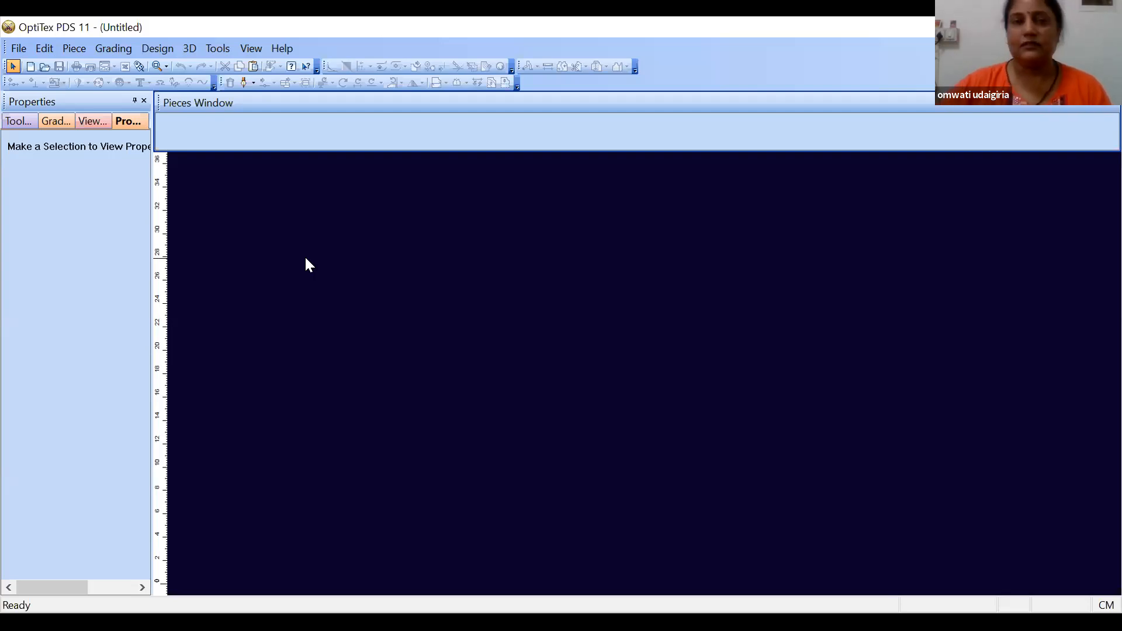
Step: Create a rectangular piece named Piece, 20 cm long and 20 cm wide, and reposition it in the working area
left_click(74, 49)
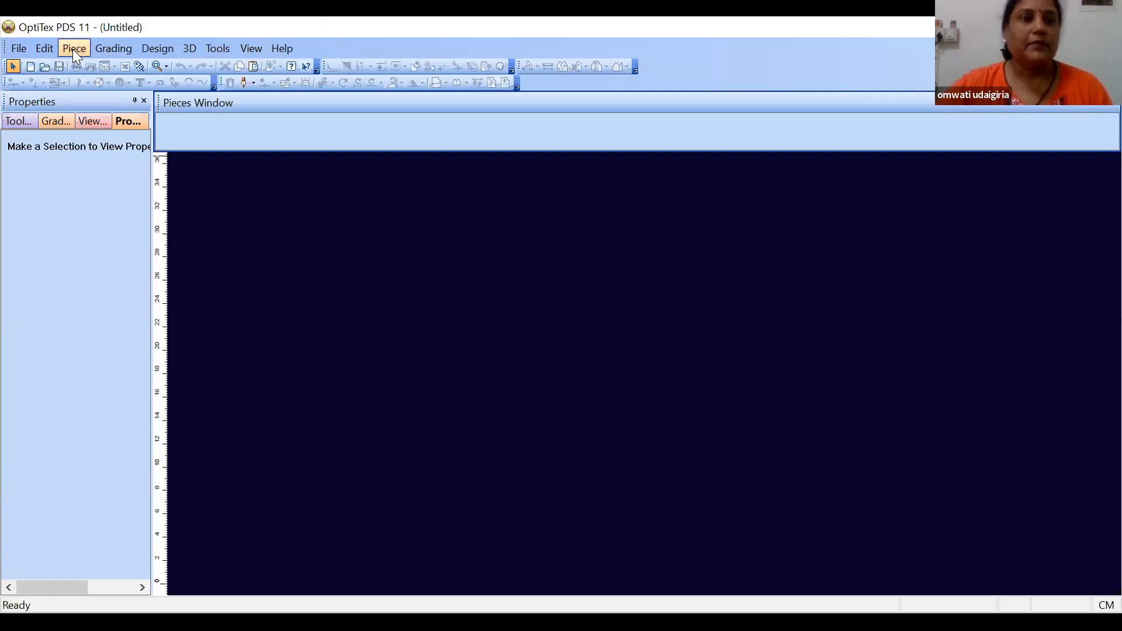
mouse_move(119, 110)
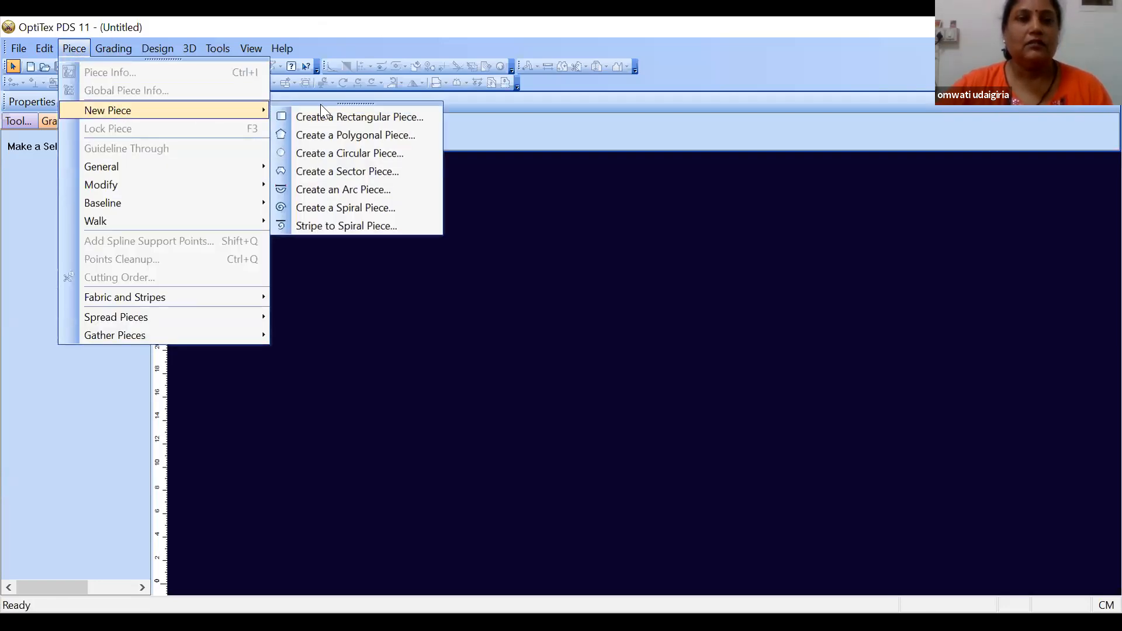
left_click(329, 118)
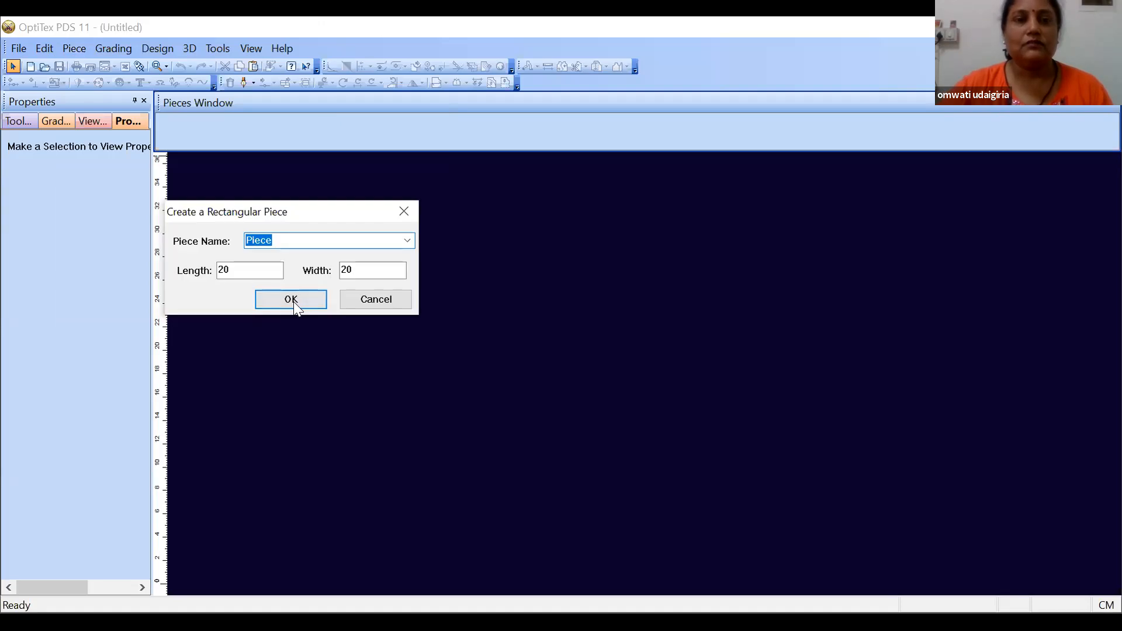
key("Return")
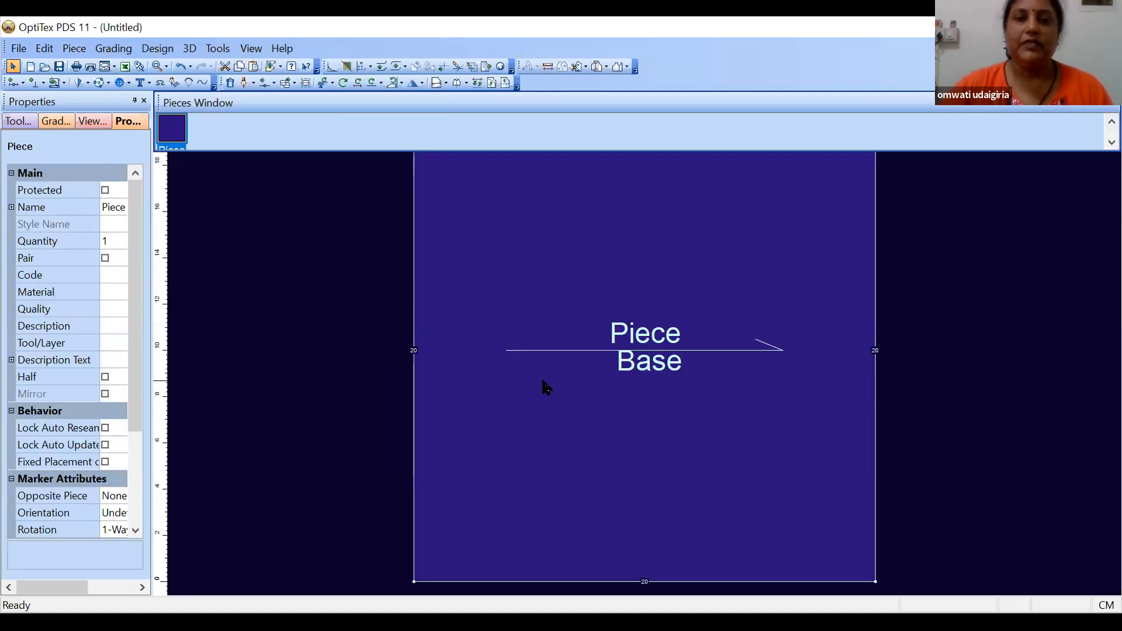
left_click_drag(676, 303, 502, 303)
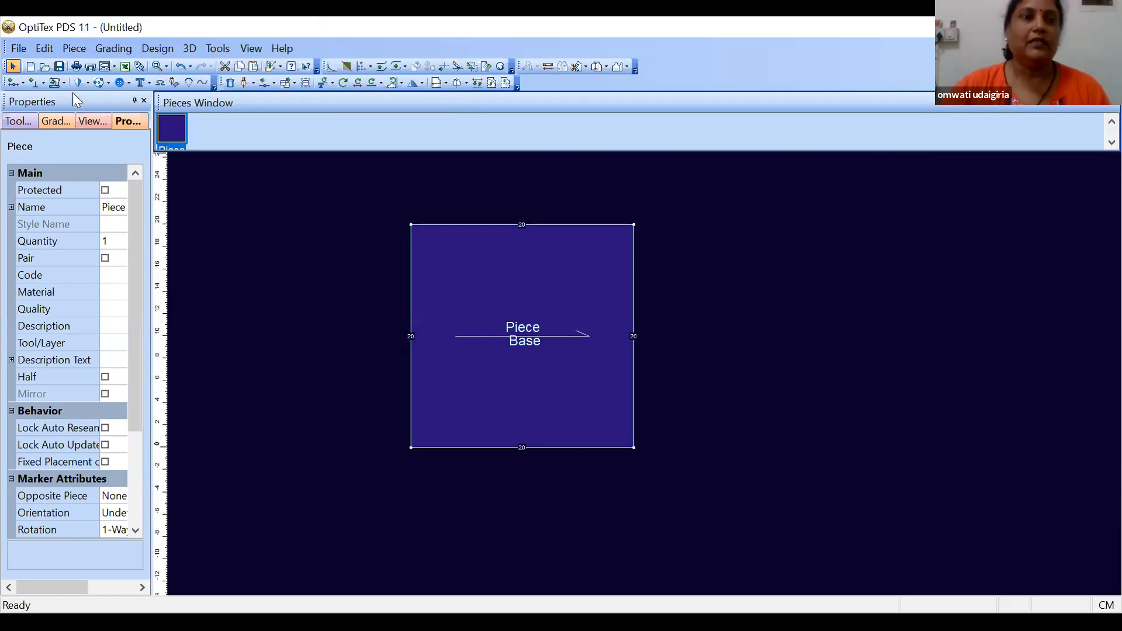
Step: Draw an internal circle with a radius of about 2.53 cm near the upper-left corner of the square piece
left_click(108, 83)
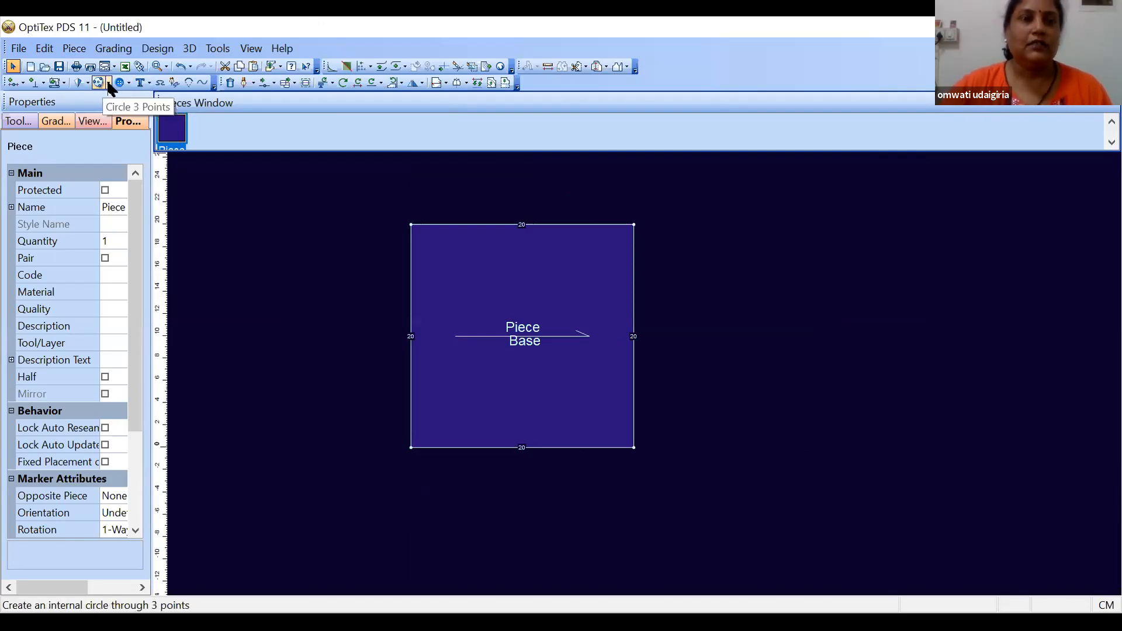
left_click(141, 107)
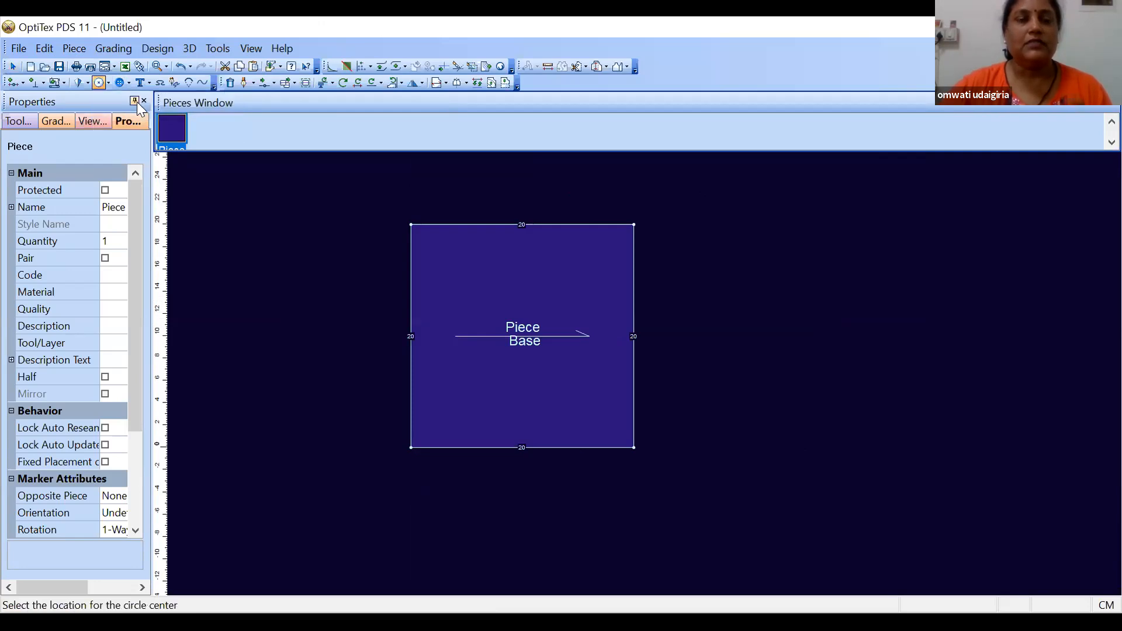
left_click(449, 270)
left_click(476, 277)
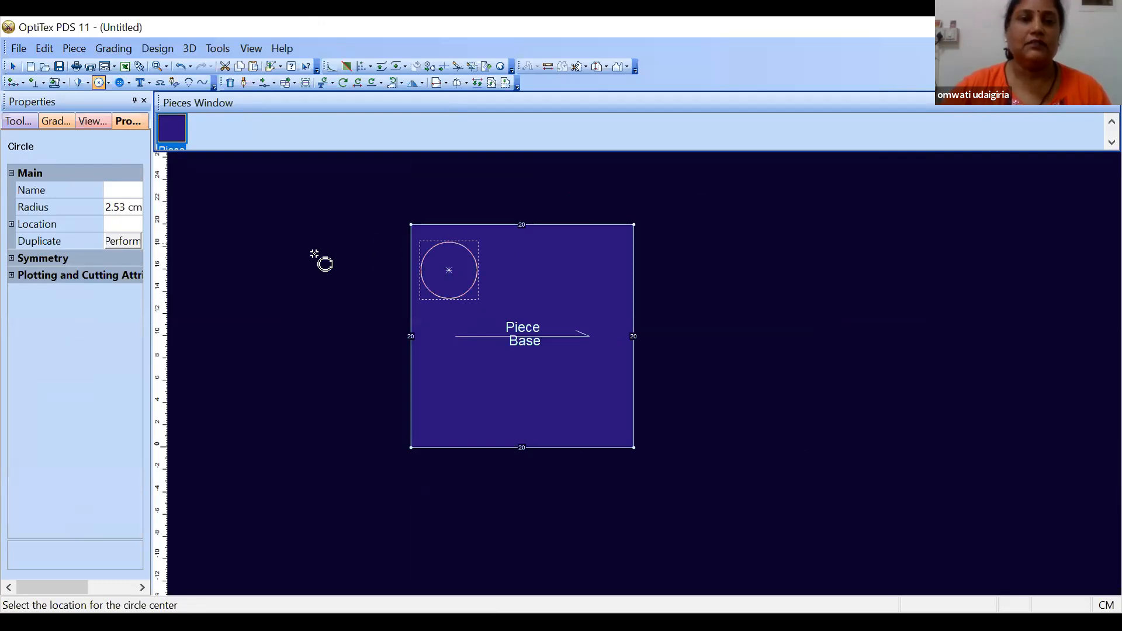
right_click(270, 258)
left_click(302, 269)
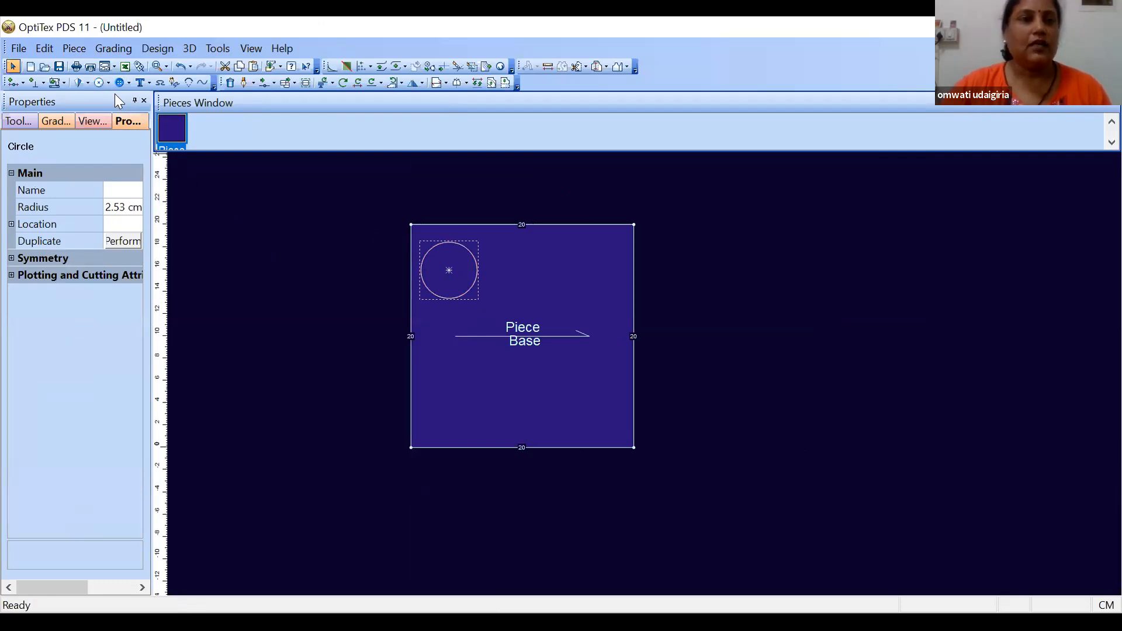
Step: Draw an internal circle through three points, with a radius of about 4.13 cm, in the lower part of the square piece
left_click(108, 84)
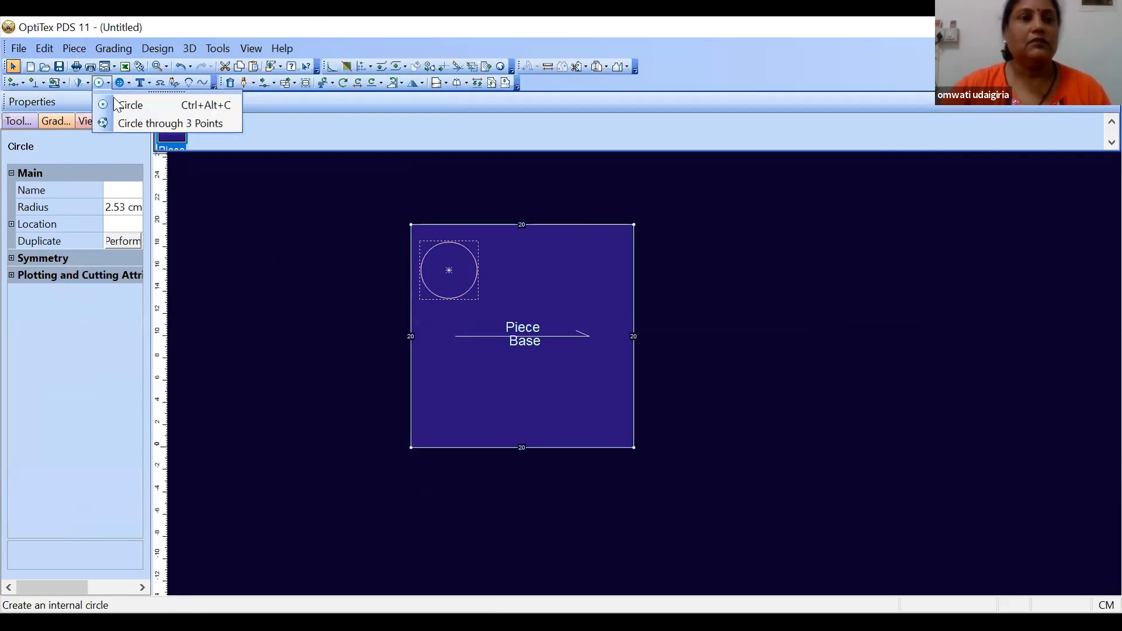
left_click(137, 123)
left_click(453, 364)
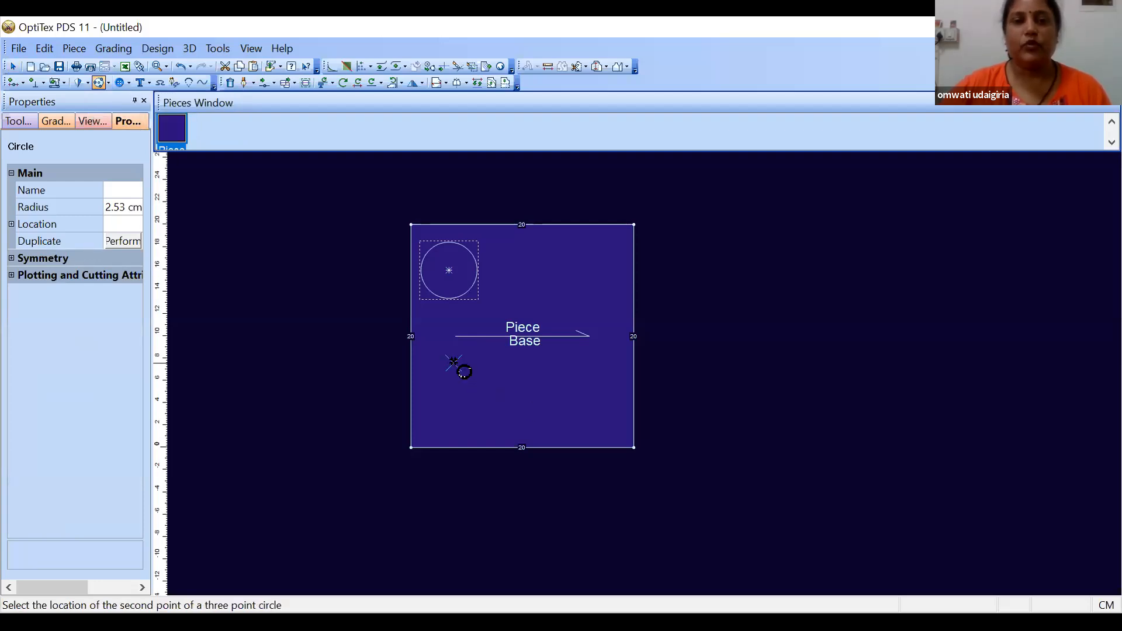
left_click(508, 353)
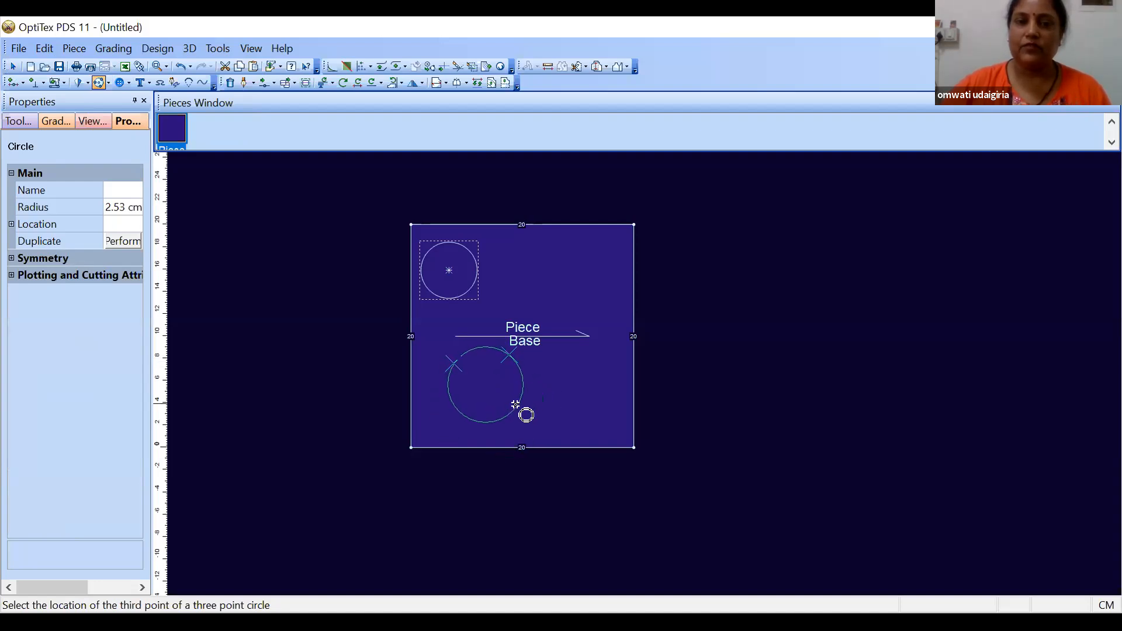
left_click(526, 418)
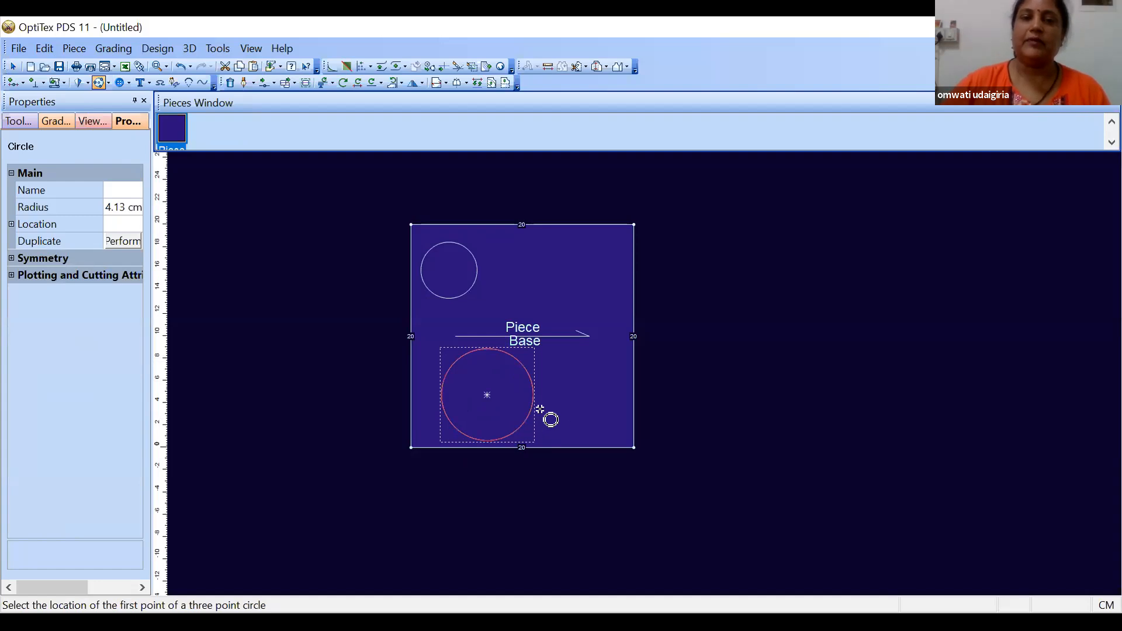
right_click(725, 390)
left_click(759, 399)
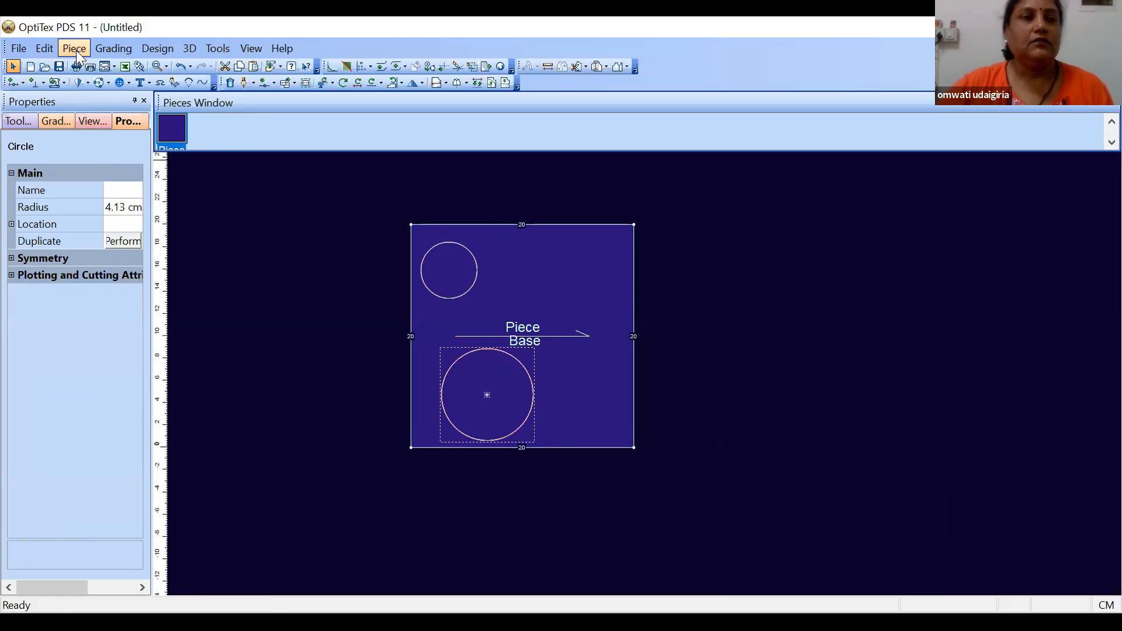
left_click(44, 47)
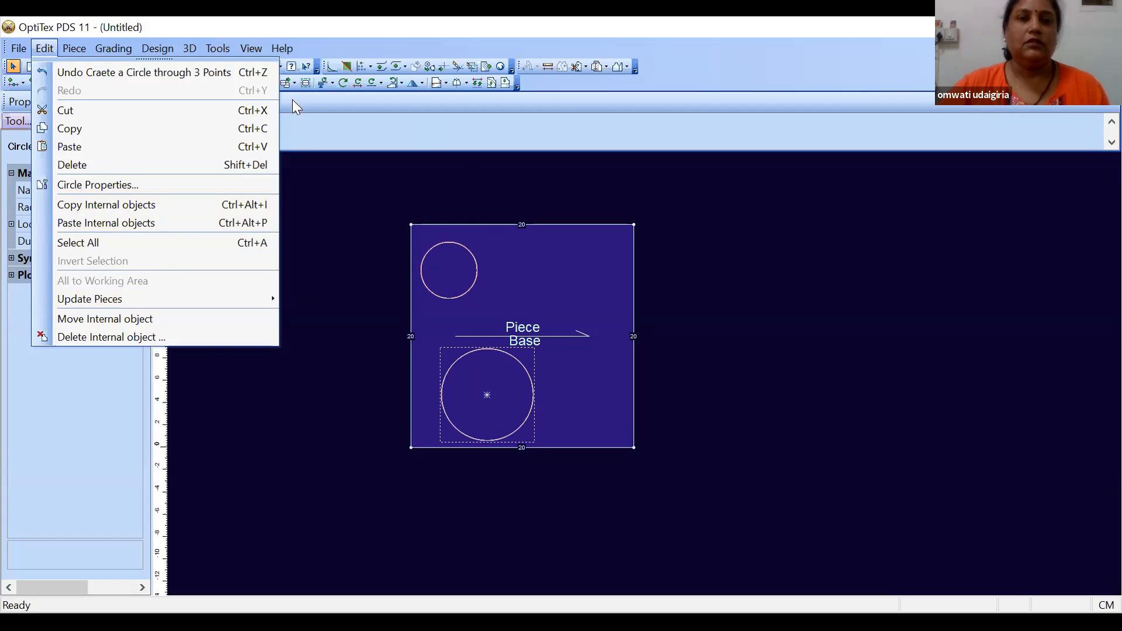
key("Escape")
Step: Draft a closed internal triangle with sides including about 4.47 and 4.06 cm in the piece's upper-right area, finish digitizing, and move the piece down and right
left_click(245, 84)
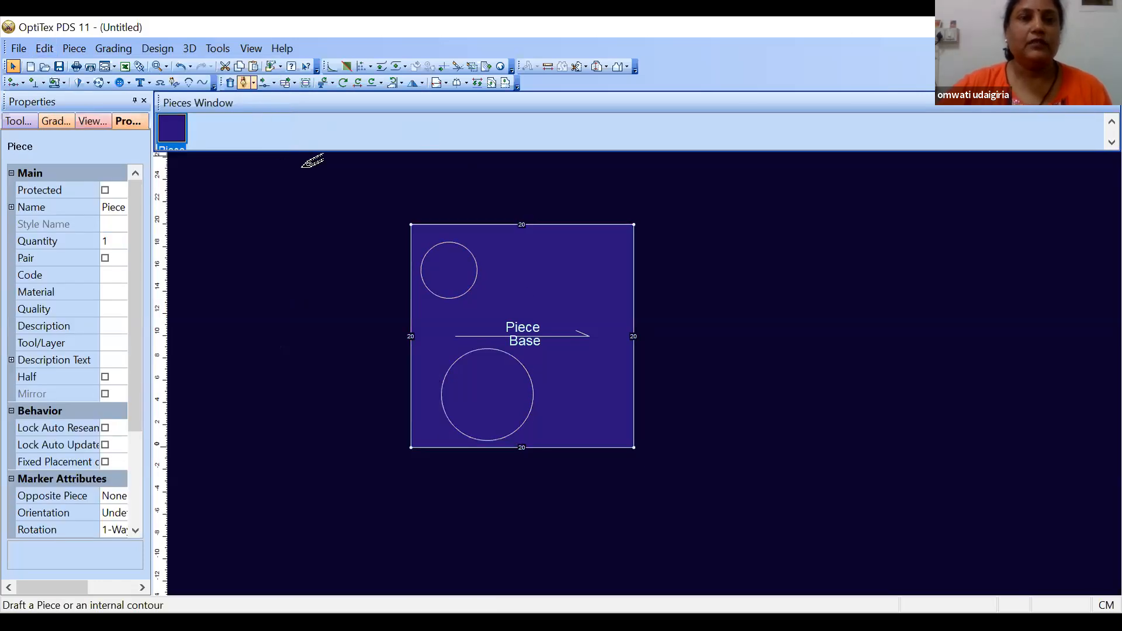
left_click(538, 430)
left_click(528, 427)
left_click(545, 426)
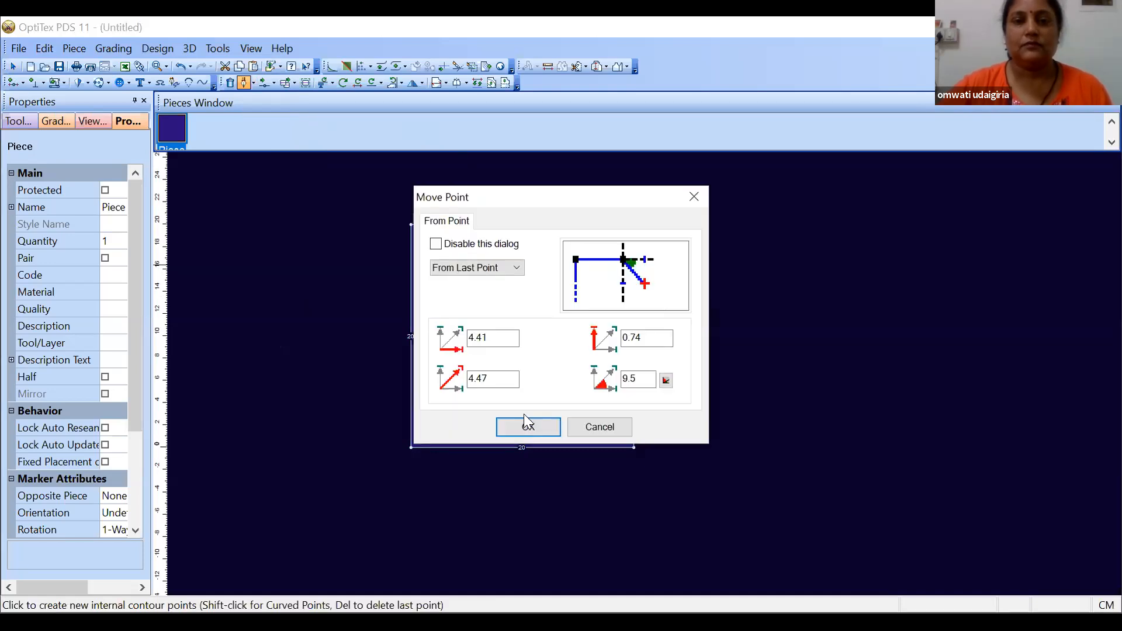
left_click(527, 426)
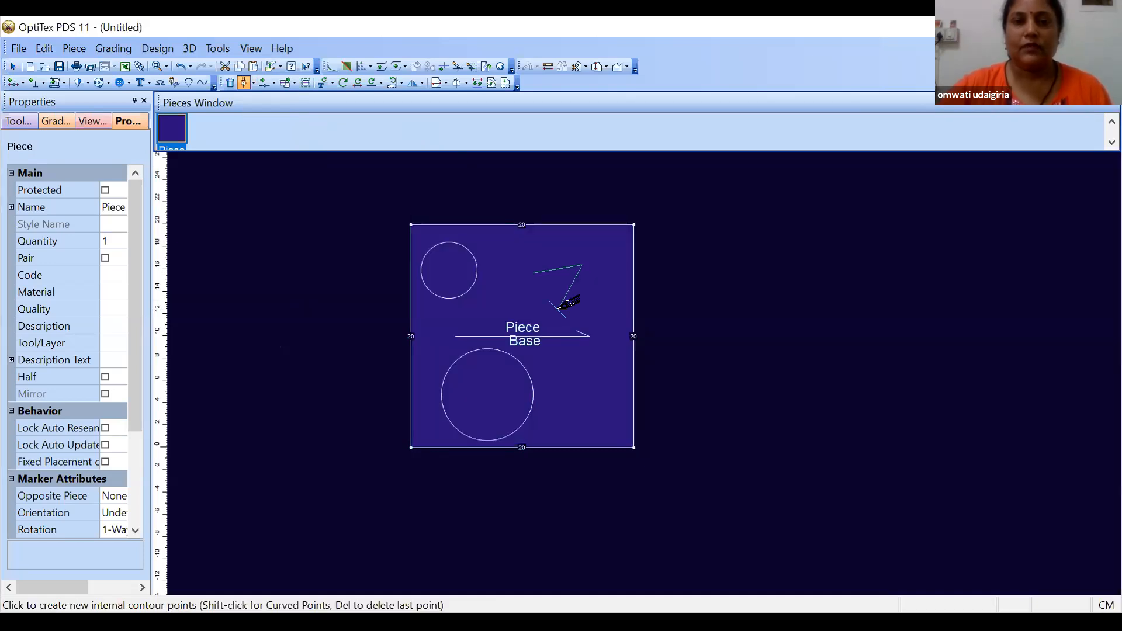
left_click(535, 351)
left_click(529, 426)
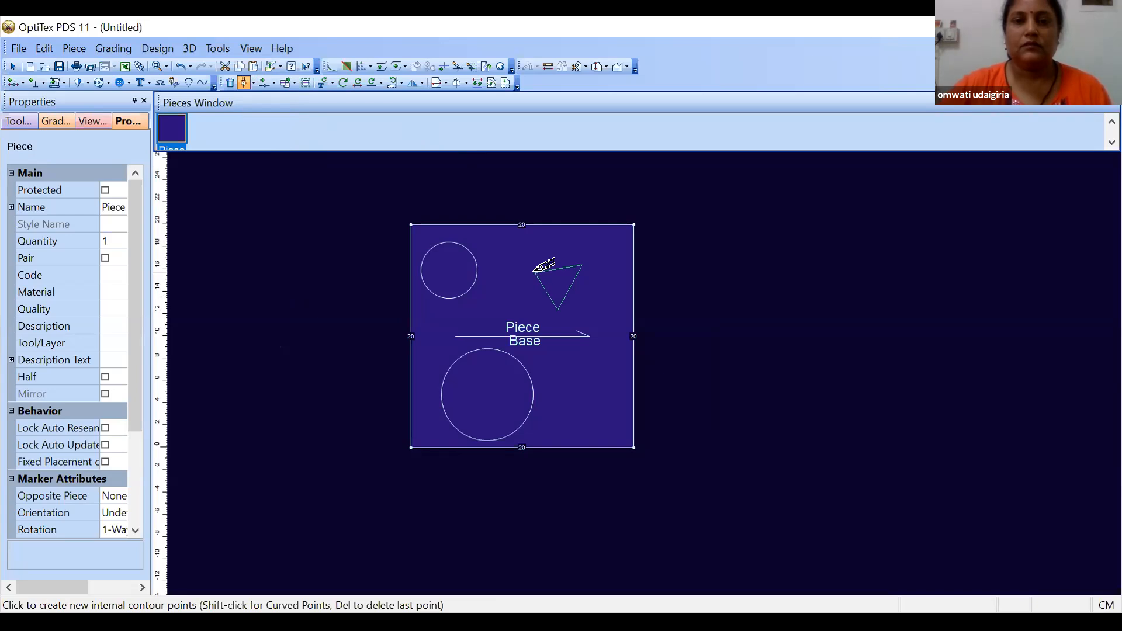
left_click(575, 365)
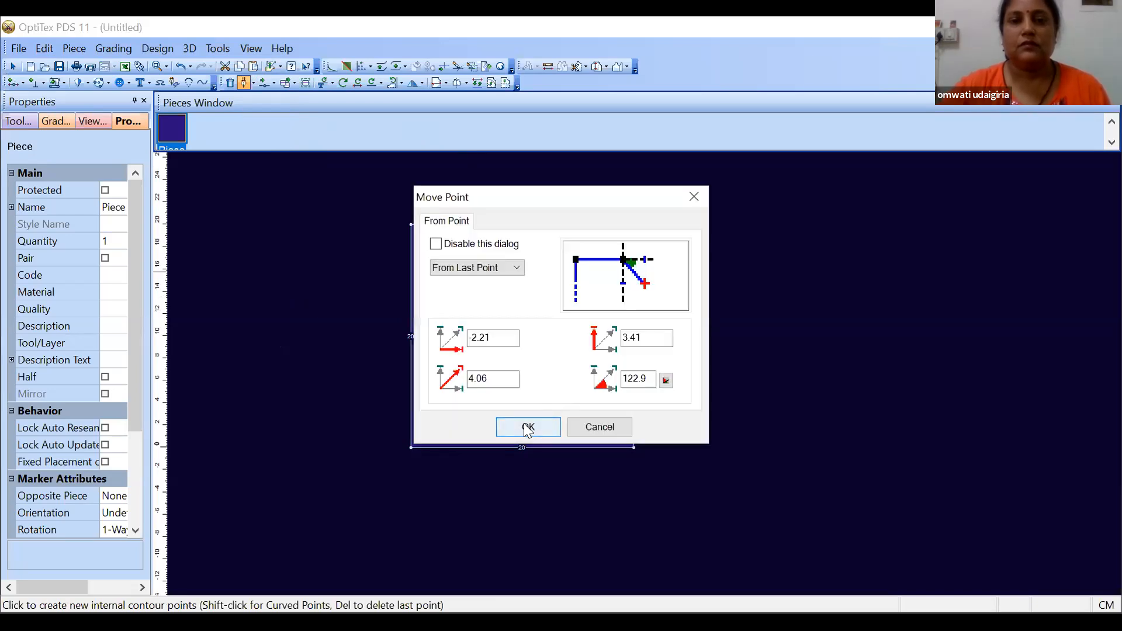
key("Return")
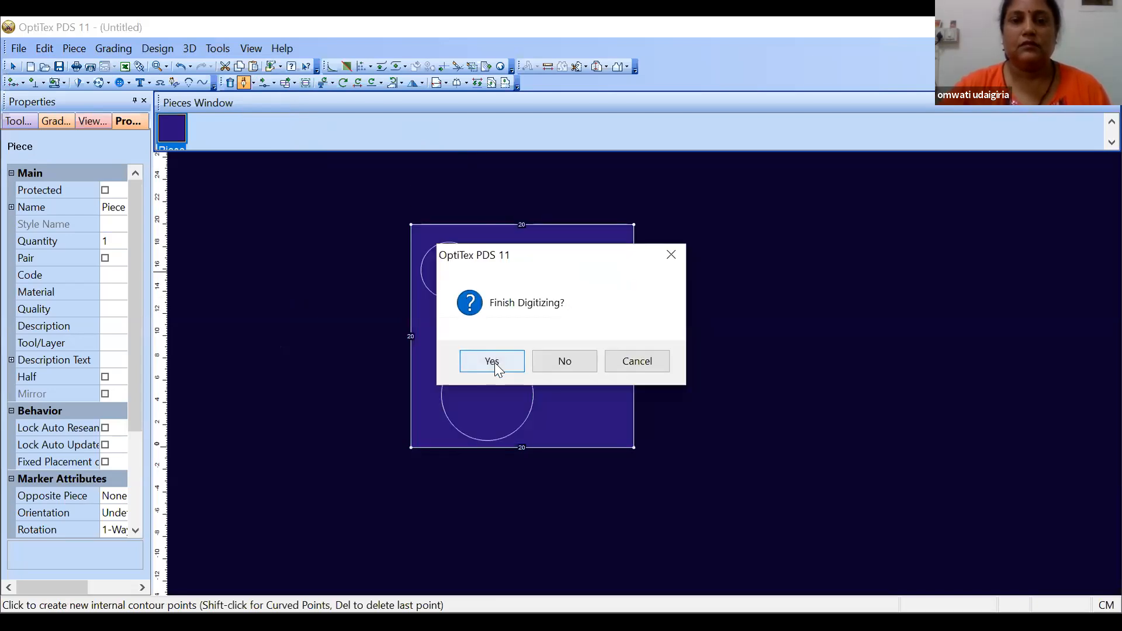
key("Return")
right_click(718, 276)
left_click(738, 284)
left_click_drag(635, 380, 742, 424)
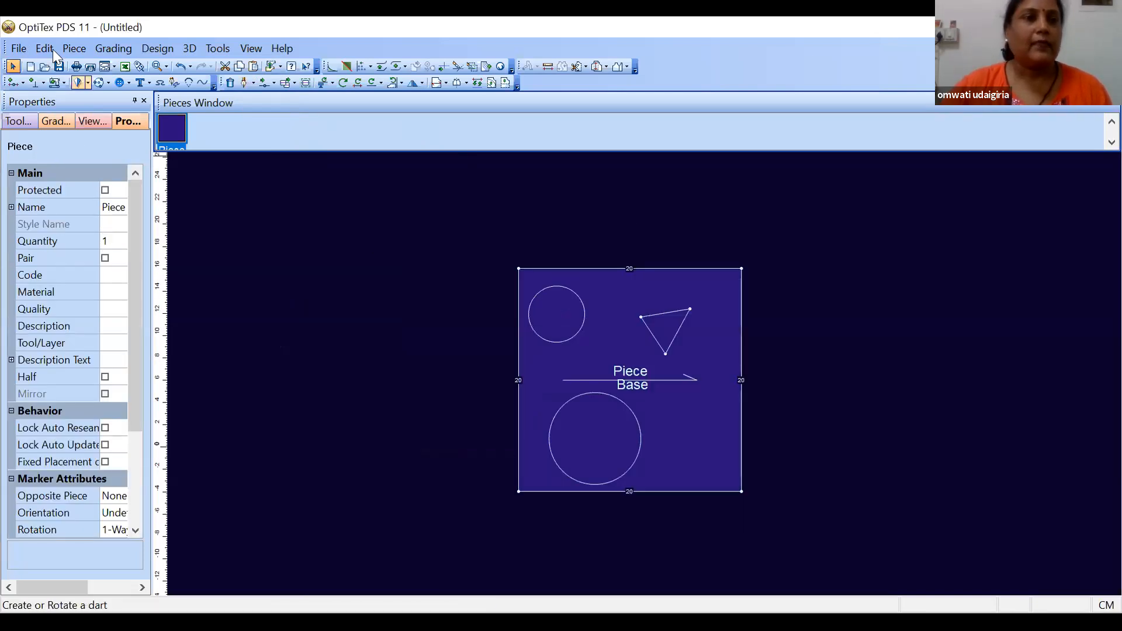
Step: Store the edited piece over its old version with Replace Old, clearing it from the working area
left_click(50, 48)
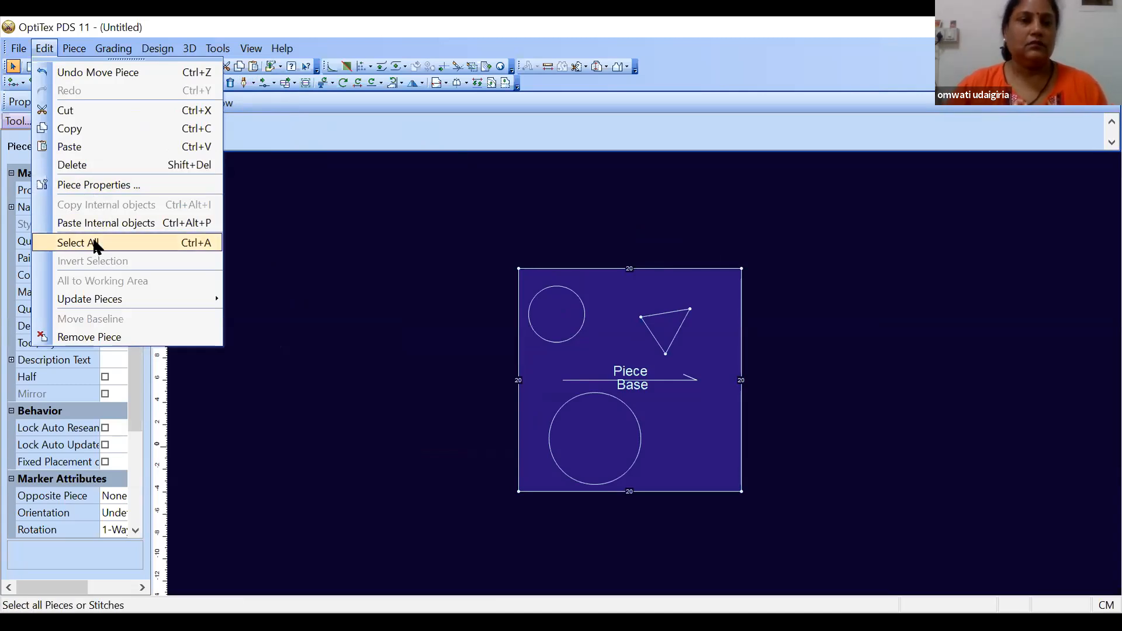
mouse_move(95, 297)
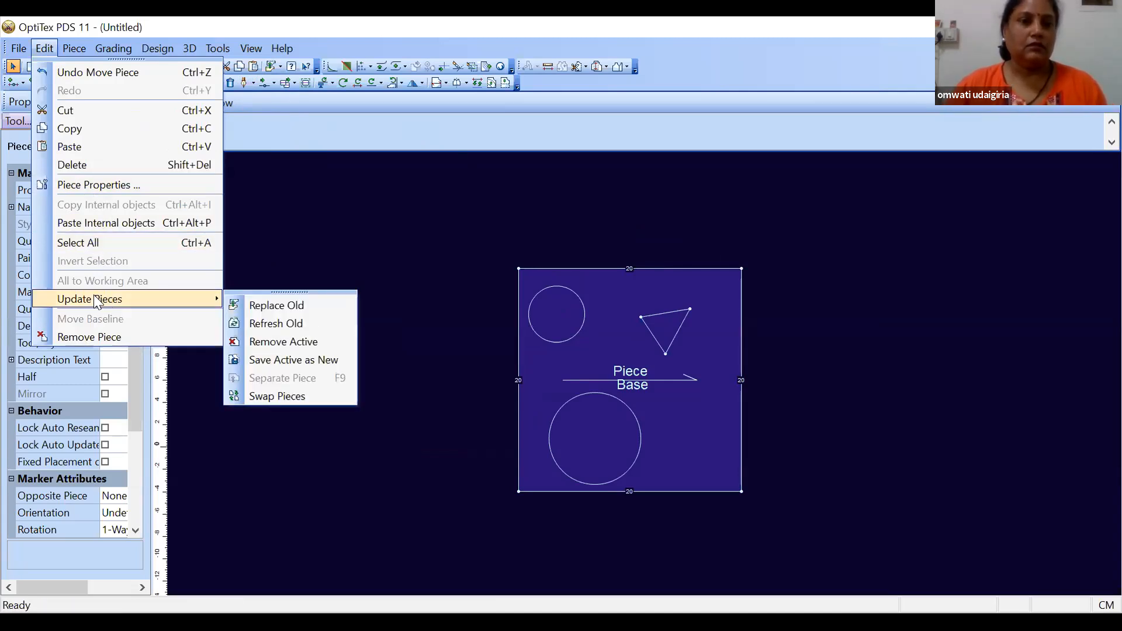
left_click(286, 237)
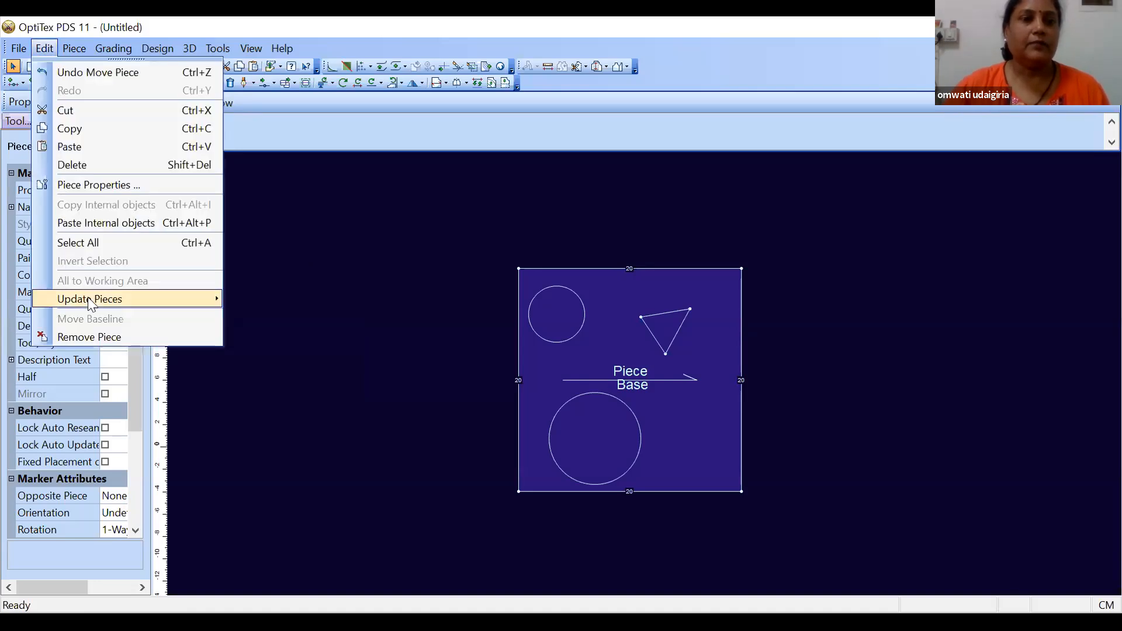
mouse_move(91, 298)
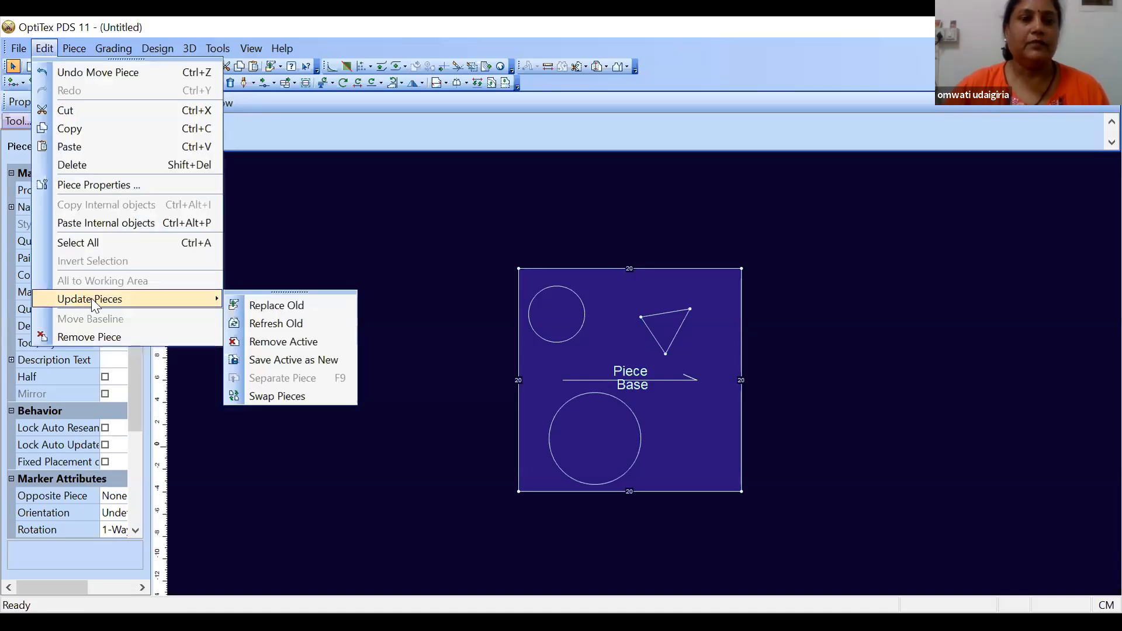
left_click(283, 314)
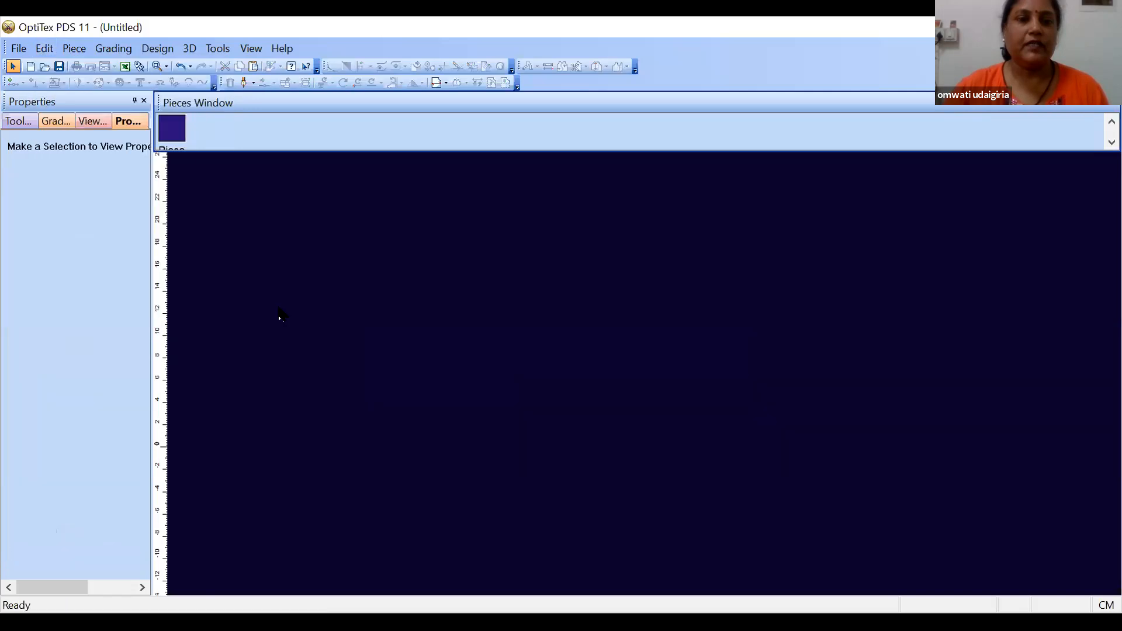
Step: Place the stored piece with its two circles and triangle back into the working area
left_click(161, 139)
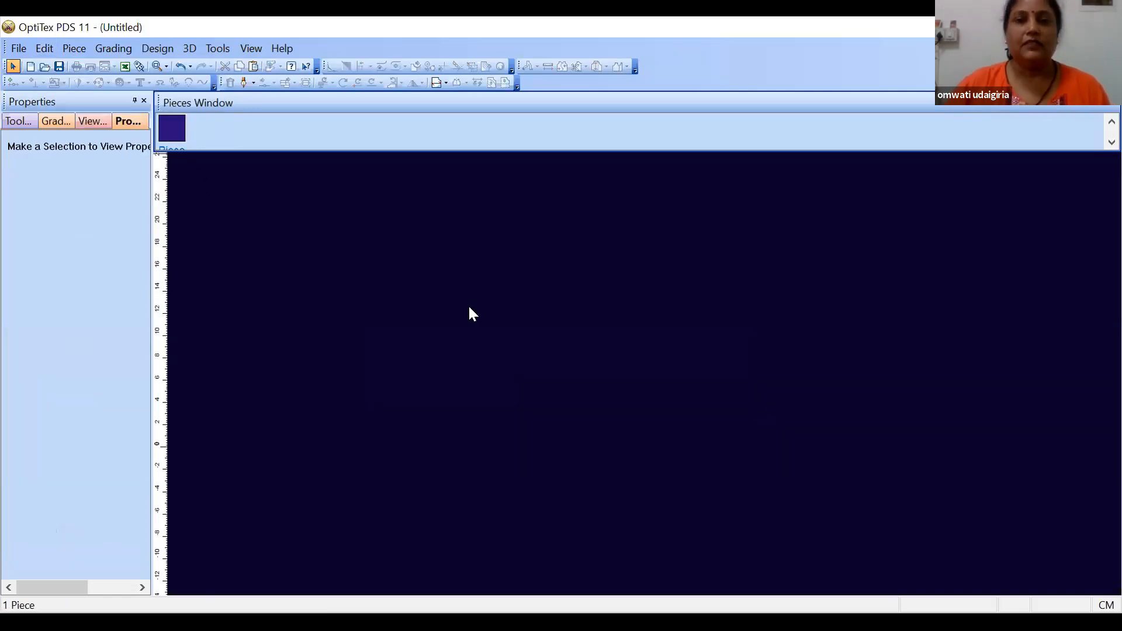
left_click(409, 307)
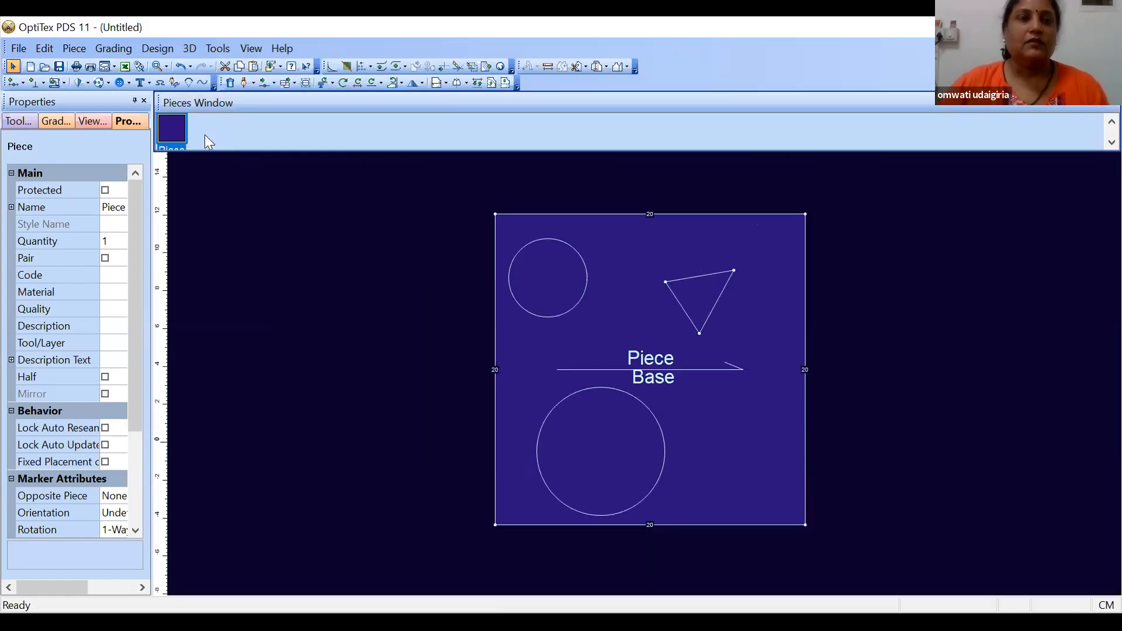
left_click(173, 140)
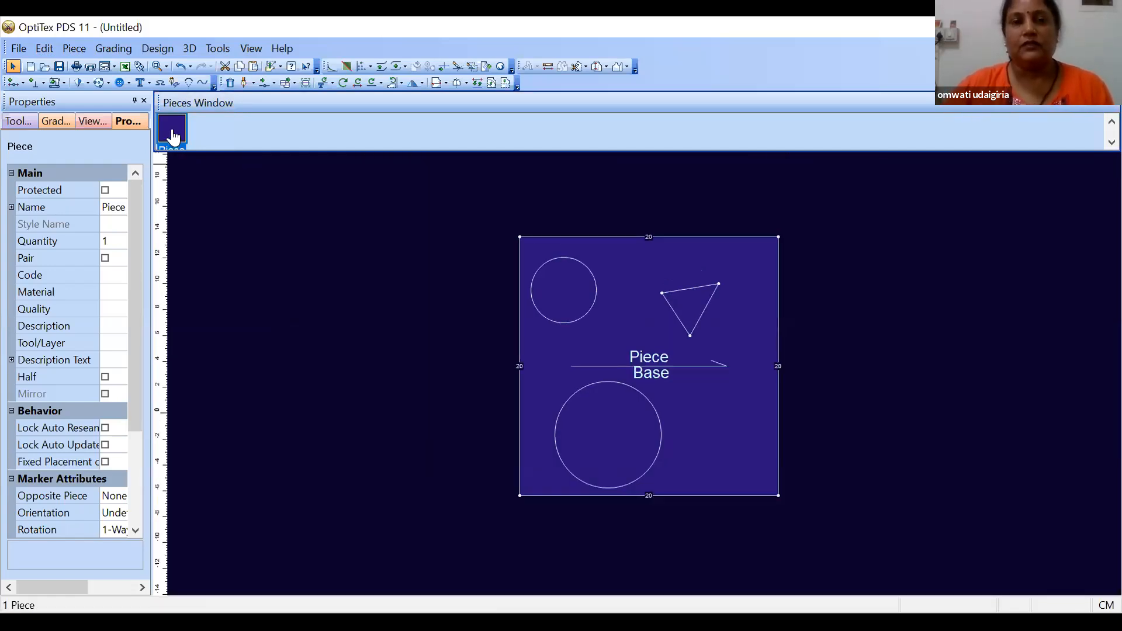
left_click(542, 316)
left_click(171, 144)
left_click(654, 326)
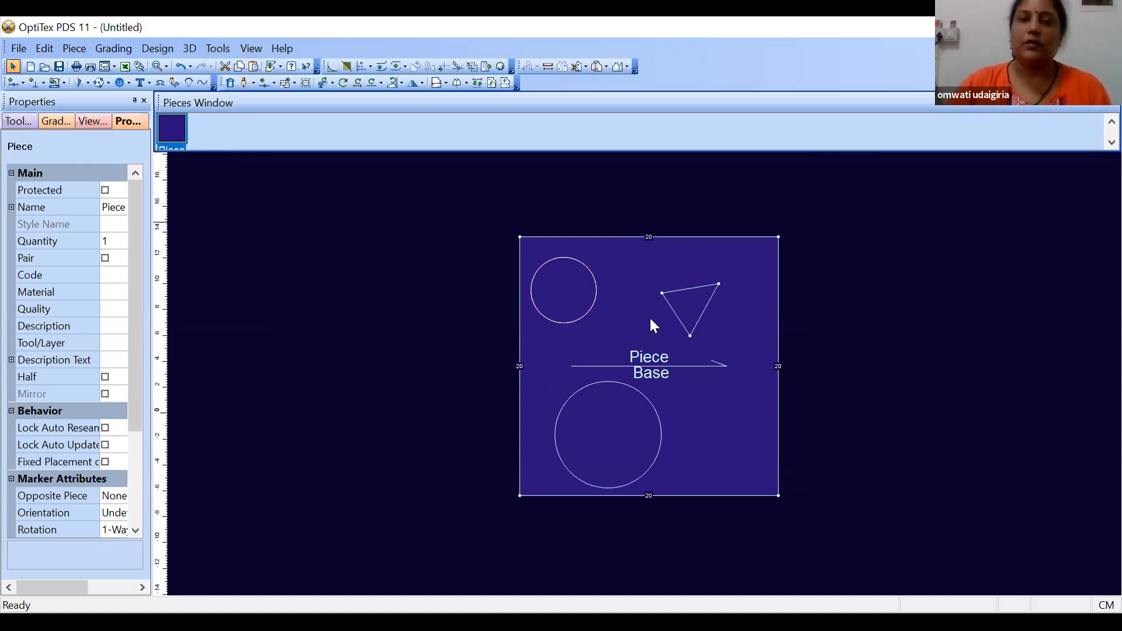
Step: Create a second rectangular piece named Piece2, 20 cm long and 20 cm wide
left_click(66, 47)
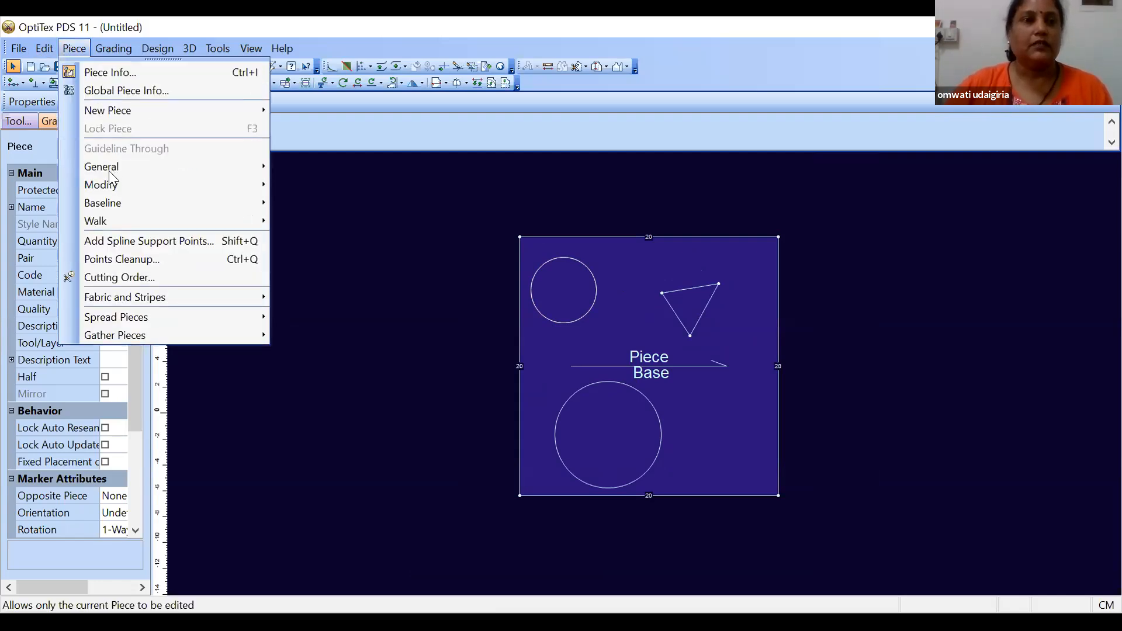
mouse_move(107, 112)
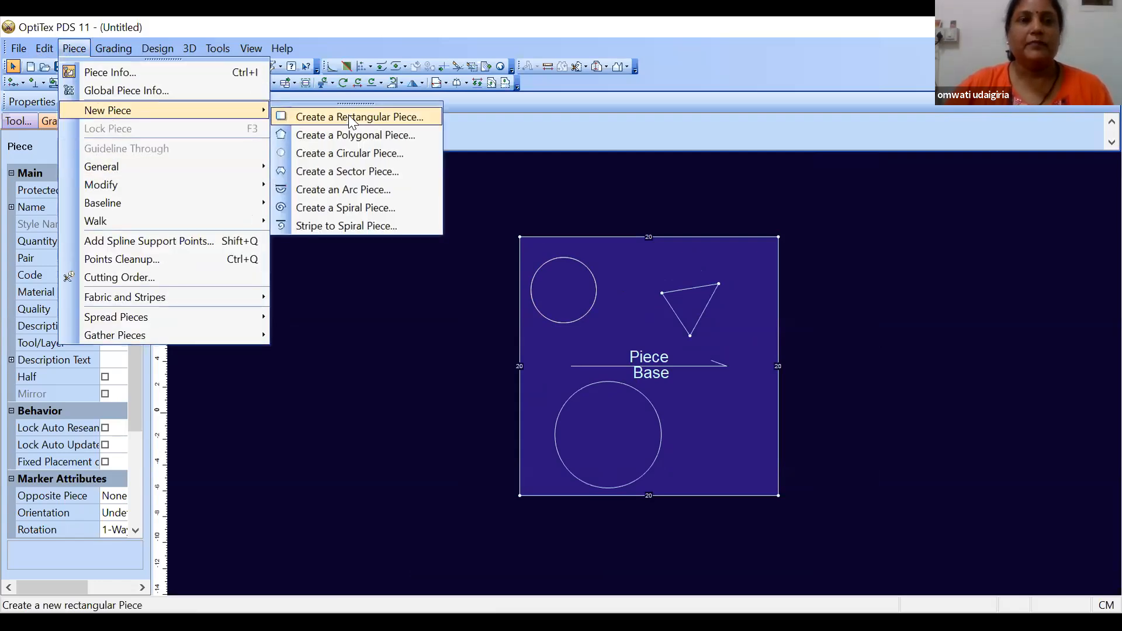
left_click(352, 122)
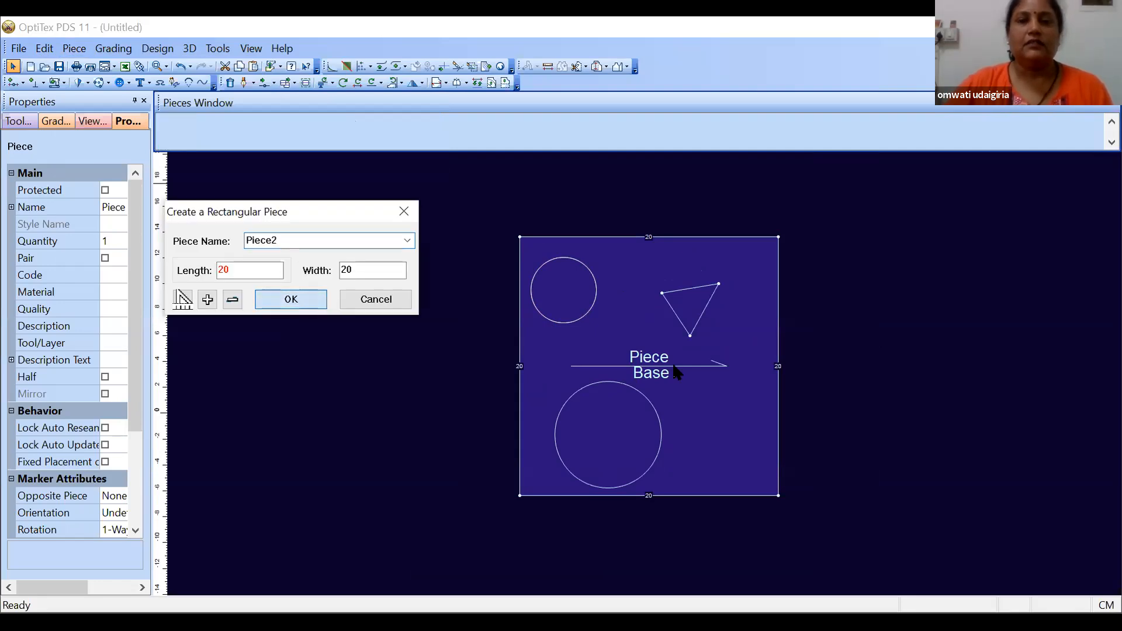
key("Return")
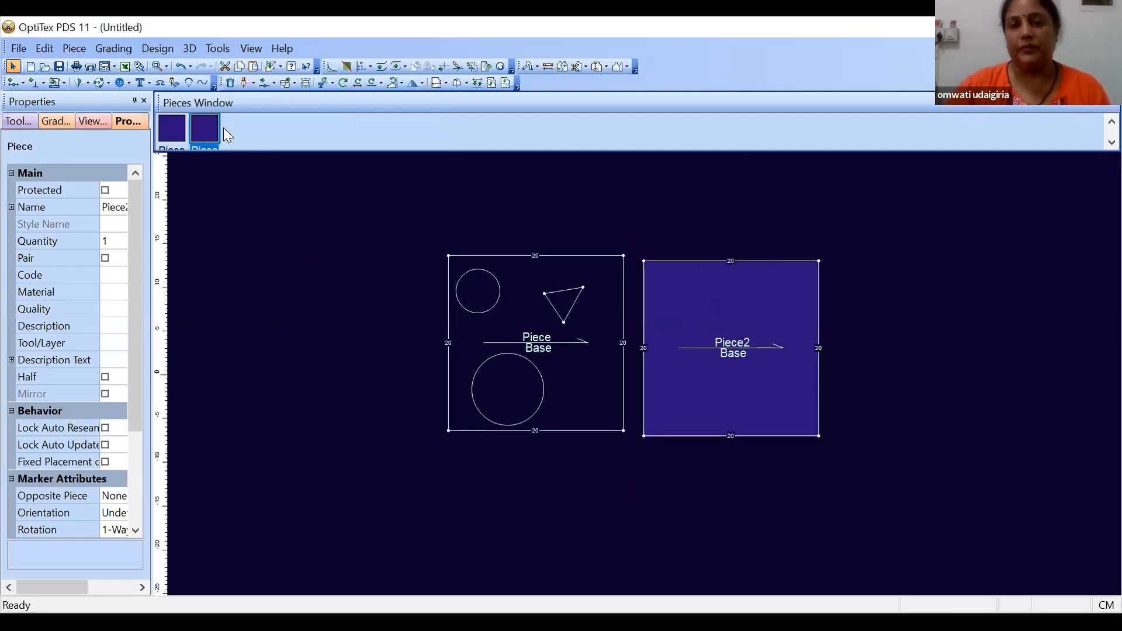
Step: Move the piece with two circles and a triangle slightly down, and store it over its old version with Replace Old
left_click_drag(512, 321, 505, 336)
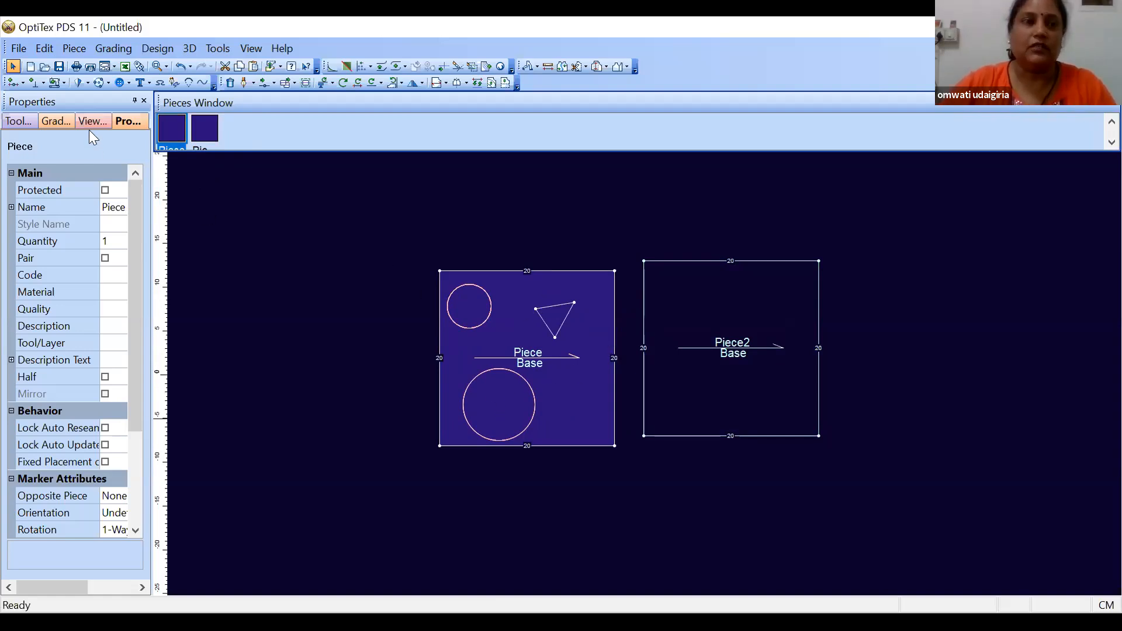
left_click(41, 49)
mouse_move(175, 300)
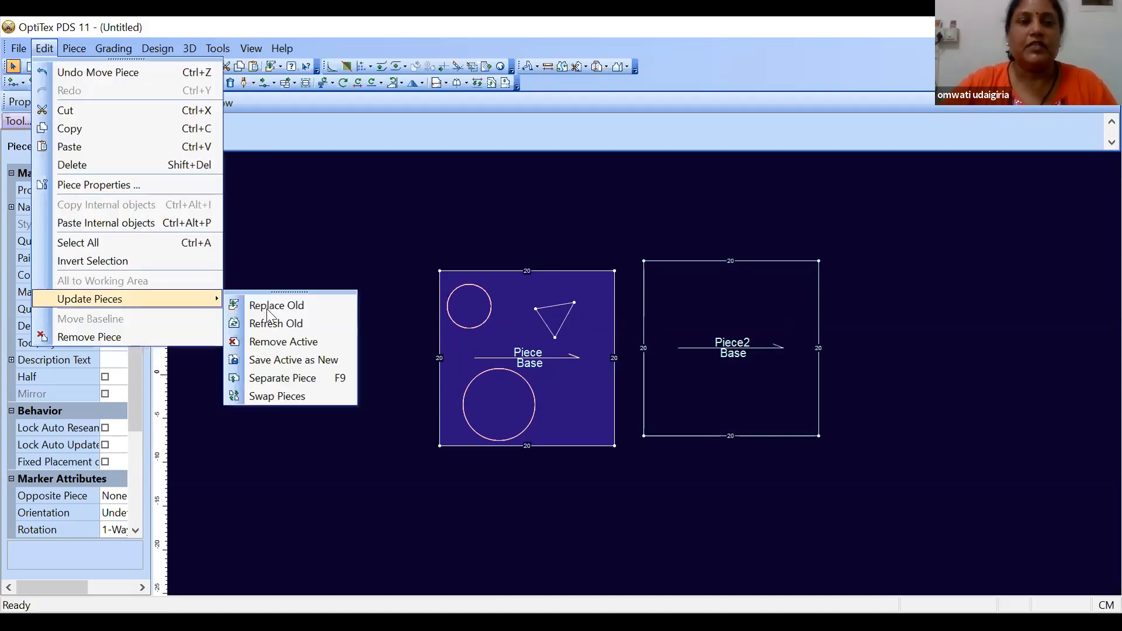
left_click(333, 305)
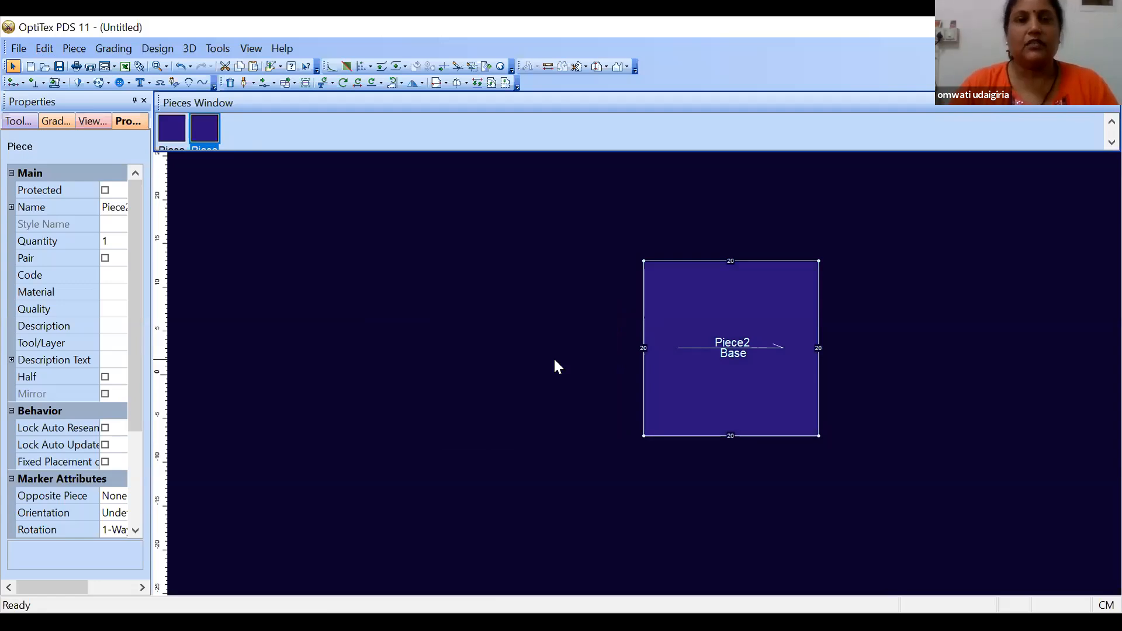
left_click(180, 143)
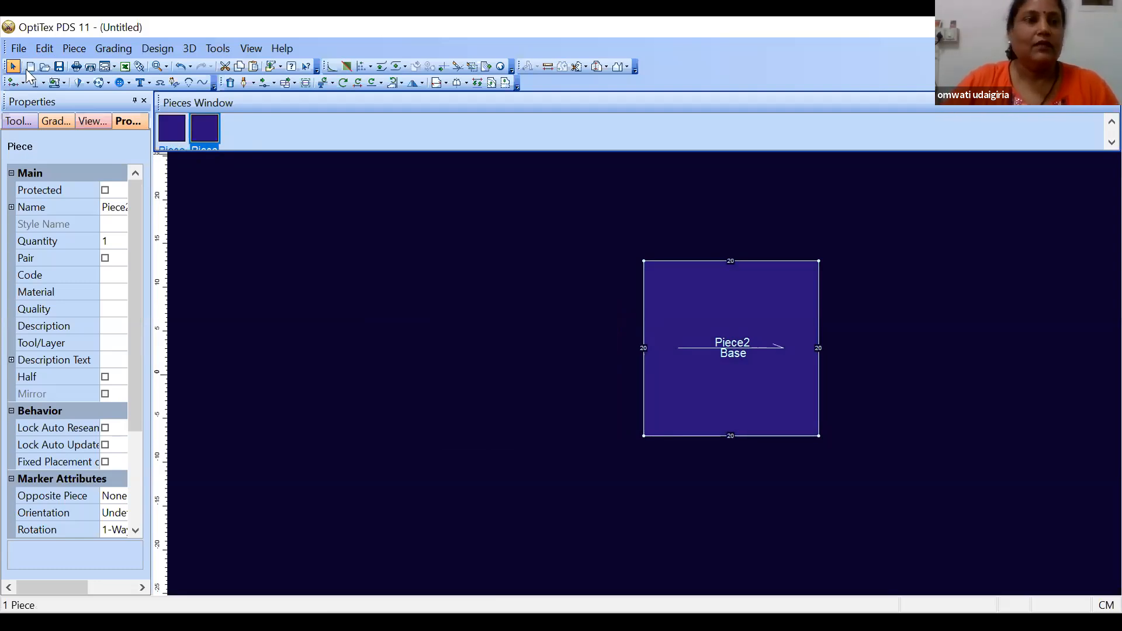
left_click(42, 49)
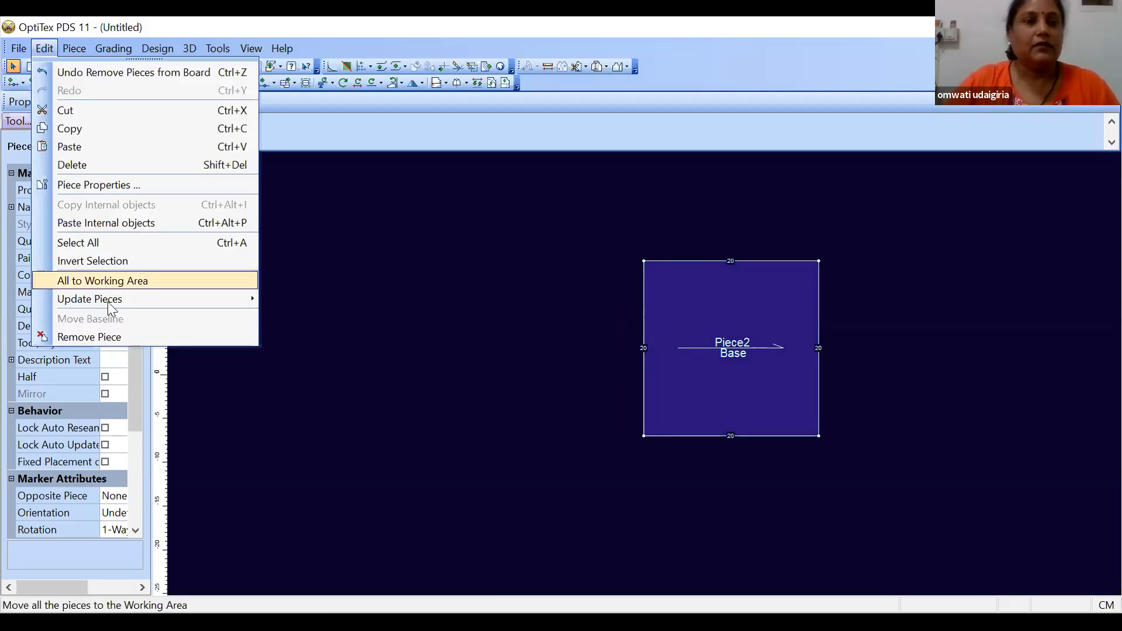
mouse_move(107, 302)
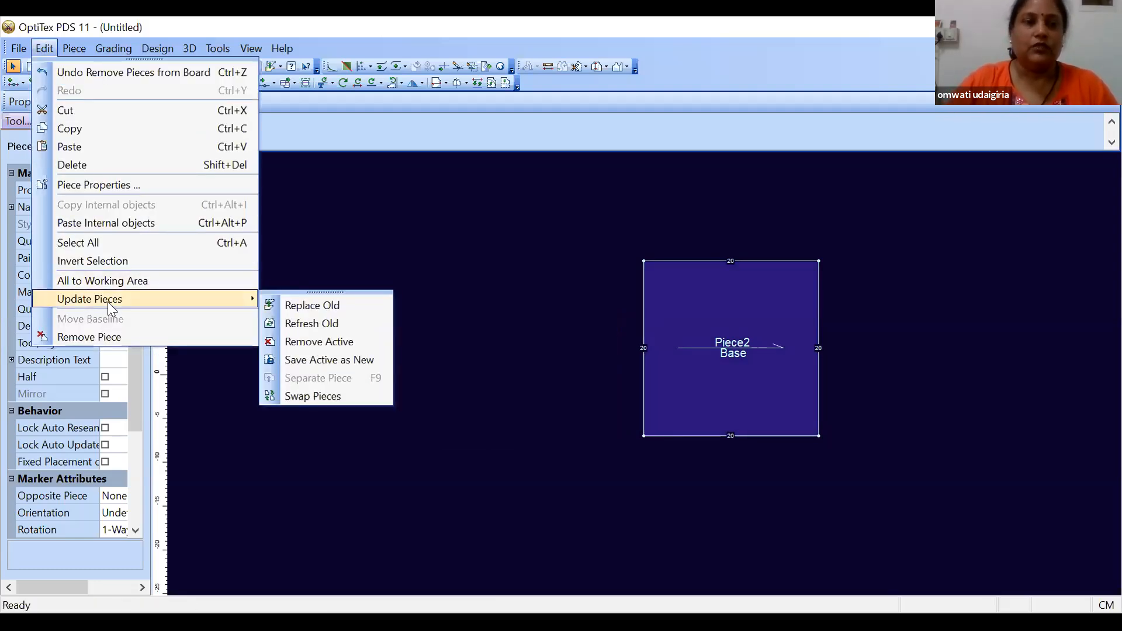
left_click(212, 130)
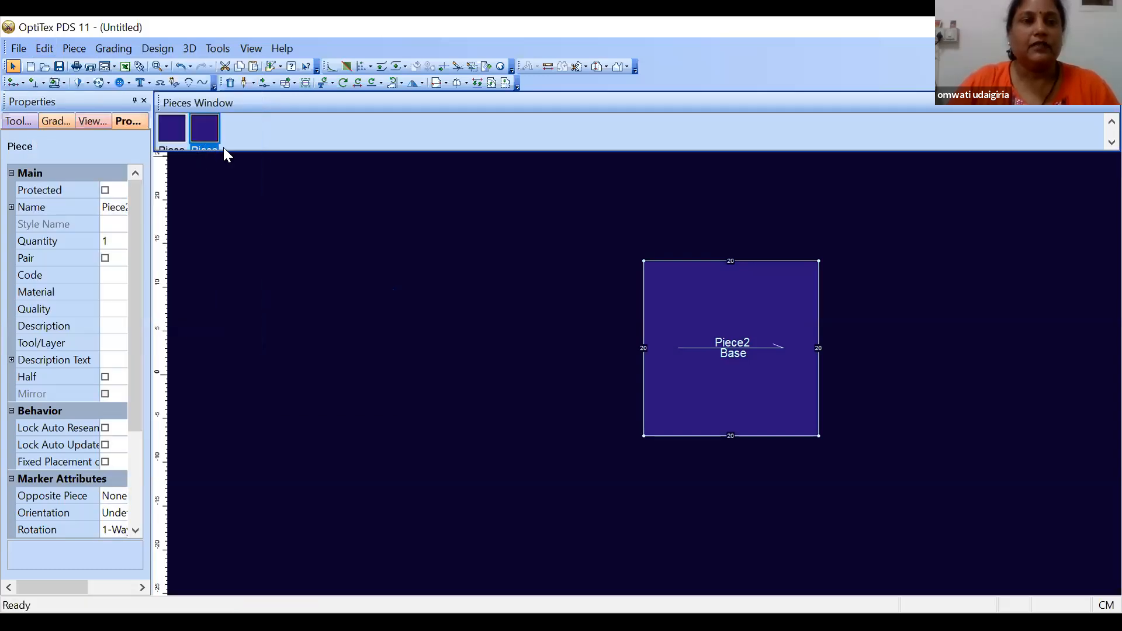
Step: Move Piece2 to the left, and pull a new point midway along its right edge outward to form a pointed side
left_click_drag(733, 321, 614, 343)
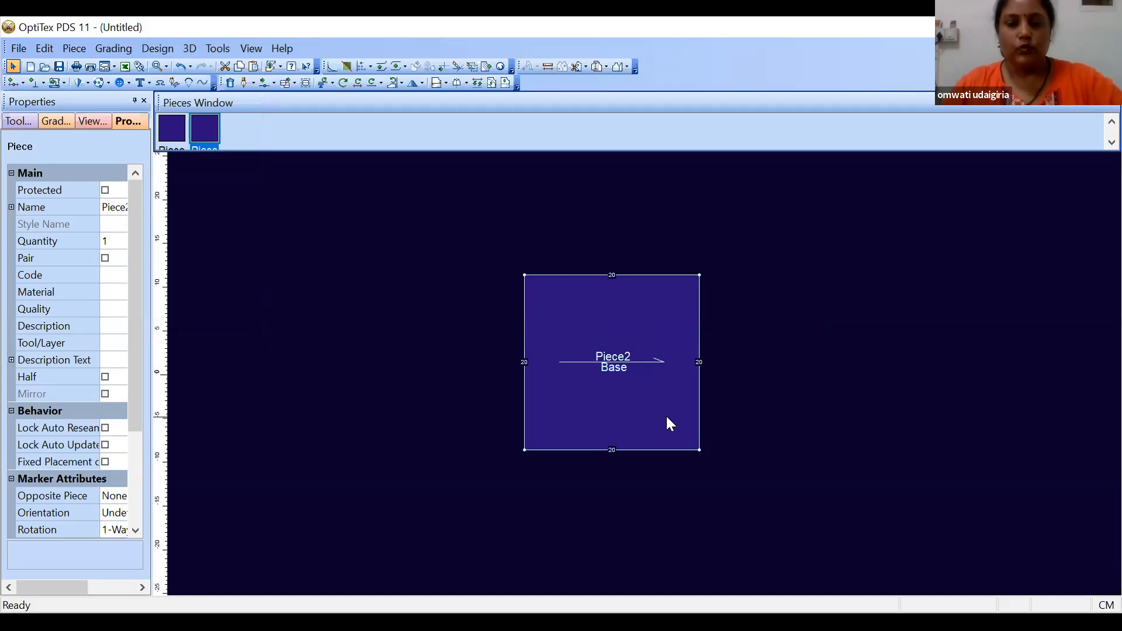
key("m")
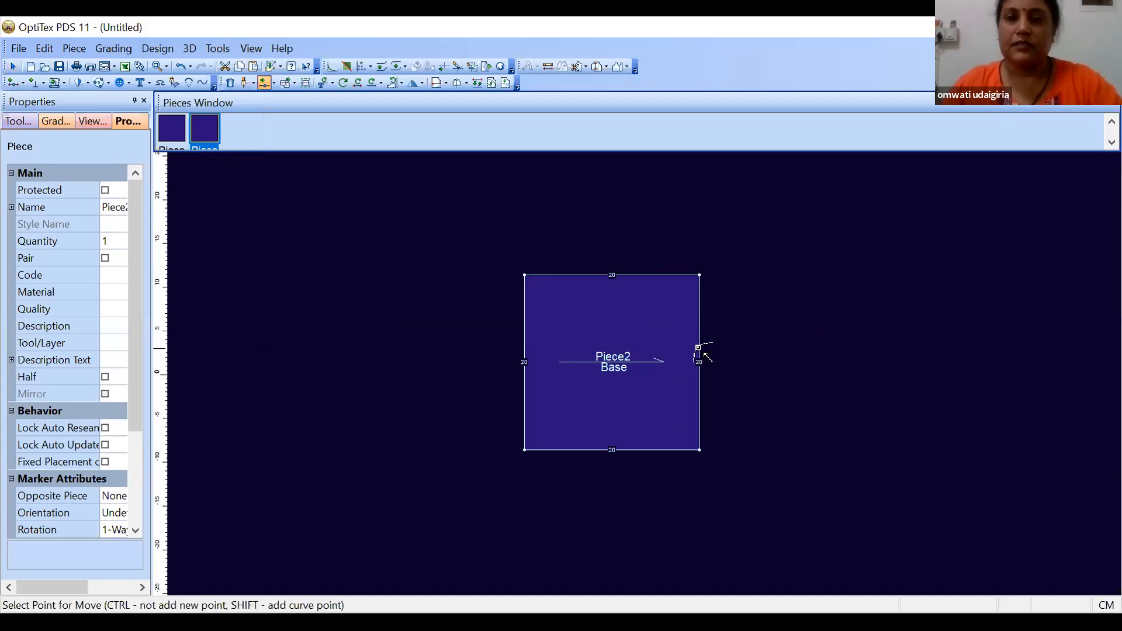
left_click(700, 360)
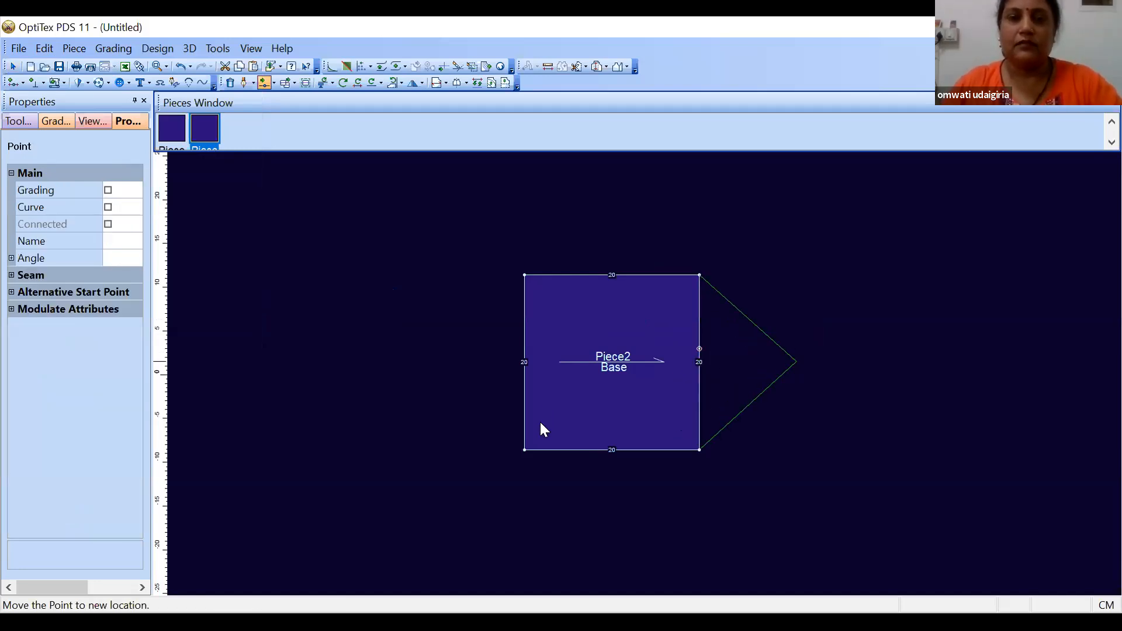
left_click(544, 431)
left_click(547, 427)
right_click(386, 391)
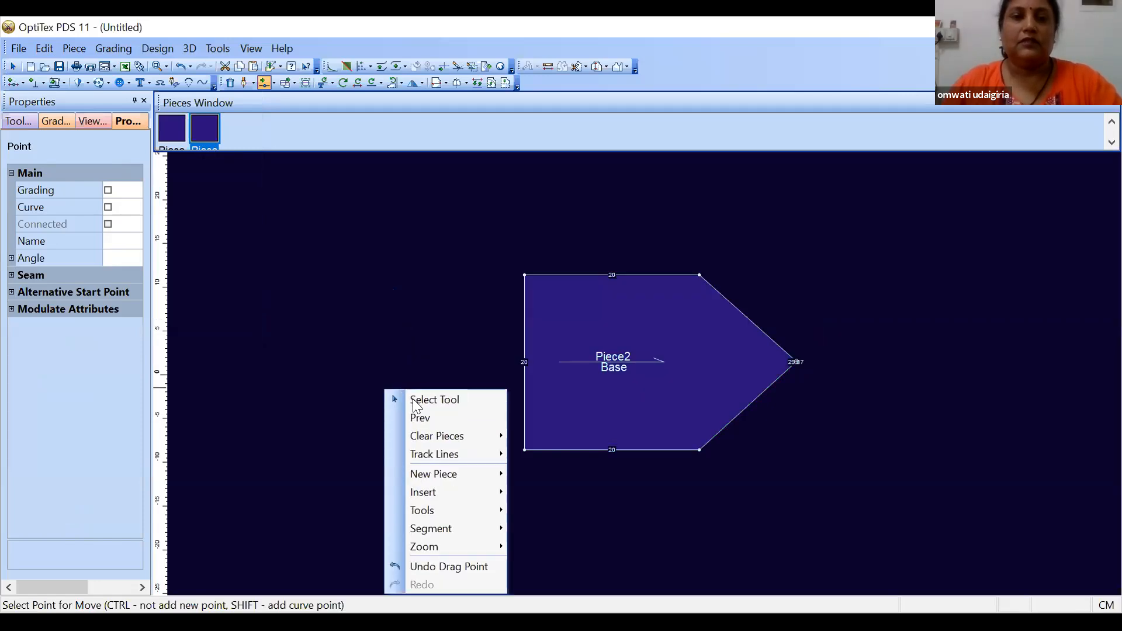
left_click(433, 400)
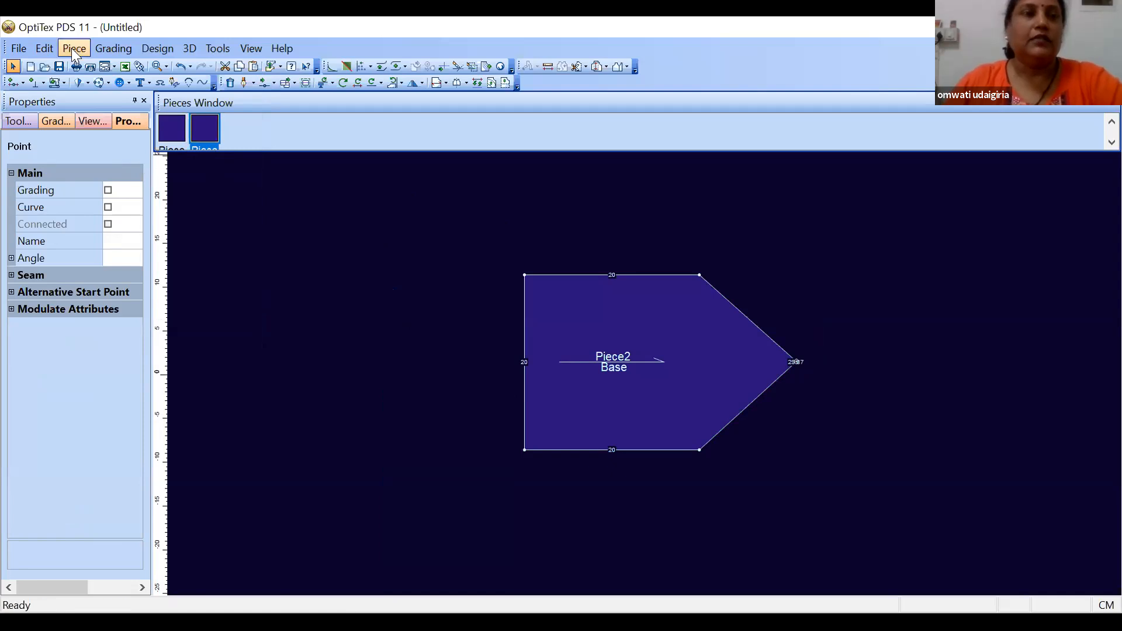
Step: Update the stored version of Piece2 with Refresh Old, keeping the pointed piece in the working area
left_click(43, 48)
mouse_move(94, 300)
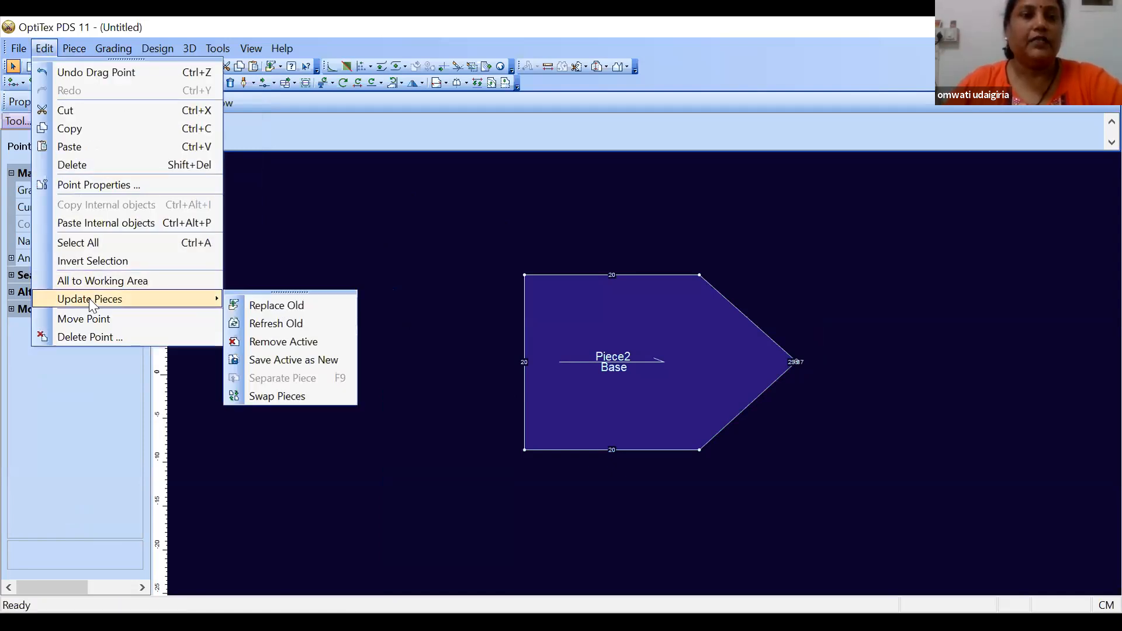
left_click(289, 325)
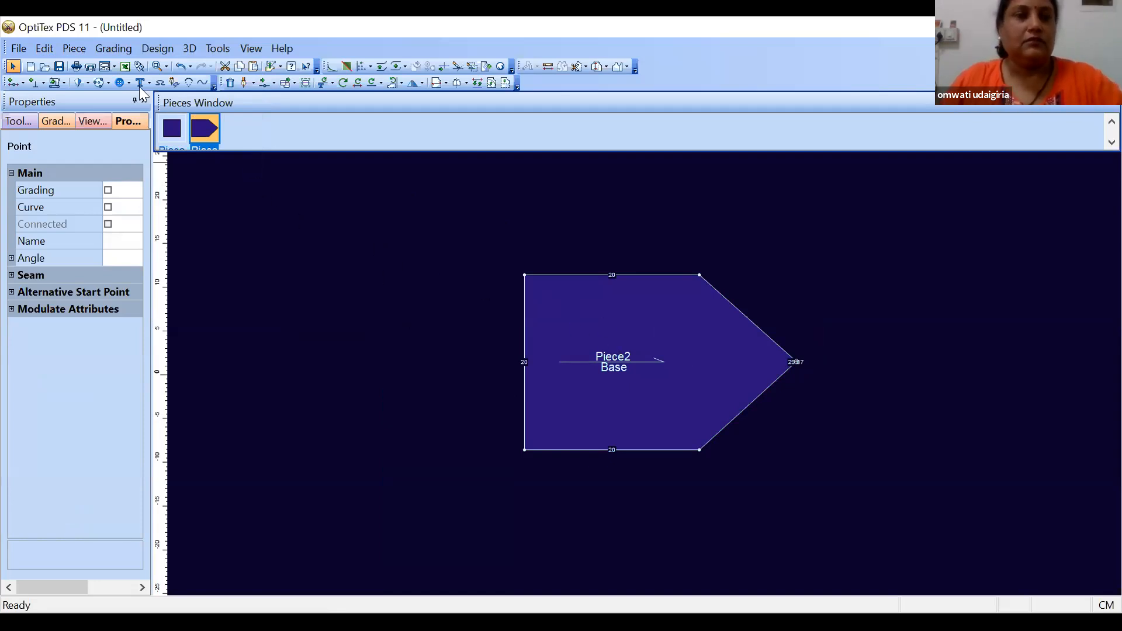
Step: Place the stored piece with two circles and a triangle back in the working area, to the right of Piece2
left_click(46, 50)
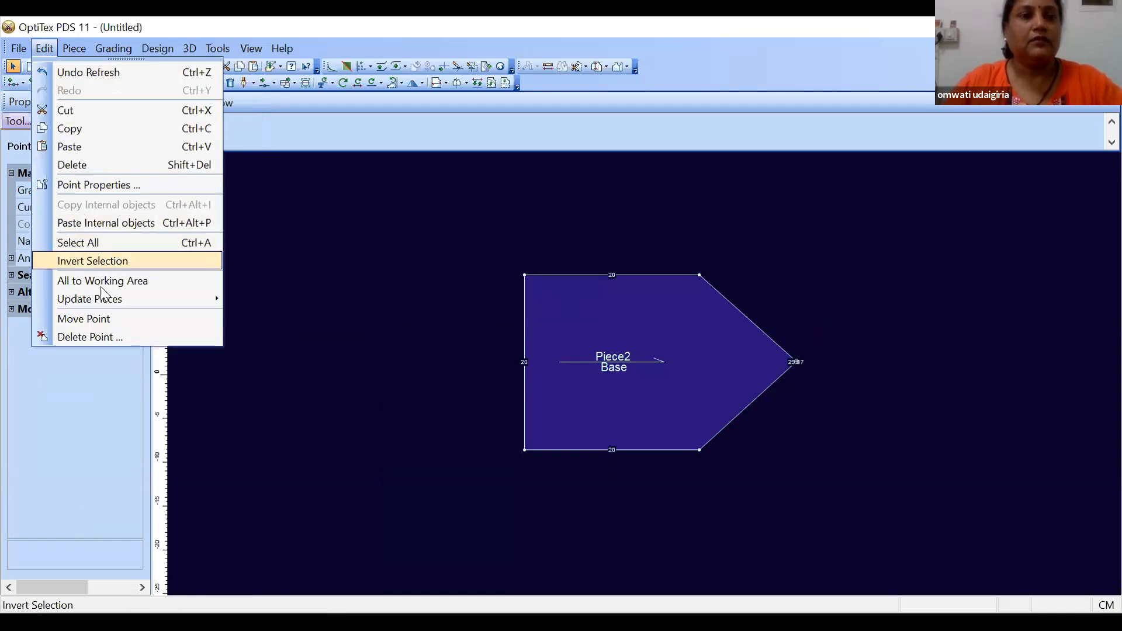
mouse_move(109, 303)
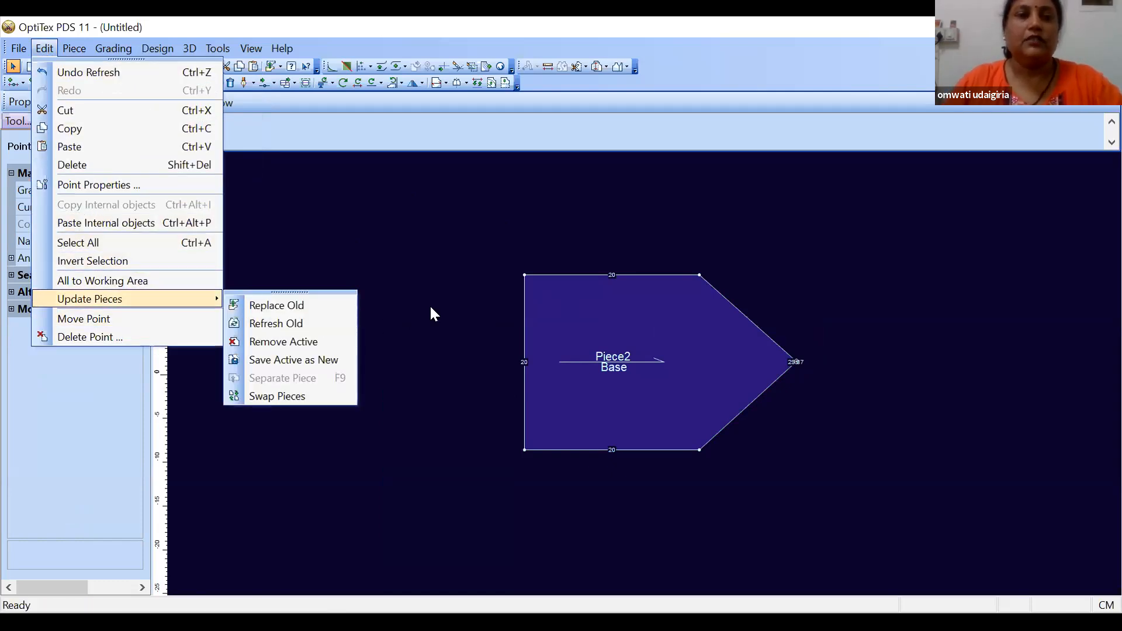
left_click(631, 315)
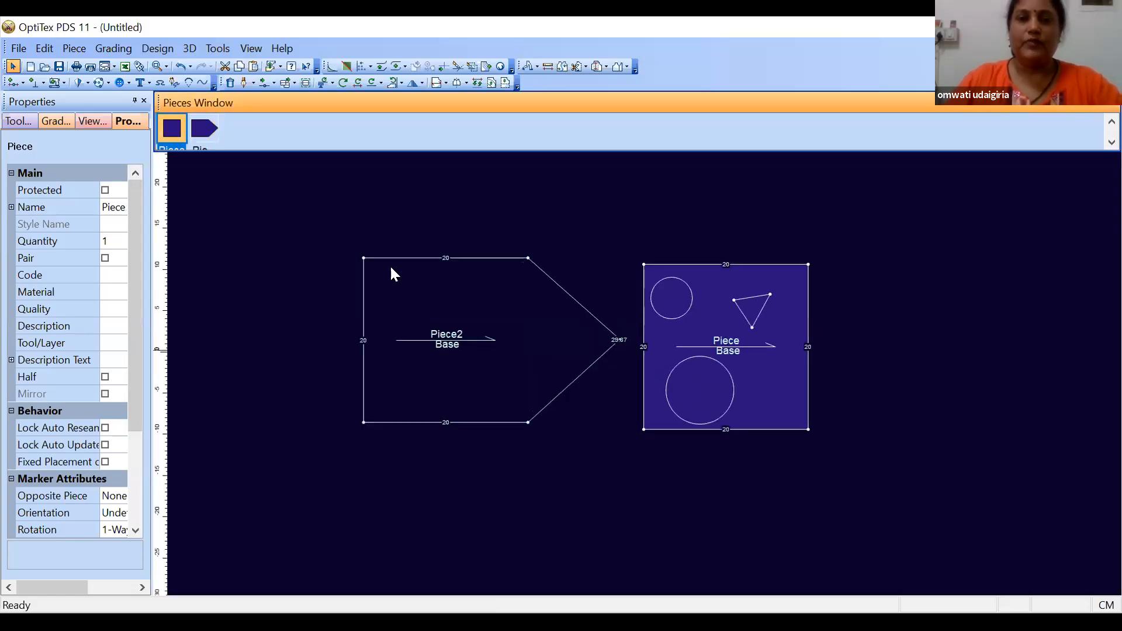
Step: Clear Piece2 from the working area with Remove Active, and place it back beside the piece with the circles
left_click(393, 271)
left_click(45, 48)
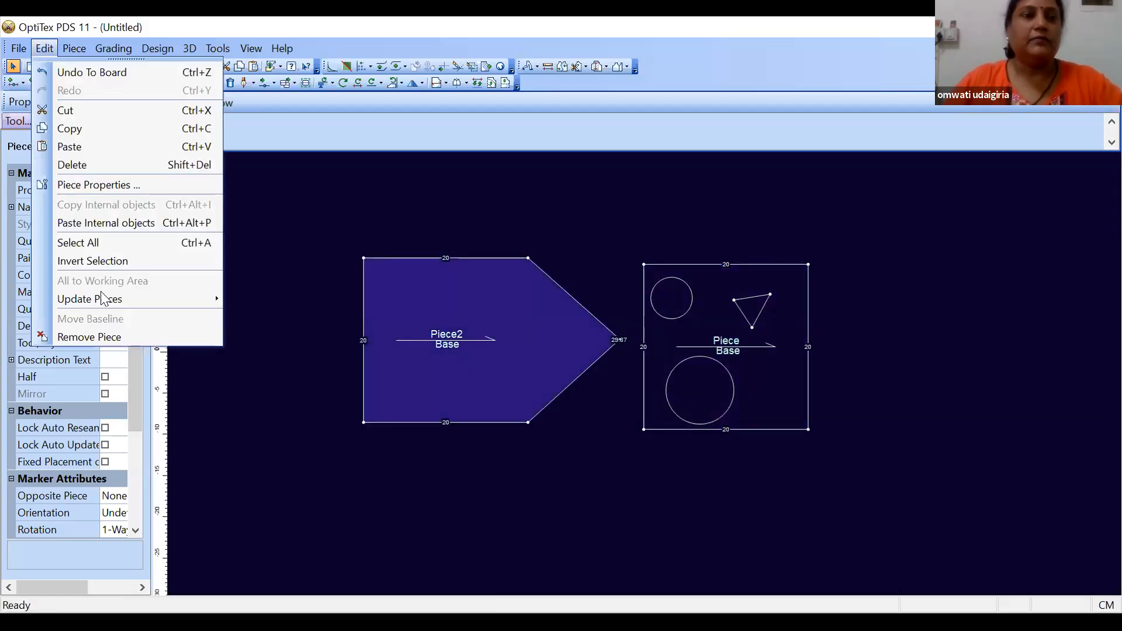
mouse_move(105, 301)
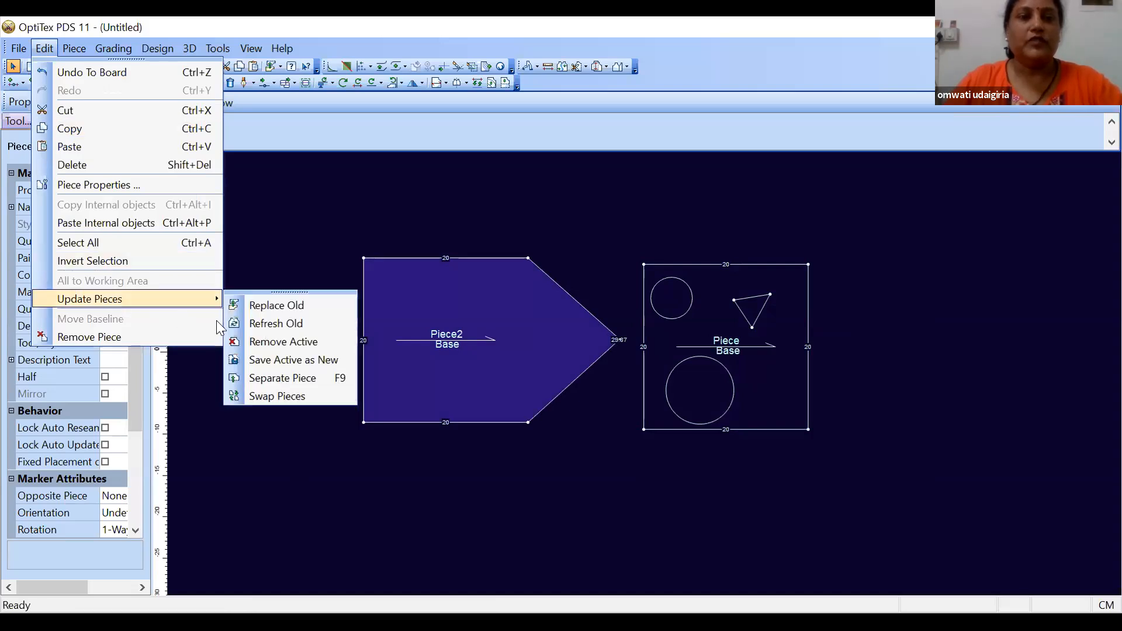
left_click(280, 344)
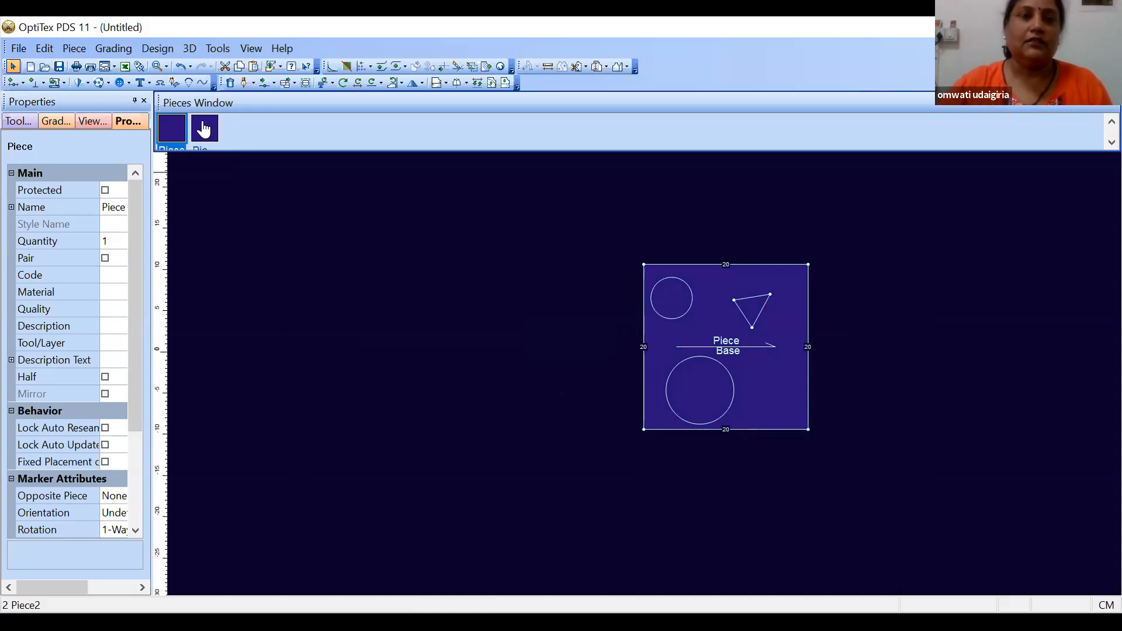
left_click_drag(204, 130, 478, 283)
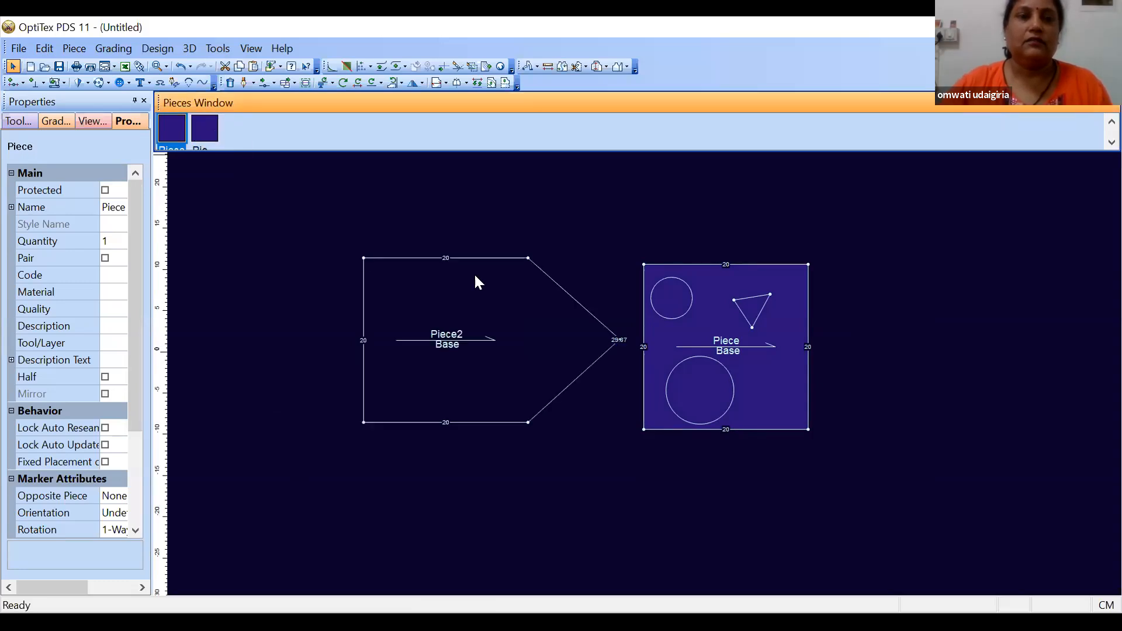
left_click(44, 48)
mouse_move(135, 301)
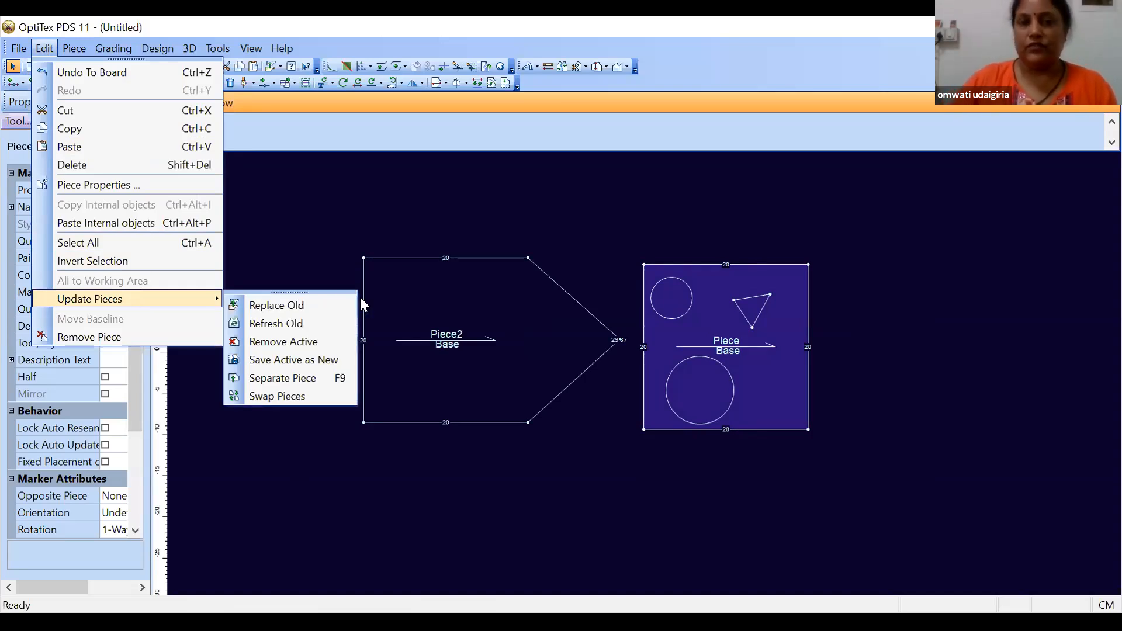
left_click(319, 259)
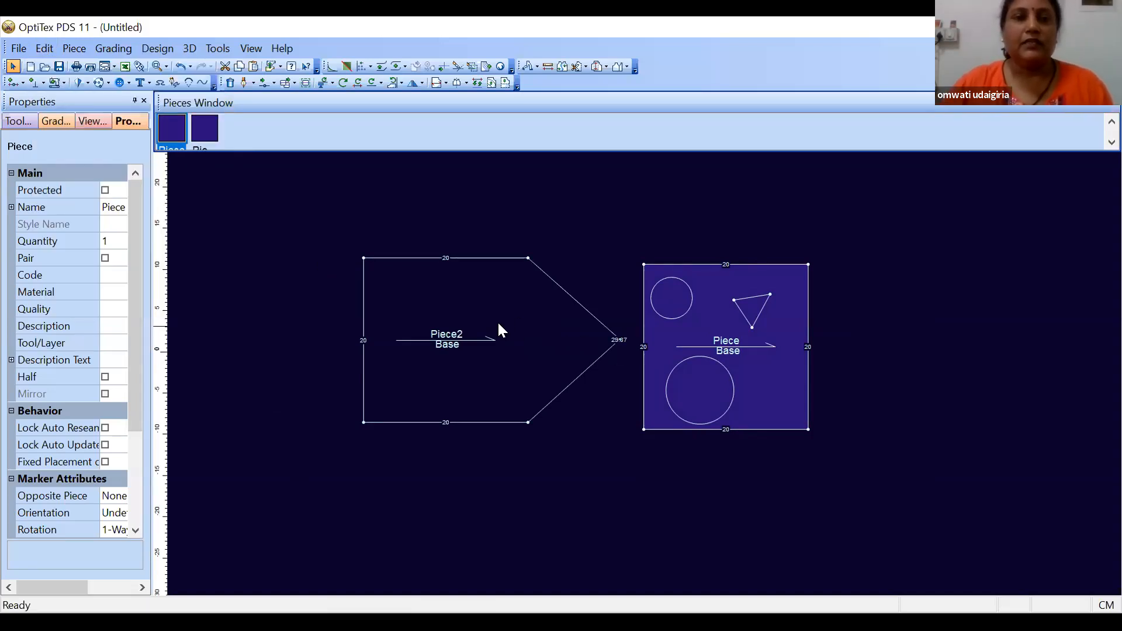
Step: Store the pointed Piece2 as an additional piece with Save Active as New
scroll(649, 357, "down", 1)
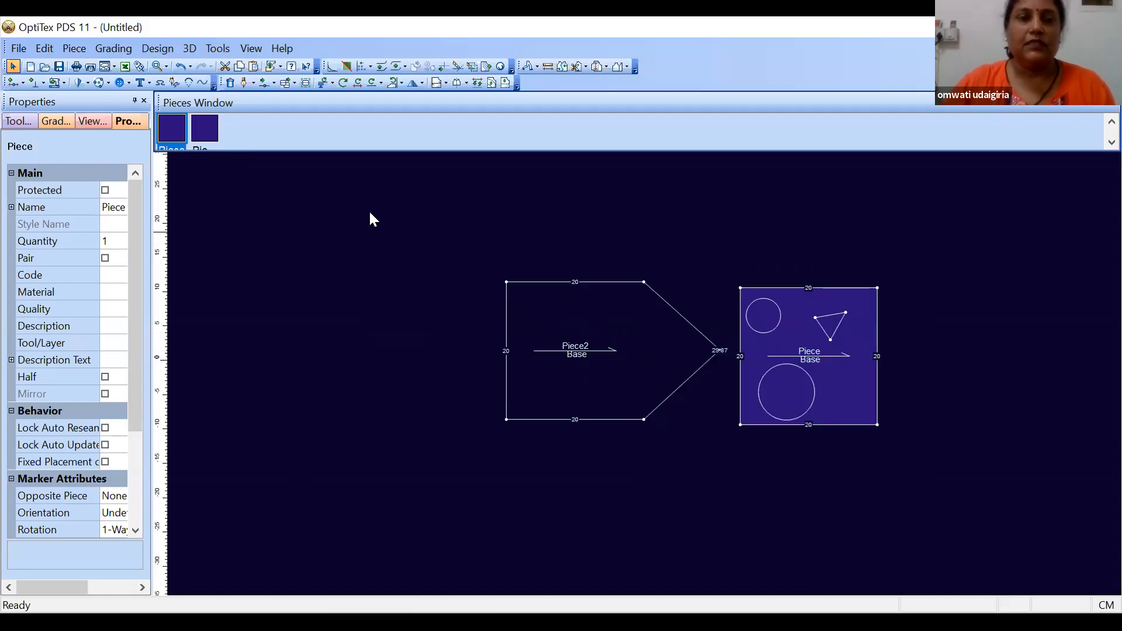
left_click(655, 332)
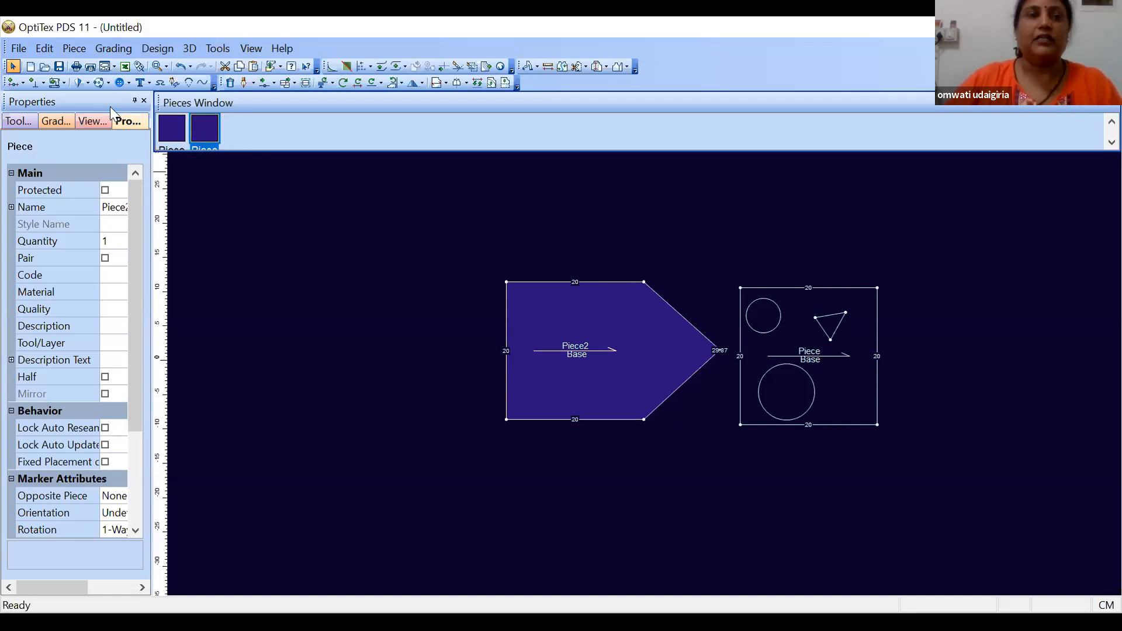
left_click(47, 51)
mouse_move(91, 299)
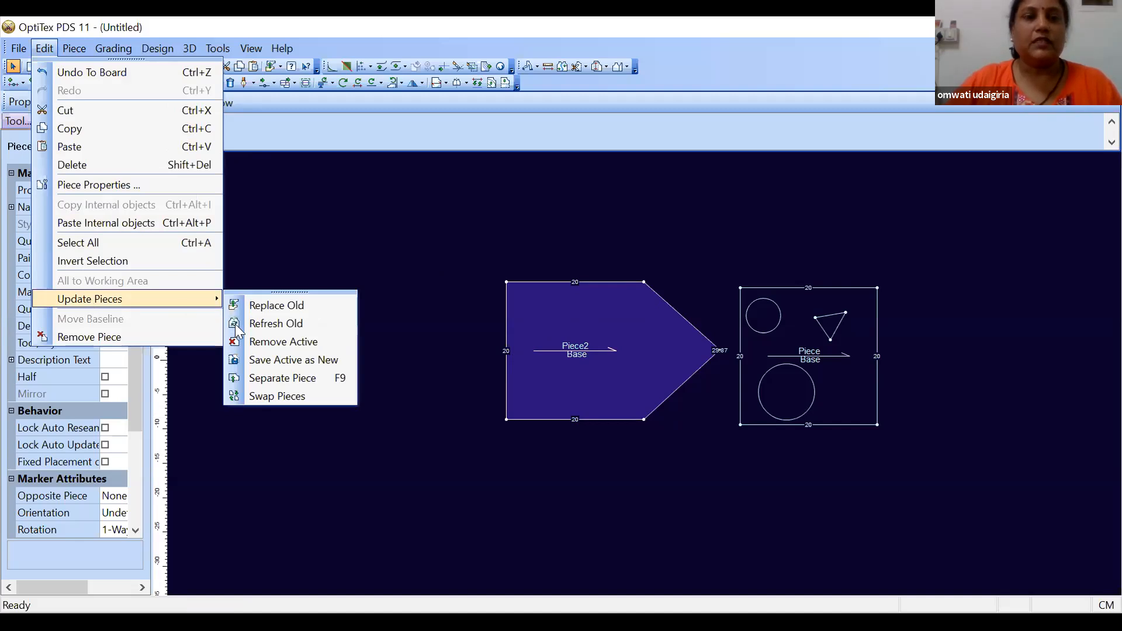
left_click(254, 357)
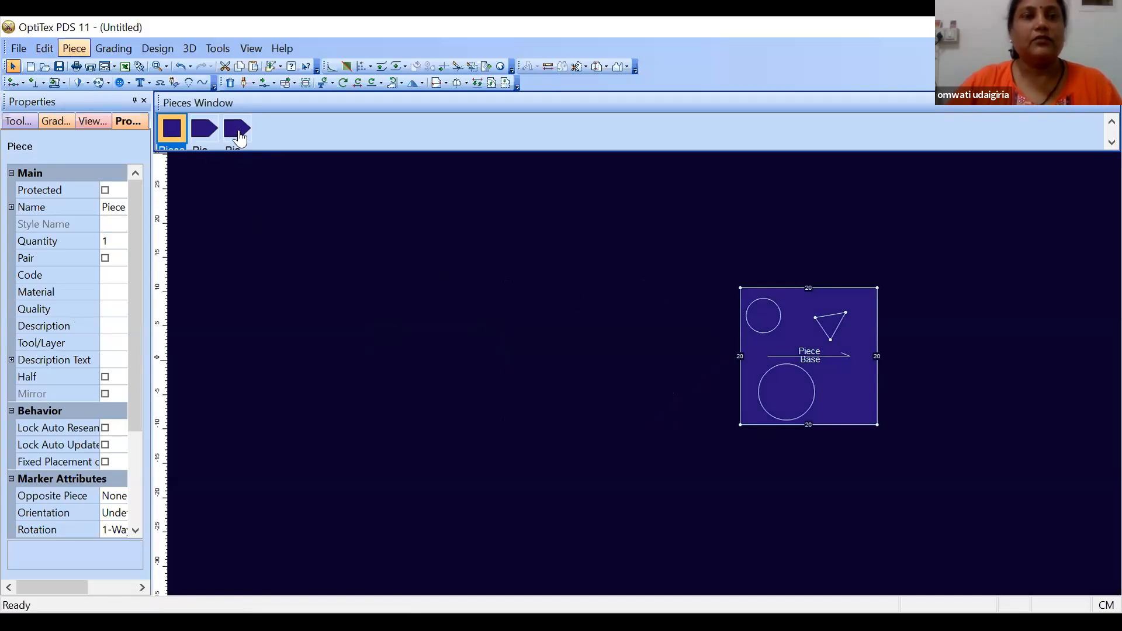
Step: Place both stored versions of the pointed Piece2 in the working area and move them apart
left_click(205, 134)
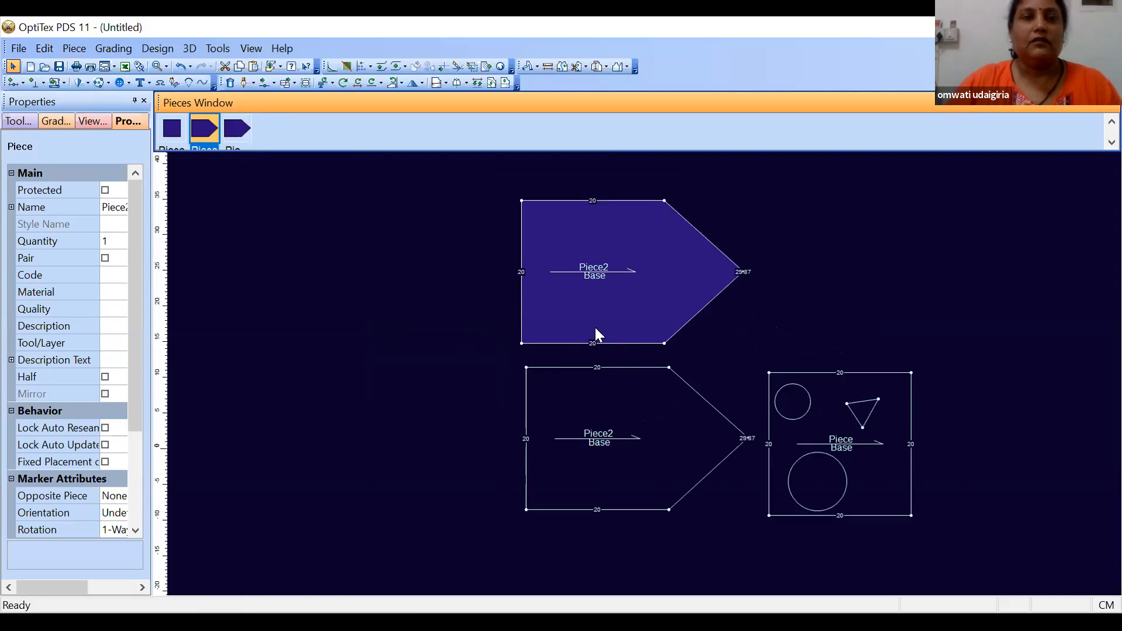
left_click_drag(673, 426, 683, 227)
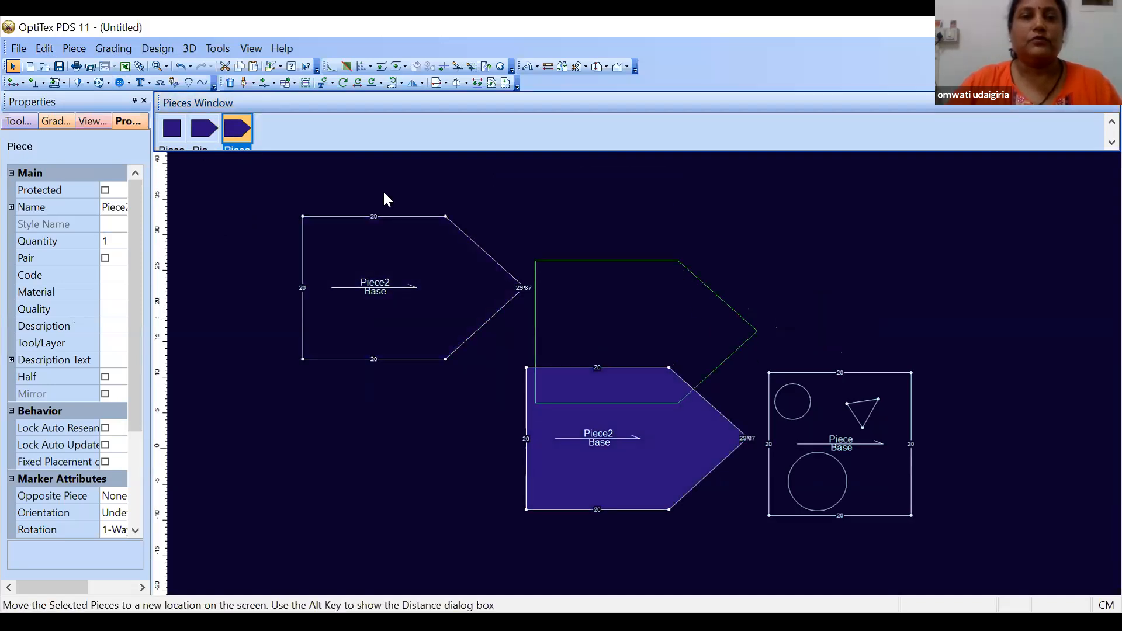
Step: Delete both pointed Piece2 pieces, leaving only the piece with the circles and triangle
left_click(411, 269)
key("Delete")
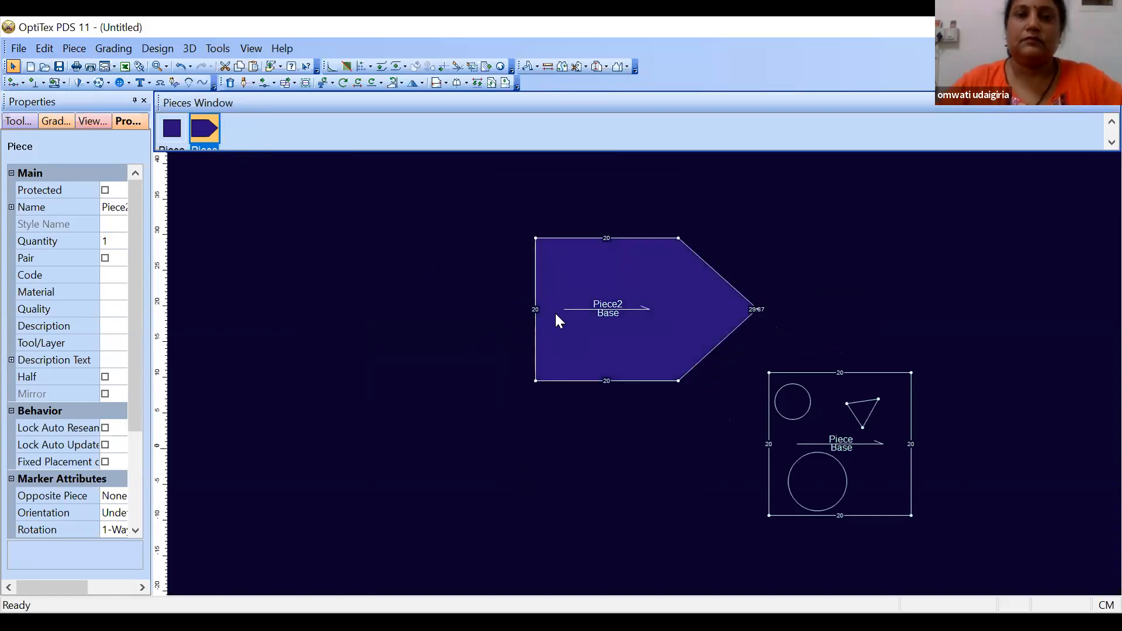
key("Delete")
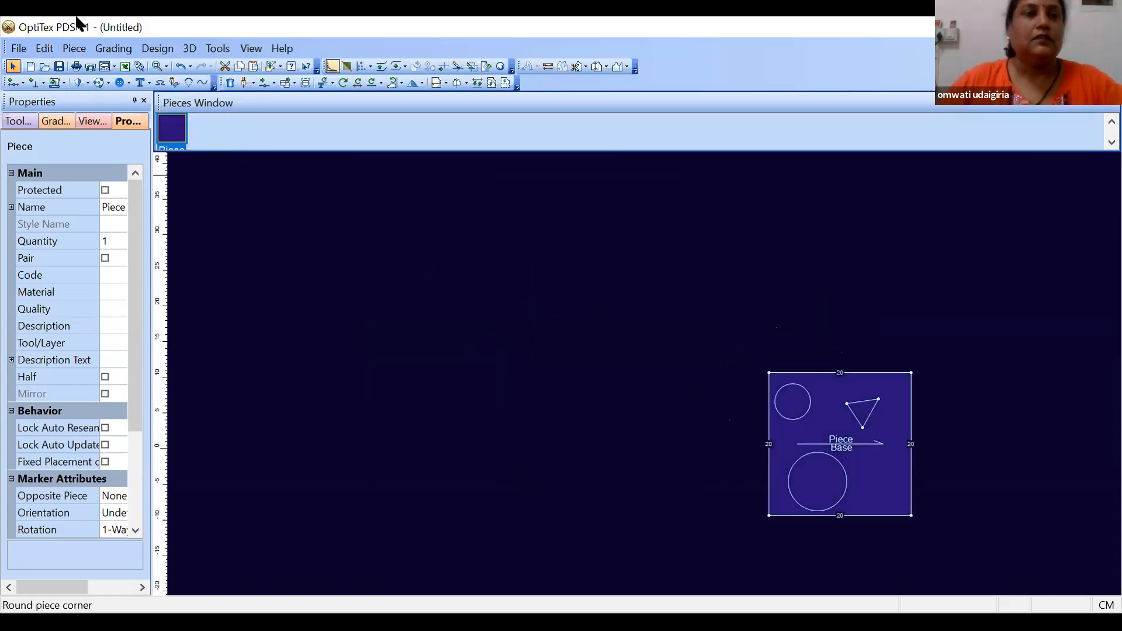
Step: Create a new rectangular piece named Piece2, 20 cm long and 20 cm wide
left_click(75, 49)
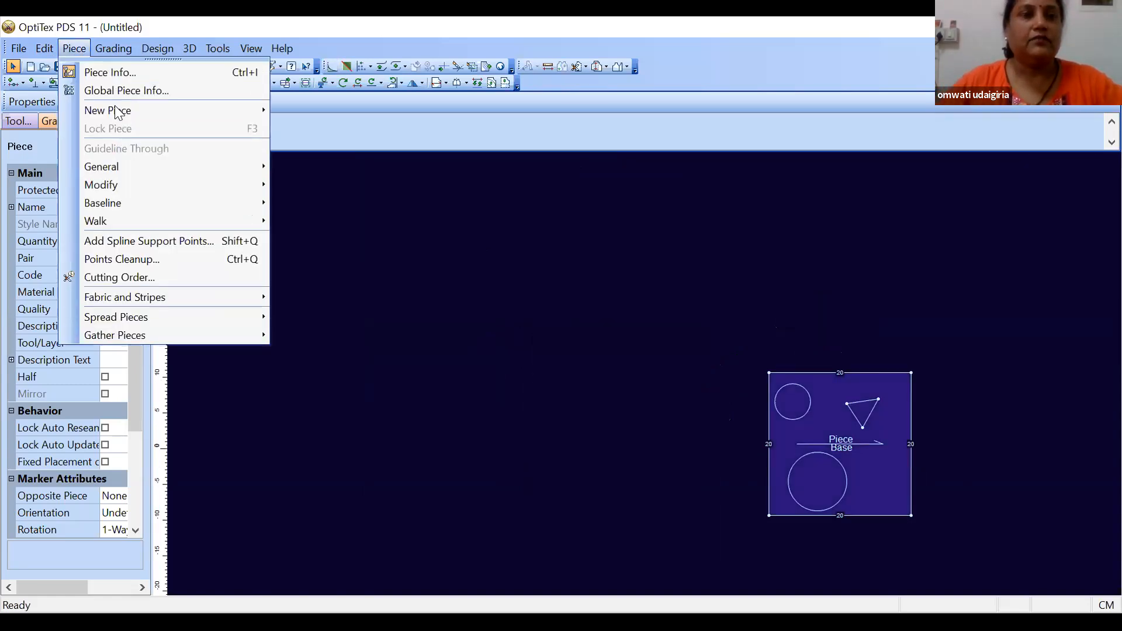
mouse_move(120, 111)
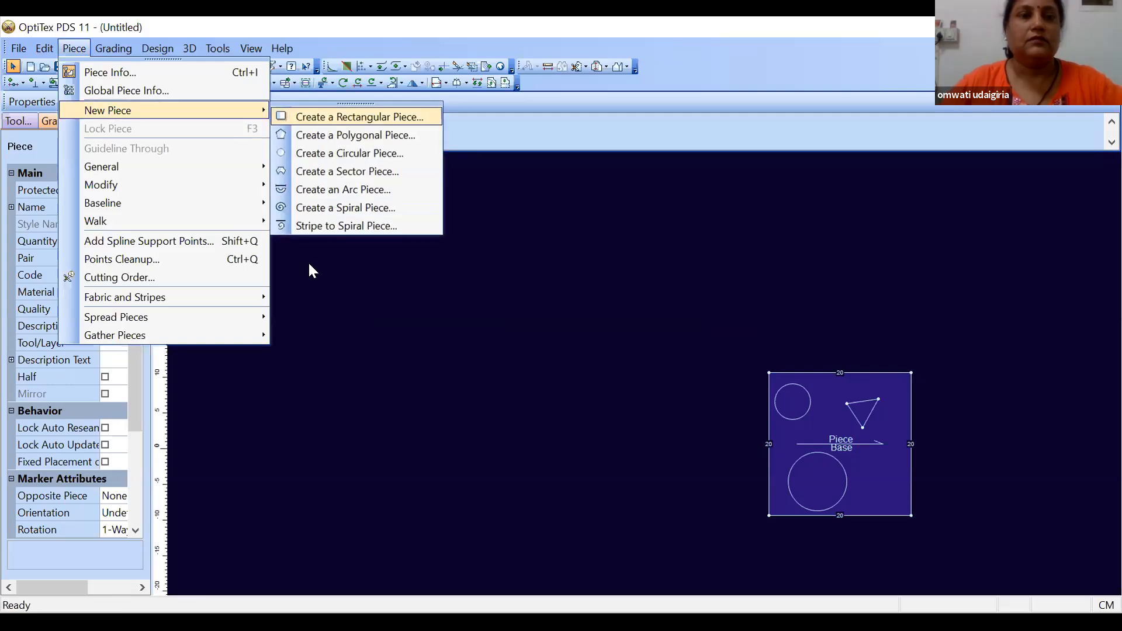
key("Return")
left_click(293, 300)
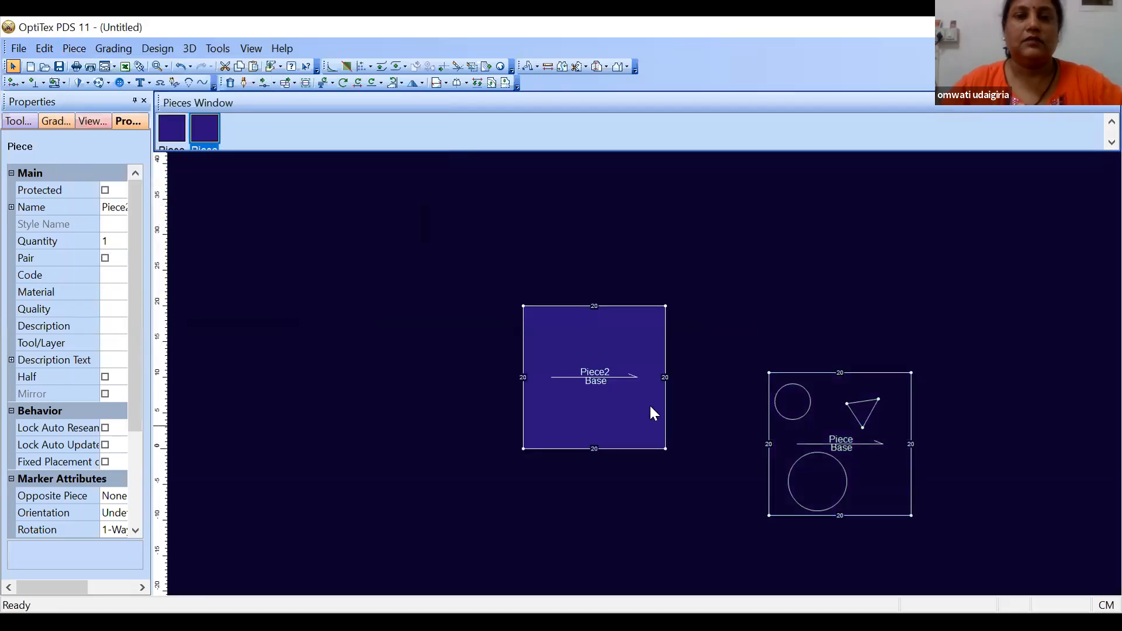
Step: Pull a new point out from Piece2's right edge by 9.58 cm across and 1.15 cm up, and store the result with Save Active as New
key("p")
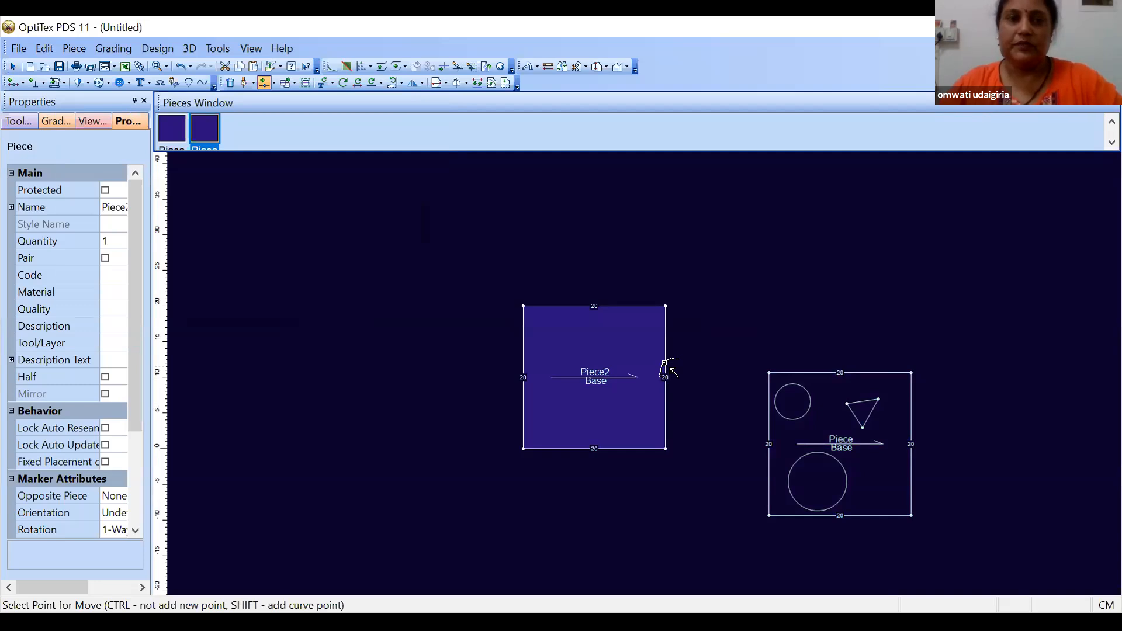
left_click(665, 365)
left_click(732, 354)
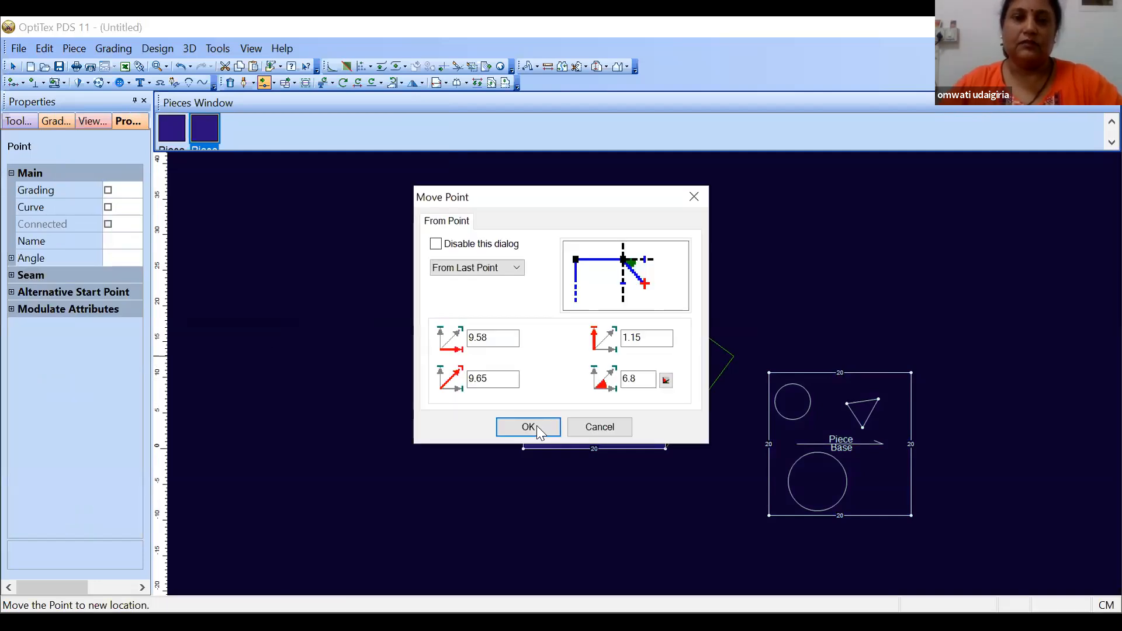
left_click(537, 427)
right_click(326, 390)
left_click(342, 402)
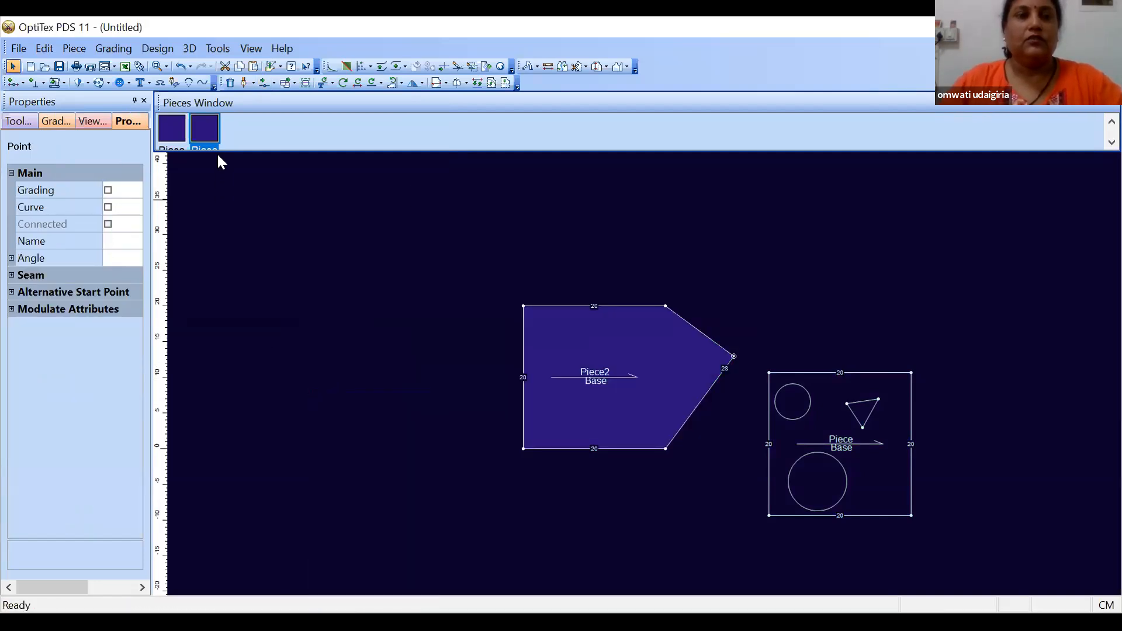
left_click(45, 51)
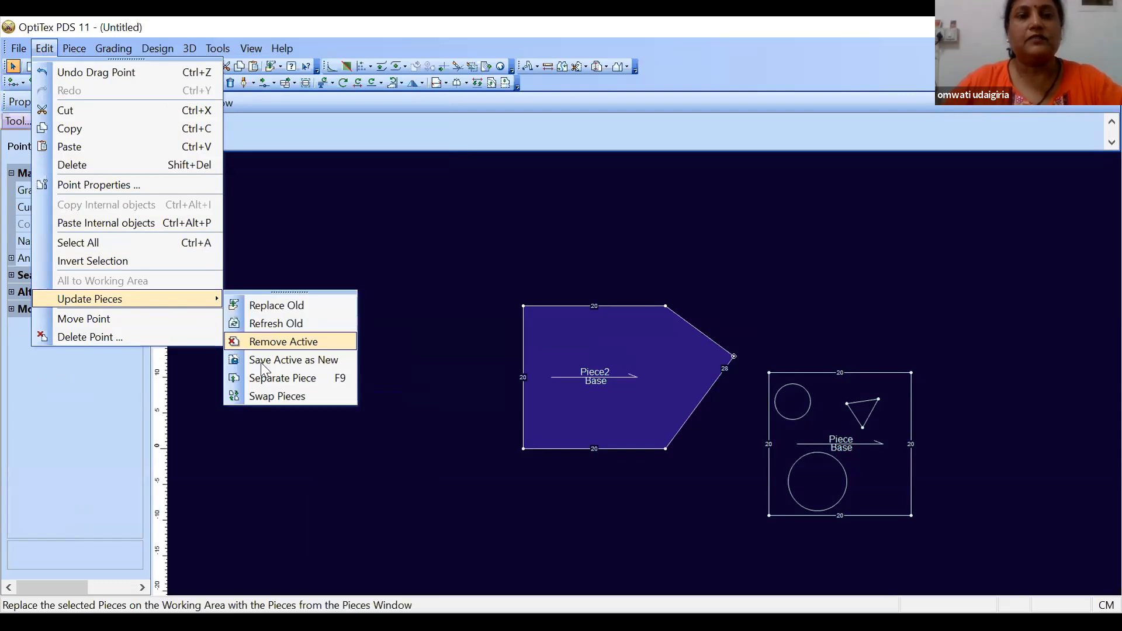
left_click(260, 362)
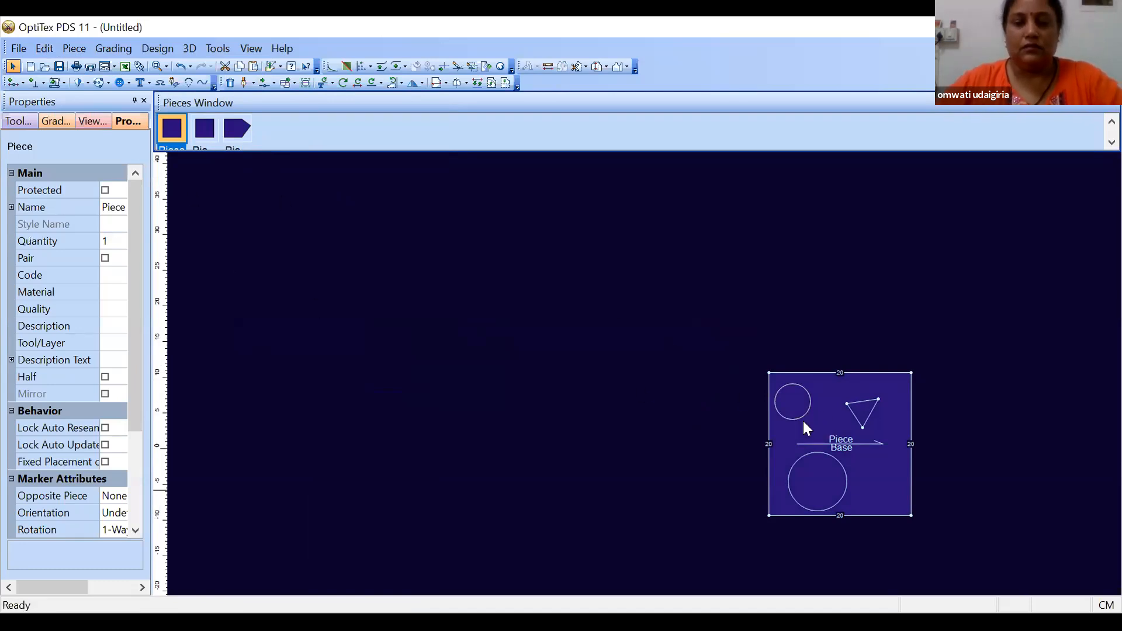
Step: Pull a new point outward from the right edge of the piece with the circles and triangle to form a tip
key("m")
left_click_drag(912, 426, 992, 431)
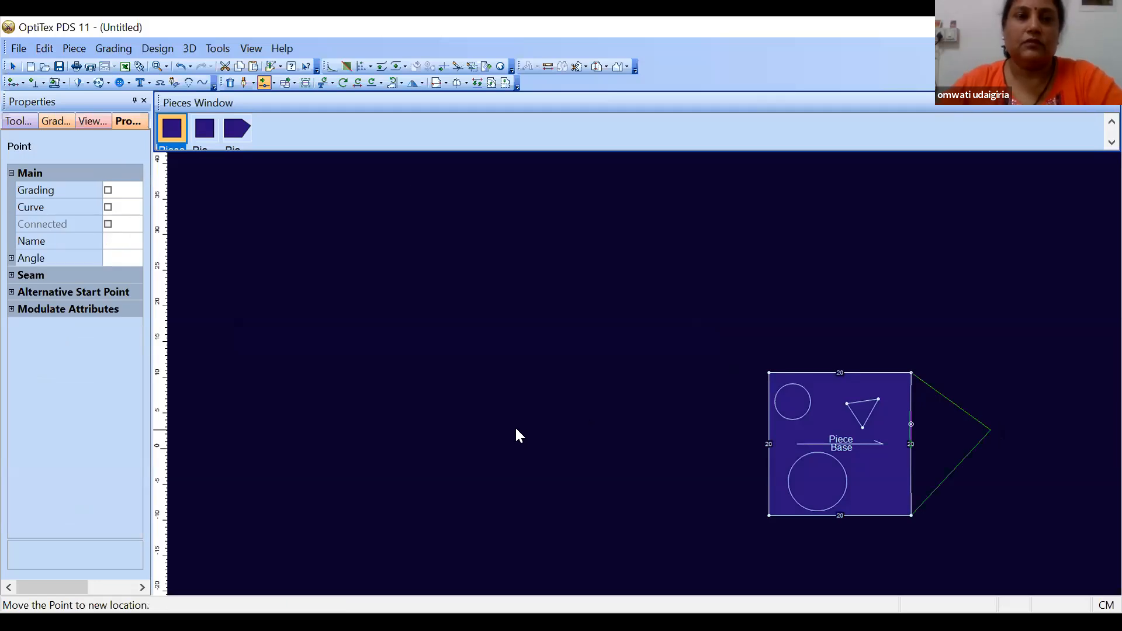
left_click(514, 426)
key("Return")
right_click(688, 213)
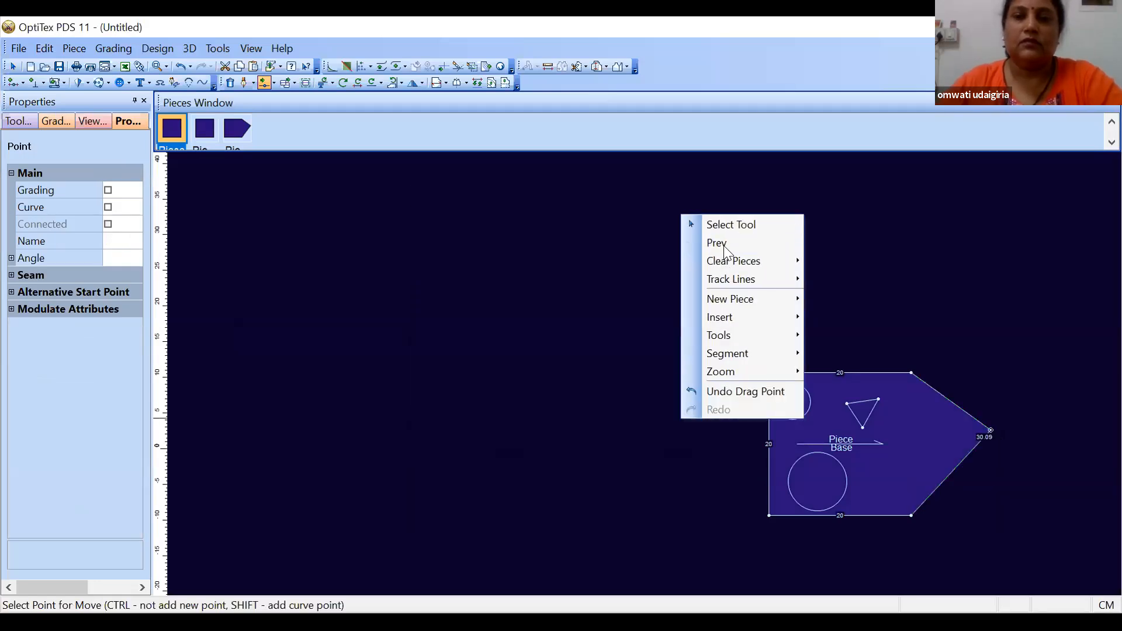
left_click(717, 241)
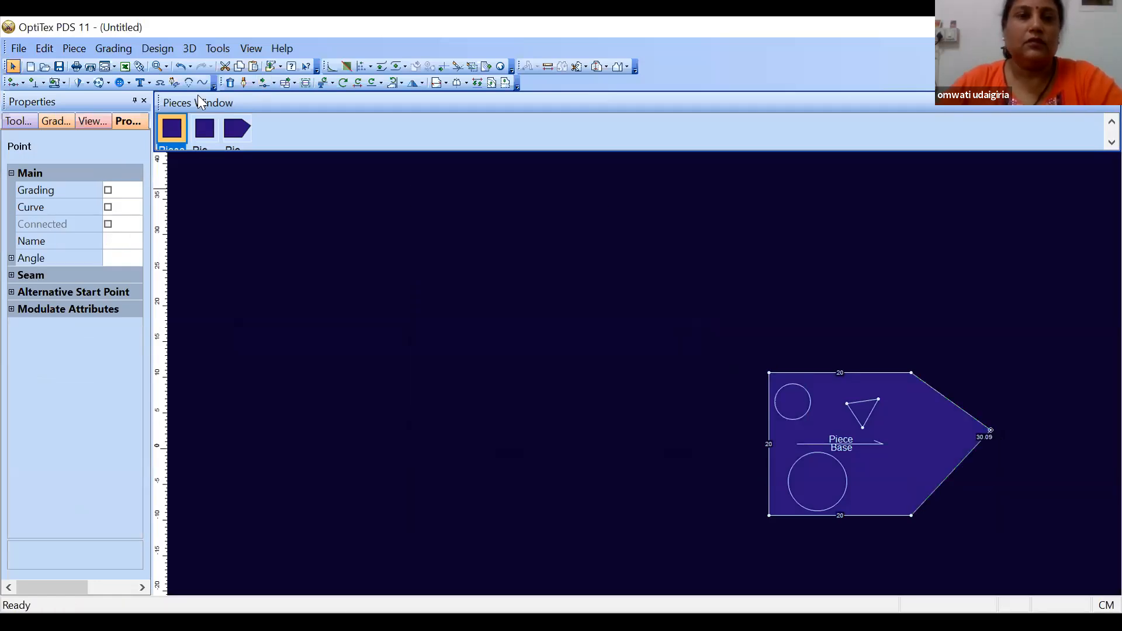
left_click(45, 48)
mouse_move(95, 300)
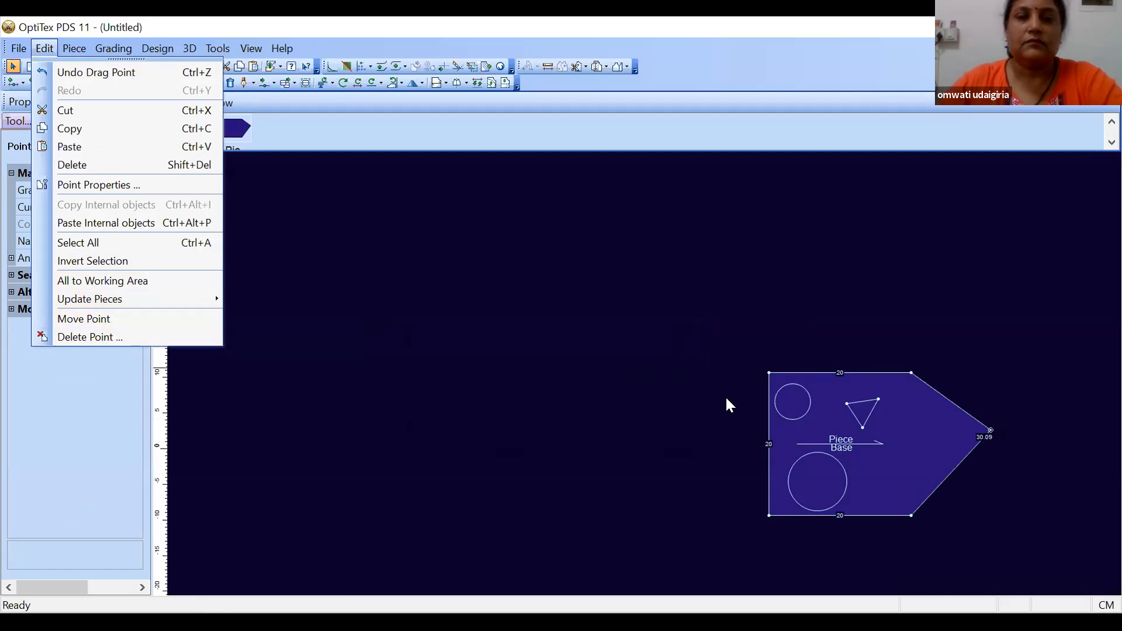
mouse_move(134, 302)
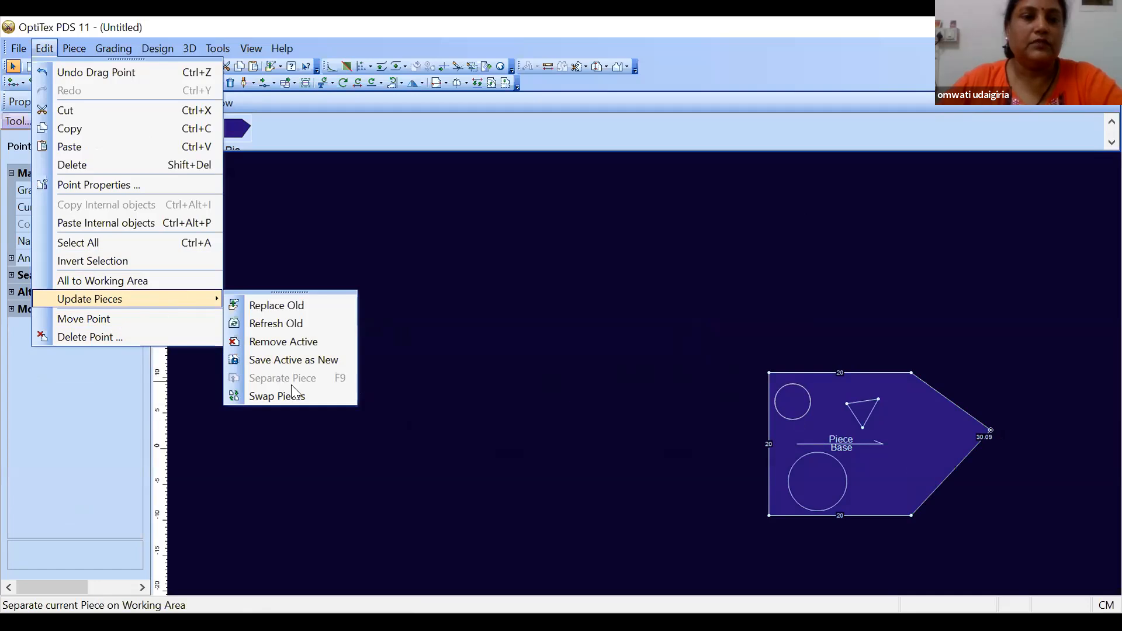
left_click(234, 160)
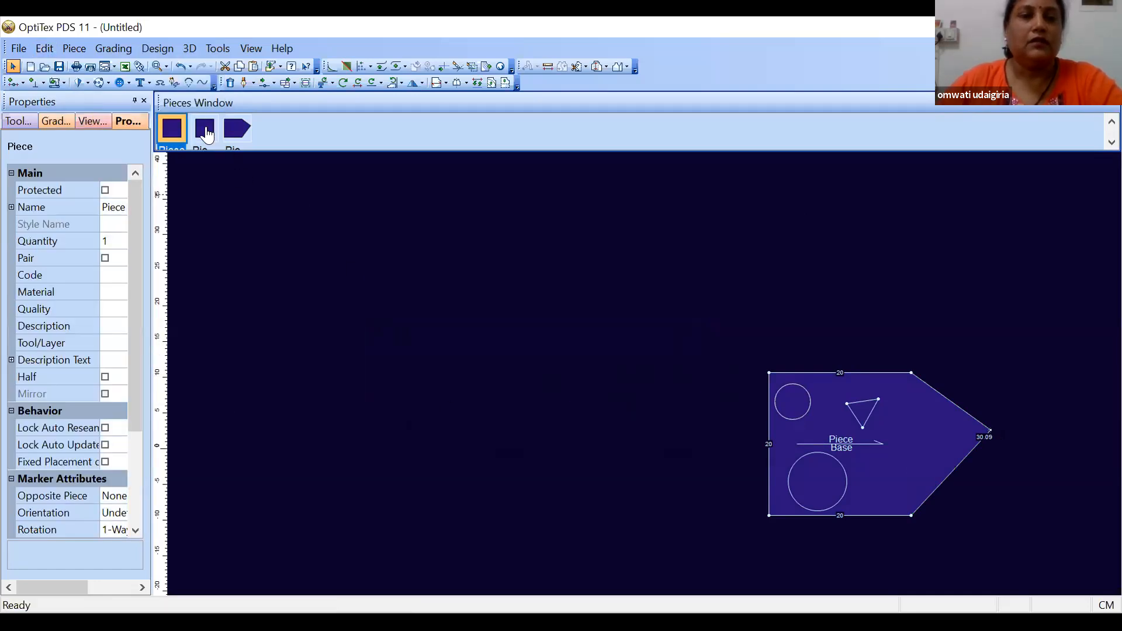
Step: Place both the square and the pointed Piece2 in the working area beside the piece with the circles and triangle
left_click(204, 129)
left_click(238, 133)
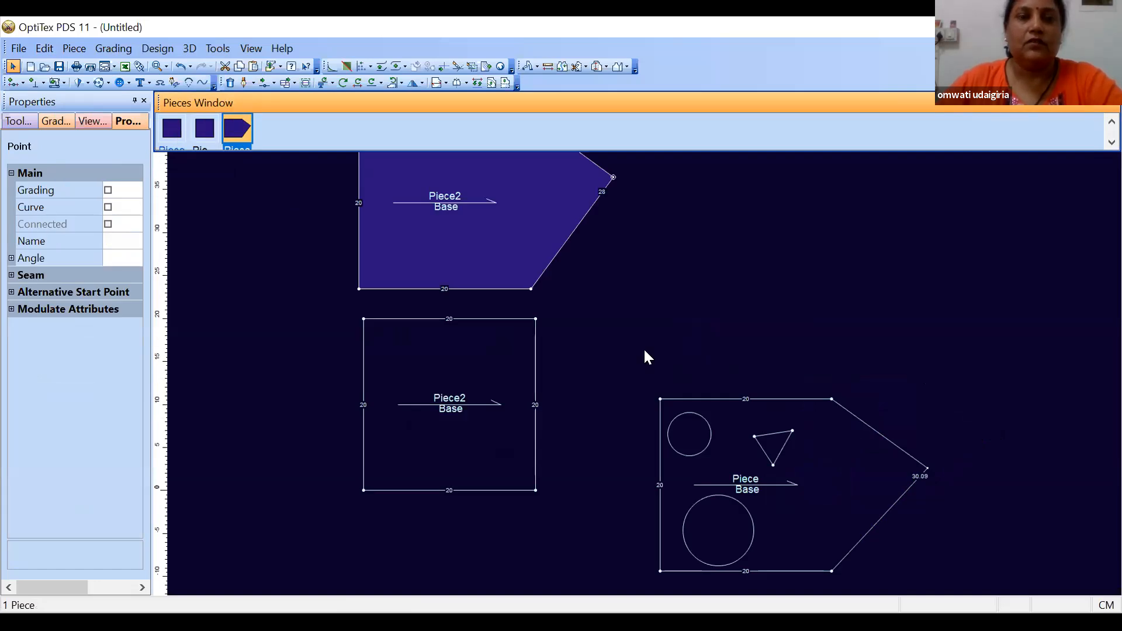
scroll(645, 351, "down", 2)
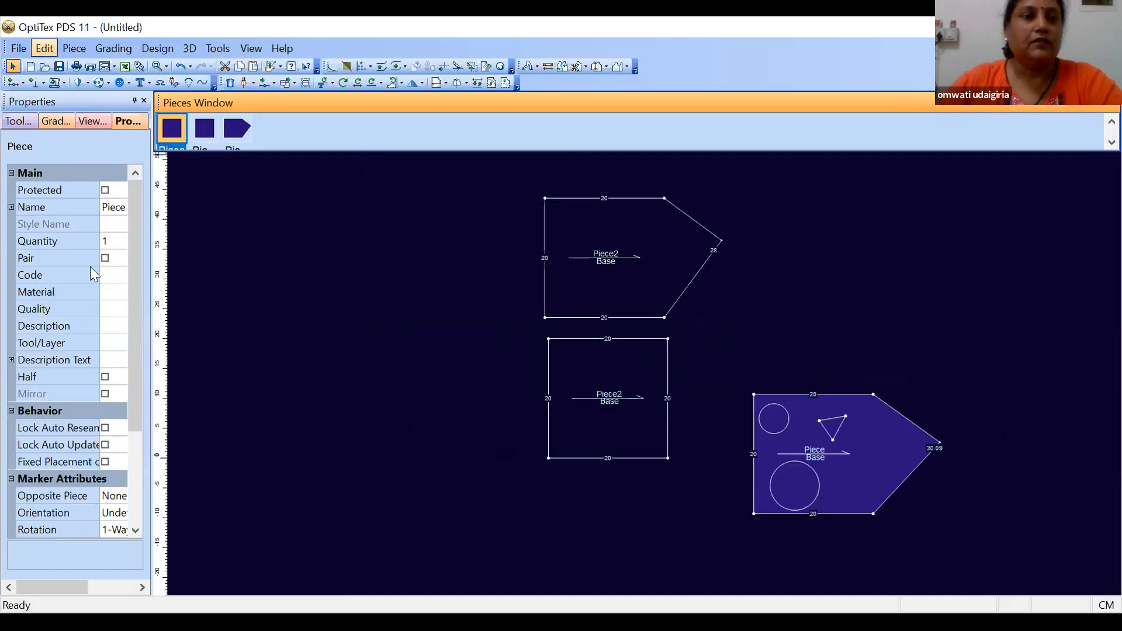
Step: Isolate the pointed piece with the circles and triangle in the working area using Separate Piece
left_click(44, 48)
mouse_move(193, 299)
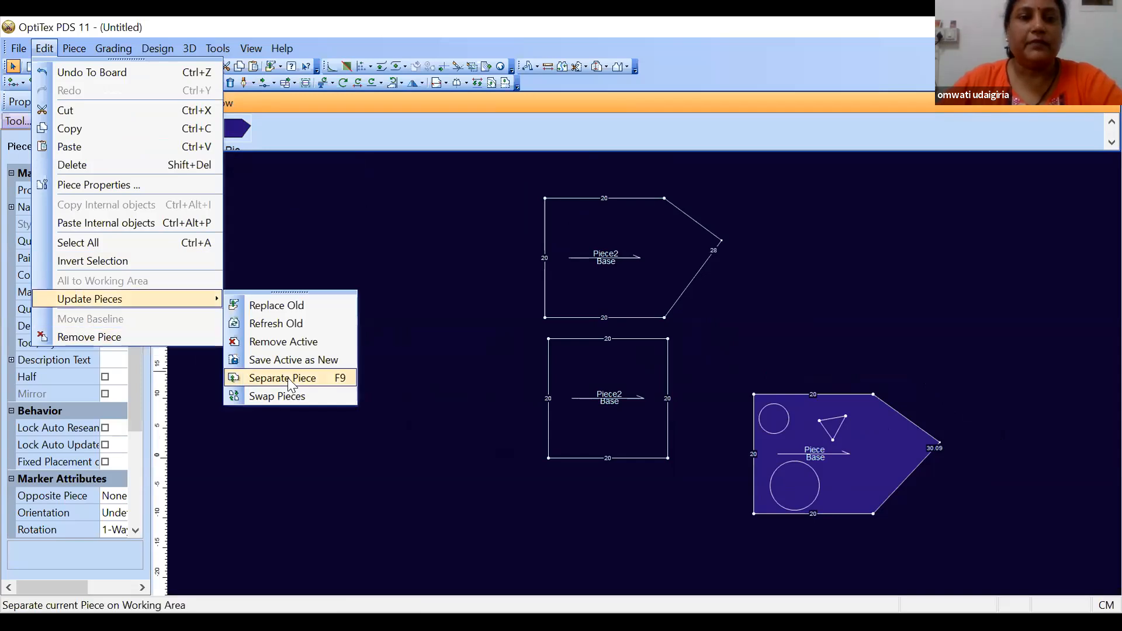
left_click(291, 384)
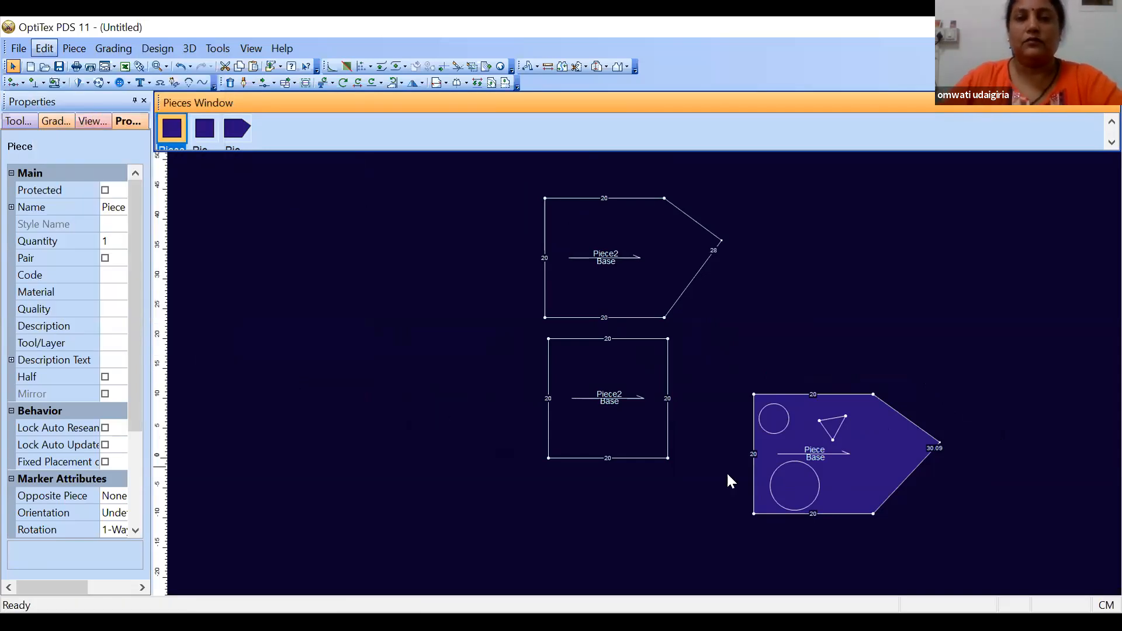
scroll(643, 354, "down", 2)
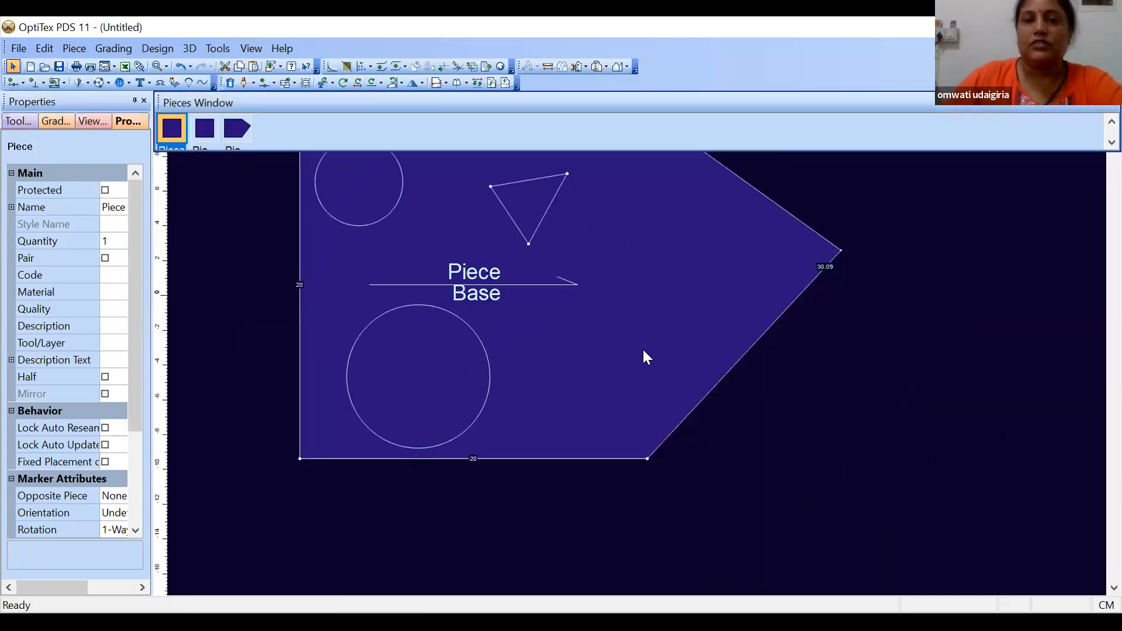
left_click_drag(484, 199, 411, 304)
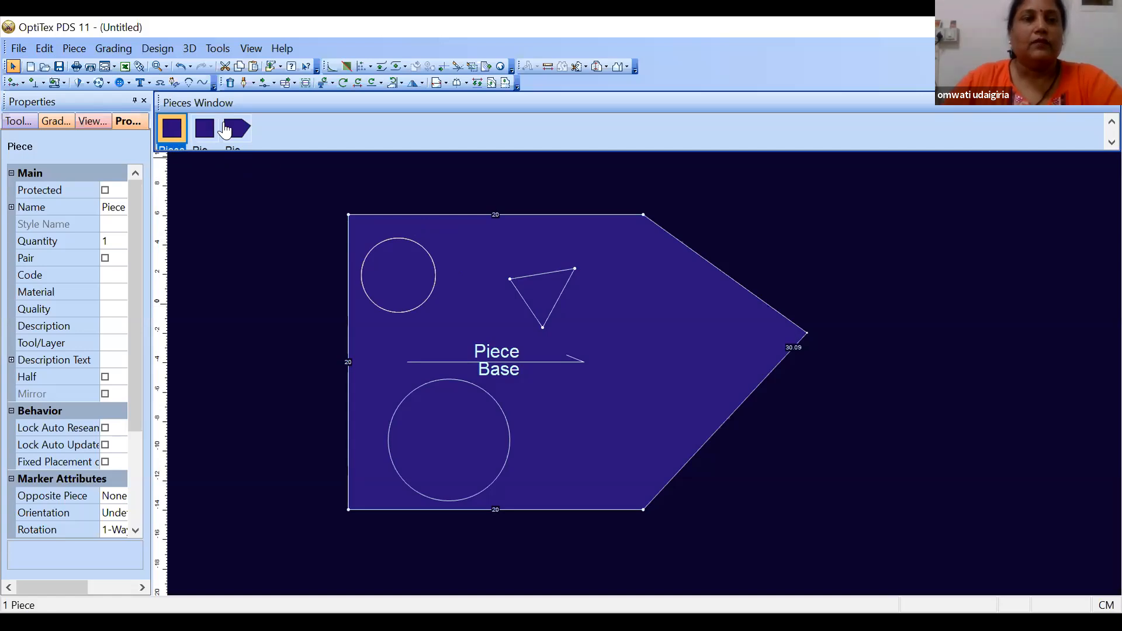
key("space")
left_click_drag(186, 130, 494, 173)
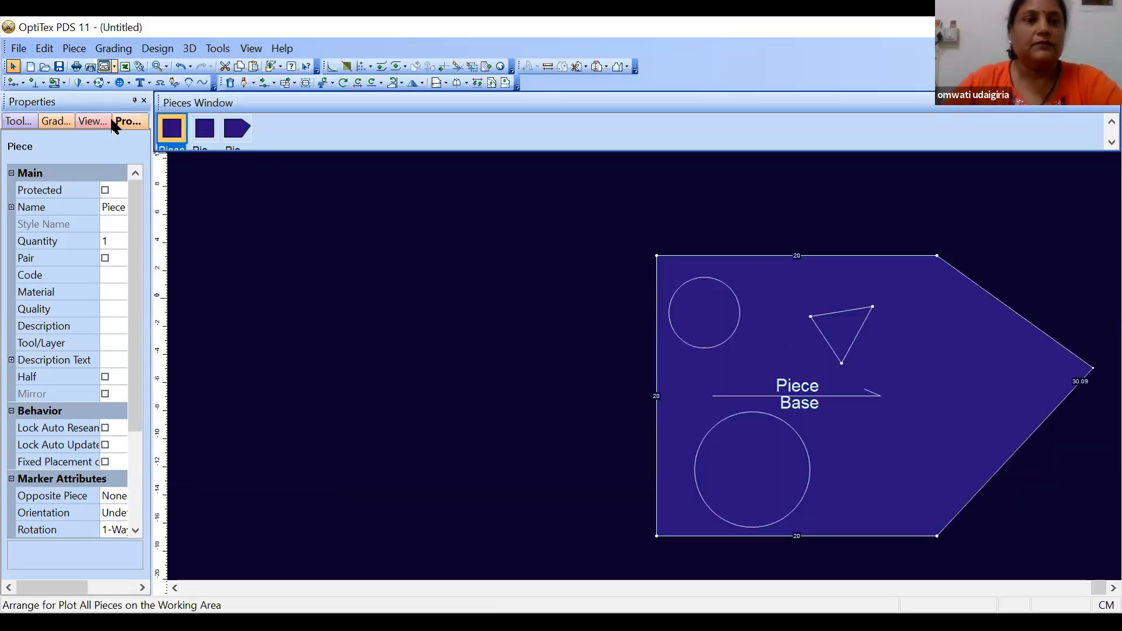
Step: Create a new regular pentagon piece with sides of 23.51 cm
left_click(75, 48)
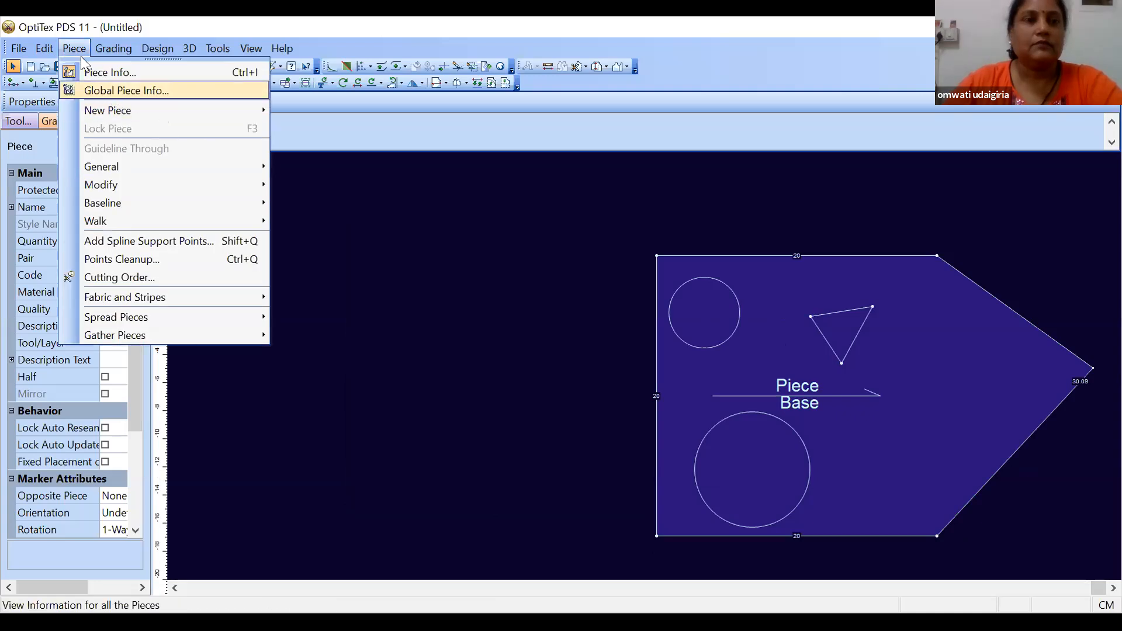
left_click(82, 87)
left_click(74, 48)
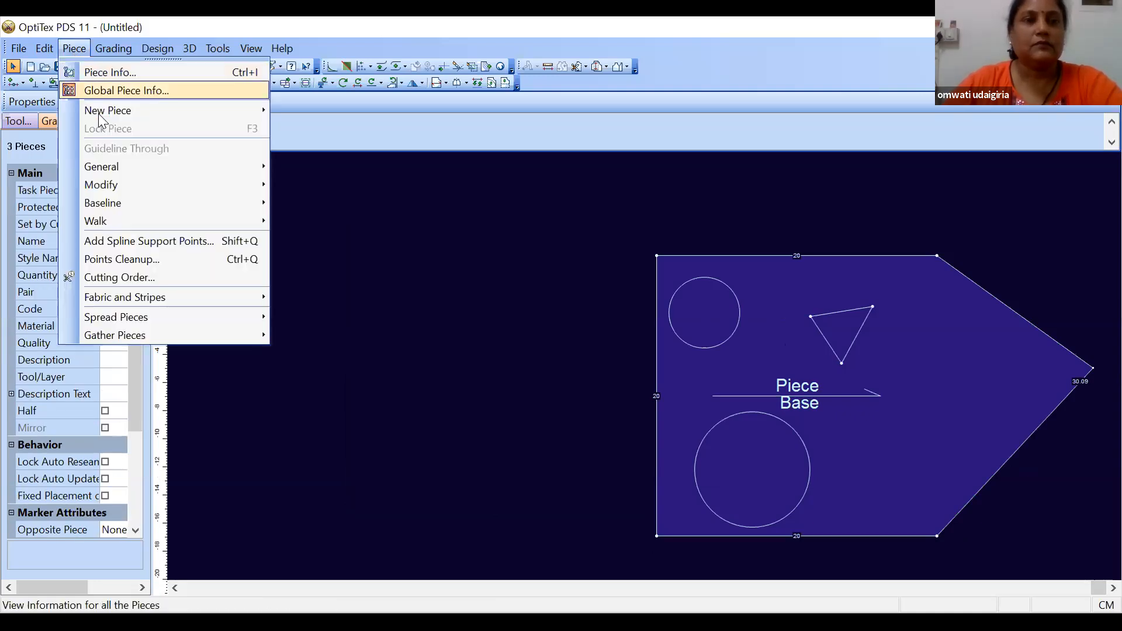
mouse_move(175, 110)
left_click(331, 137)
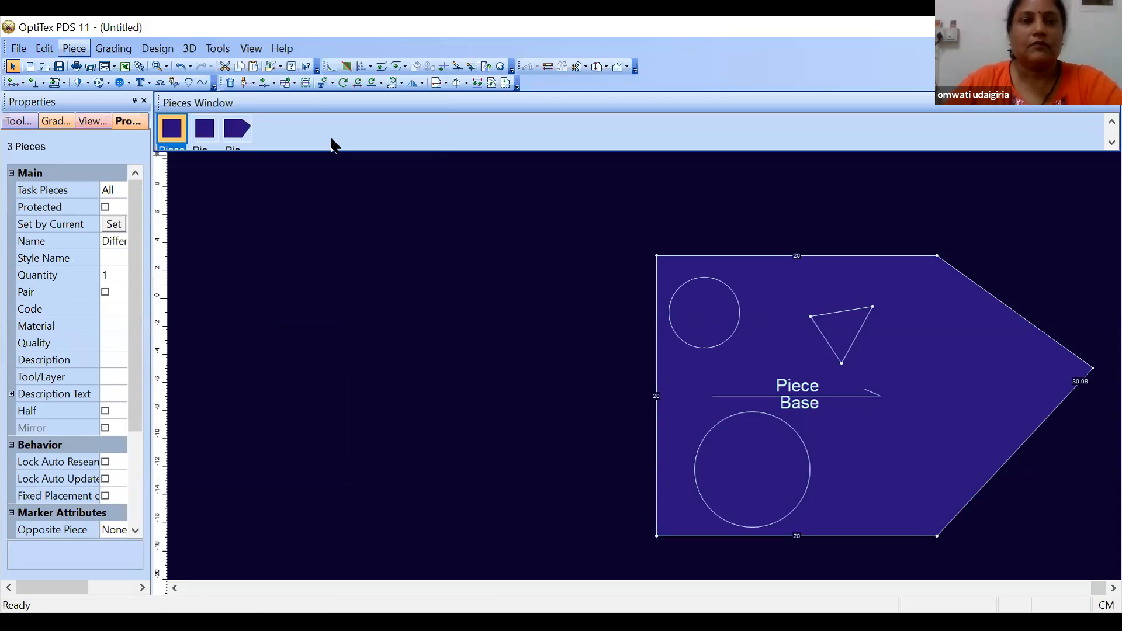
left_click(238, 383)
left_click(643, 348)
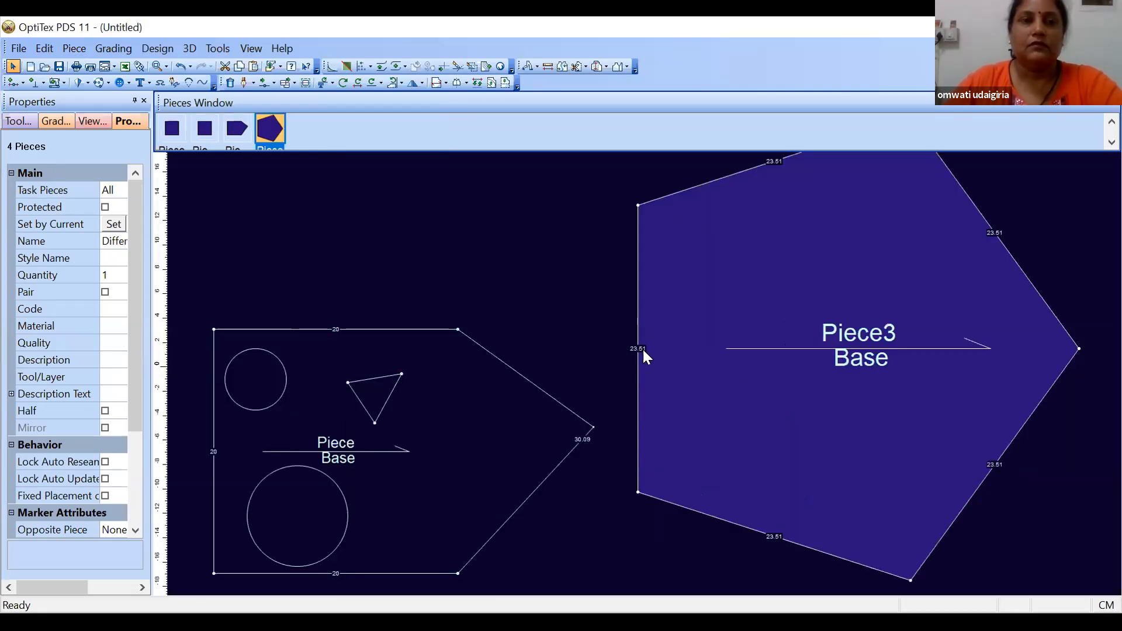
Step: Bulge the pentagon's upper-right edge outward with a curve point moved 5.05 cm across and 2.8 cm up
scroll(667, 306, "down", 3)
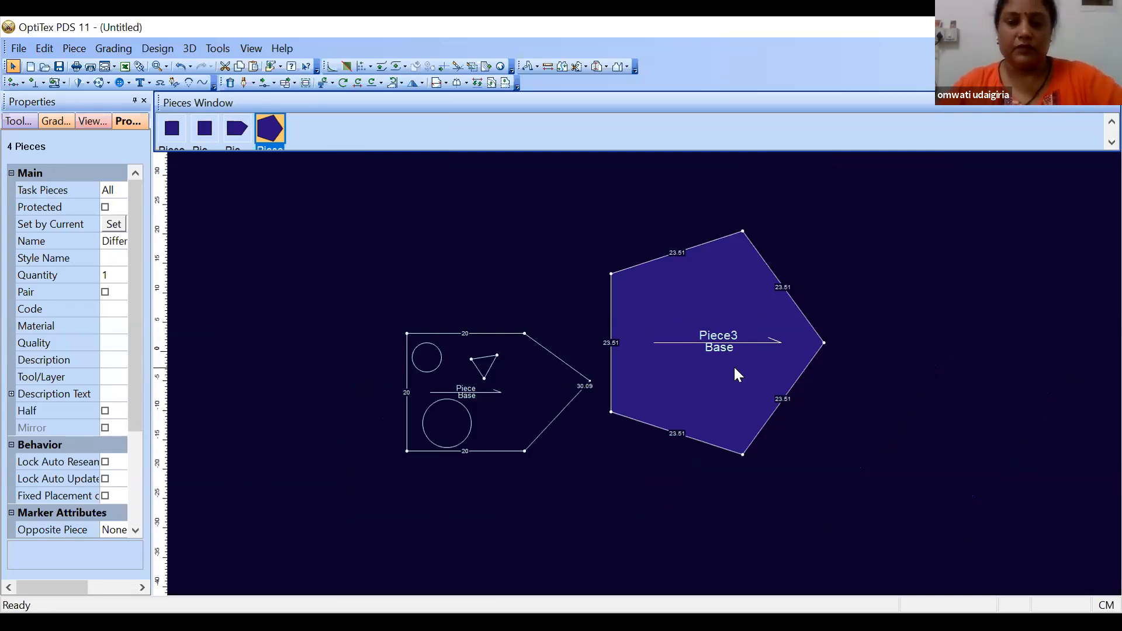
key("m")
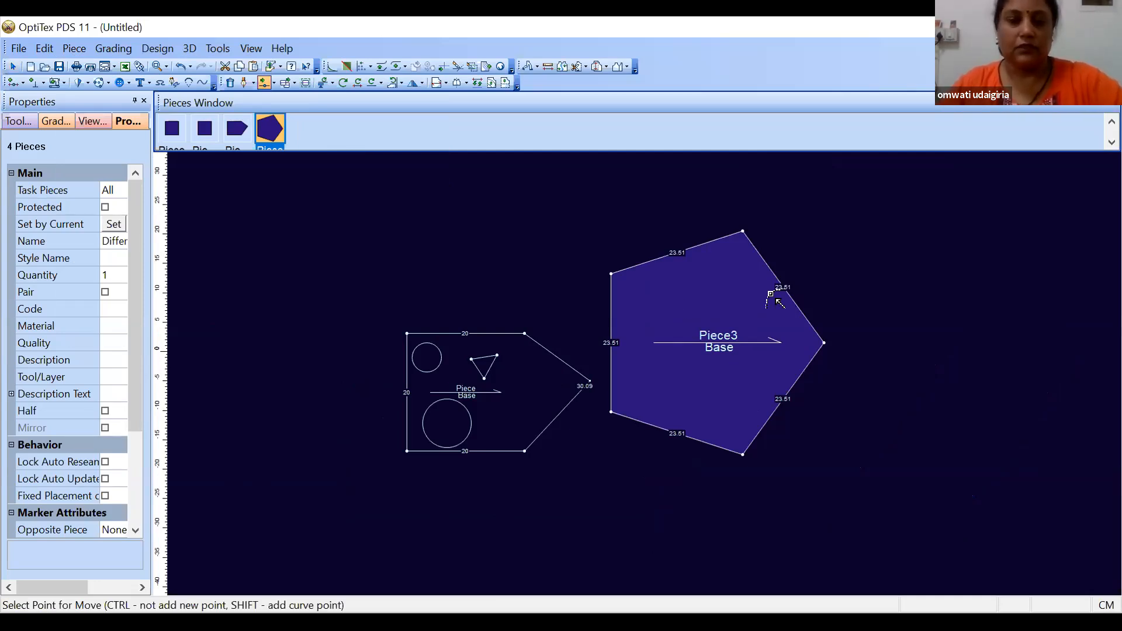
left_click(777, 278)
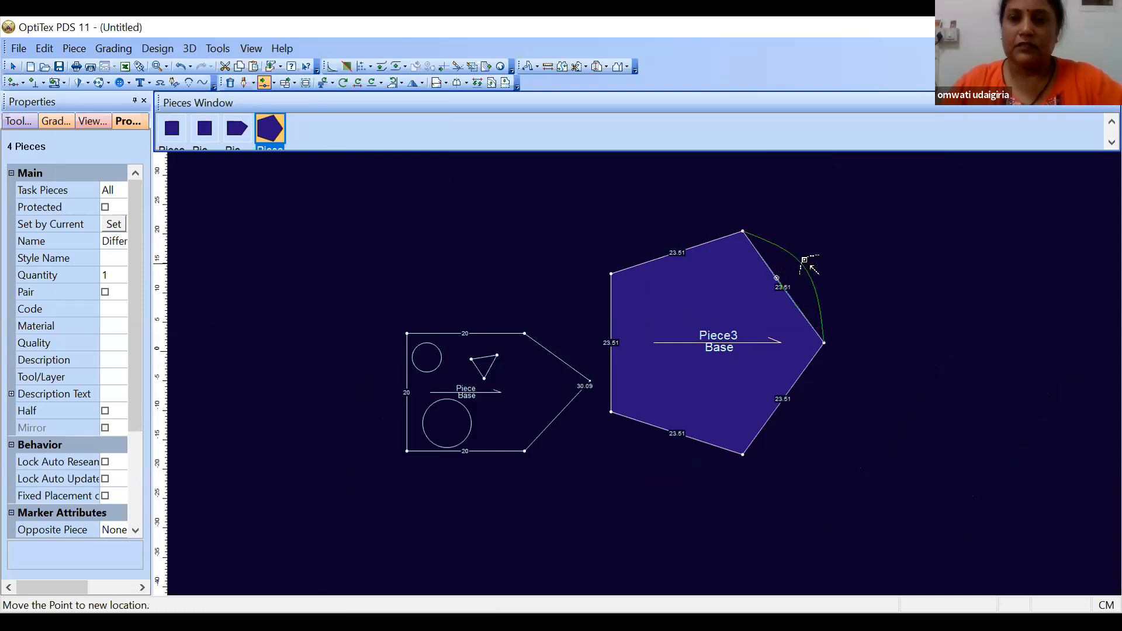
left_click(804, 259)
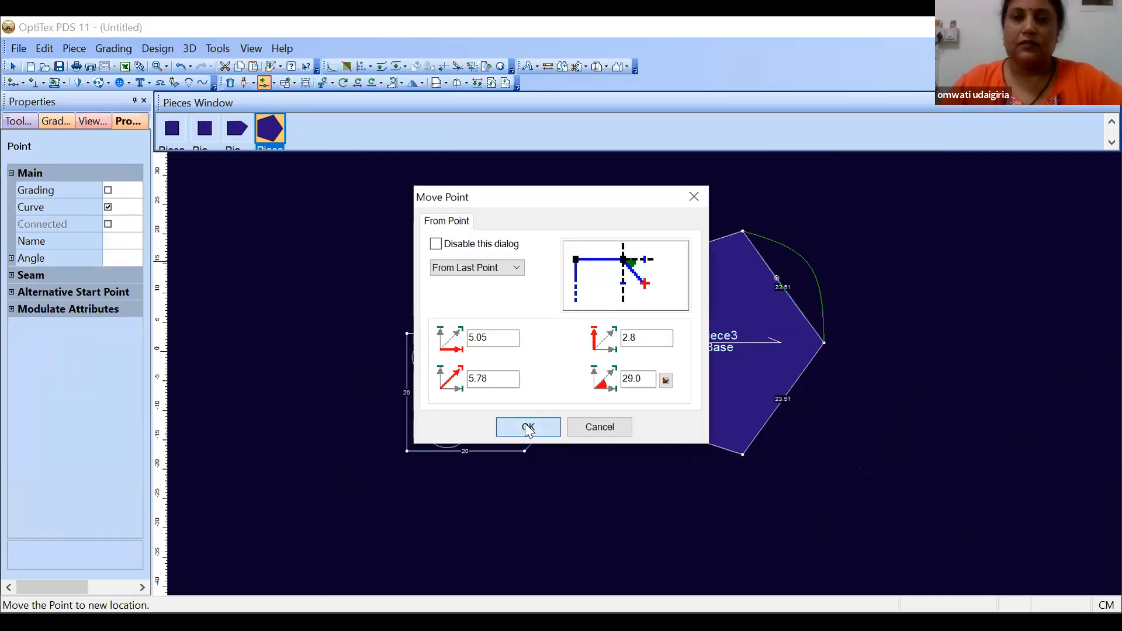
key("Return")
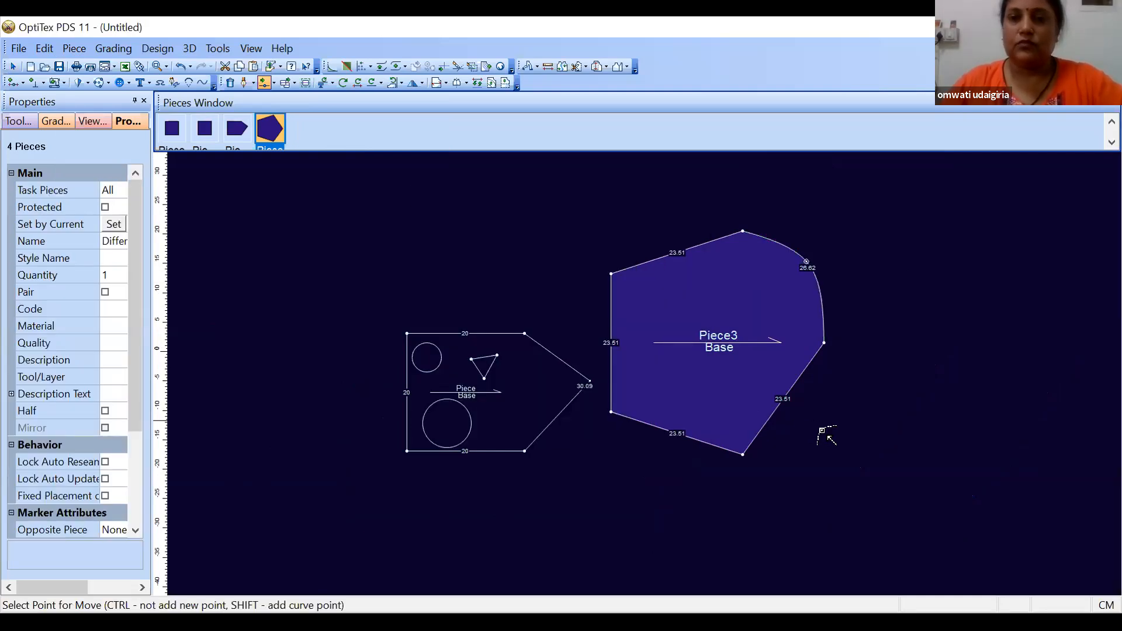
Step: Bulge the pentagon's lower-right edge outward with a curve point moved 7.98 cm across and 2.39 cm down
left_click(773, 416)
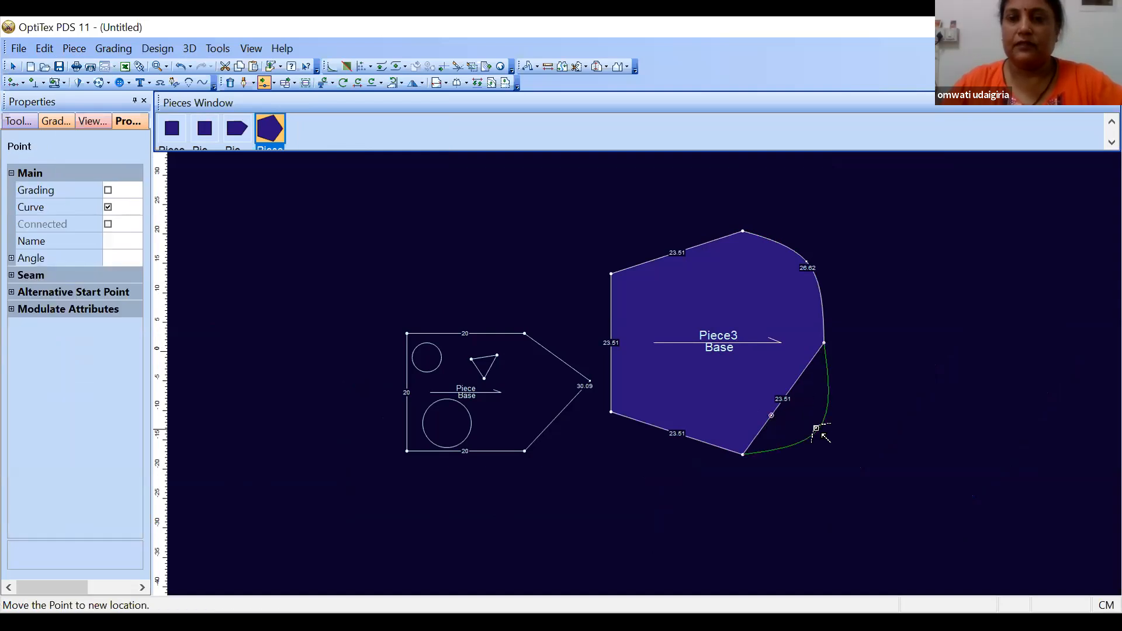
left_click(513, 270)
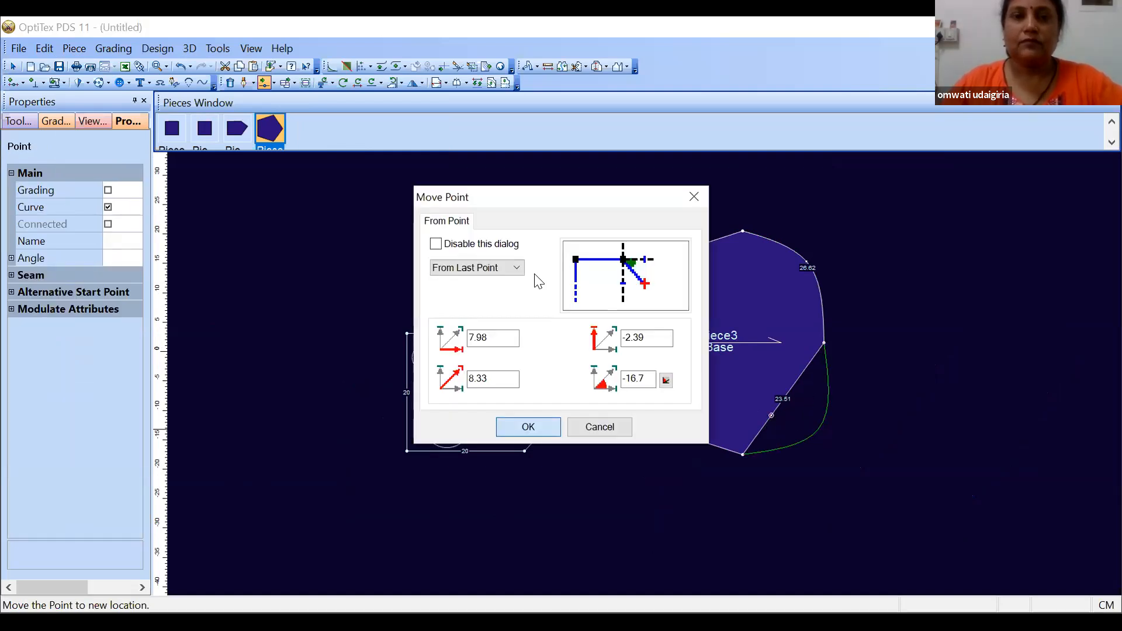
key("Return")
key("Escape")
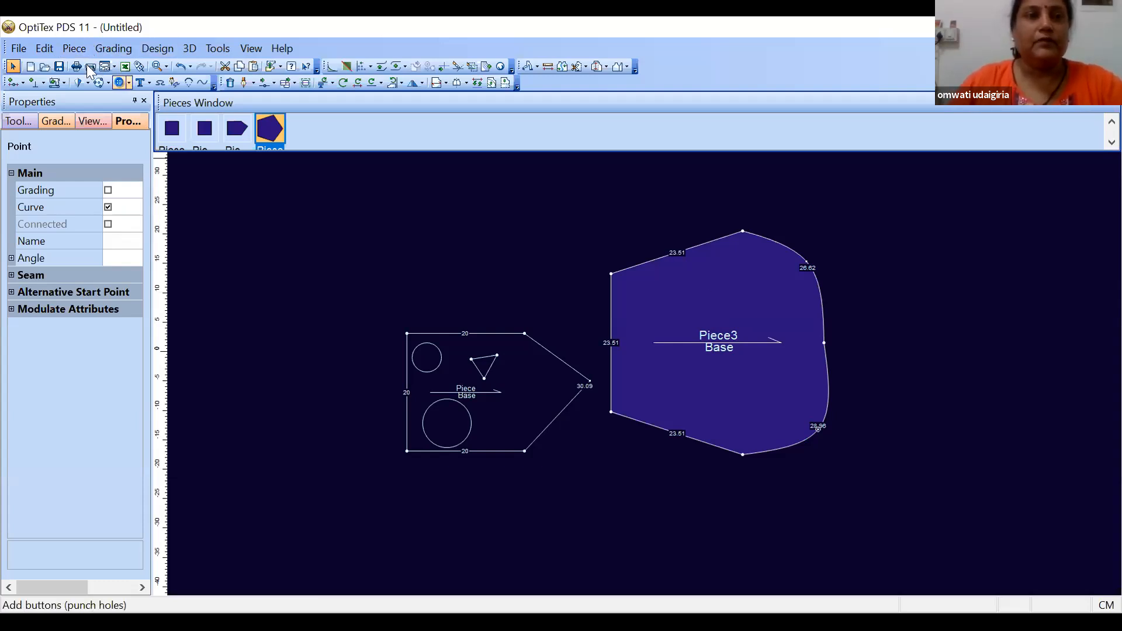
Step: Exchange the curved Piece3 in the working area with its stored pentagon version using Swap Pieces
left_click(45, 48)
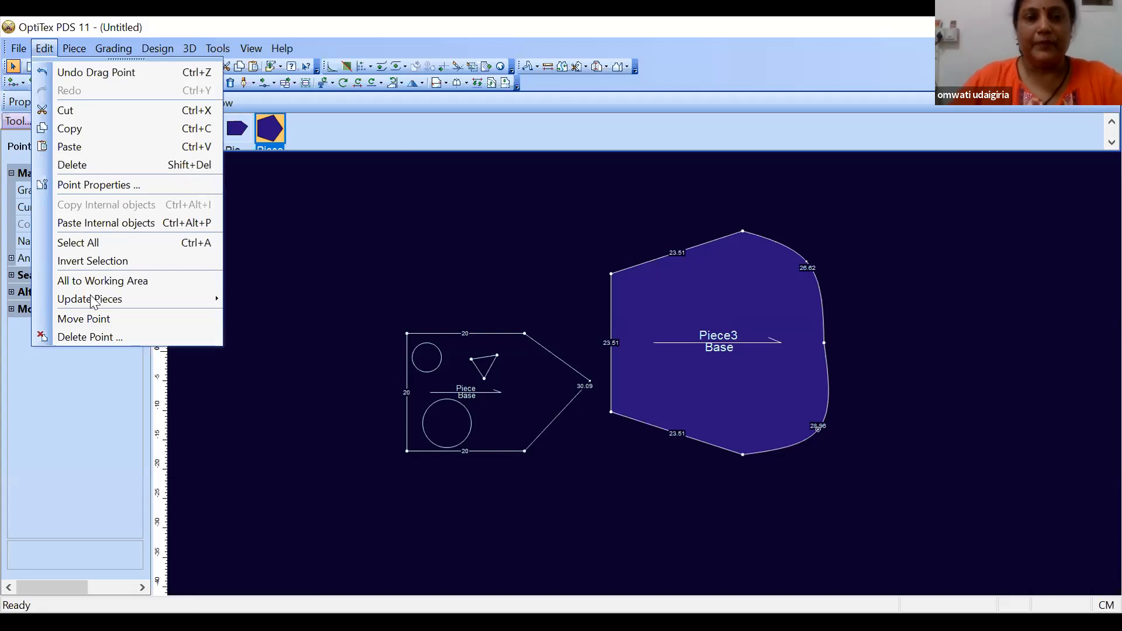
left_click(93, 299)
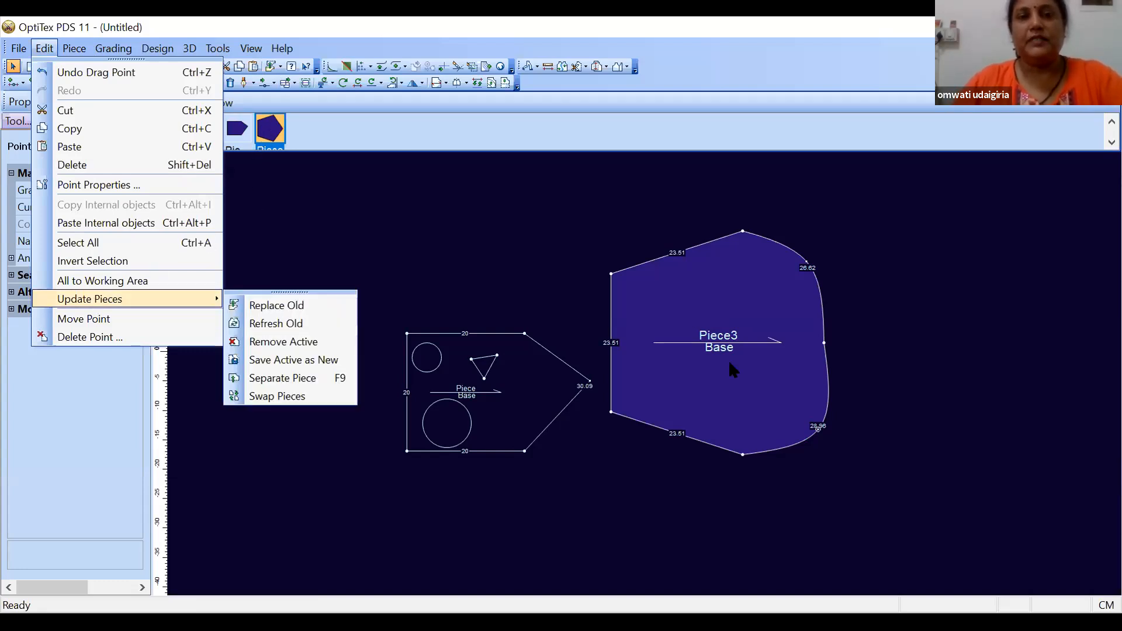
left_click(105, 301)
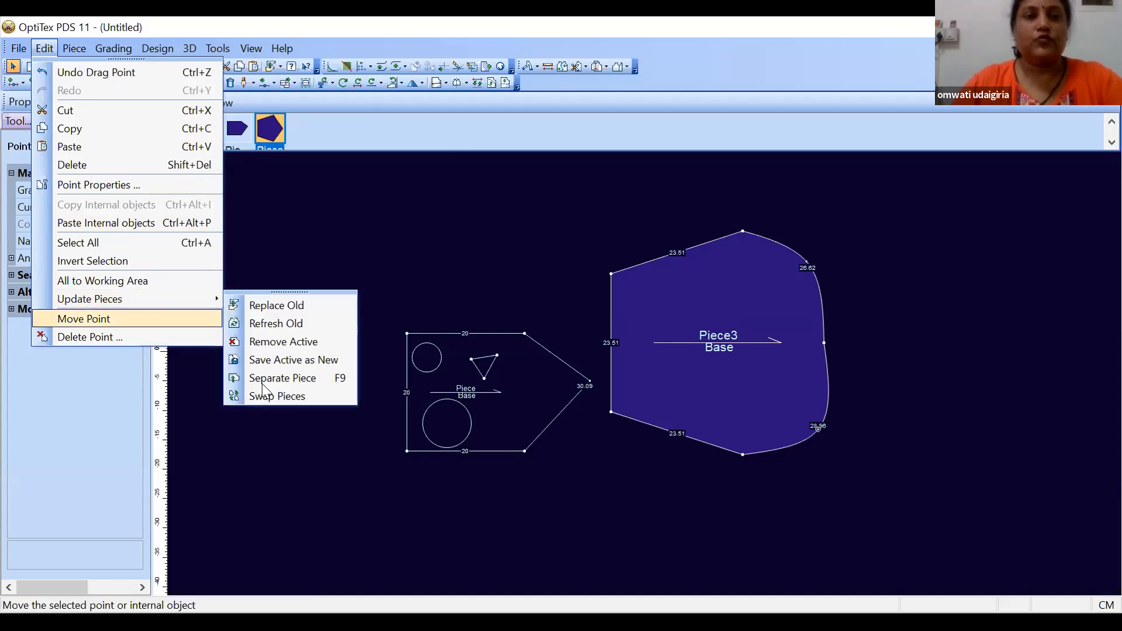
key("Return")
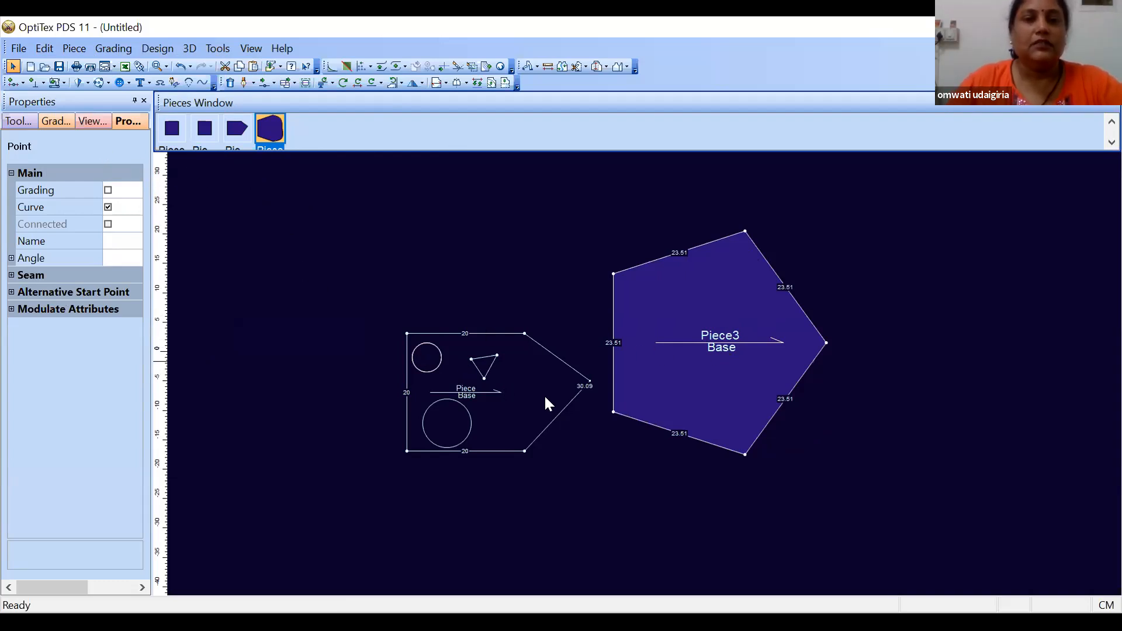
Step: Bring all four pieces into the working area and shift the pointed Piece2 clear of the pentagon, beside the square
key("ctrl+a")
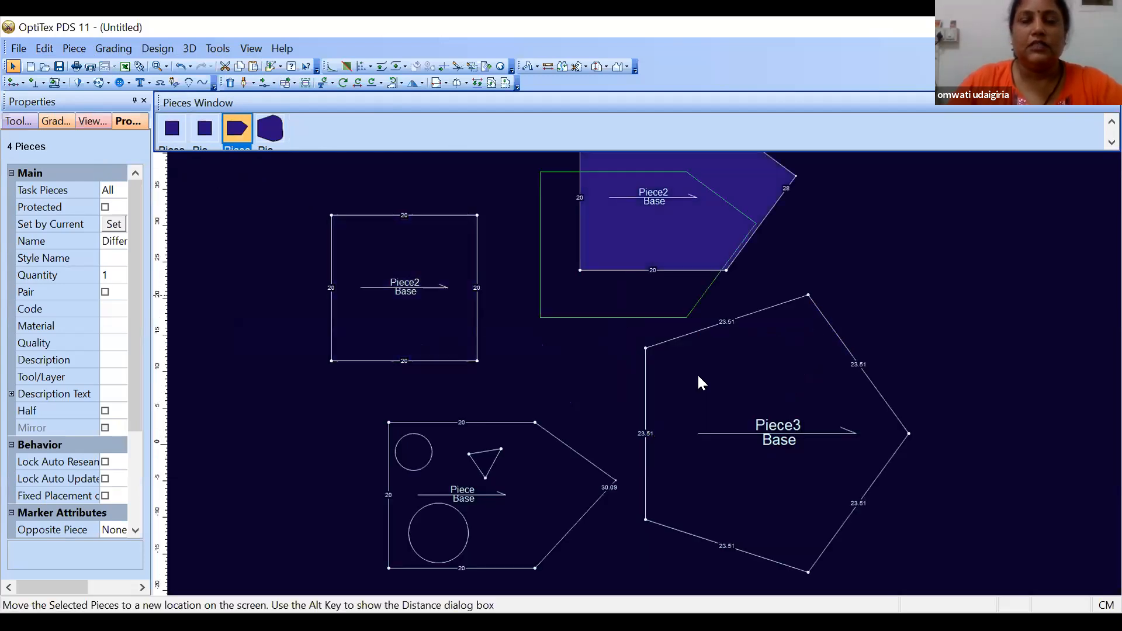
left_click_drag(702, 383, 636, 333)
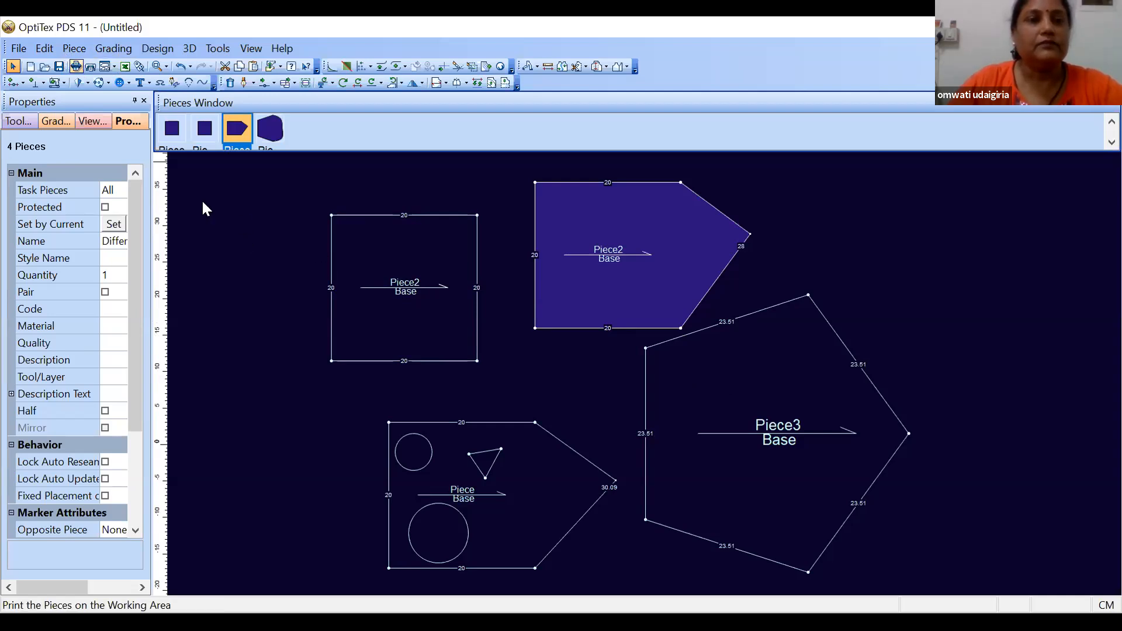
Step: Select all the pieces in the working area and clear the selection again
left_click(60, 49)
key("Escape")
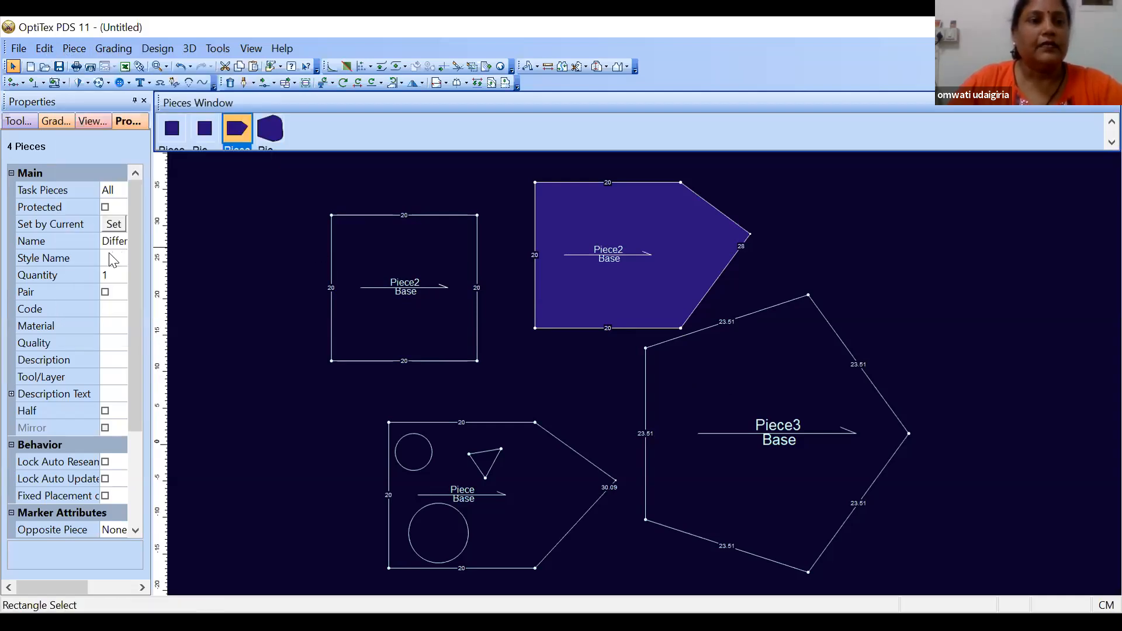
left_click(44, 48)
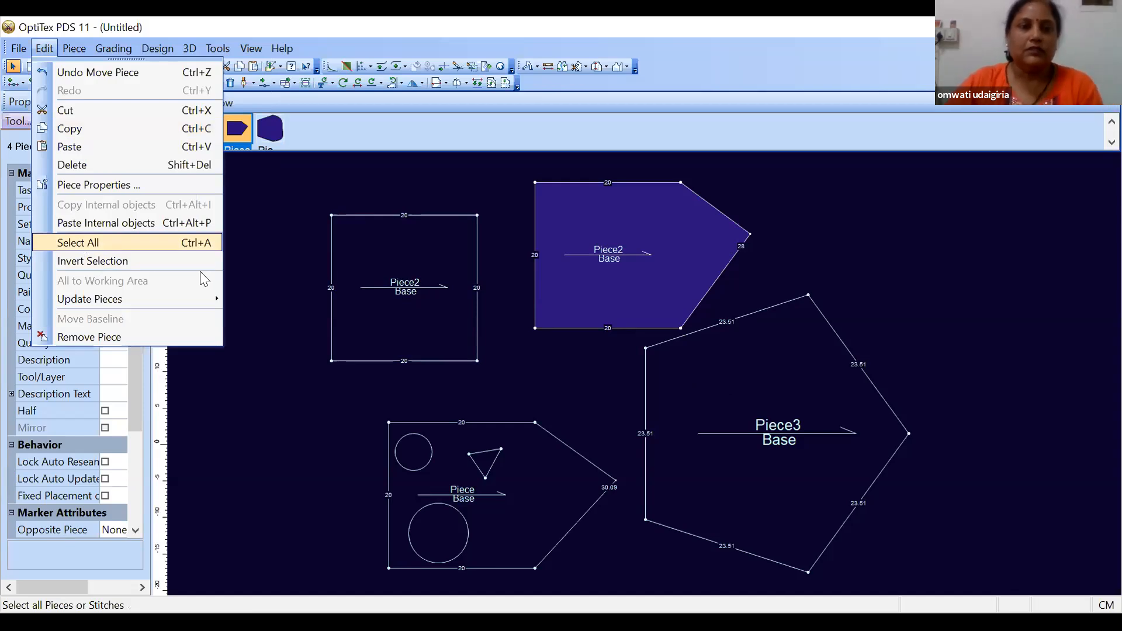
left_click(559, 274)
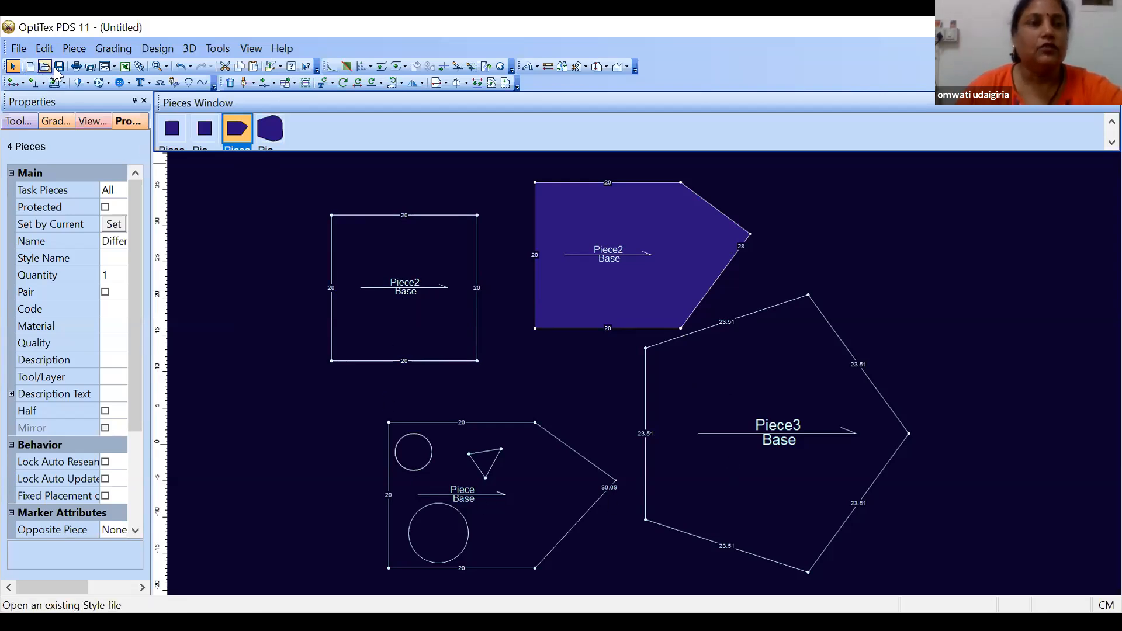
left_click(45, 48)
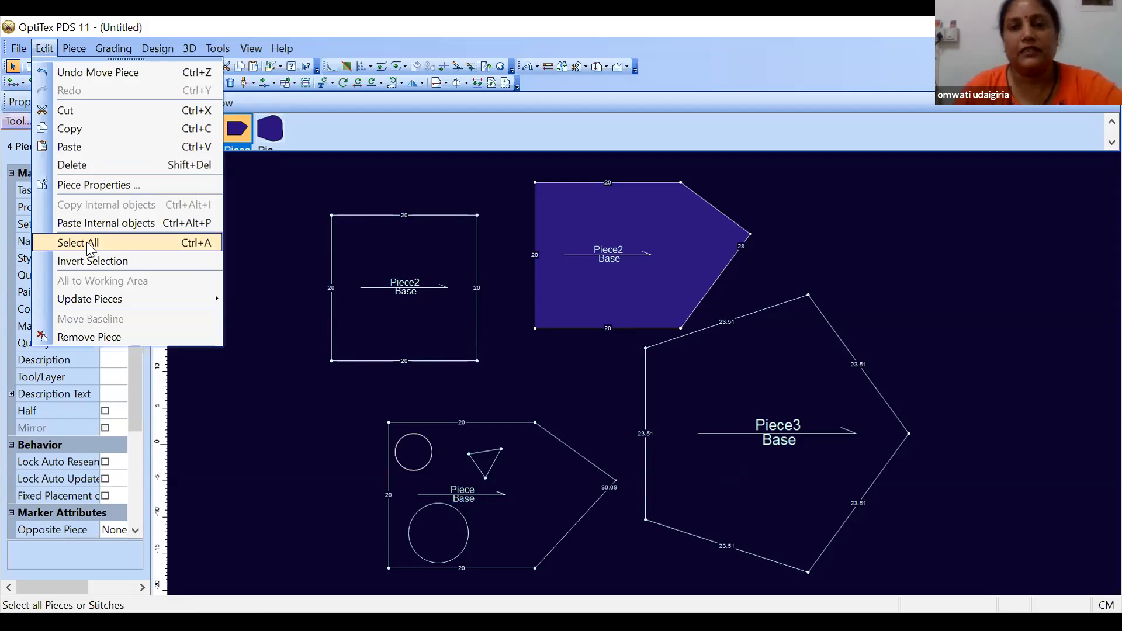
left_click(86, 242)
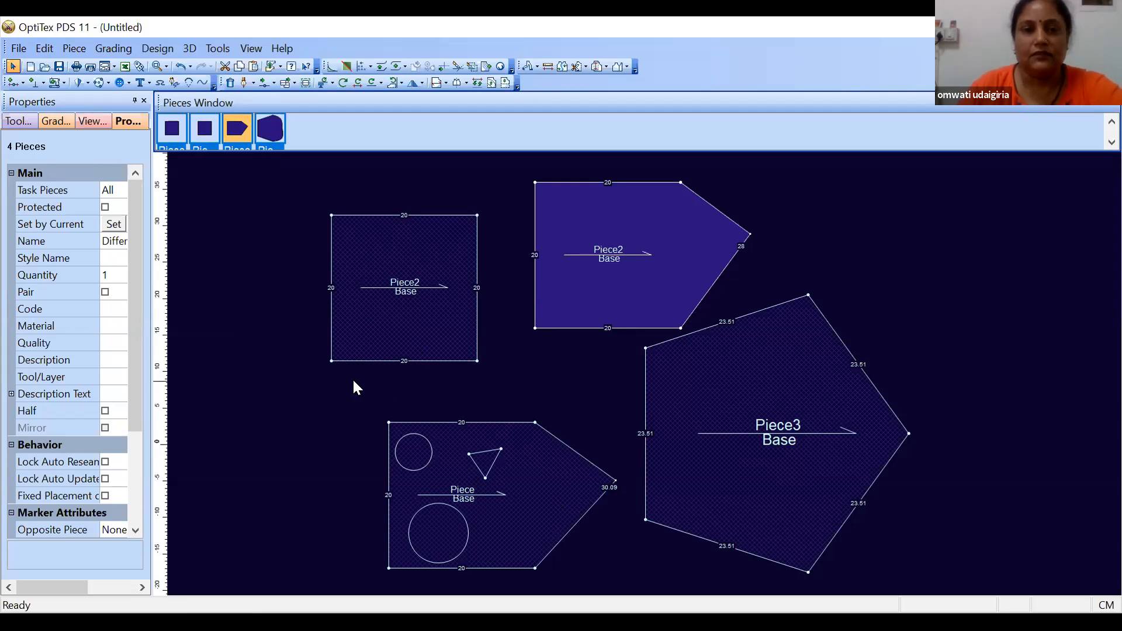
left_click(331, 396)
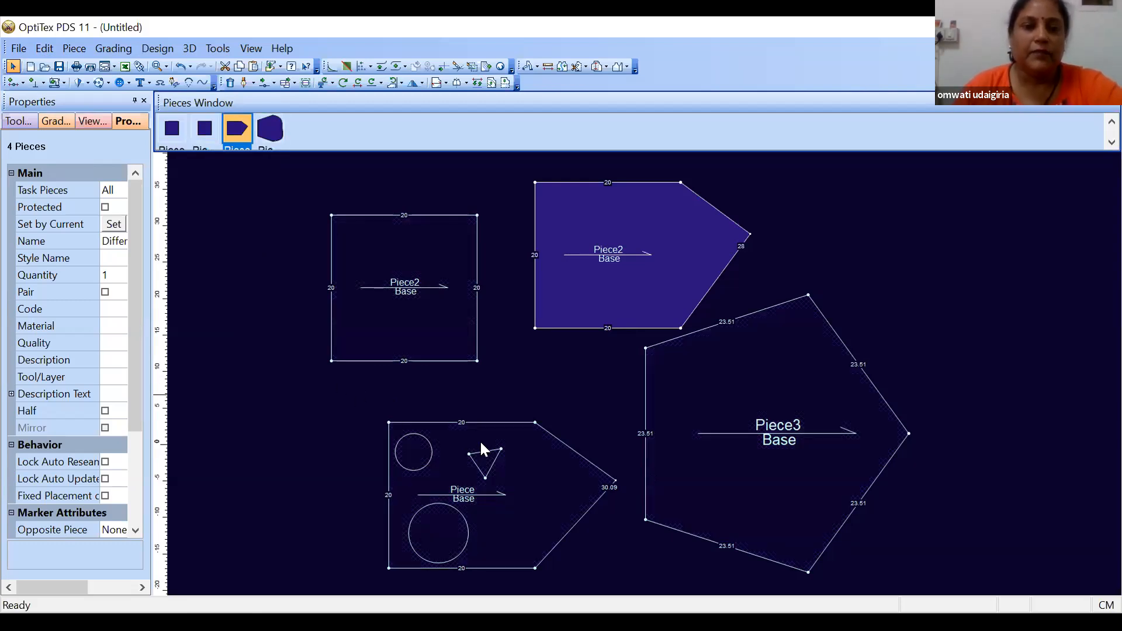
Step: Copy the triangular internal contour of the piece with two circles and paste a duplicate into the same piece
left_click(487, 476)
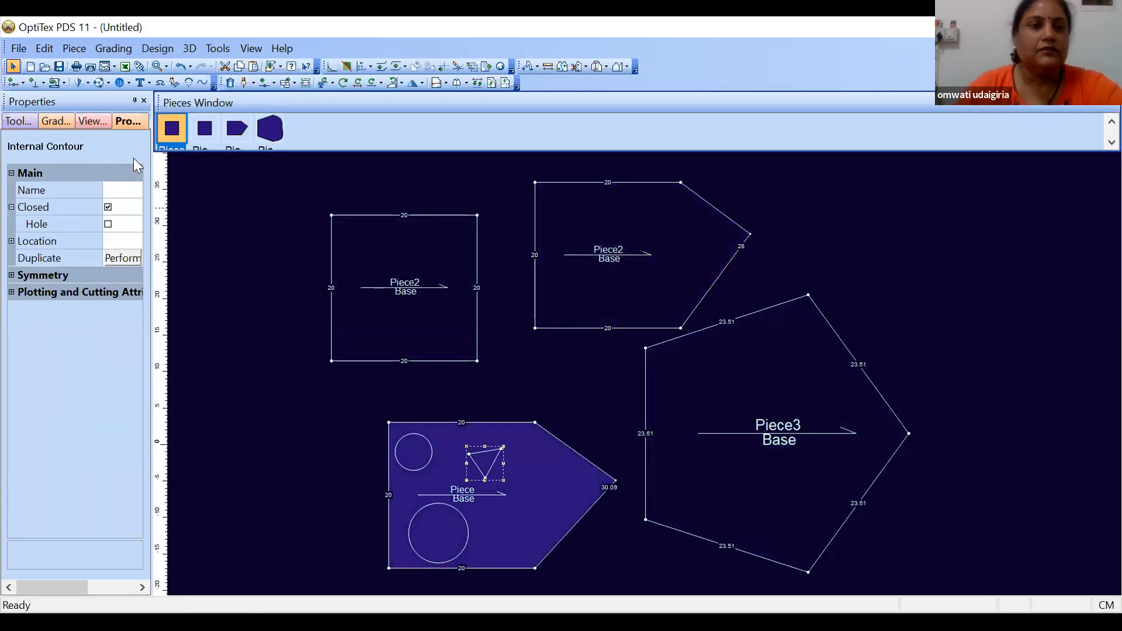
left_click(42, 50)
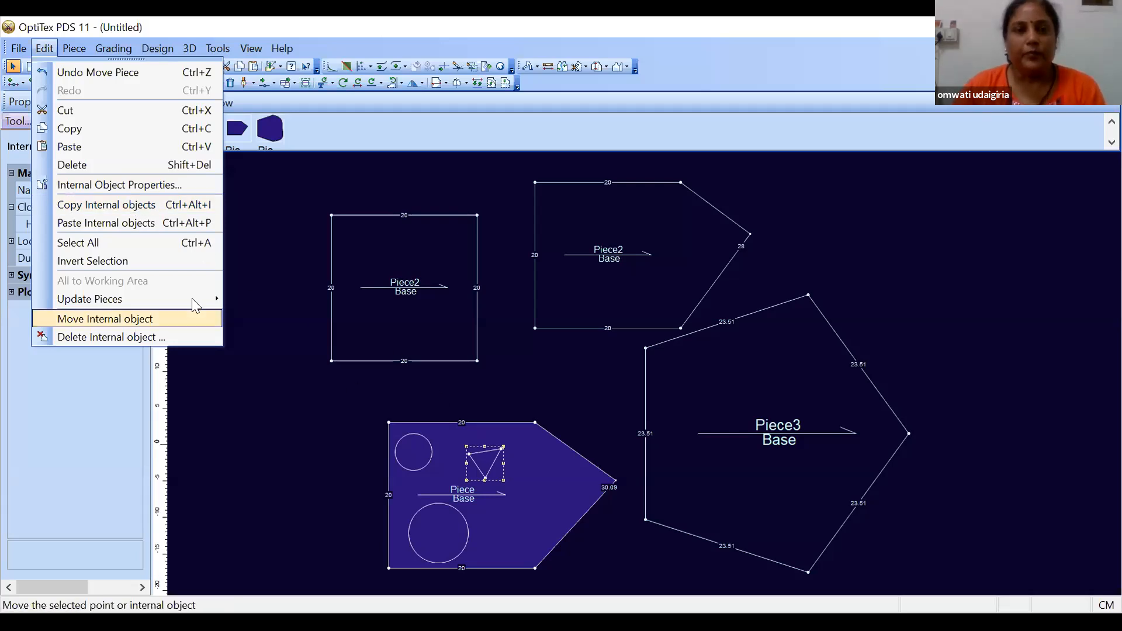
left_click(101, 209)
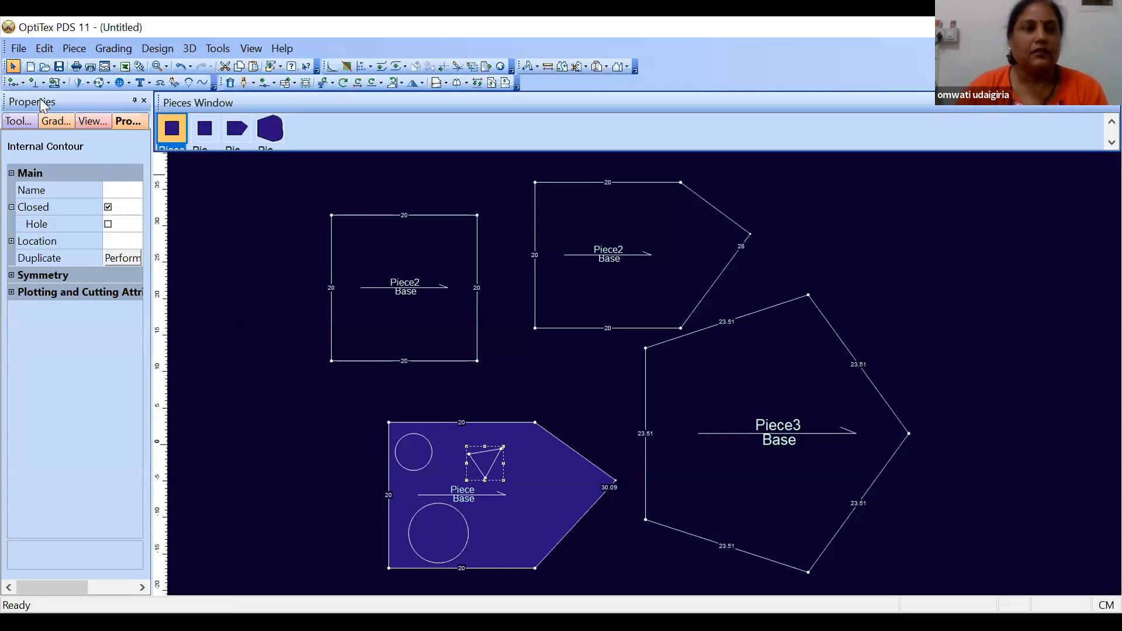
left_click(45, 49)
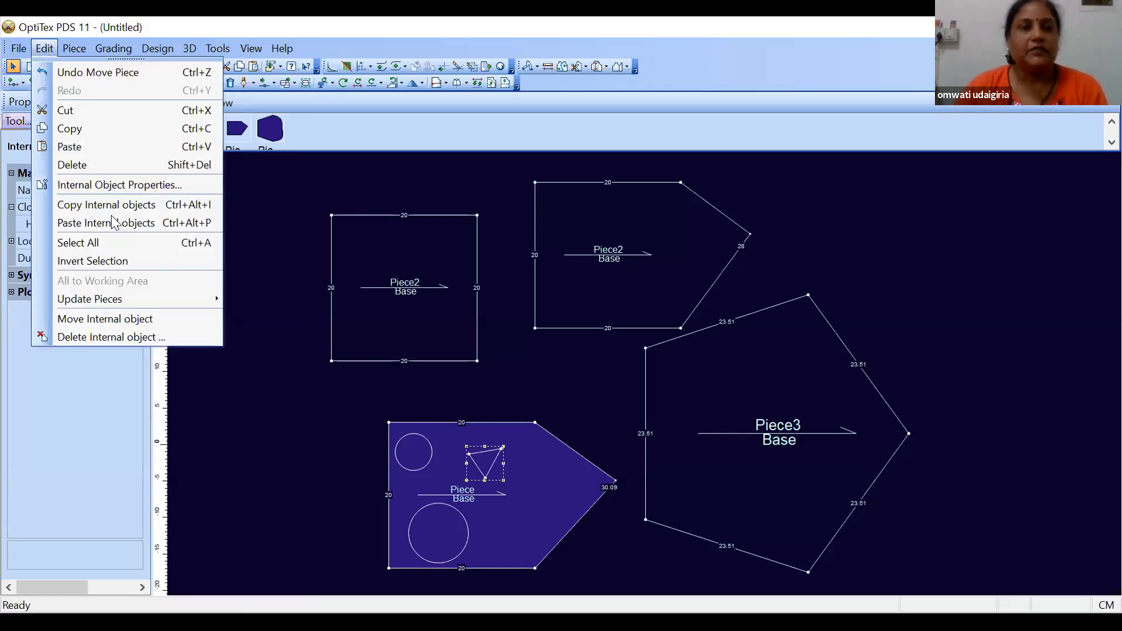
left_click(115, 223)
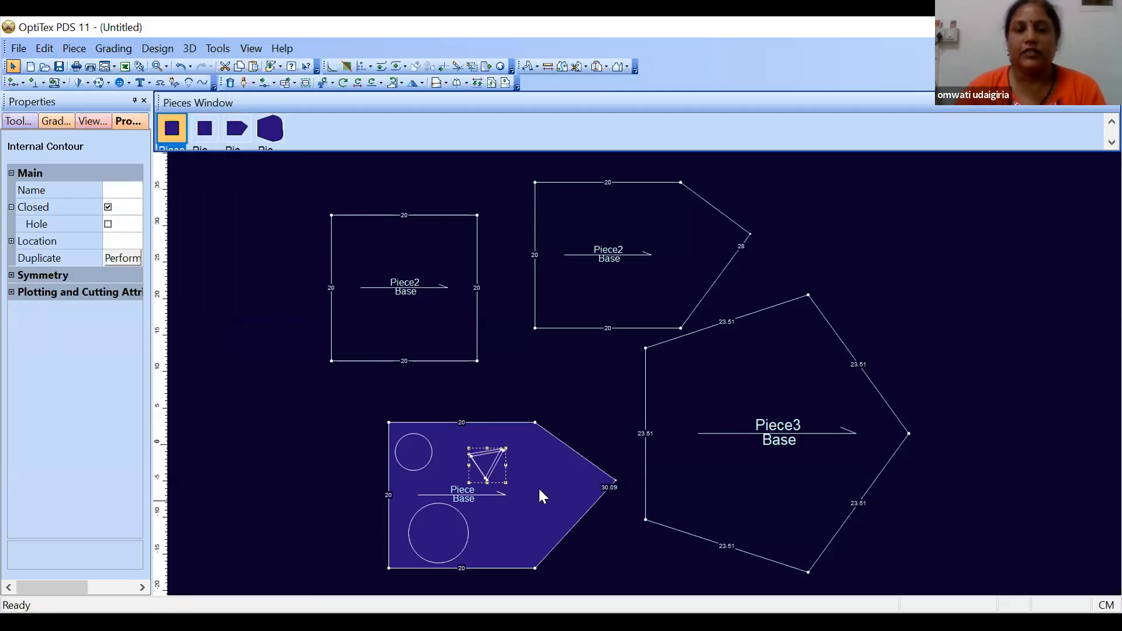
Step: Move the pasted triangle away from the original, towards the piece's pointed end, with Move Internal
scroll(503, 476, "up", 4)
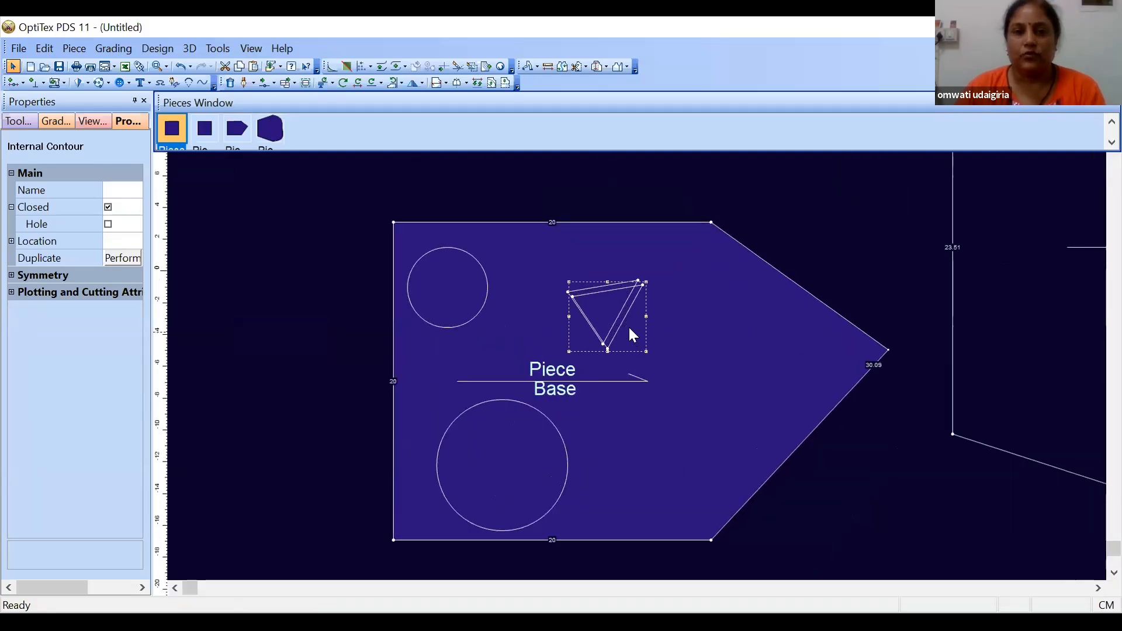
scroll(637, 343, "up", 1)
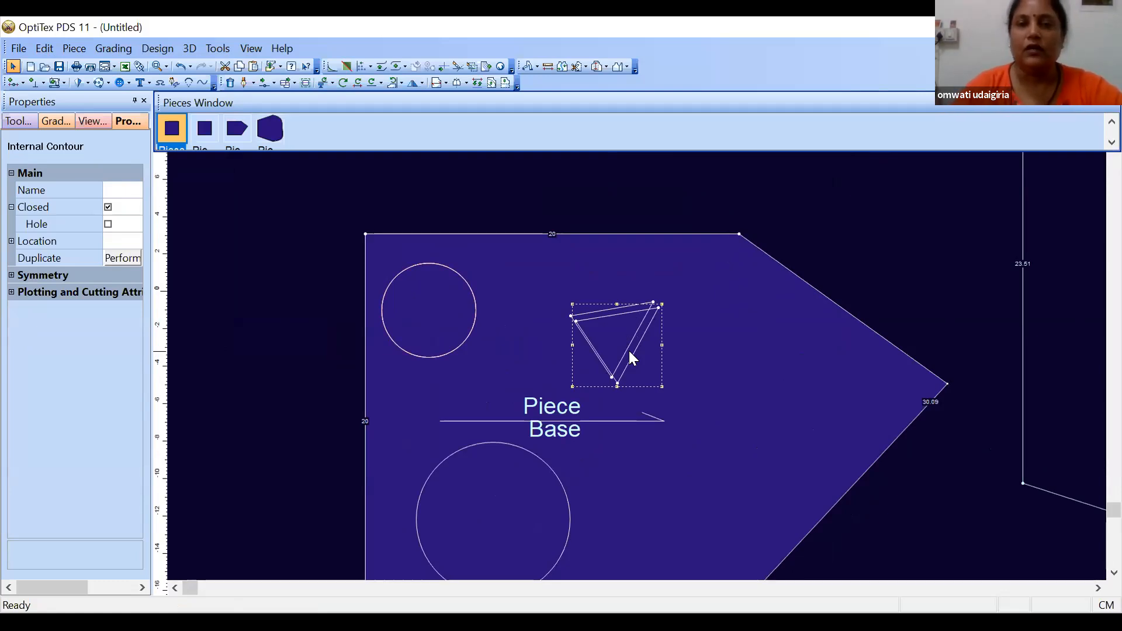
left_click(294, 85)
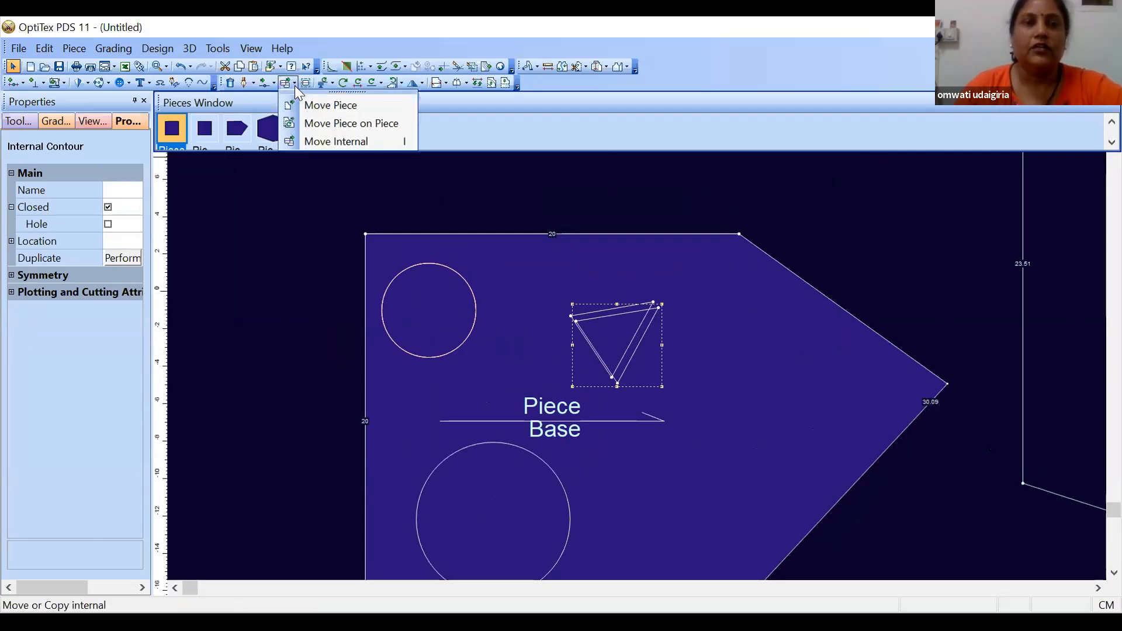
left_click(322, 142)
left_click(665, 311)
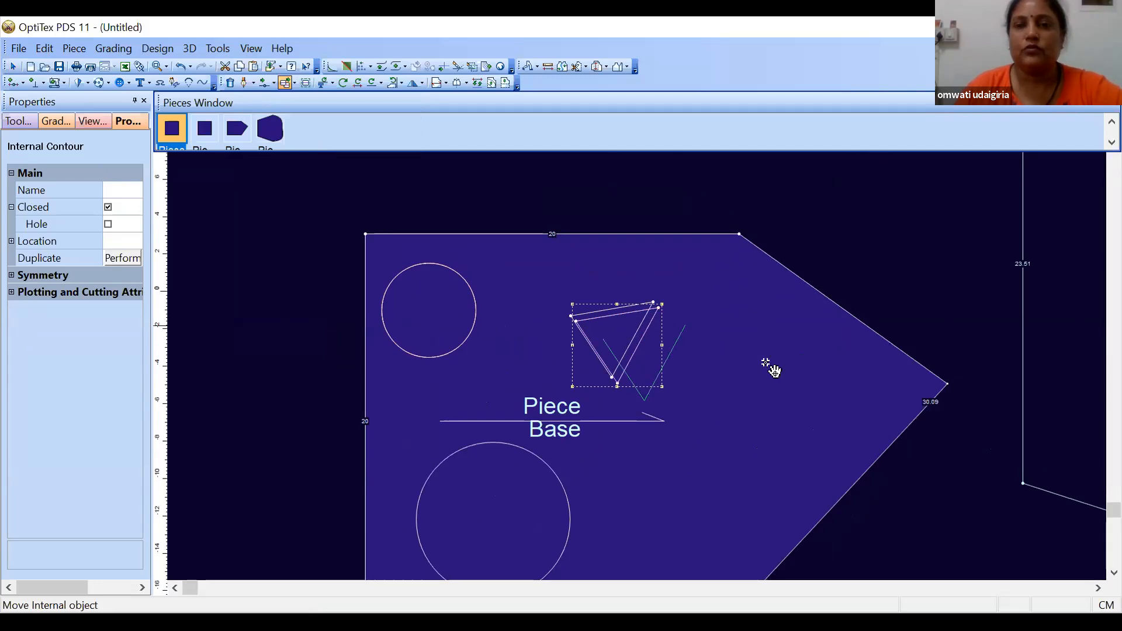
left_click(812, 381)
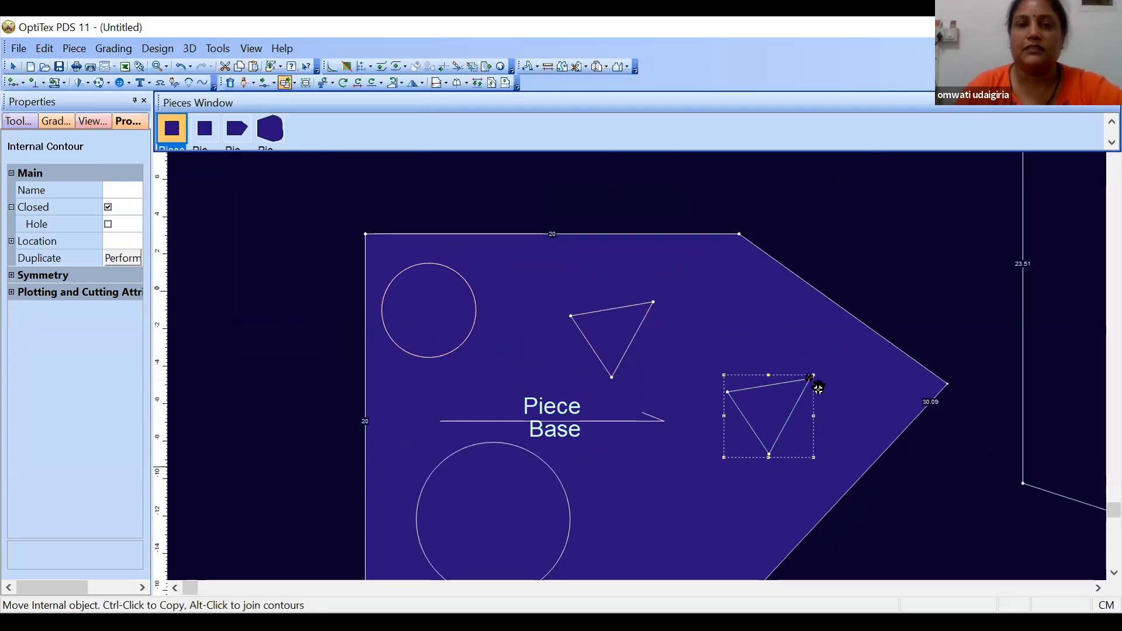
right_click(797, 252)
left_click(830, 255)
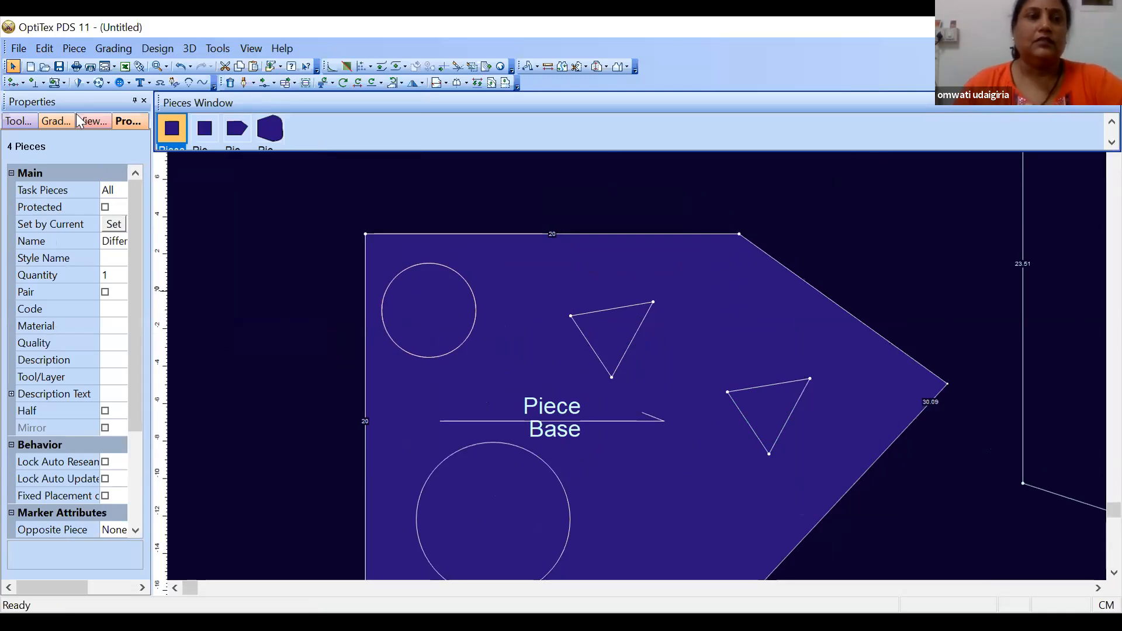
Step: Remove the pointed piece with the circles and triangles from the working area, saving its changes to the stored piece
left_click(45, 51)
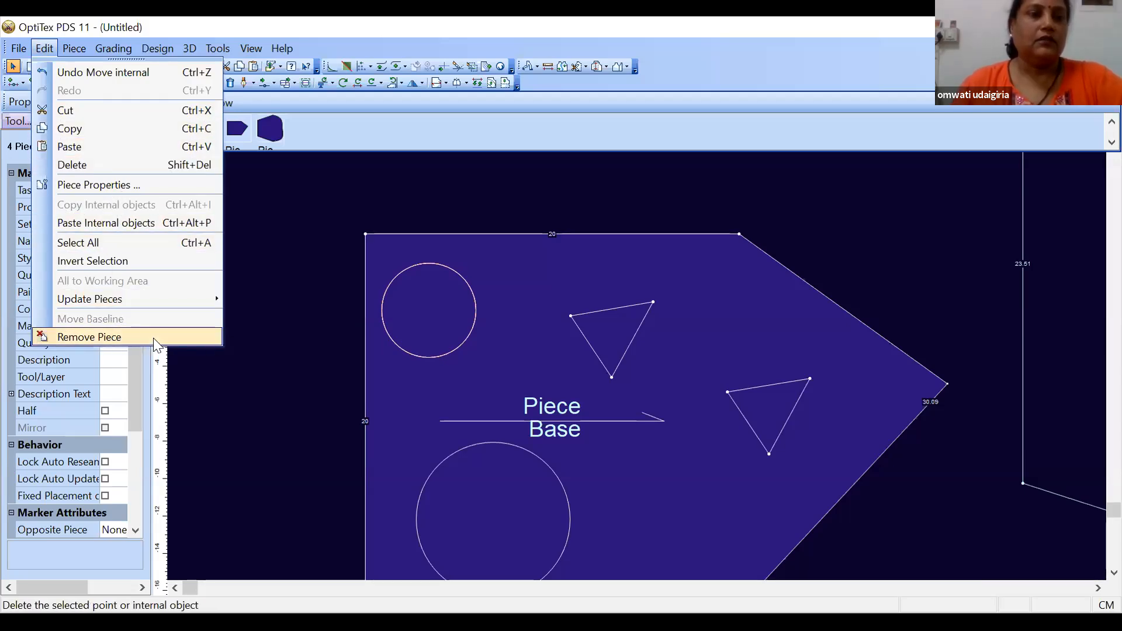
left_click(298, 355)
scroll(637, 351, "down", 2)
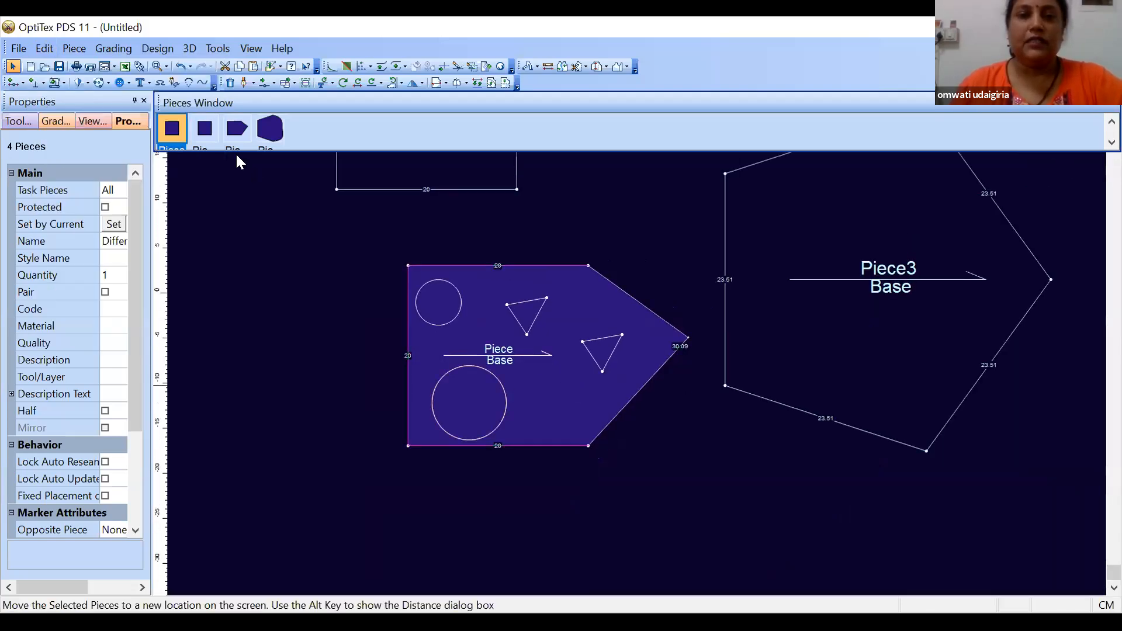
left_click(46, 53)
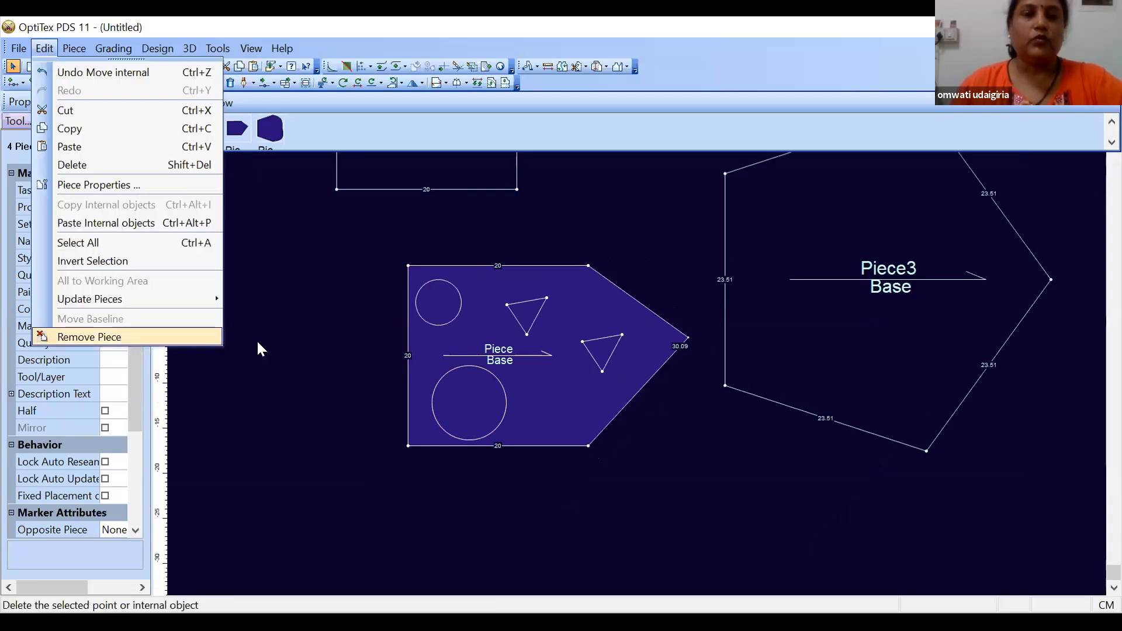
left_click(81, 335)
left_click(543, 367)
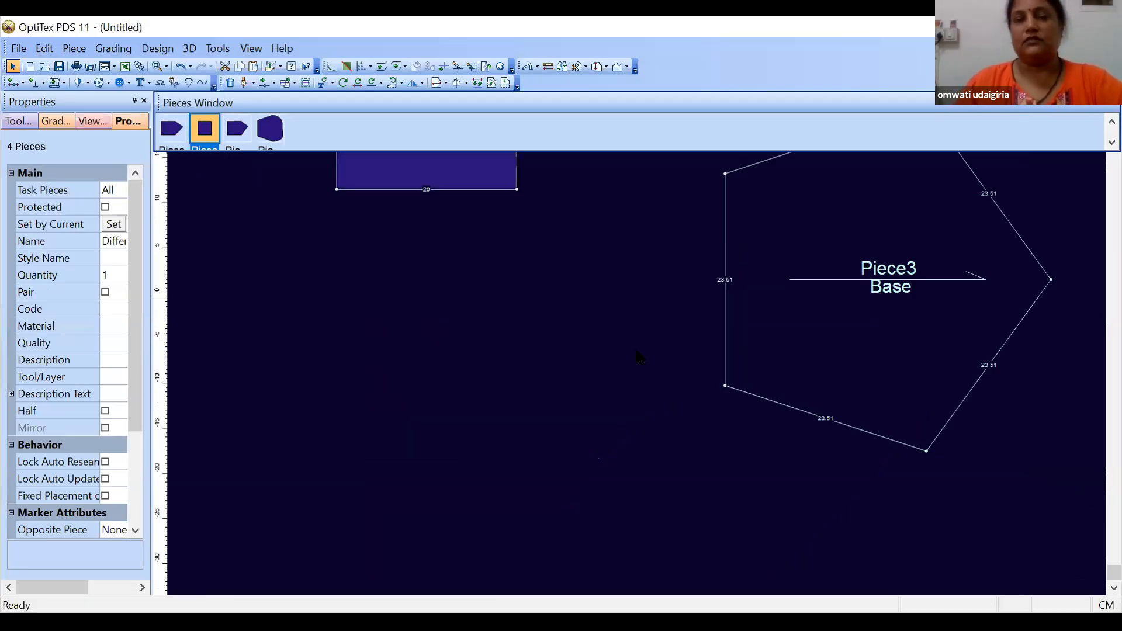
Step: Remove the pentagon Piece3 from the working area, saving its shape to the stored piece
scroll(635, 349, "down", 2)
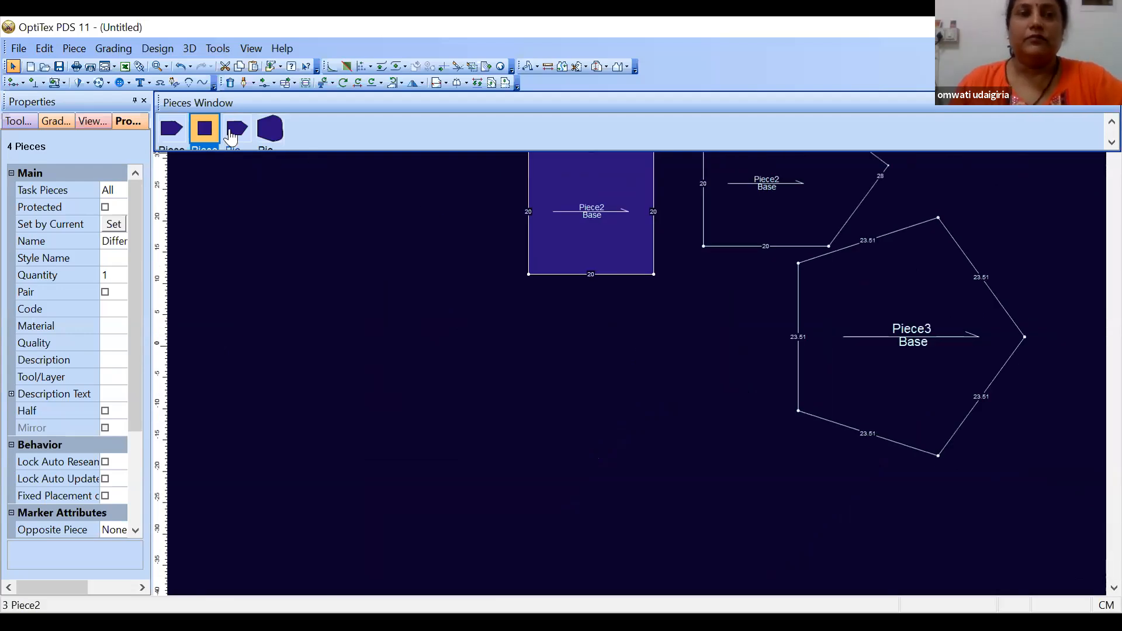
scroll(661, 350, "down", 1)
left_click(675, 334)
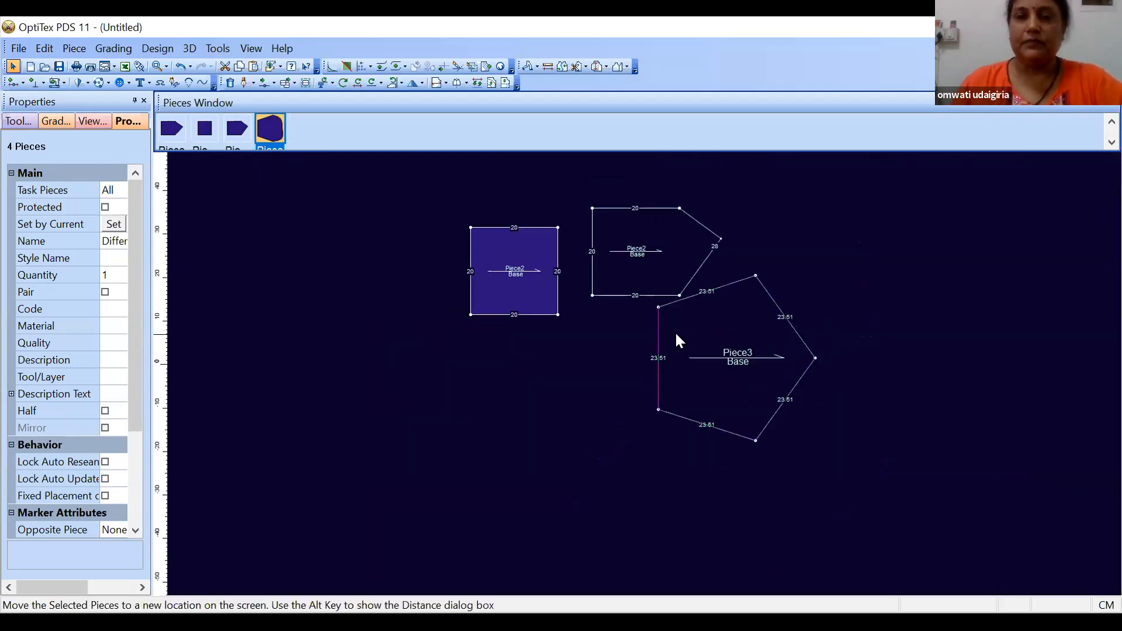
left_click(42, 50)
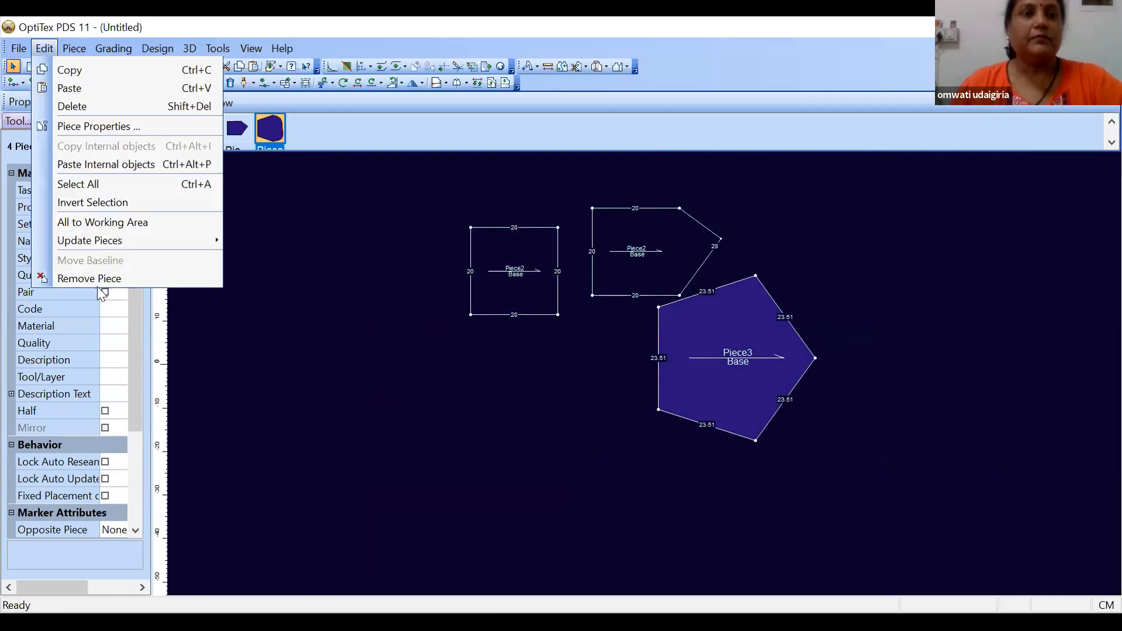
left_click(111, 338)
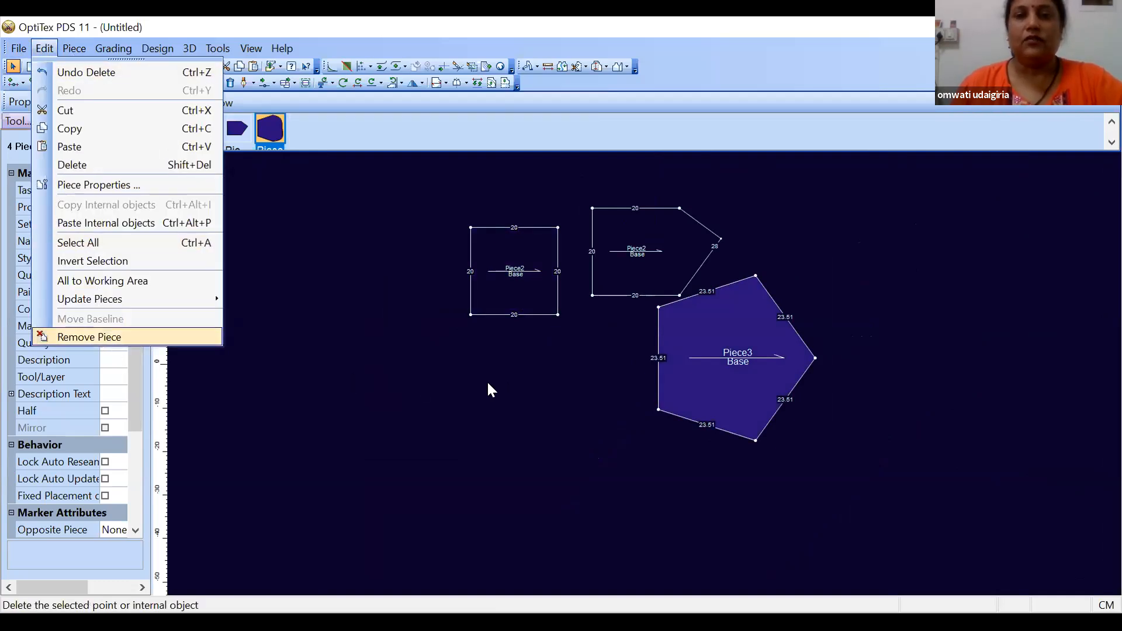
left_click(541, 369)
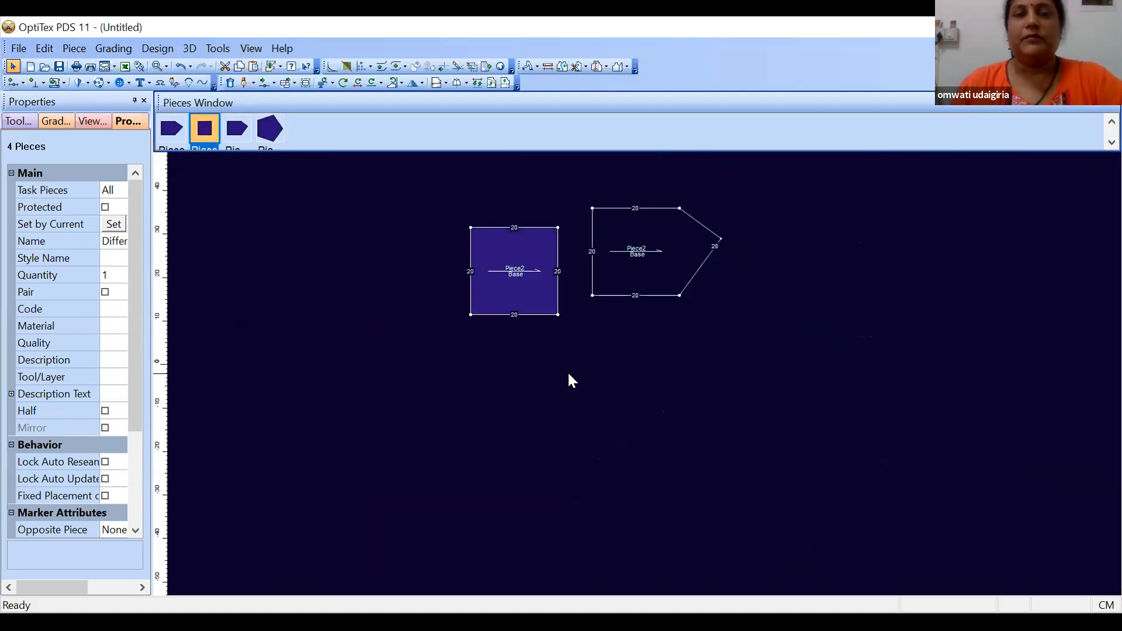
Step: Move the square and the pointed Piece2 down and to the left so they sit side by side
left_click_drag(496, 315, 396, 377)
left_click_drag(615, 286, 522, 376)
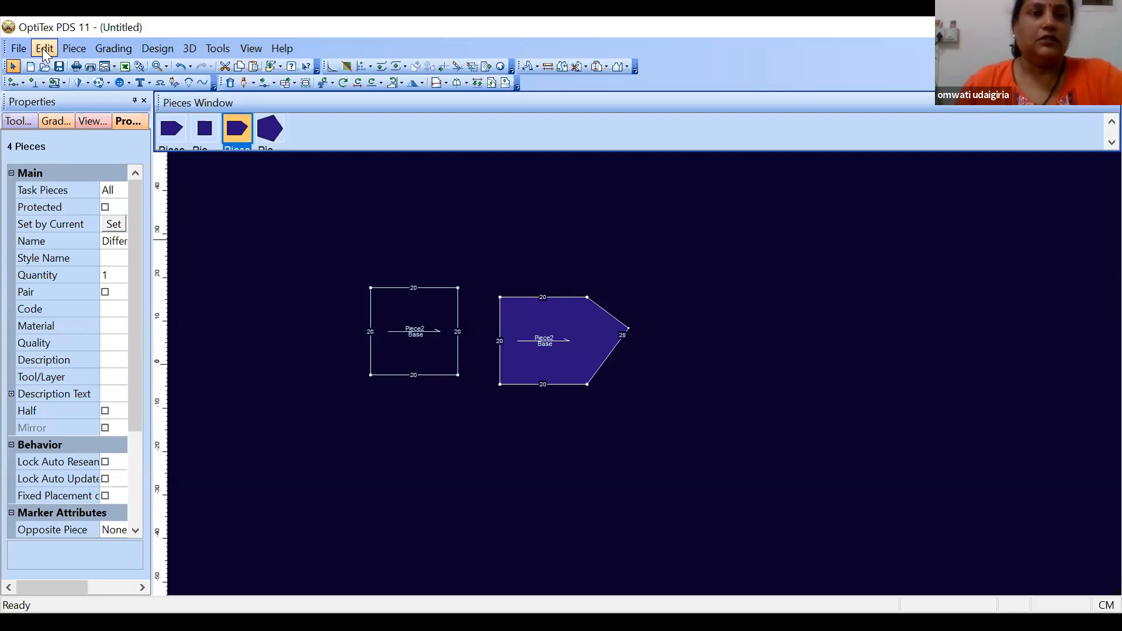
left_click(333, 82)
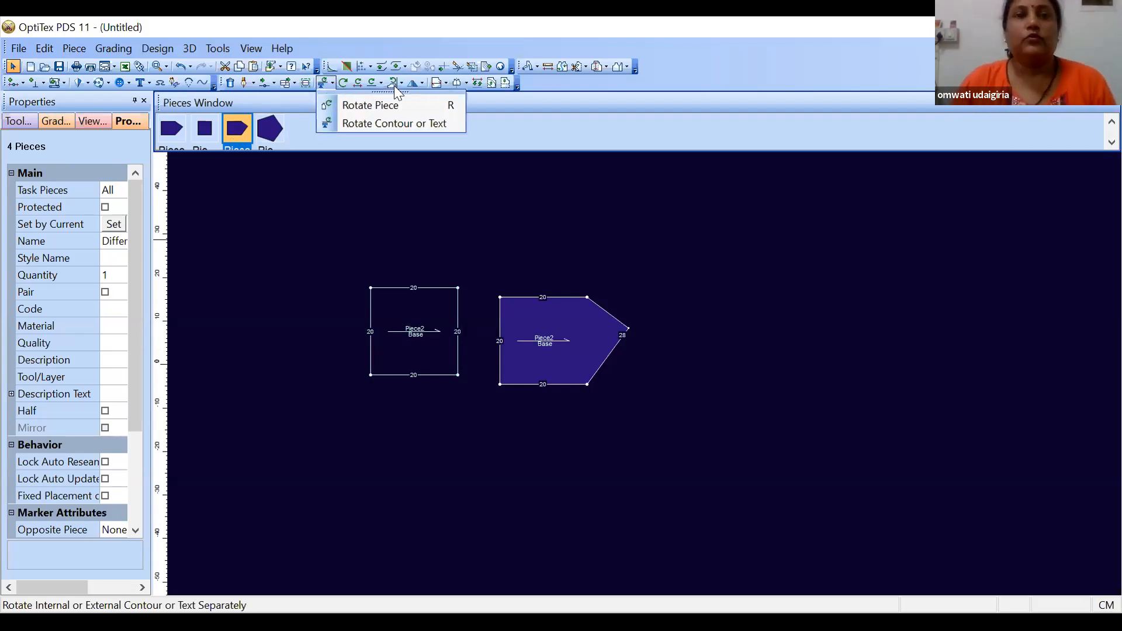
left_click(331, 82)
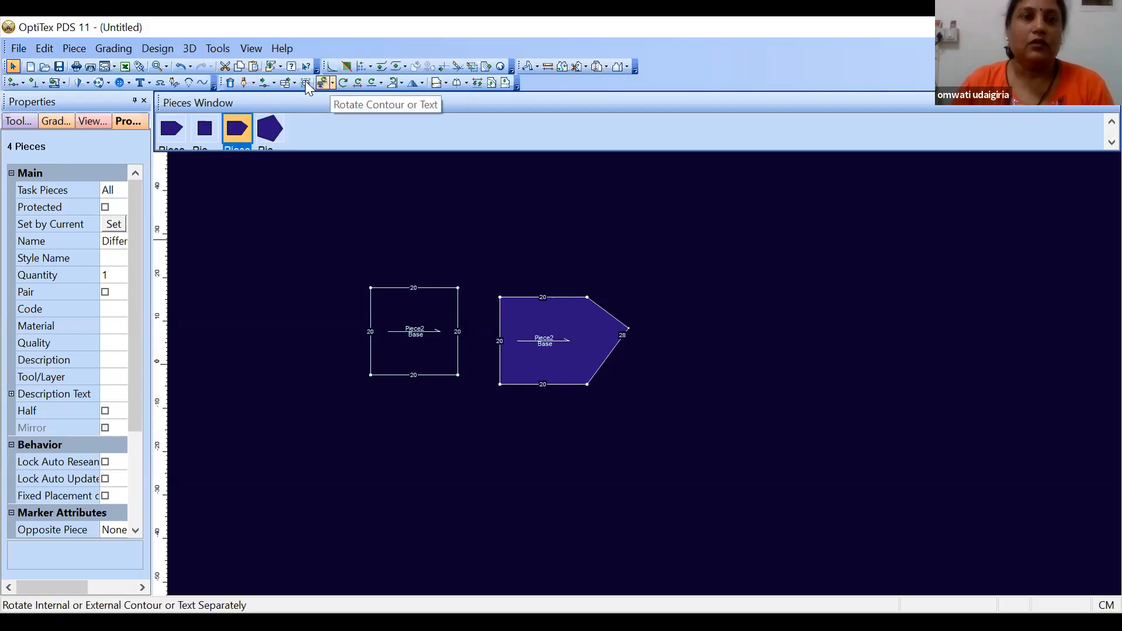
left_click(306, 82)
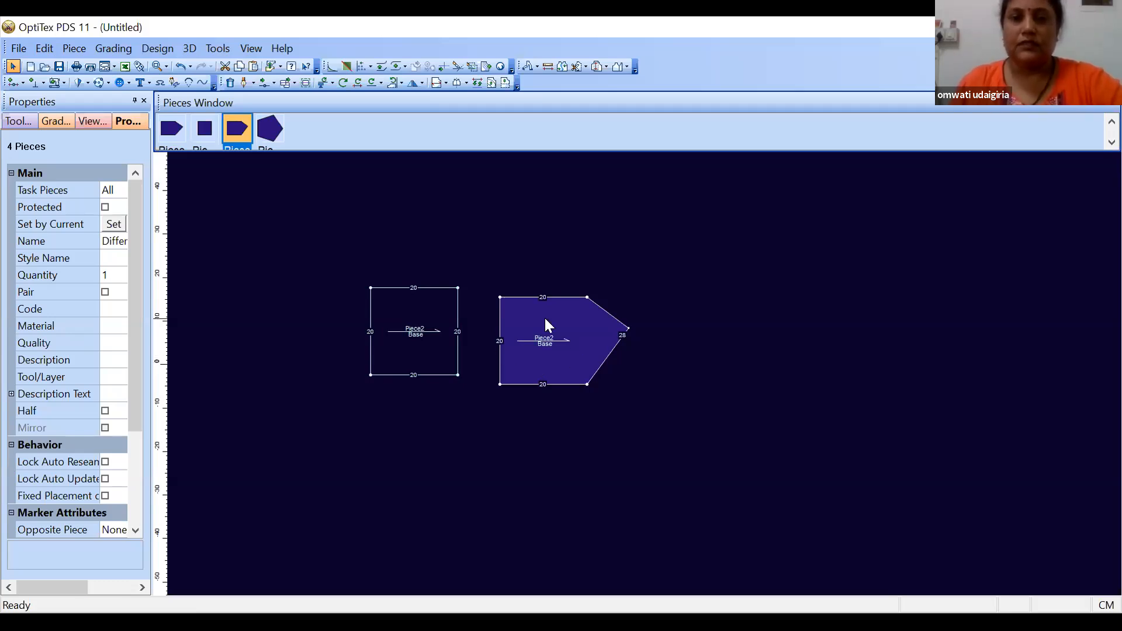
Step: Reposition the square further left and move the pointed Piece2 up and left, leaving a wider gap between them
scroll(548, 320, "up", 2)
left_click(395, 339)
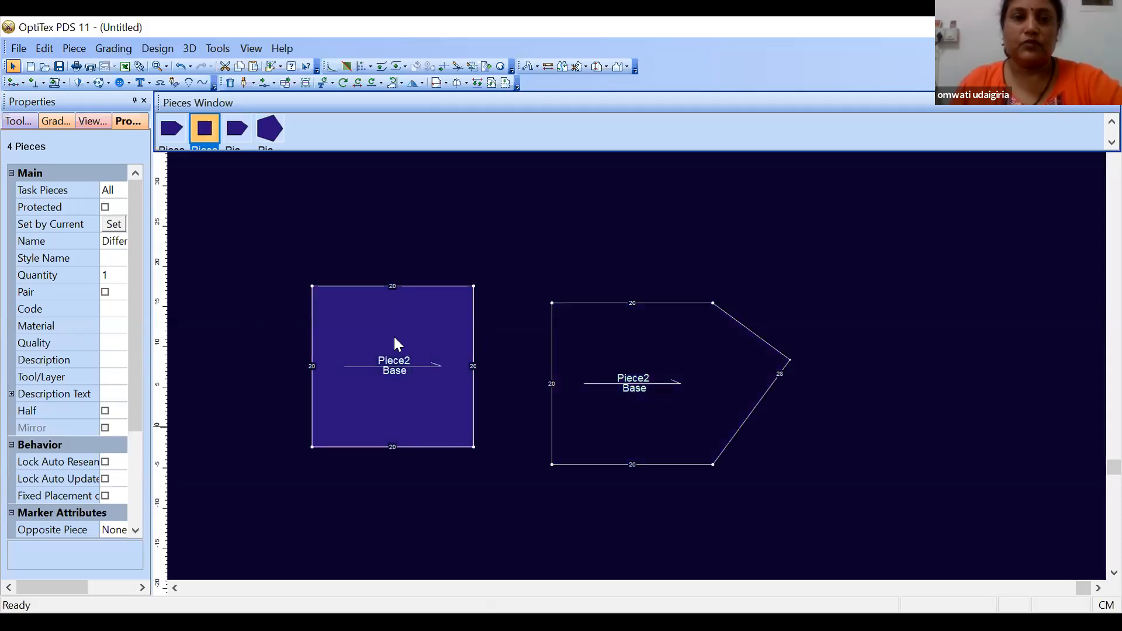
key("space")
left_click_drag(326, 333, 311, 328)
left_click_drag(635, 353, 546, 304)
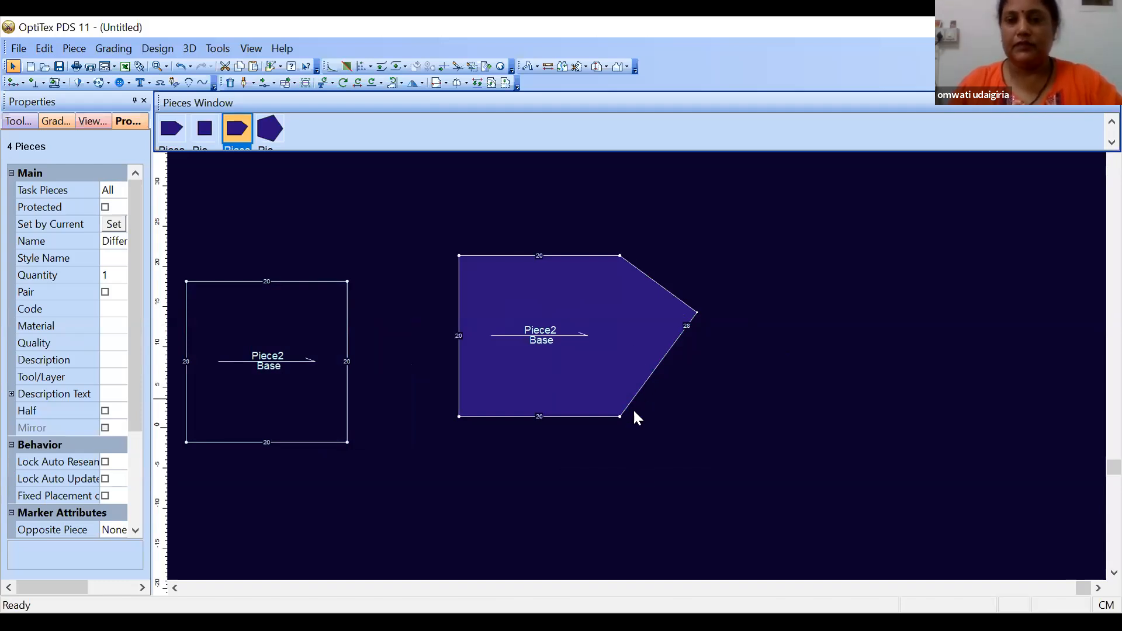
Step: Move the pointed Piece2's tip point outward to the right and slightly down to lengthen the point
key("m")
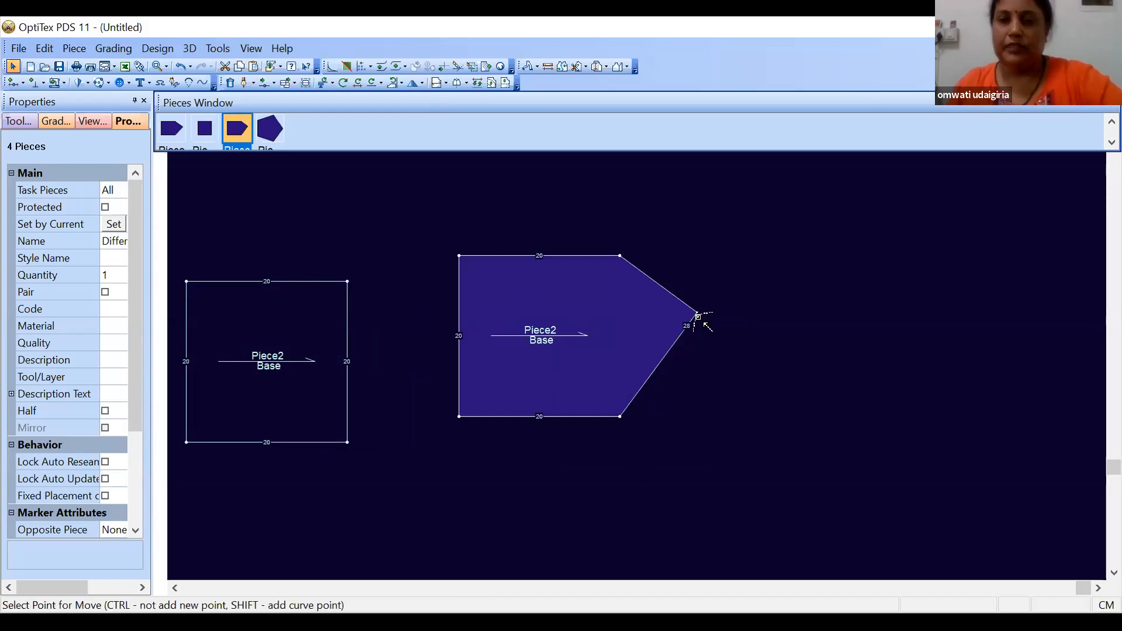
left_click(697, 313)
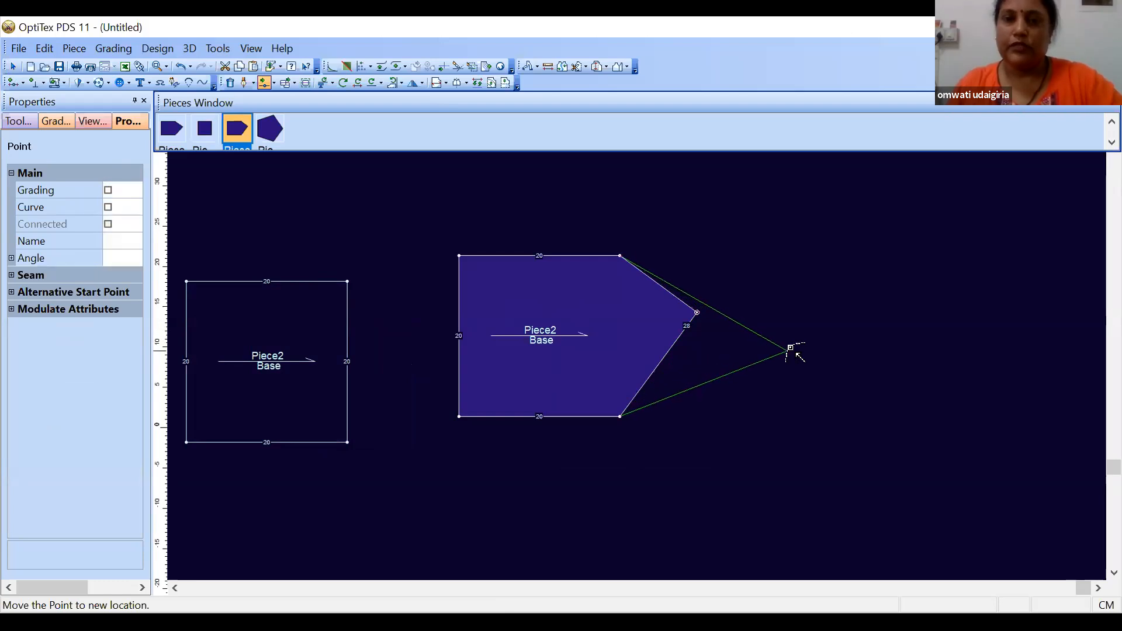
left_click(806, 351)
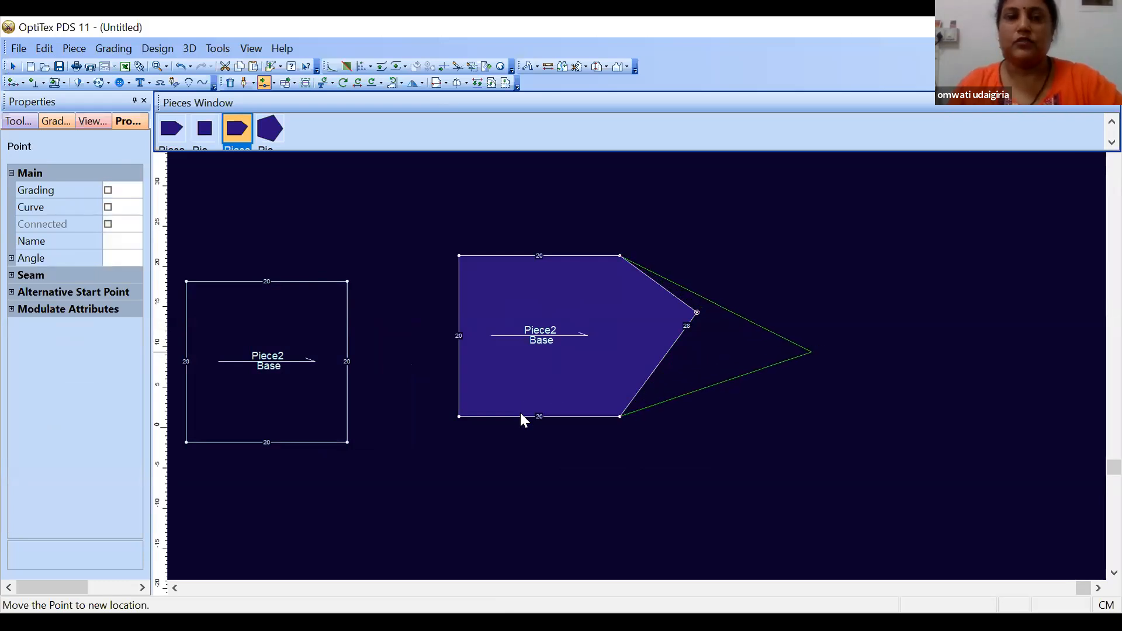
left_click(526, 427)
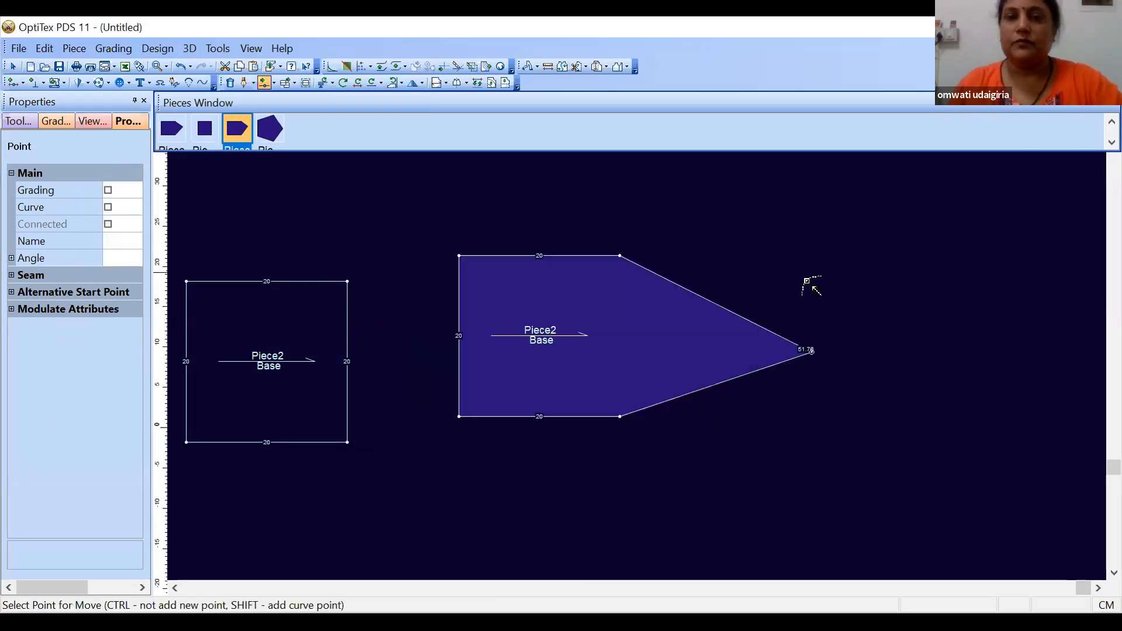
right_click(777, 276)
Step: Delete the square Piece2 beside the pointed piece
left_click(285, 319)
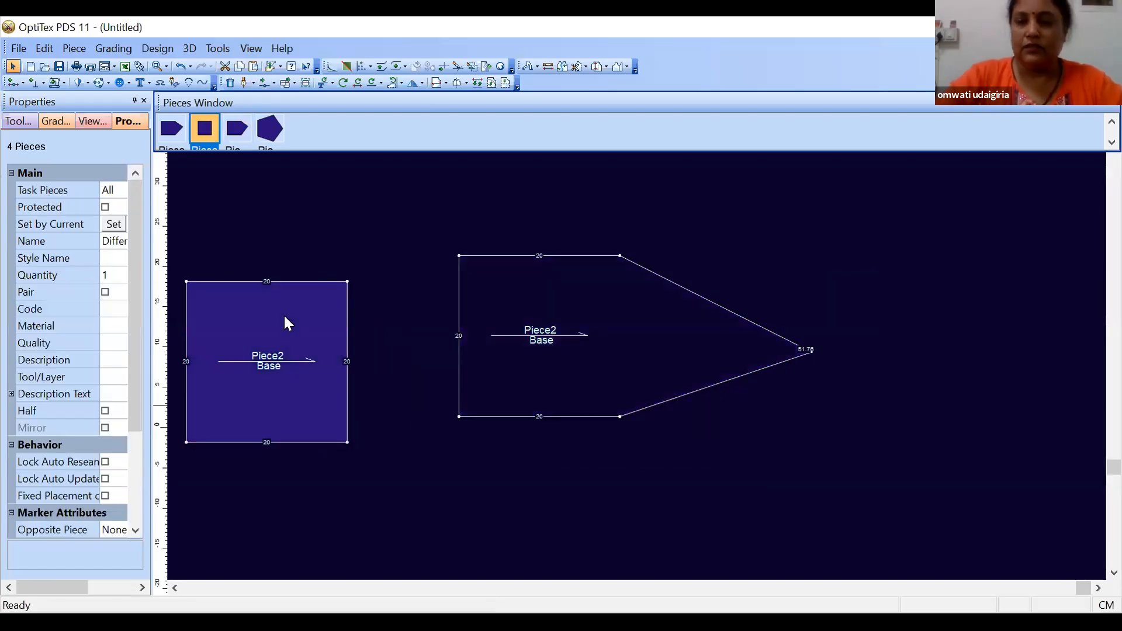
key("Delete")
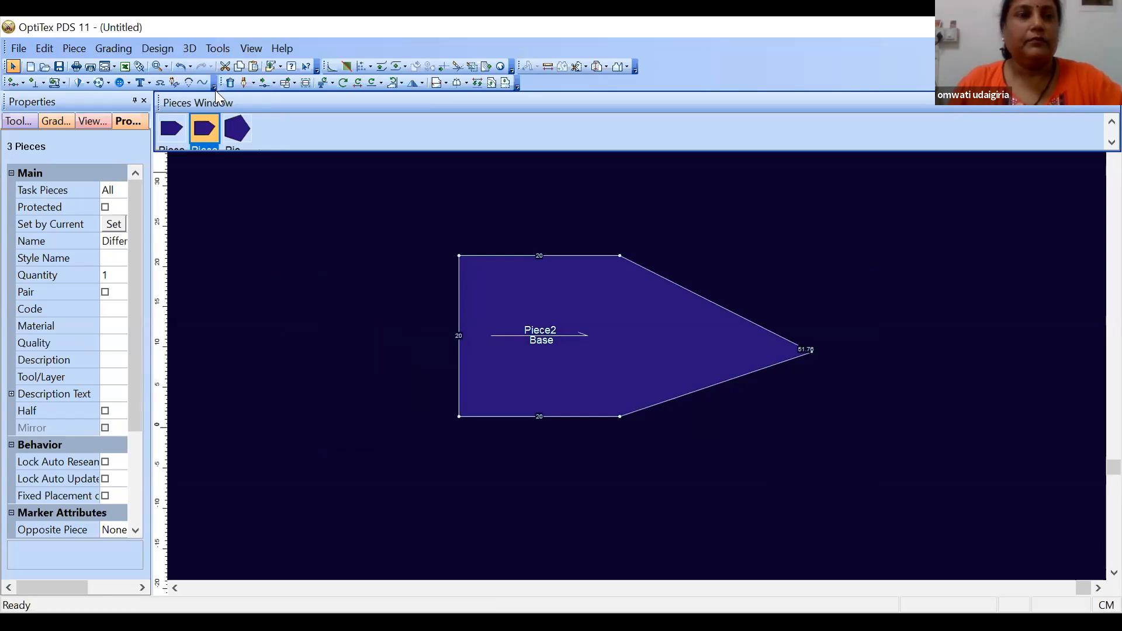
Step: Add the text "NSTI,JAIPUR" inside the pointed Piece2, above its baseline arrow
left_click(149, 84)
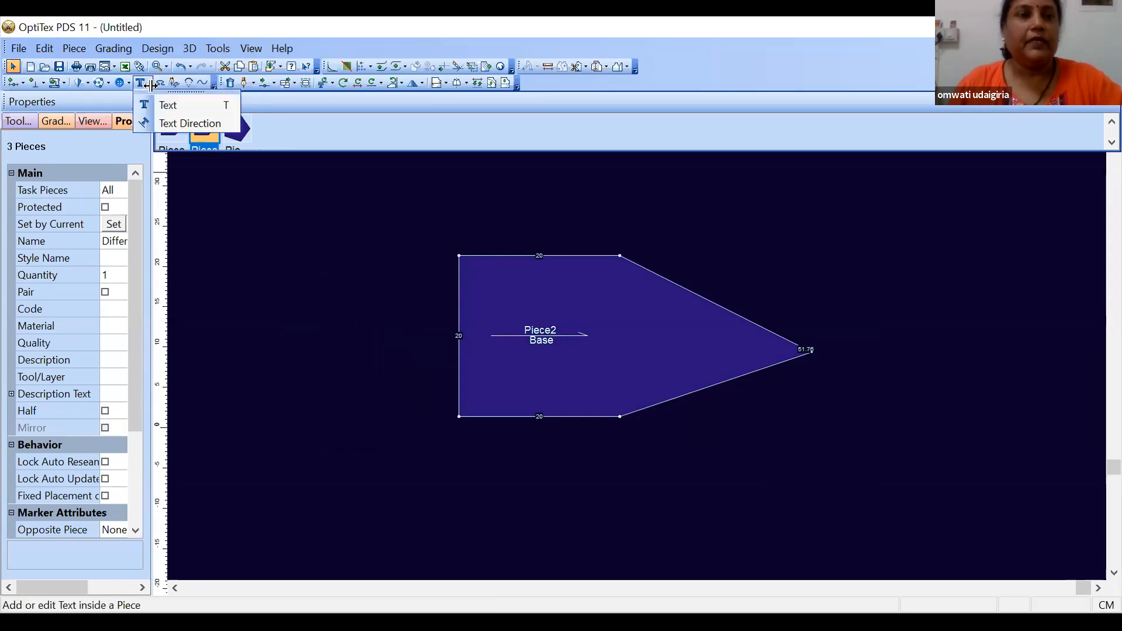
left_click(193, 246)
type("NSTI,JAIPUR")
key("Return")
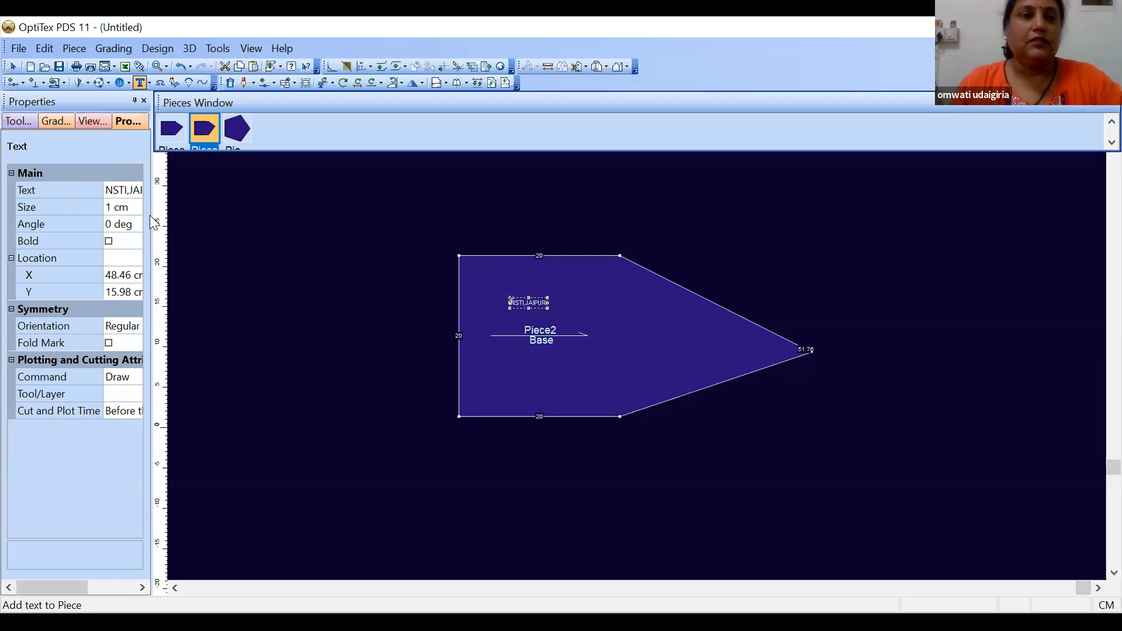
Step: Set the size of the NSTI,JAIPUR text to 2 cm and return to the Select tool
left_click(111, 207)
key("BackSpace")
type("2")
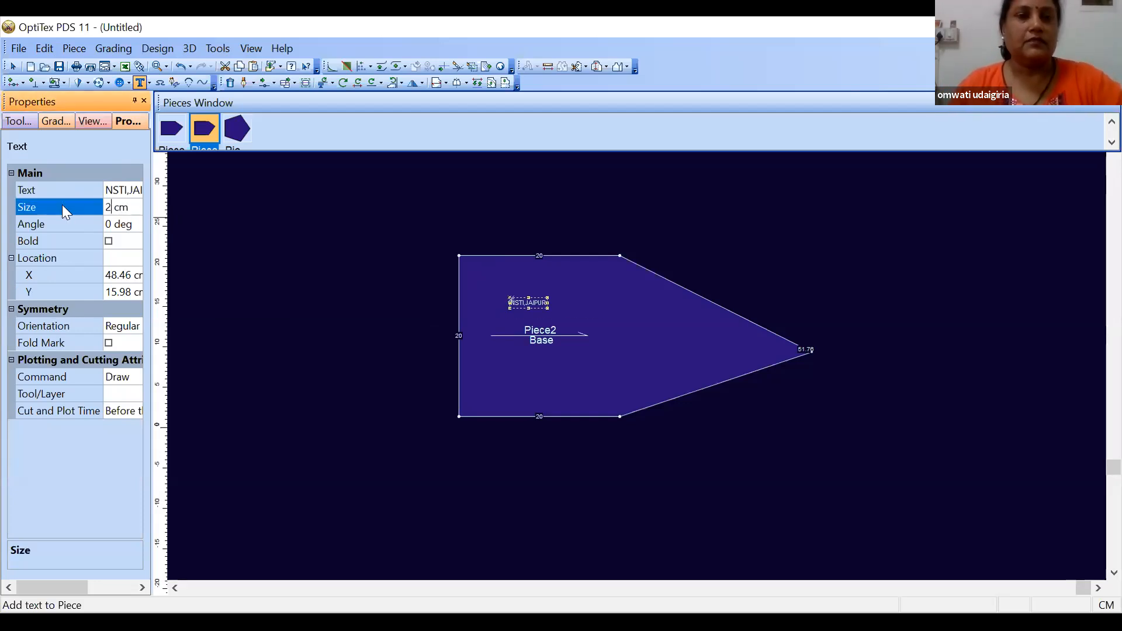
key("Return")
right_click(666, 244)
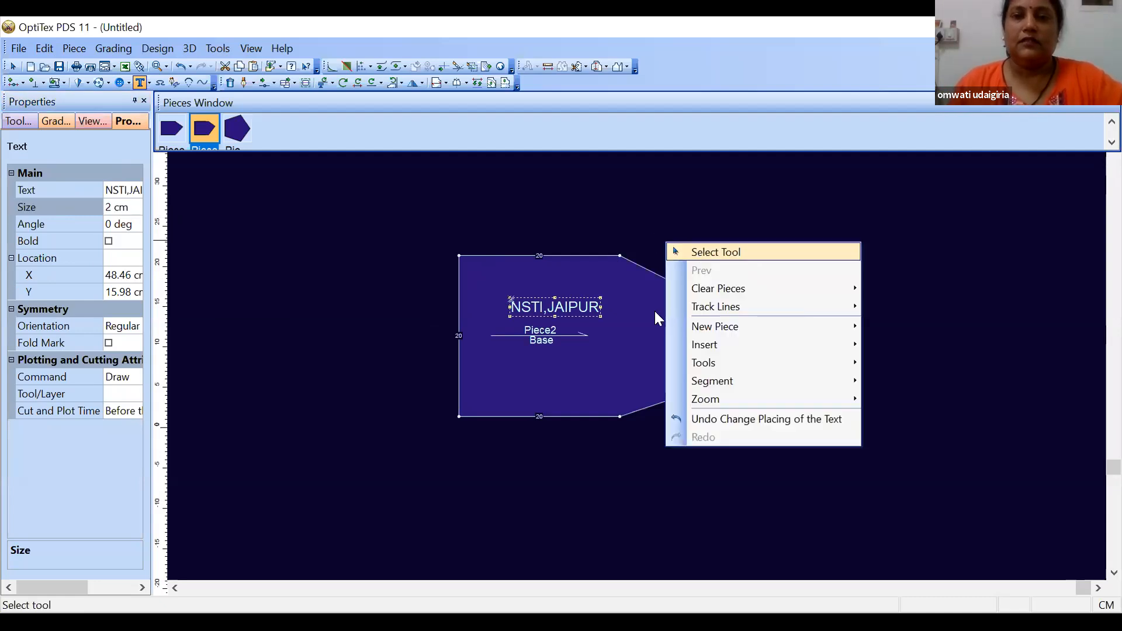
left_click(689, 252)
Step: Rotate the pointed Piece2 by 31.2 degrees counterclockwise about its upper-left corner with Rotate Piece, and undo the rotation
scroll(636, 339, "up", 1)
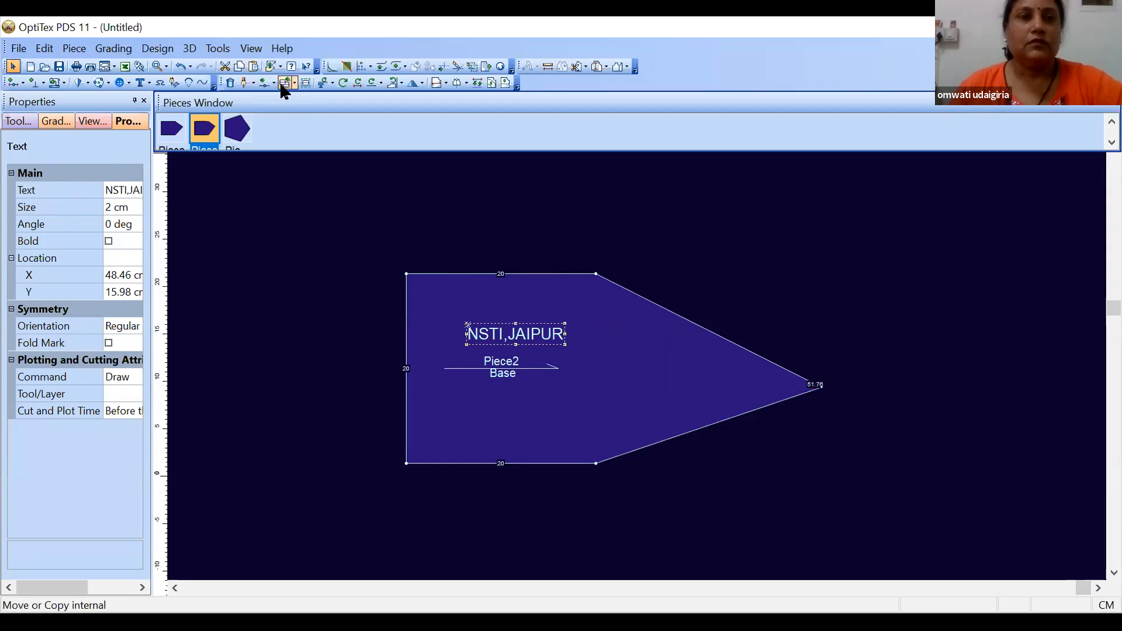
left_click(332, 84)
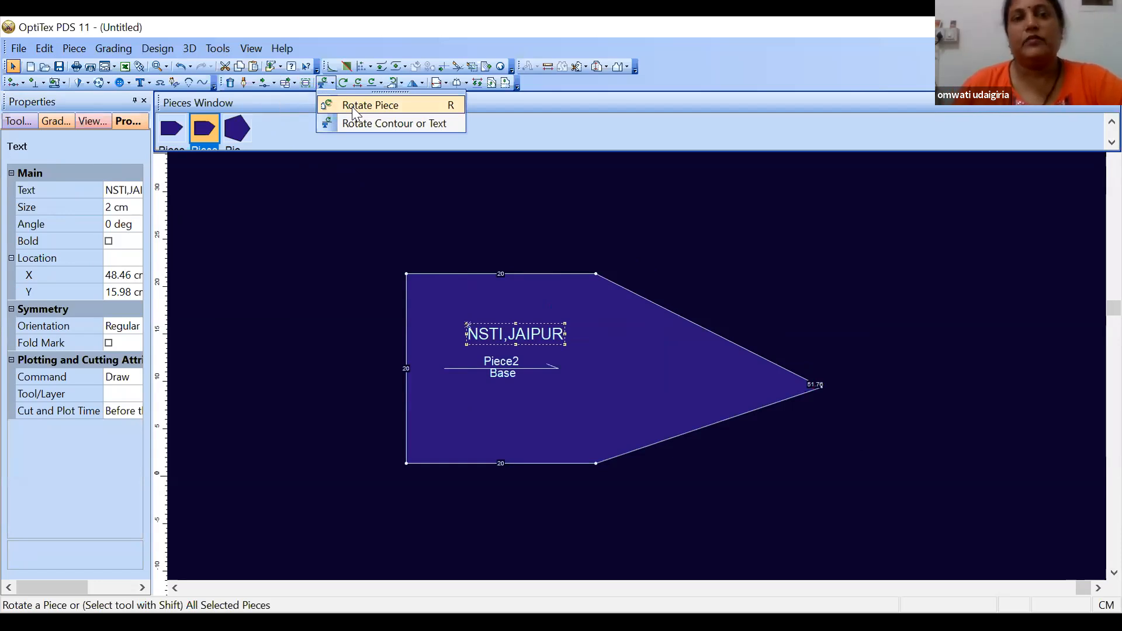
left_click(353, 107)
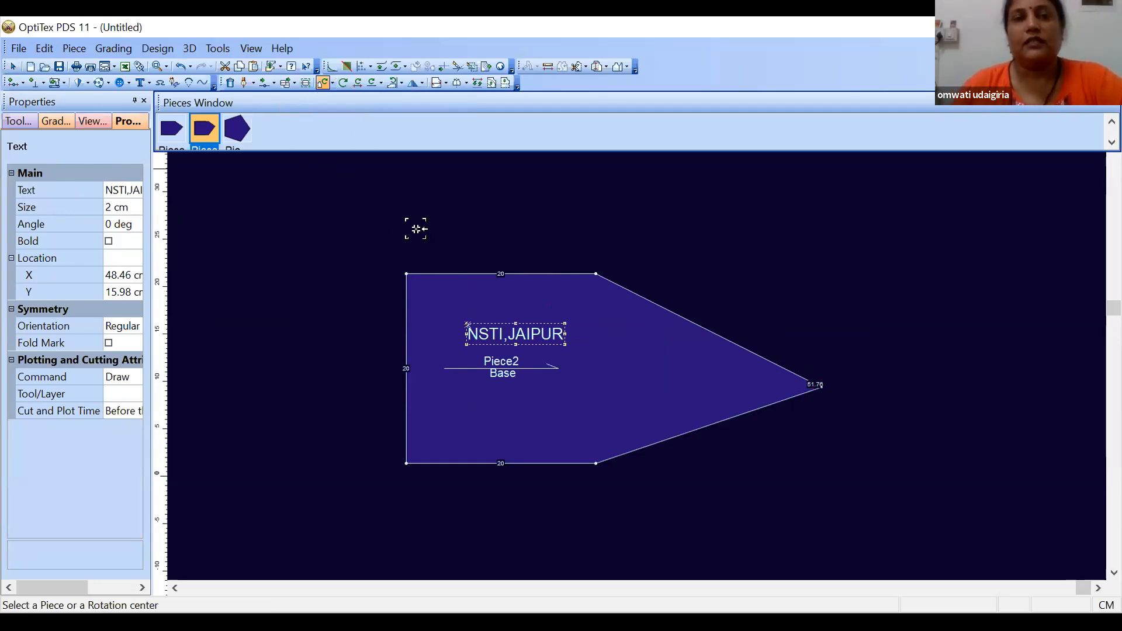
left_click(405, 274)
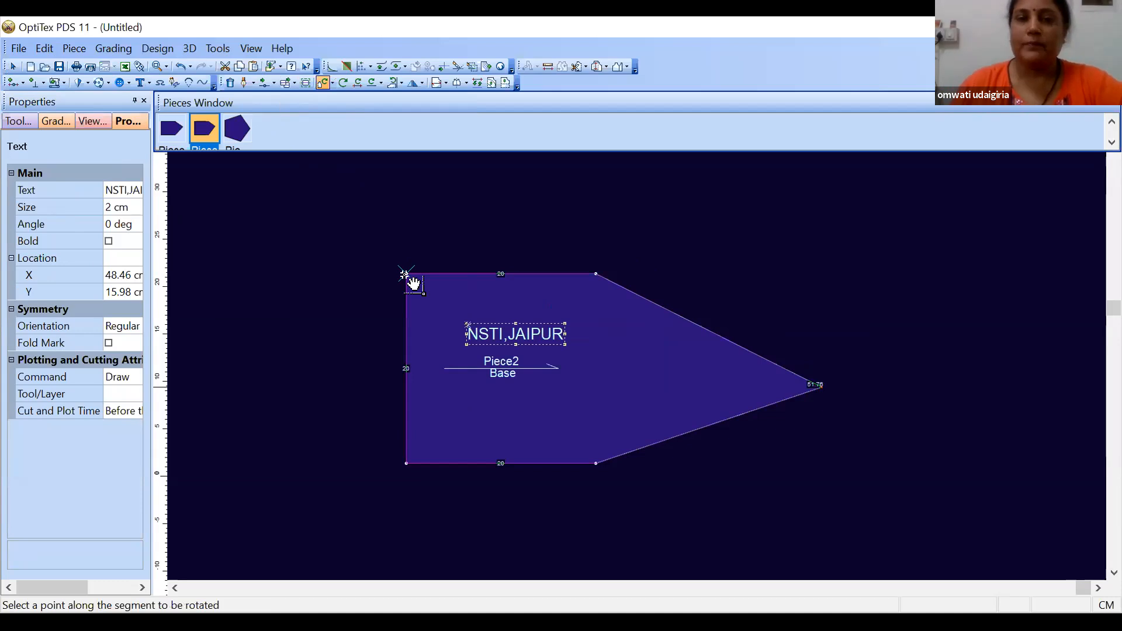
left_click(699, 226)
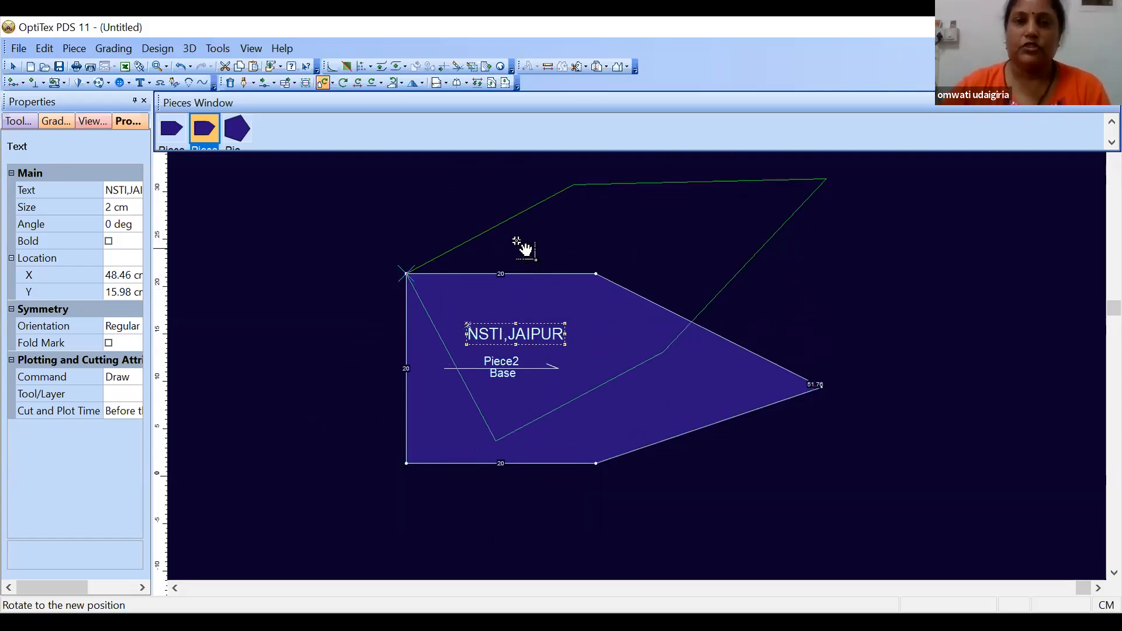
left_click(518, 243)
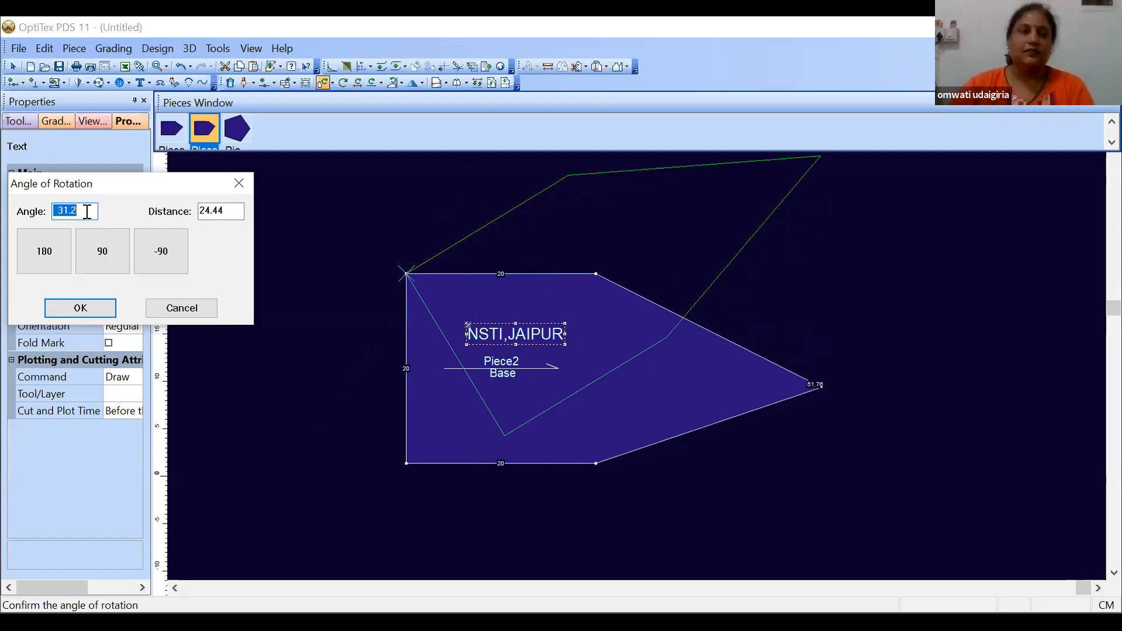
left_click(88, 308)
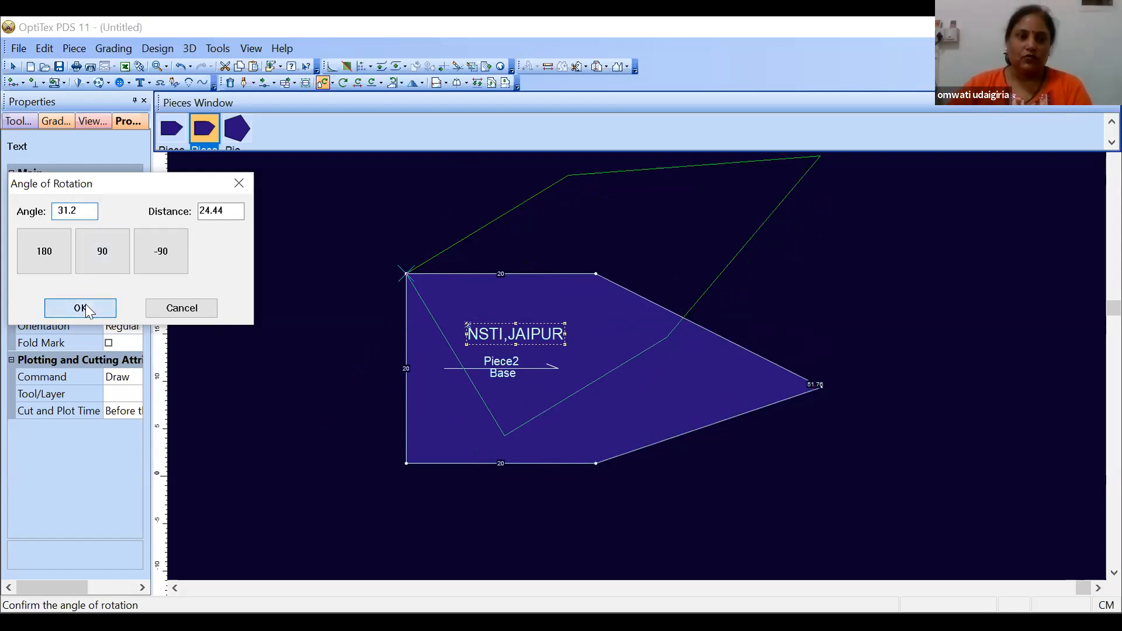
left_click(86, 304)
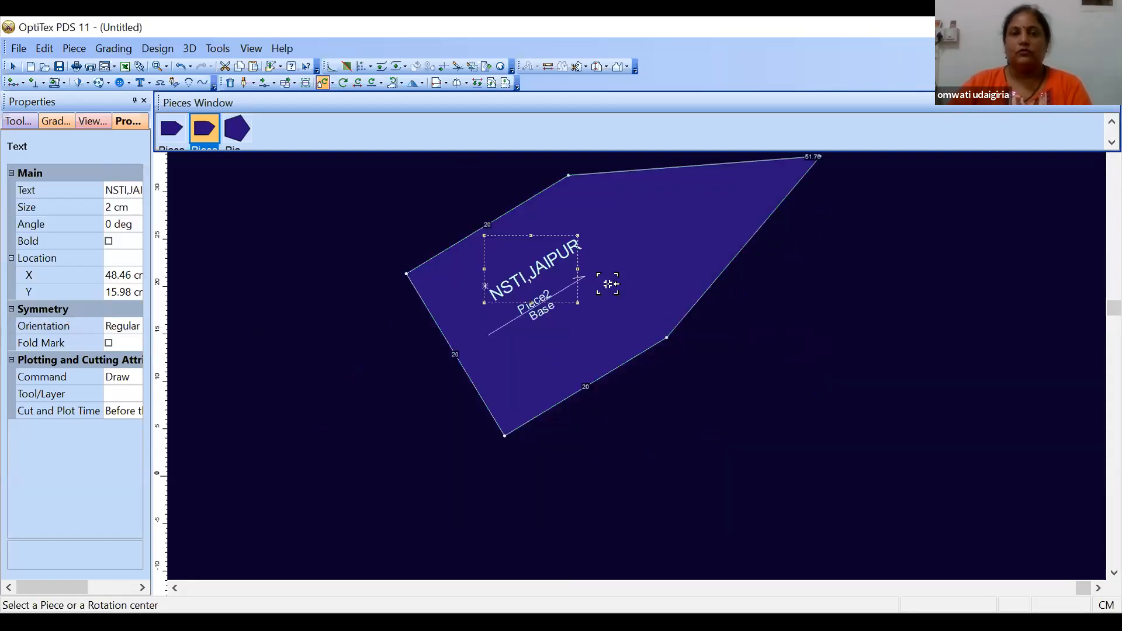
right_click(714, 346)
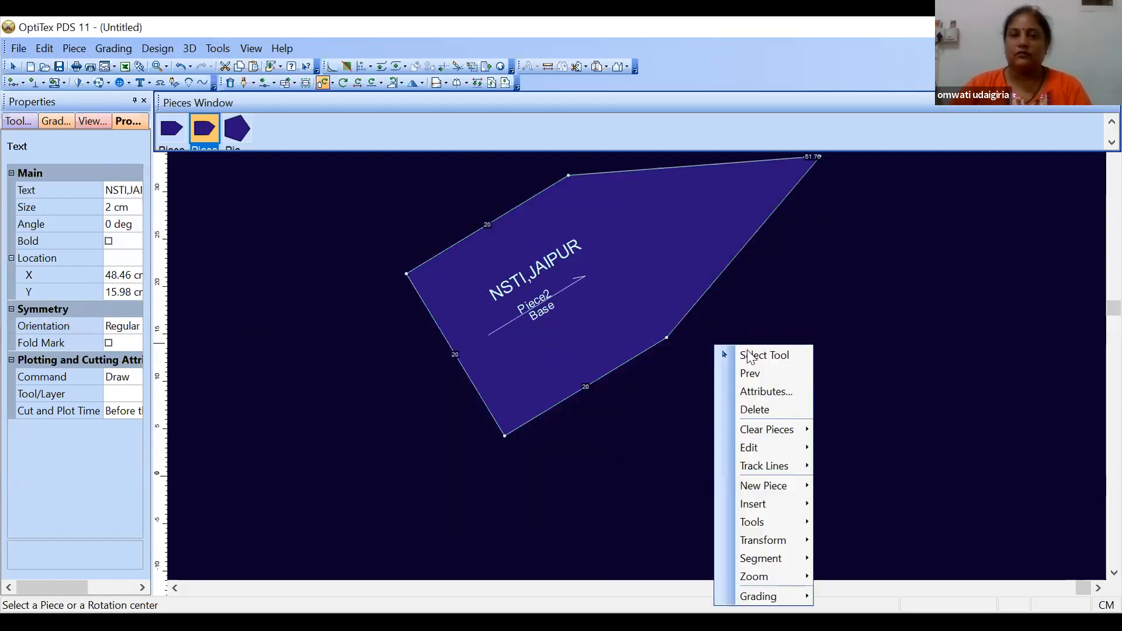
key("Return")
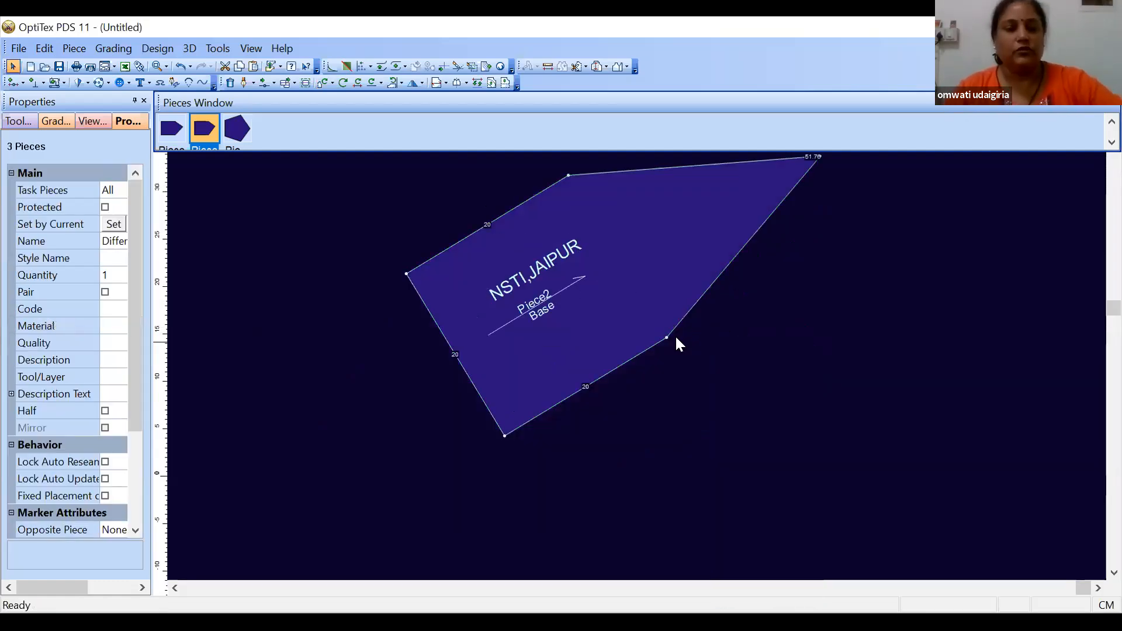
key("ctrl+z")
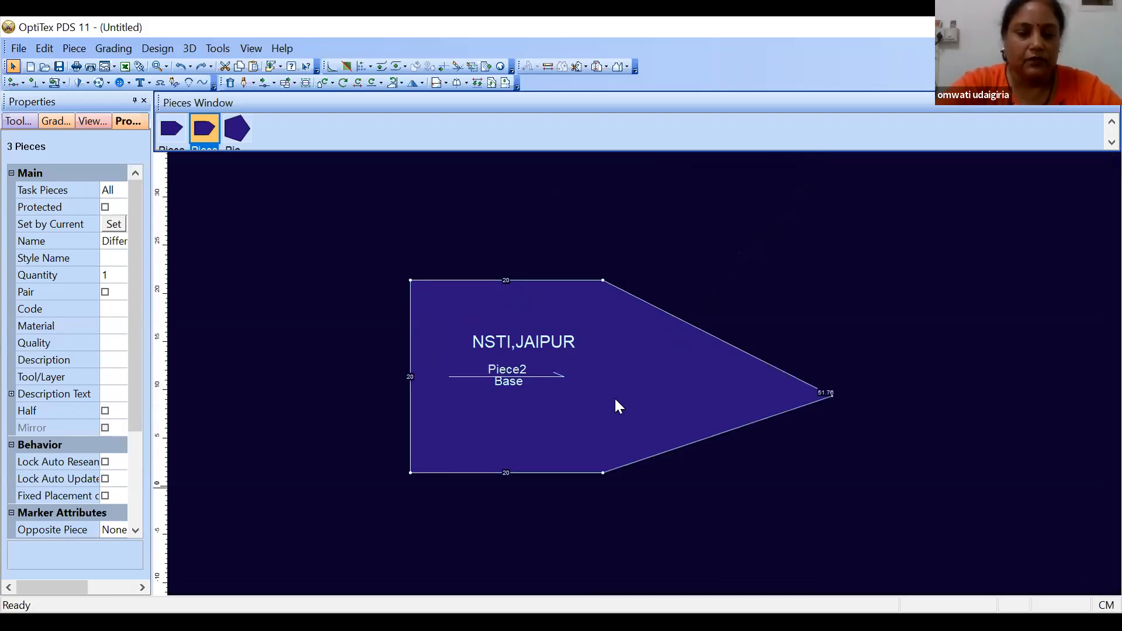
Step: Duplicate the pointed Piece2 and place the two pieces side by side, with the original to the left of the copy
key("ctrl+d")
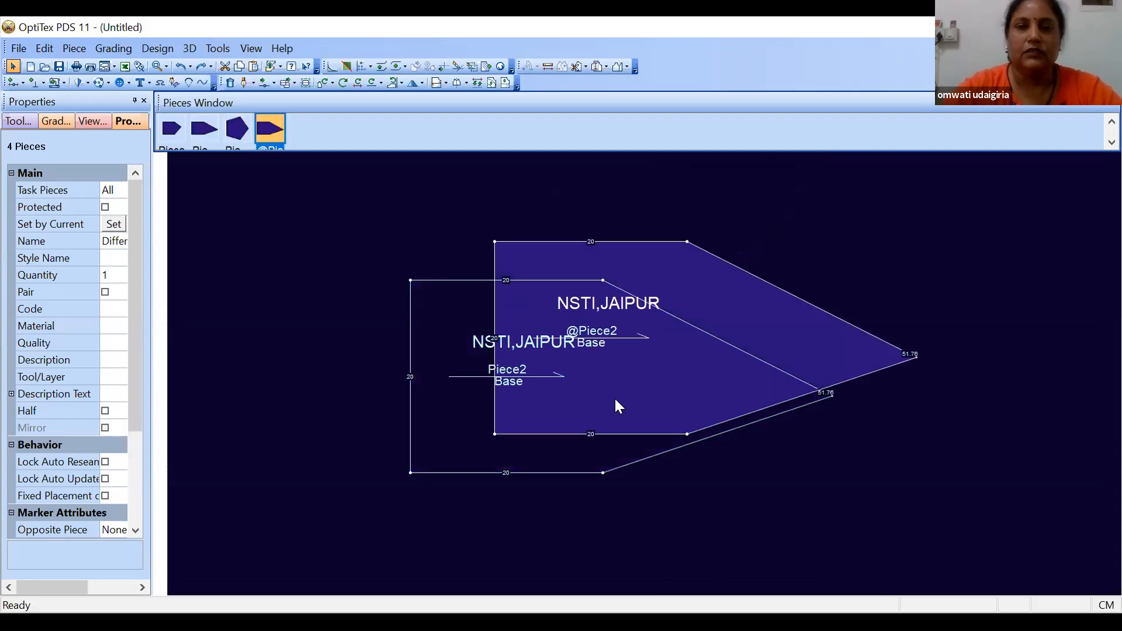
left_click_drag(664, 461, 599, 468)
left_click(426, 451)
key("Escape")
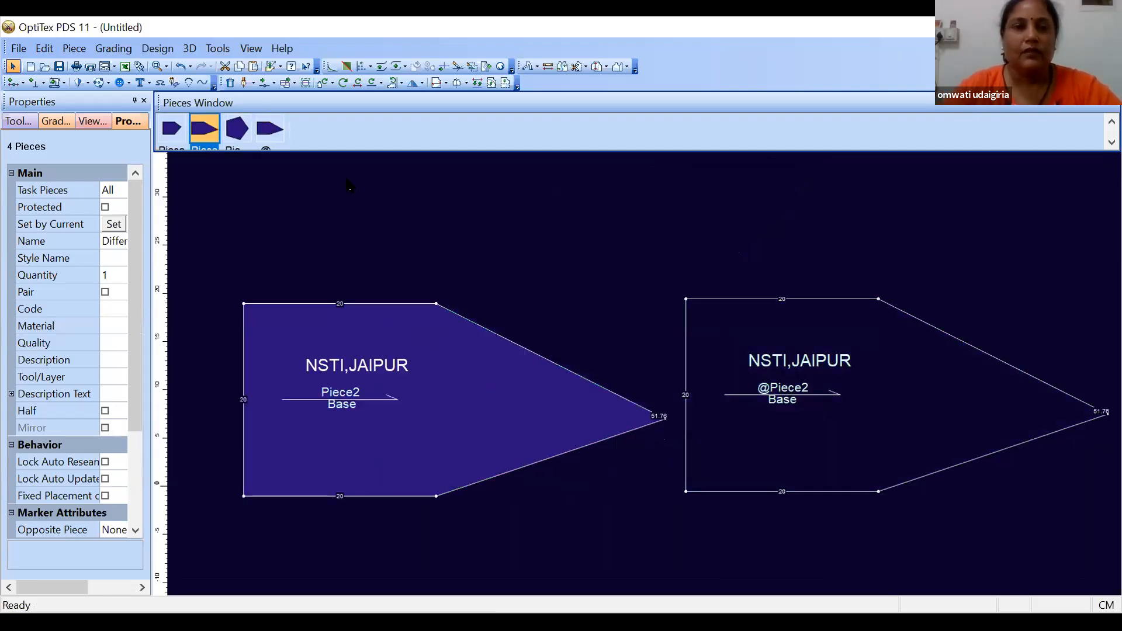
Step: Rotate the original Piece2 counterclockwise about its upper-left corner using Rotate Piece, so its tip points up to the right
left_click(331, 82)
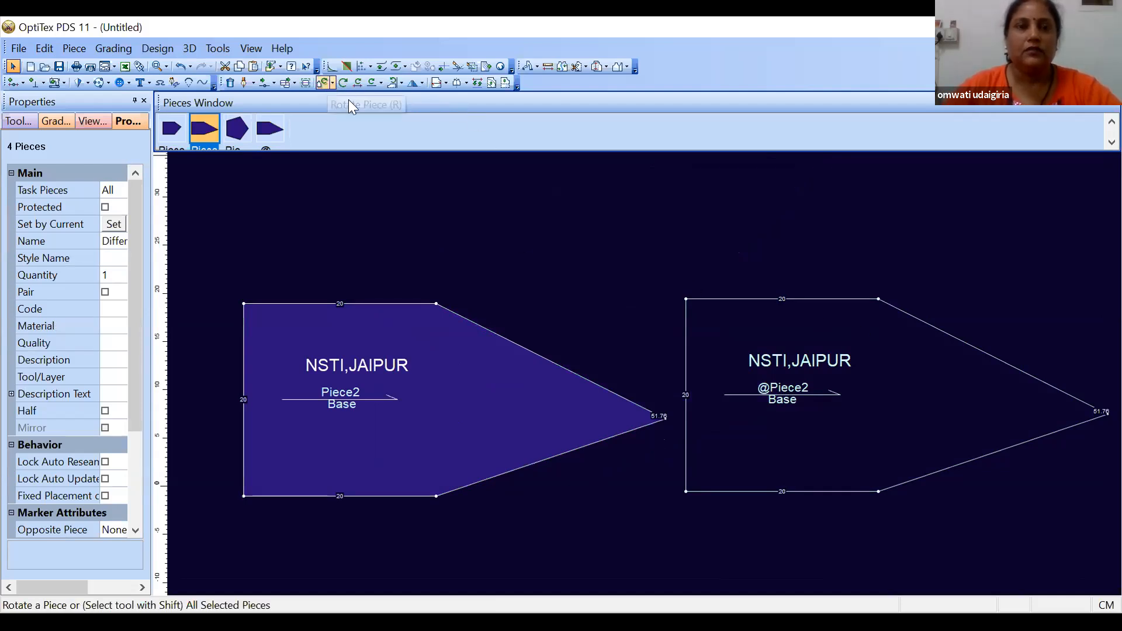
left_click(350, 102)
left_click(249, 303)
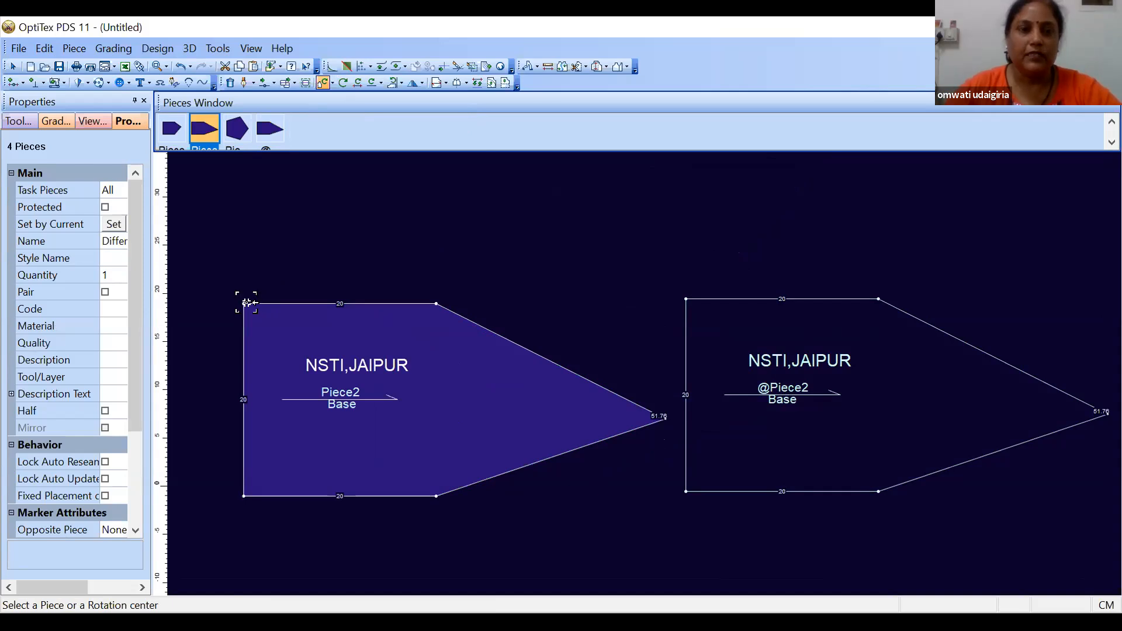
left_click(669, 421)
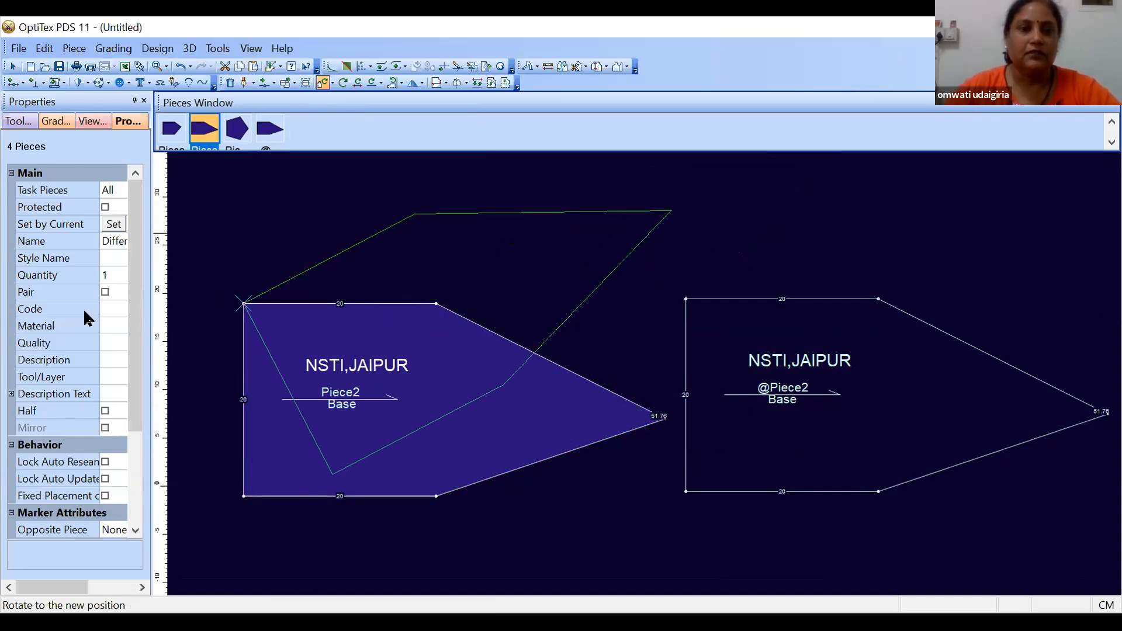
key("Return")
key("Return")
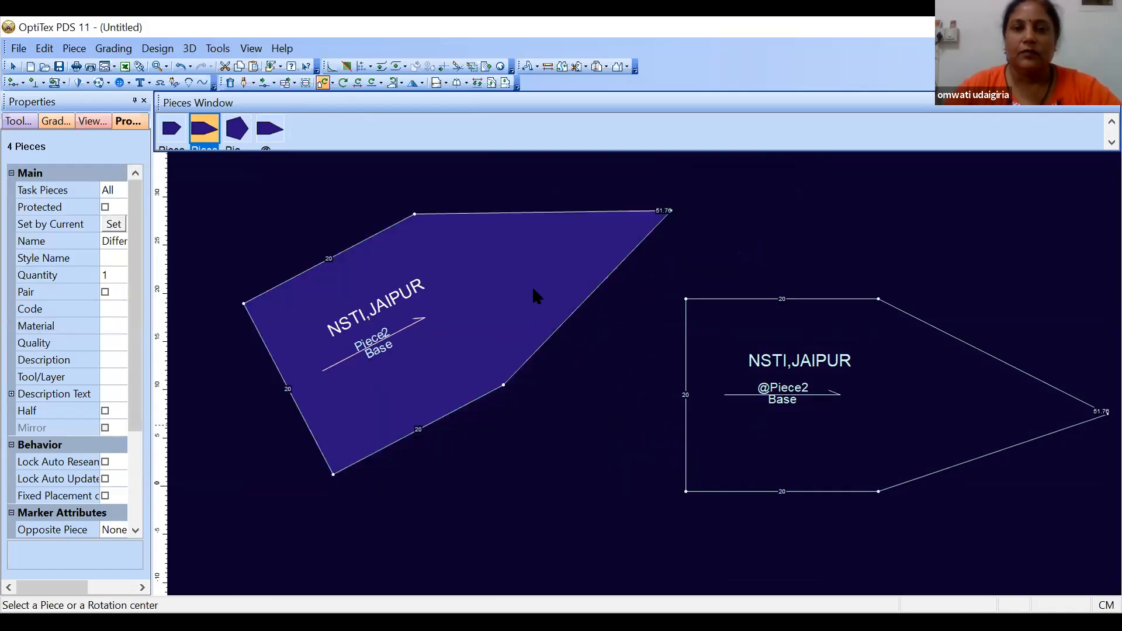
right_click(533, 289)
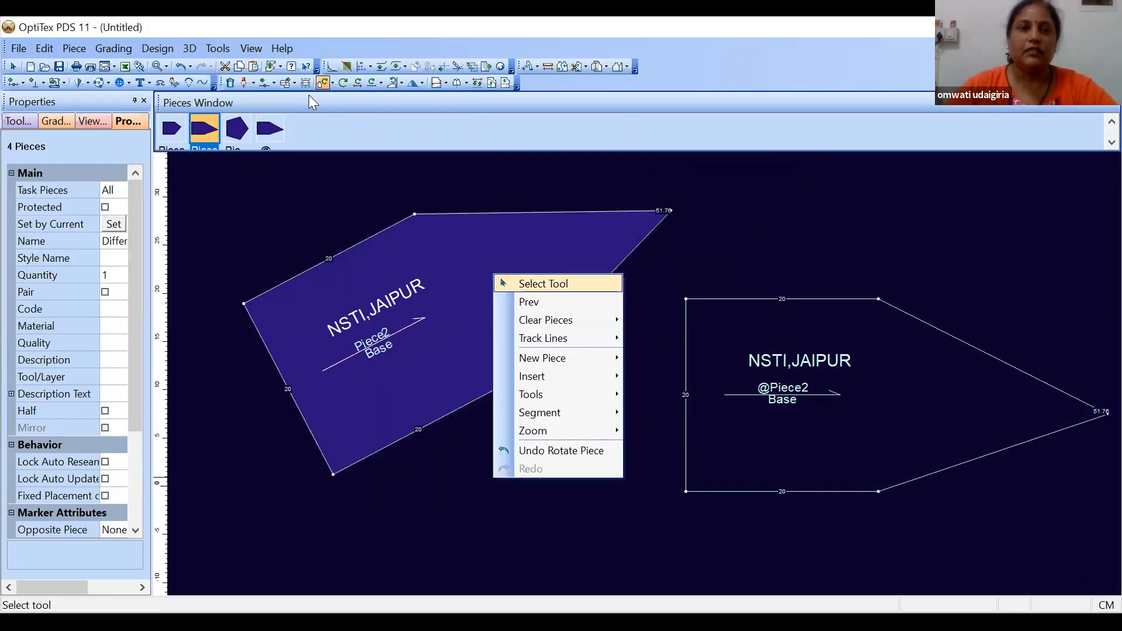
key("Escape")
left_click(331, 82)
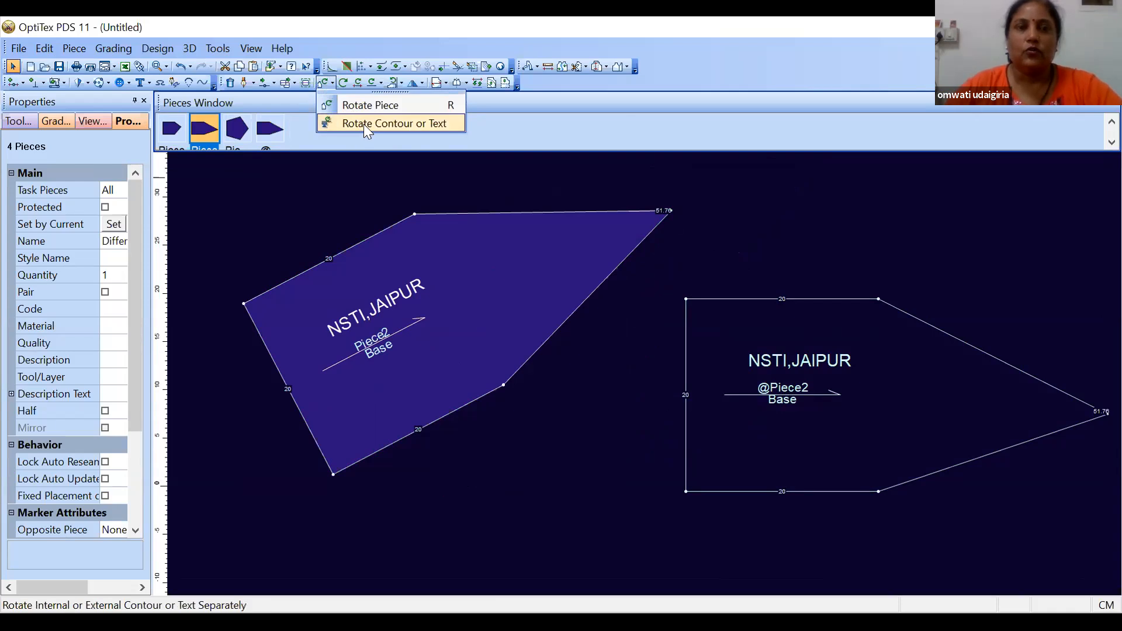
left_click(367, 123)
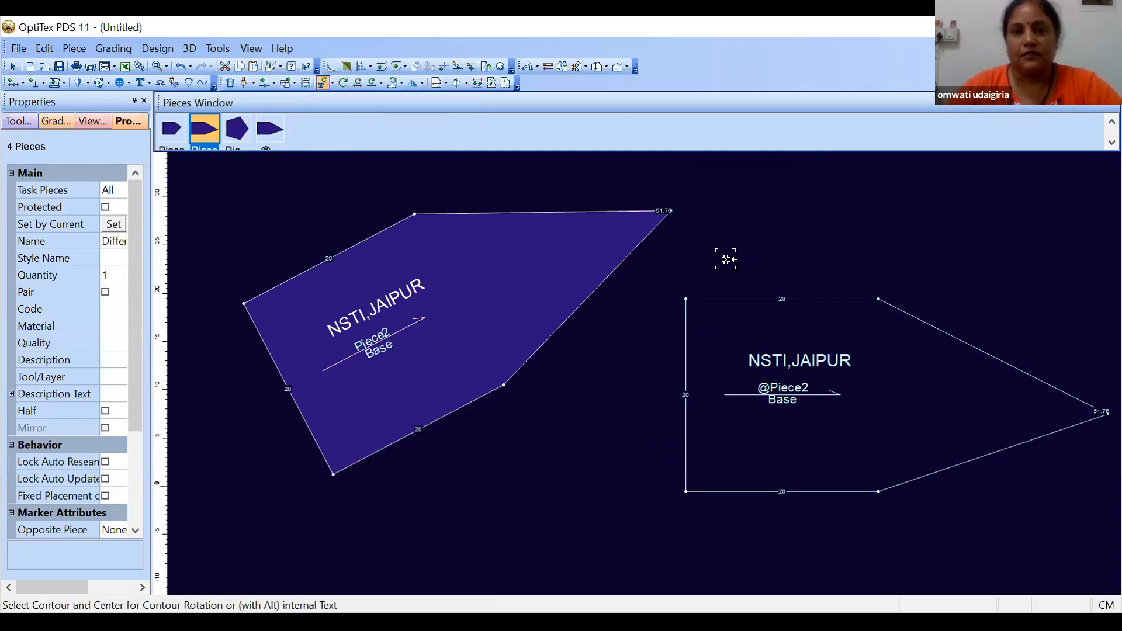
left_click(687, 299)
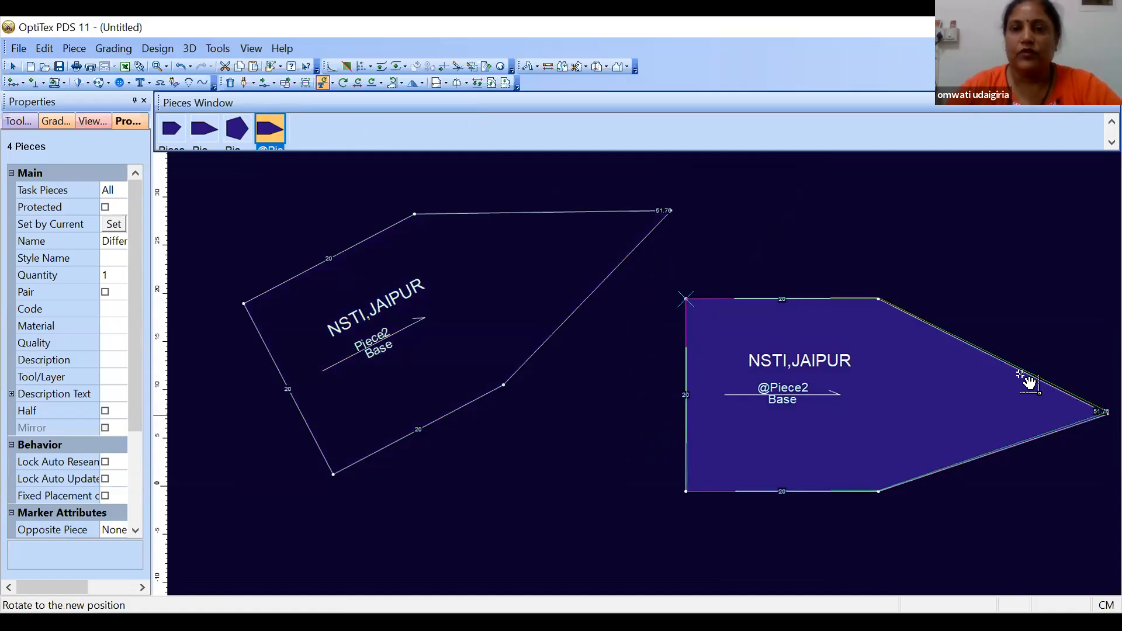
left_click(799, 272)
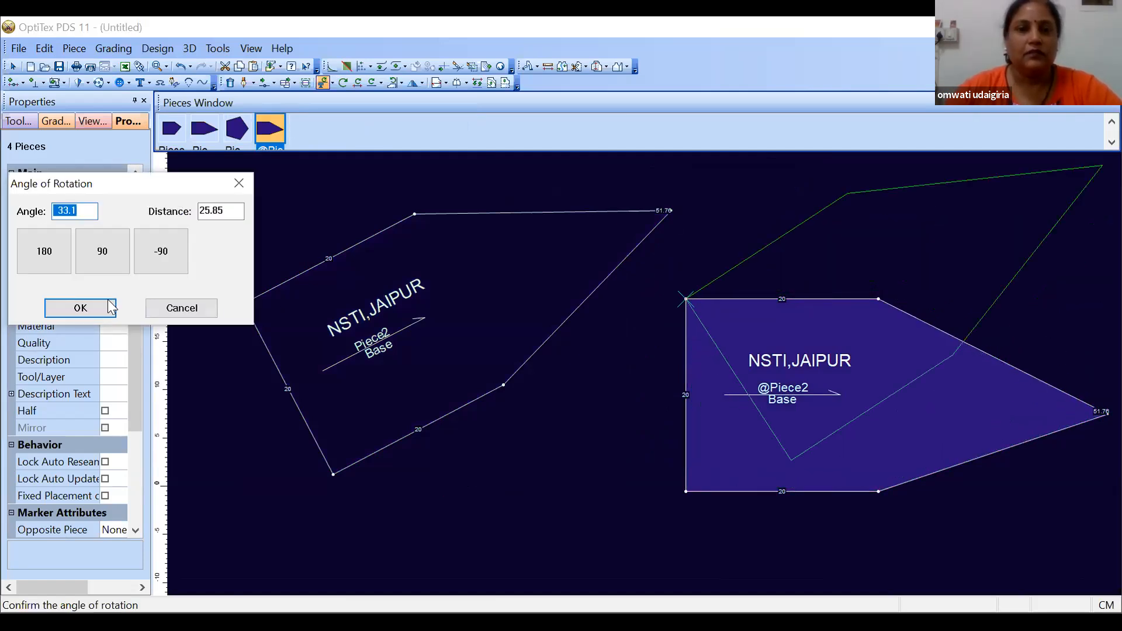
key("Return")
right_click(585, 255)
left_click(588, 257)
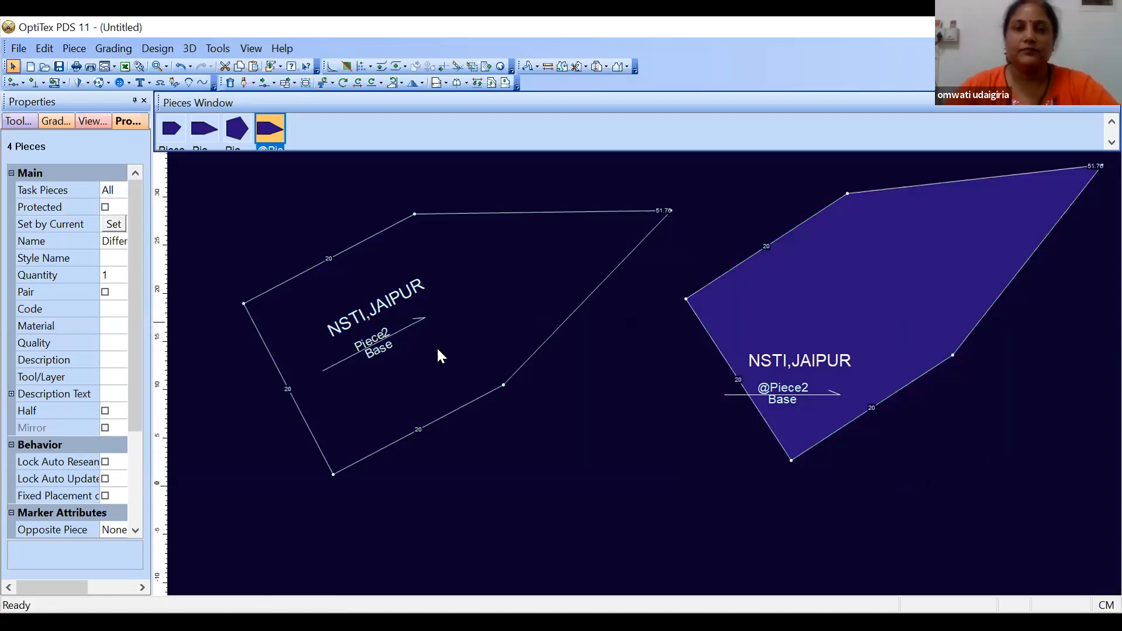
left_click(325, 368)
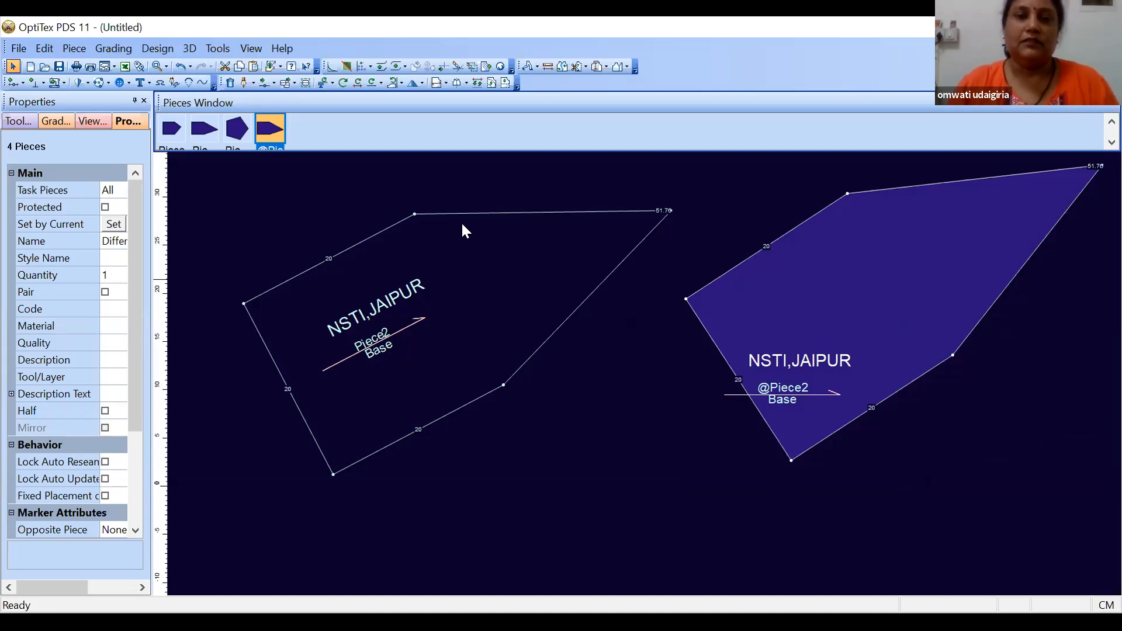
left_click(348, 84)
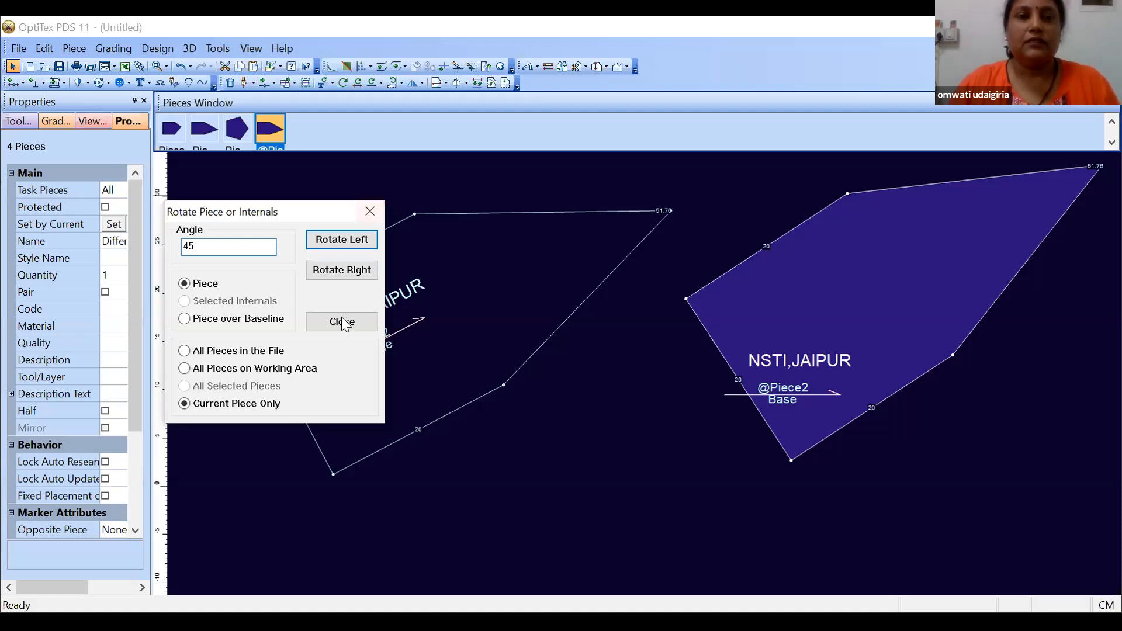
key("ctrl+z")
key("ctrl+z")
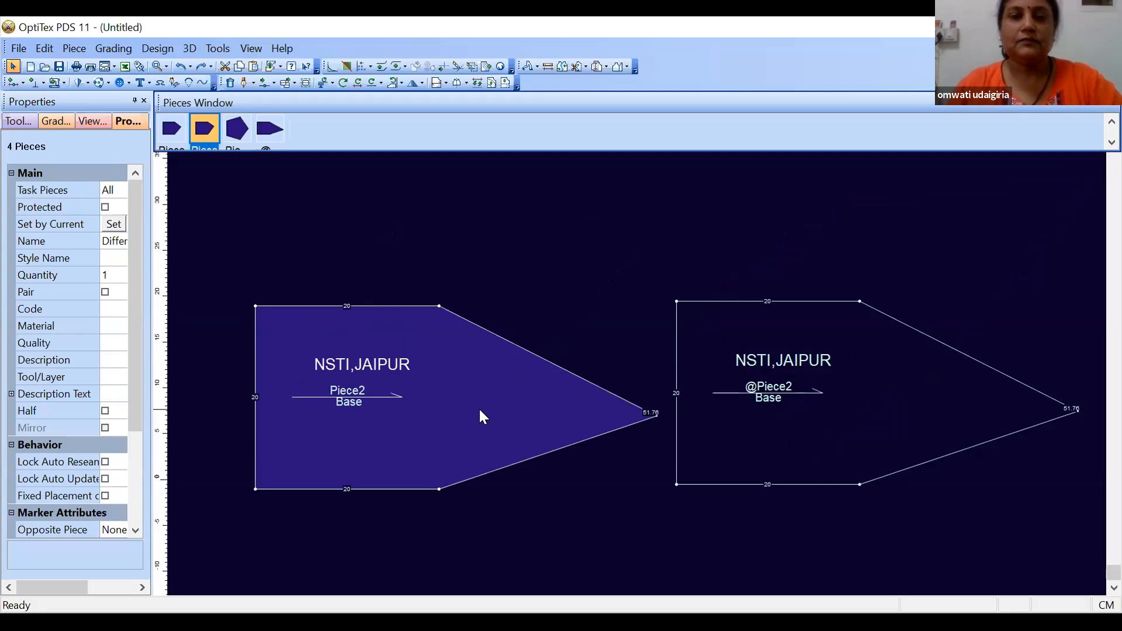
left_click(344, 82)
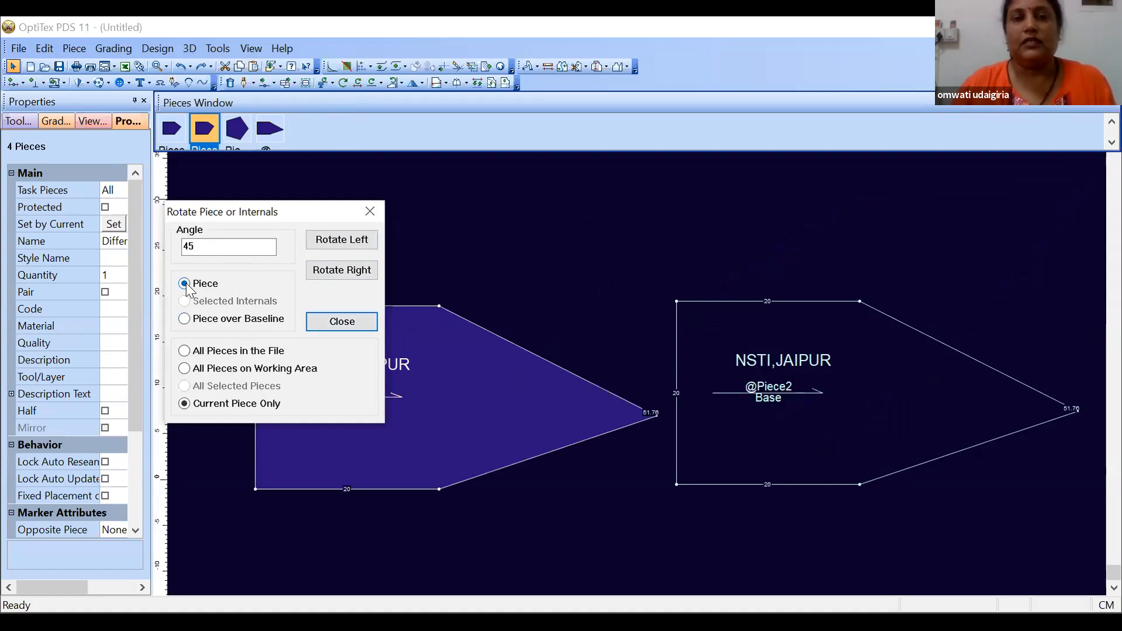
left_click(338, 245)
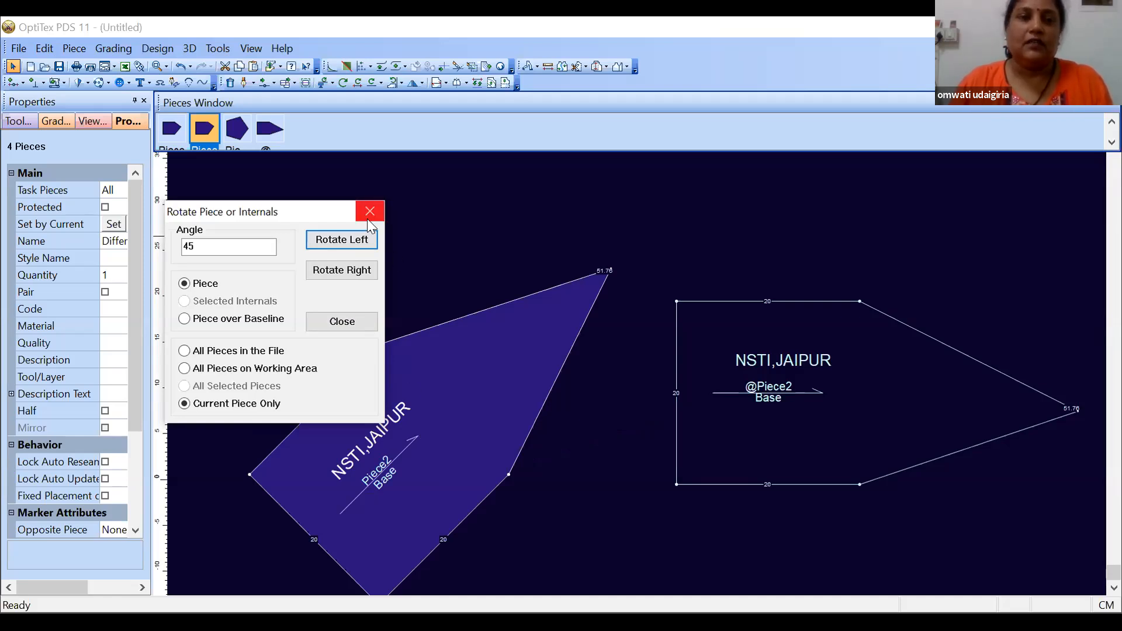
left_click(344, 323)
left_click(784, 434)
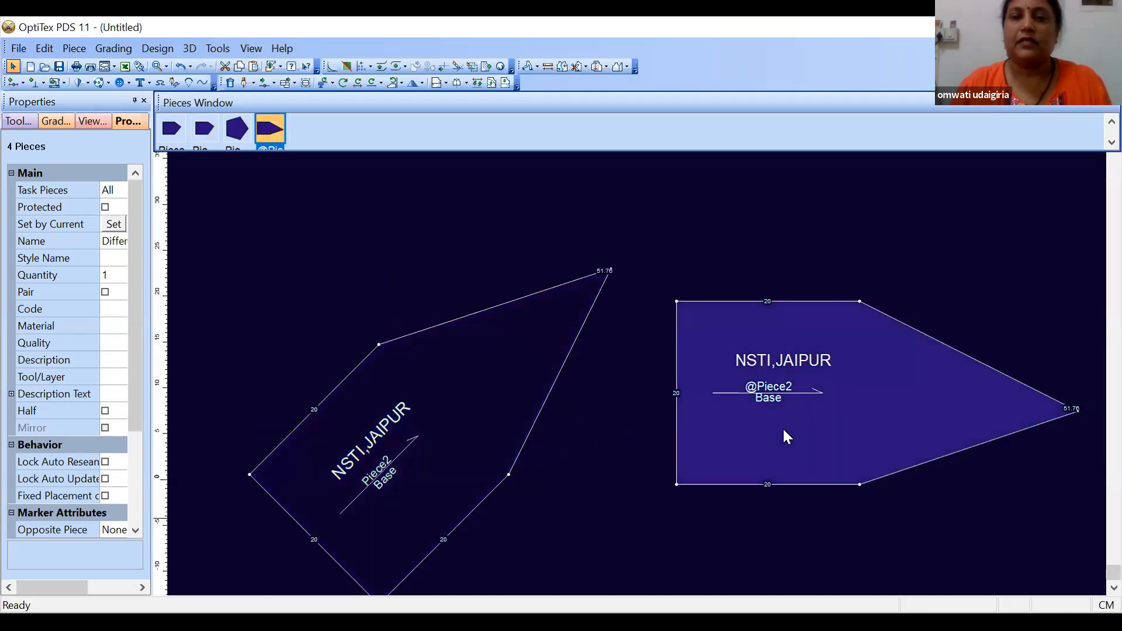
left_click(345, 83)
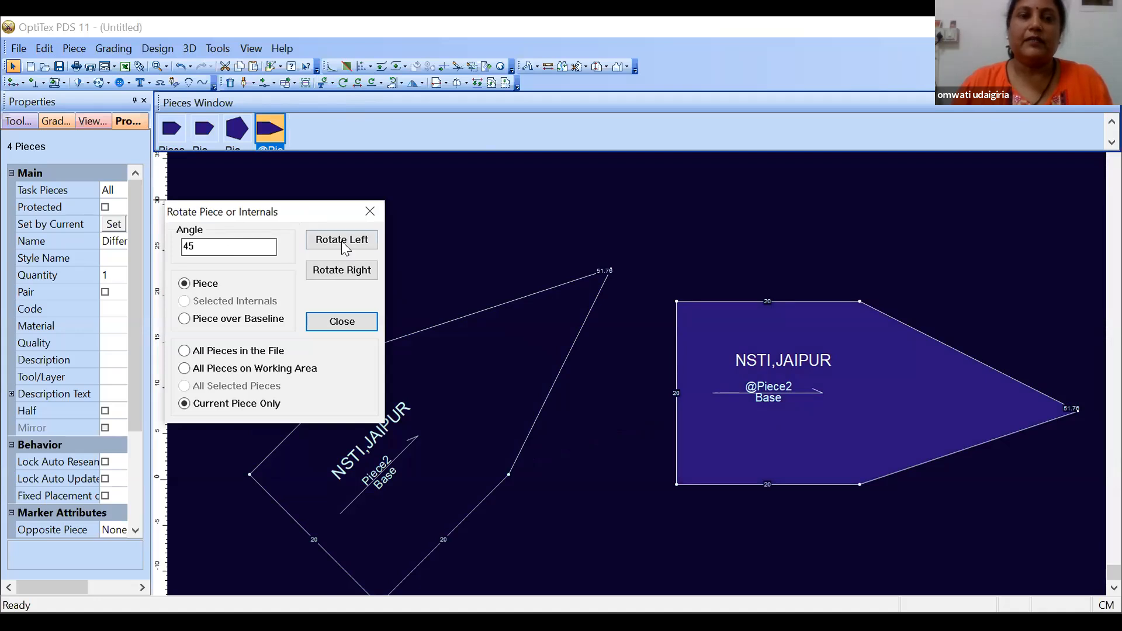
left_click(345, 271)
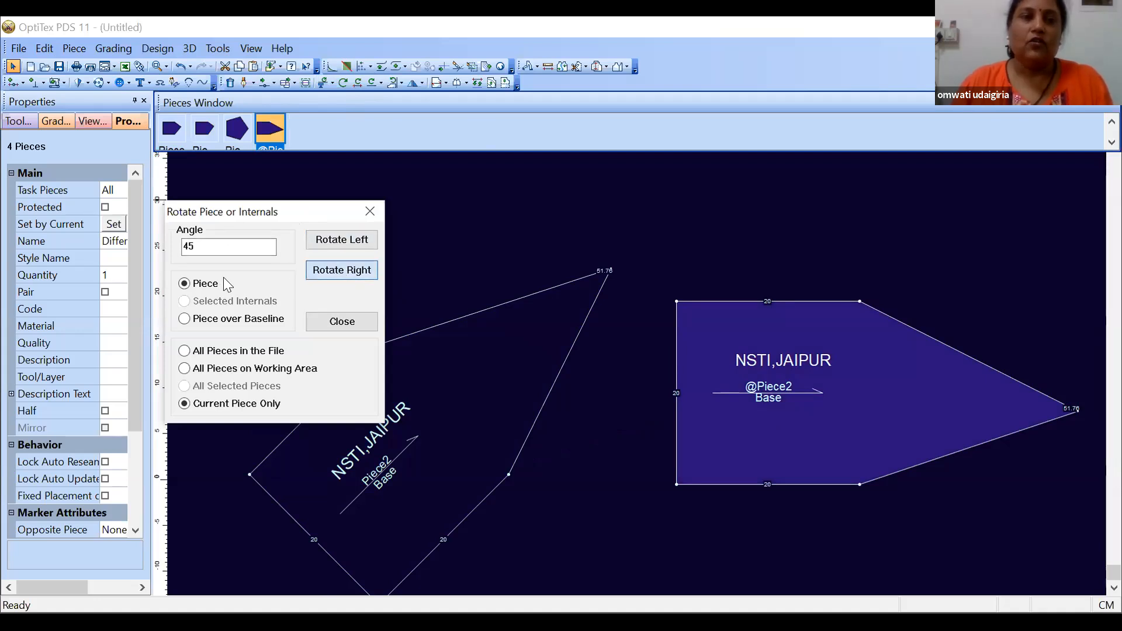
left_click(186, 322)
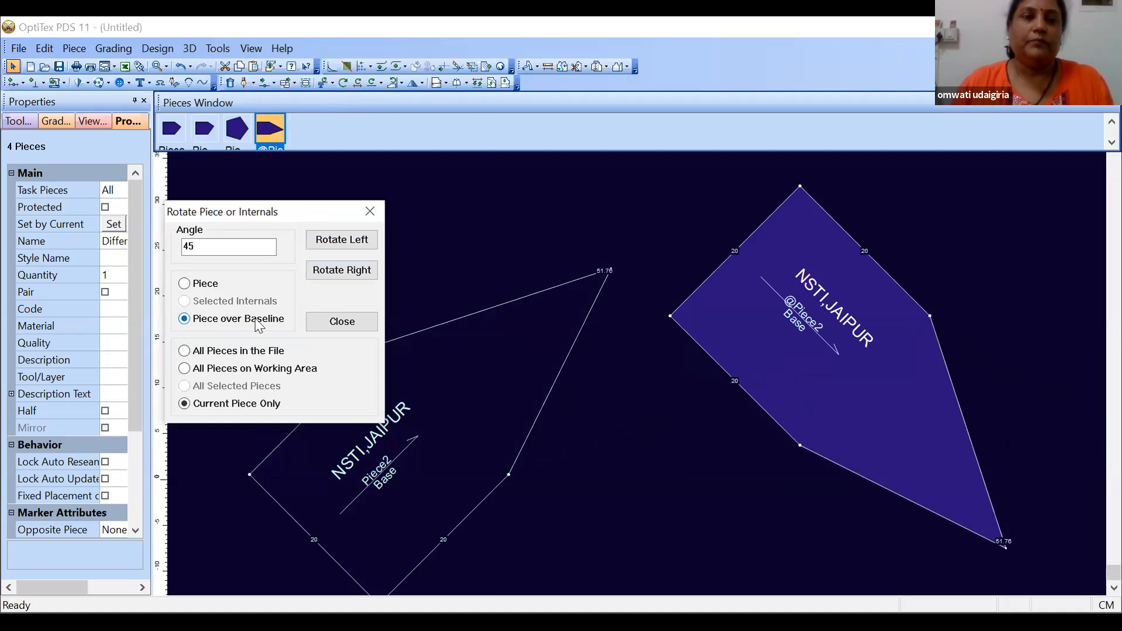
left_click(340, 275)
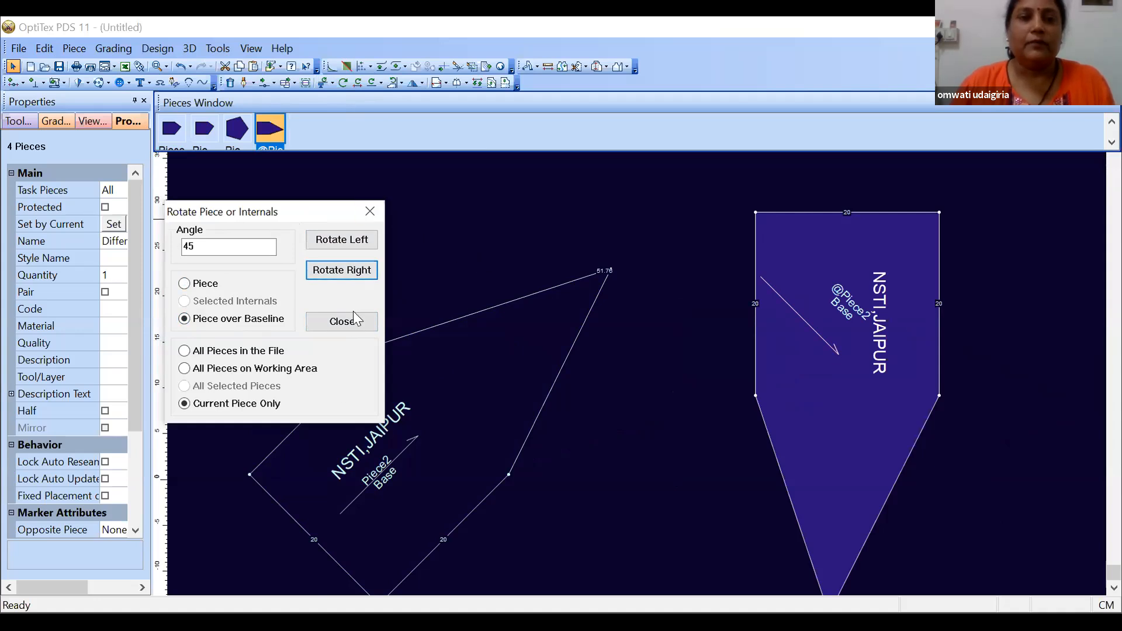
key("Return")
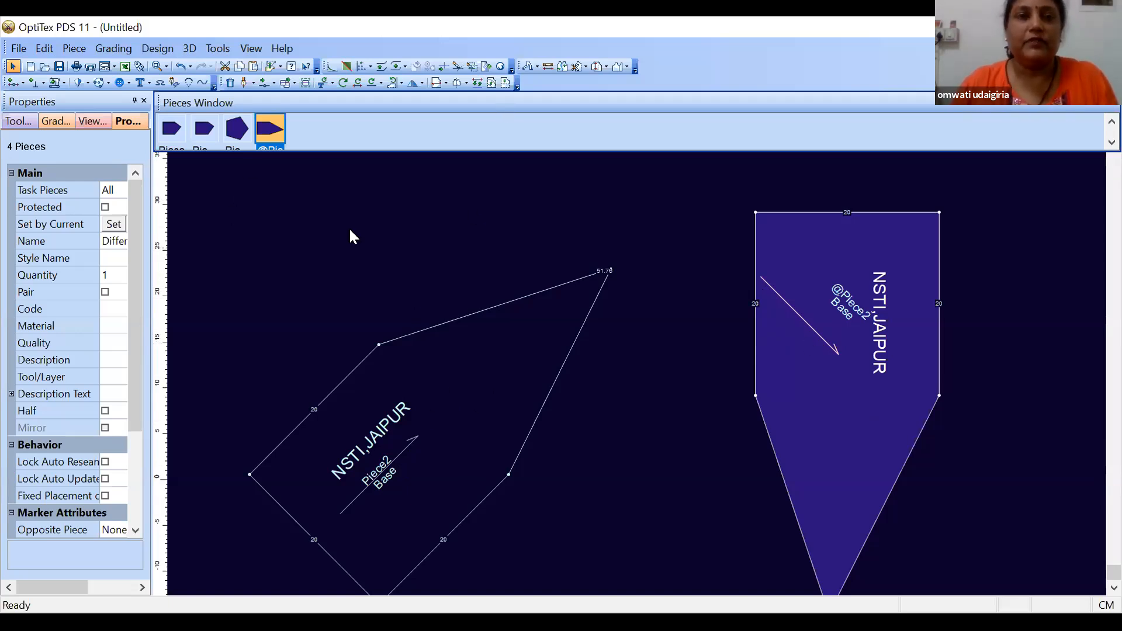
left_click(348, 82)
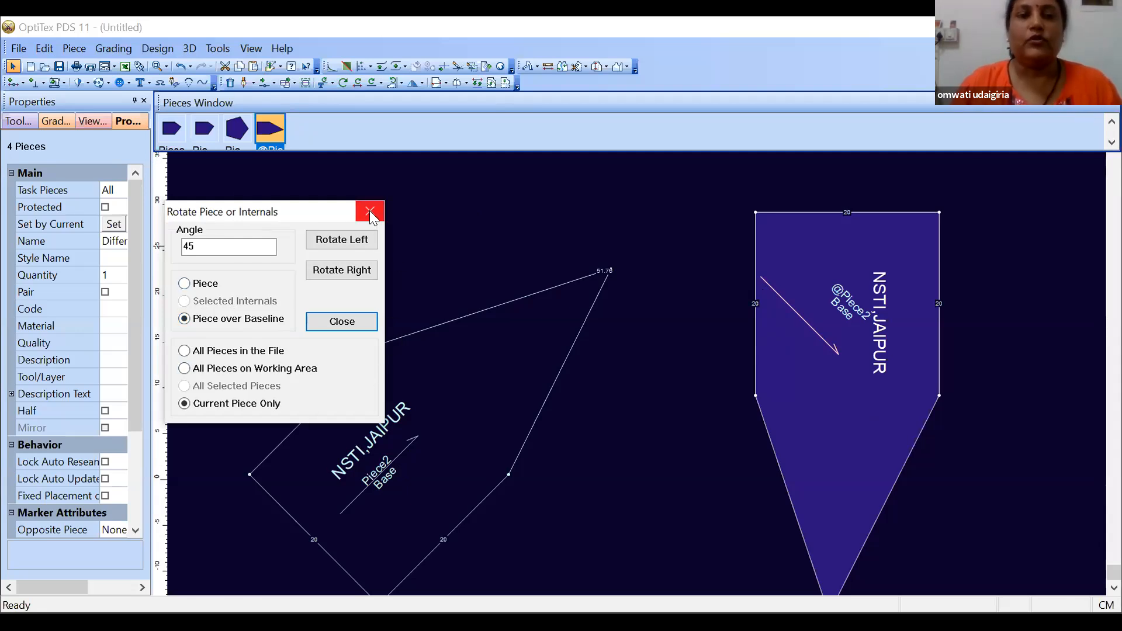
left_click(349, 320)
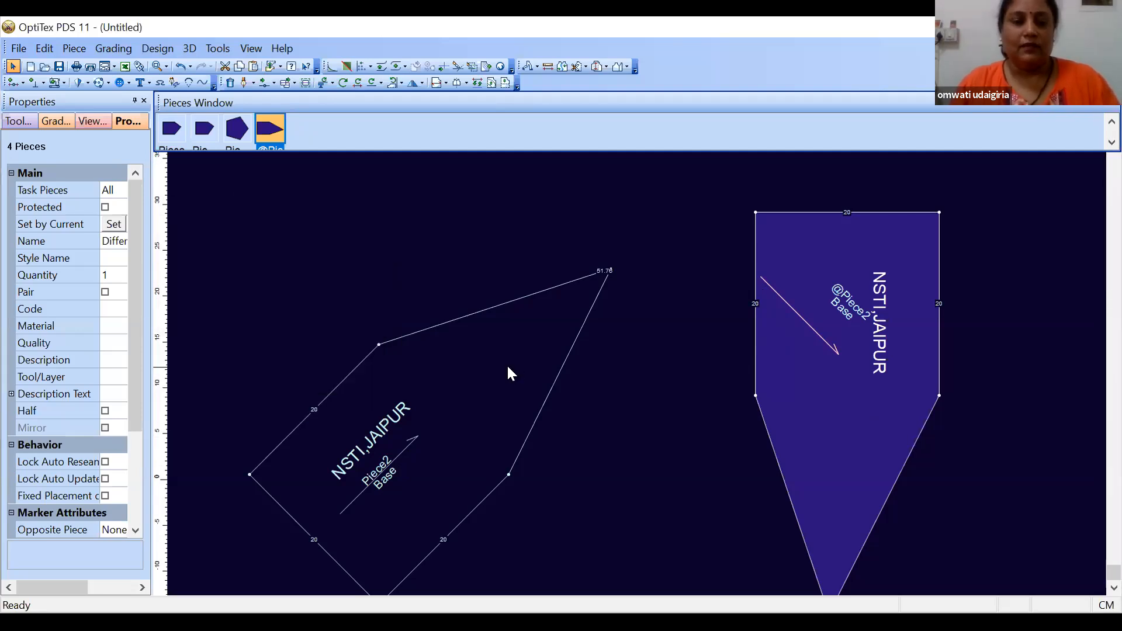
left_click(507, 368)
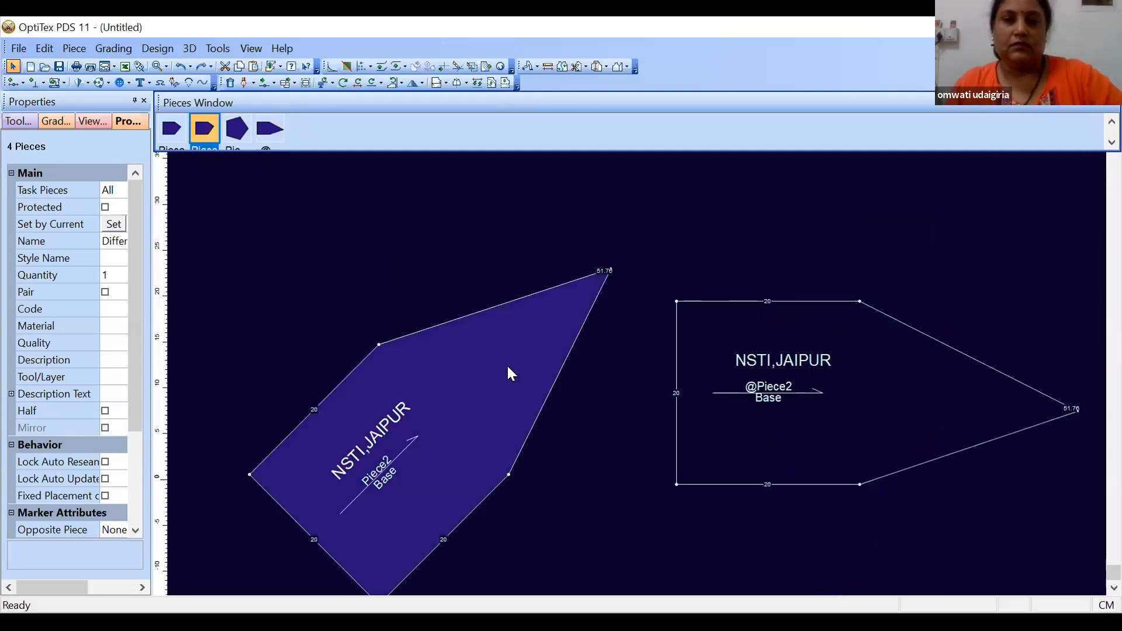
left_click(358, 83)
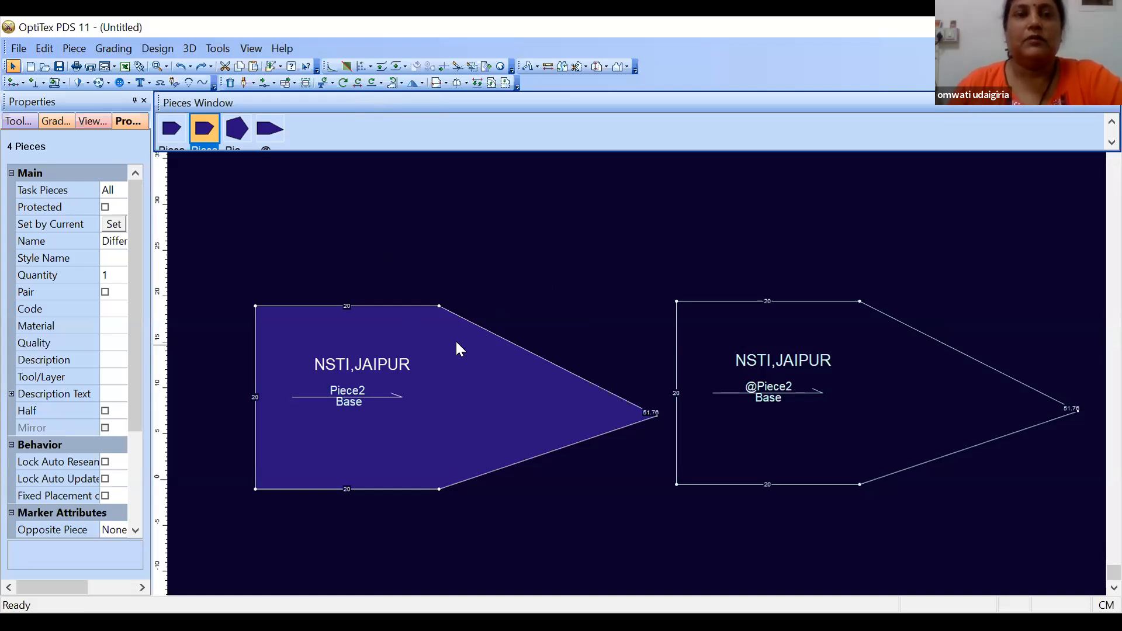
Step: Rotate the original Piece2's segment between tip and lower-right corner 21 degrees counterclockwise about the upper-right corner with Rotate Segment, and undo it
left_click(358, 83)
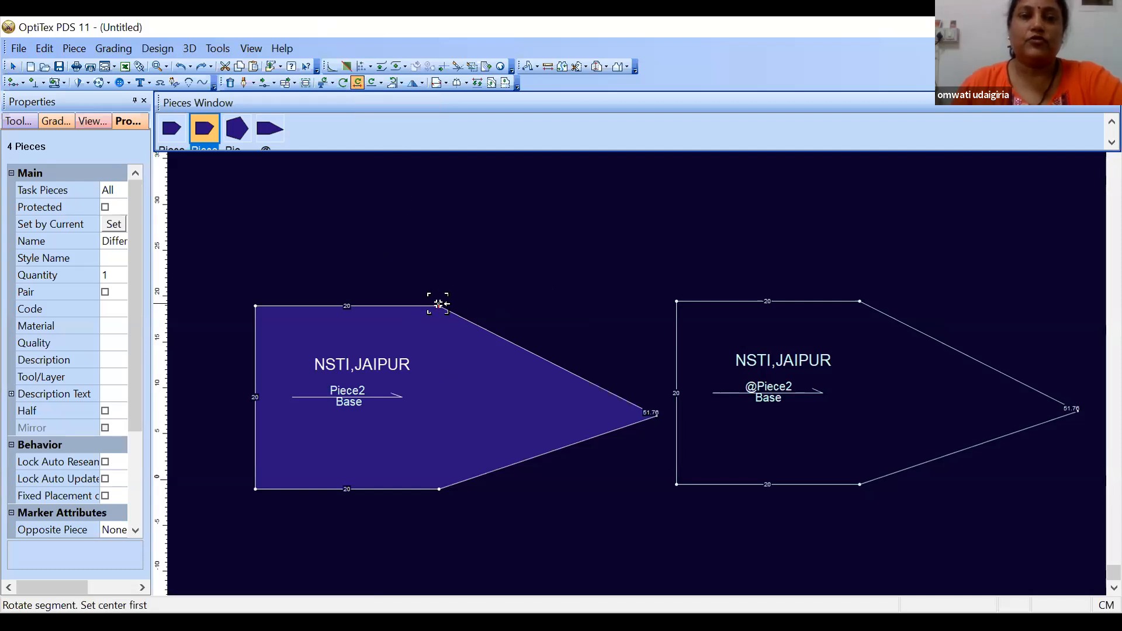
left_click(439, 306)
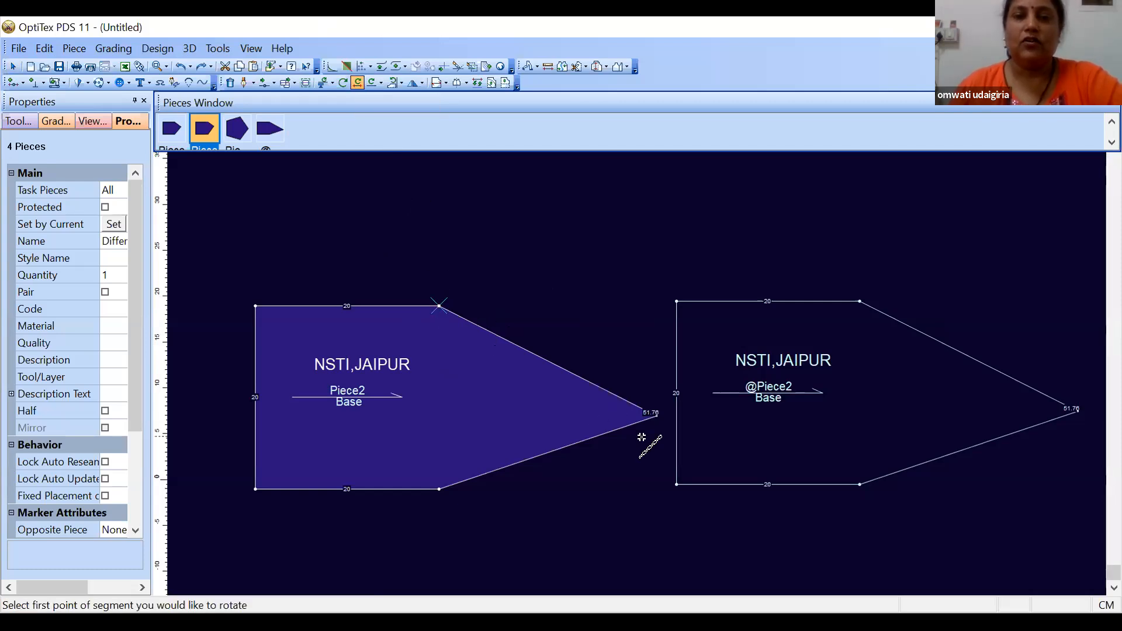
left_click(655, 416)
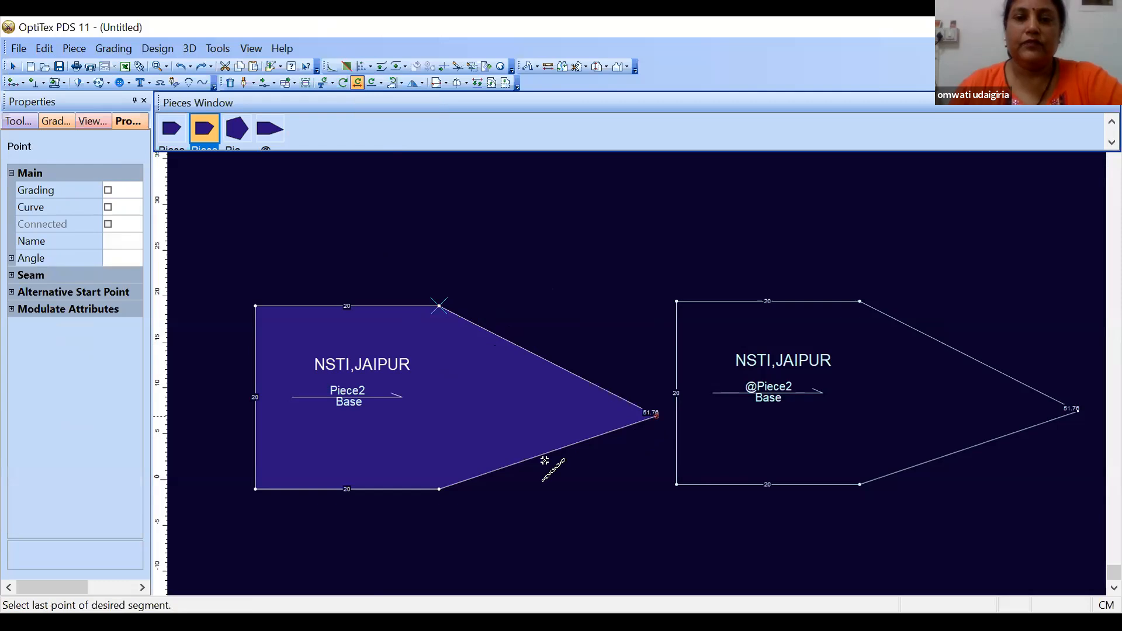
left_click(439, 489)
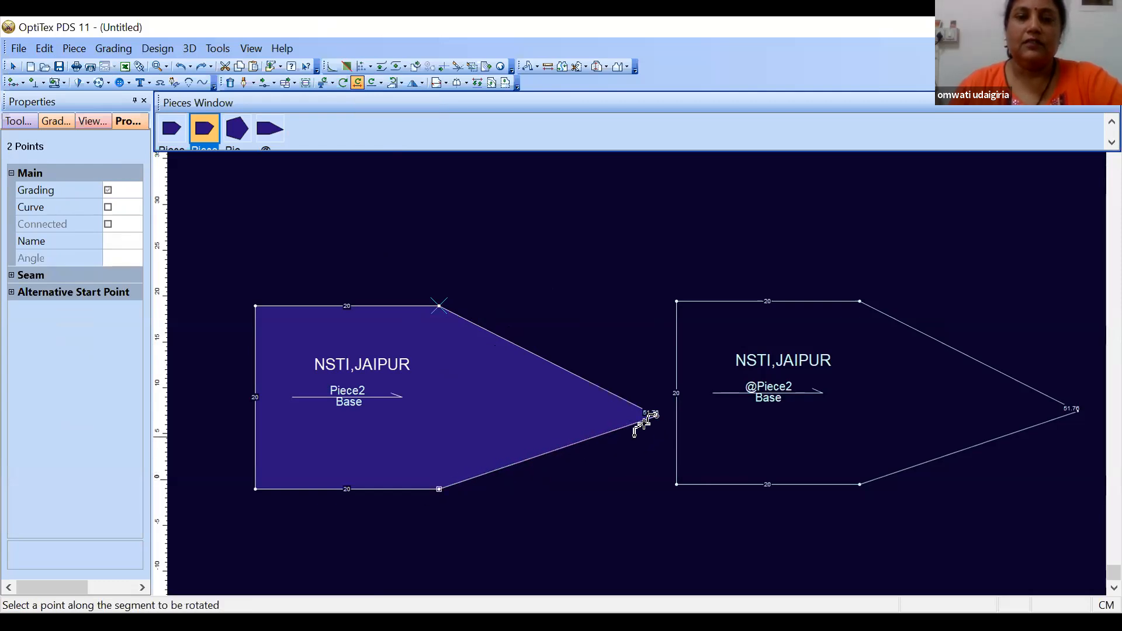
left_click(659, 345)
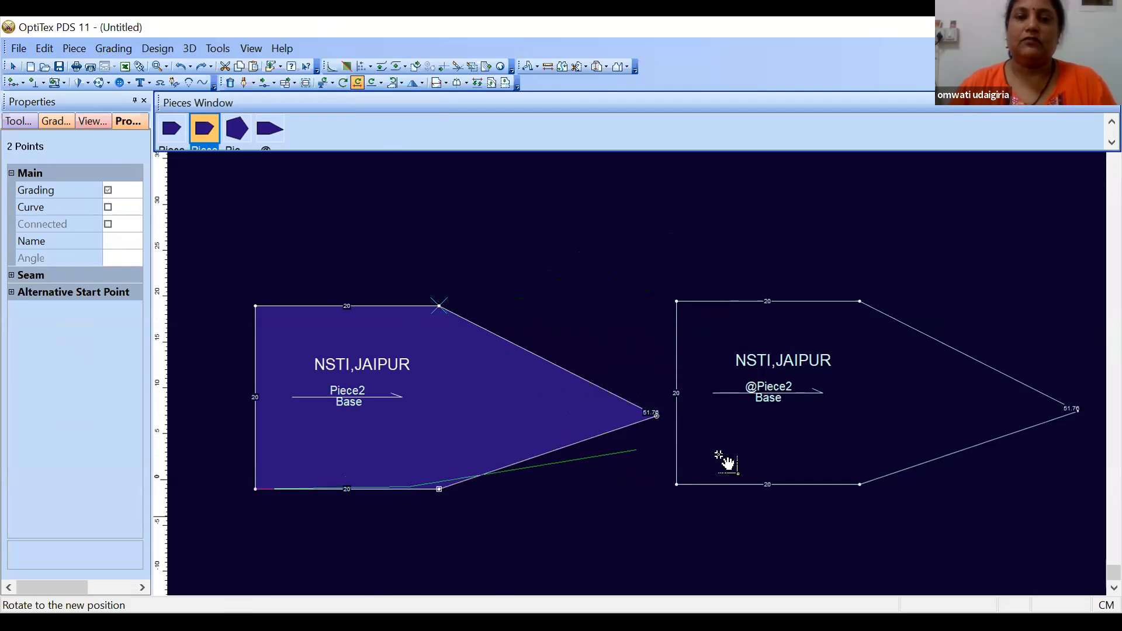
left_click(693, 331)
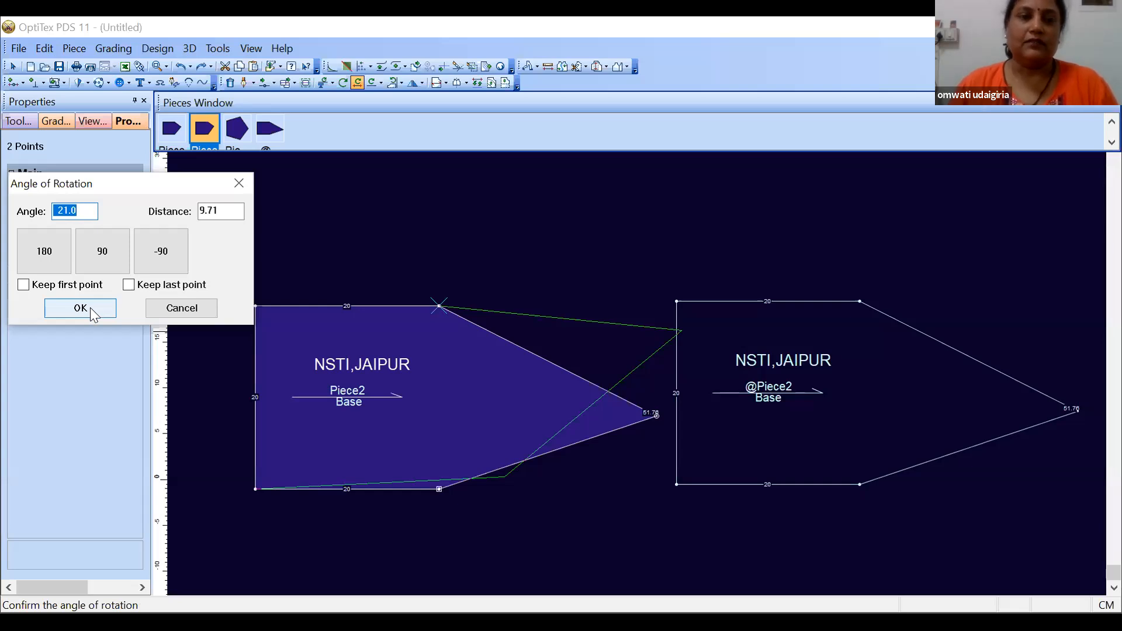
right_click(431, 233)
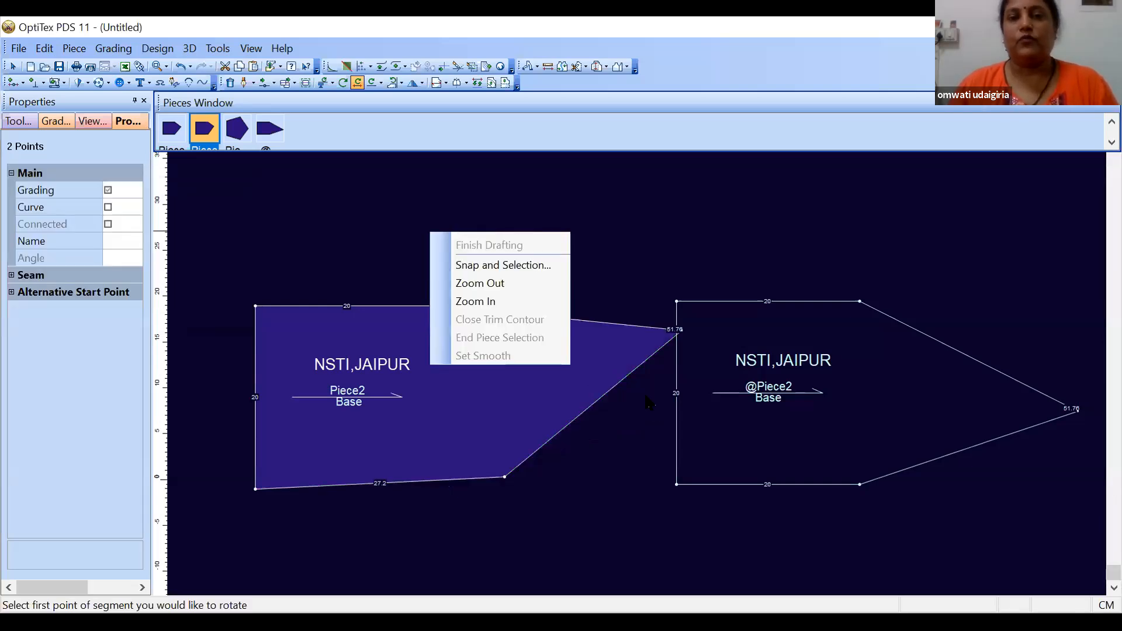
key("Return")
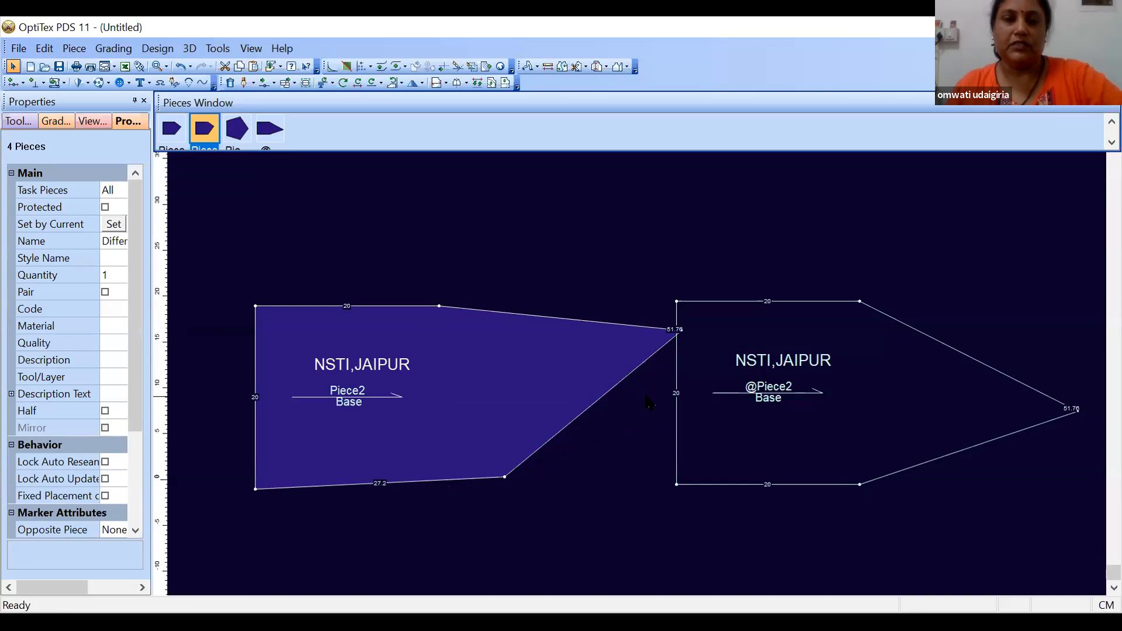
key("ctrl+z")
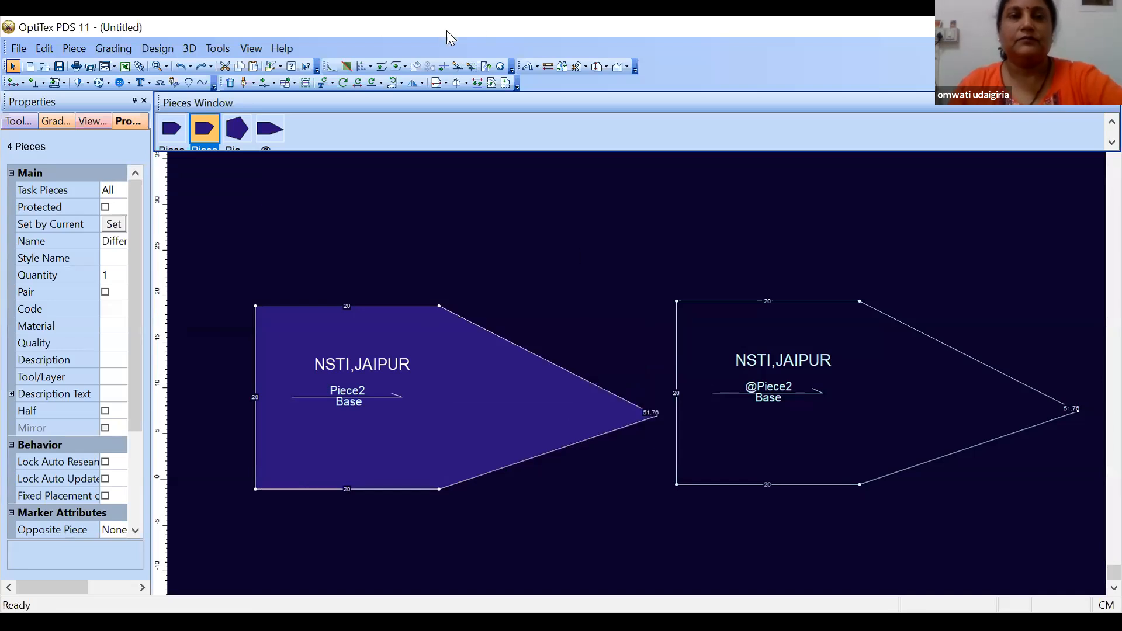
left_click(381, 82)
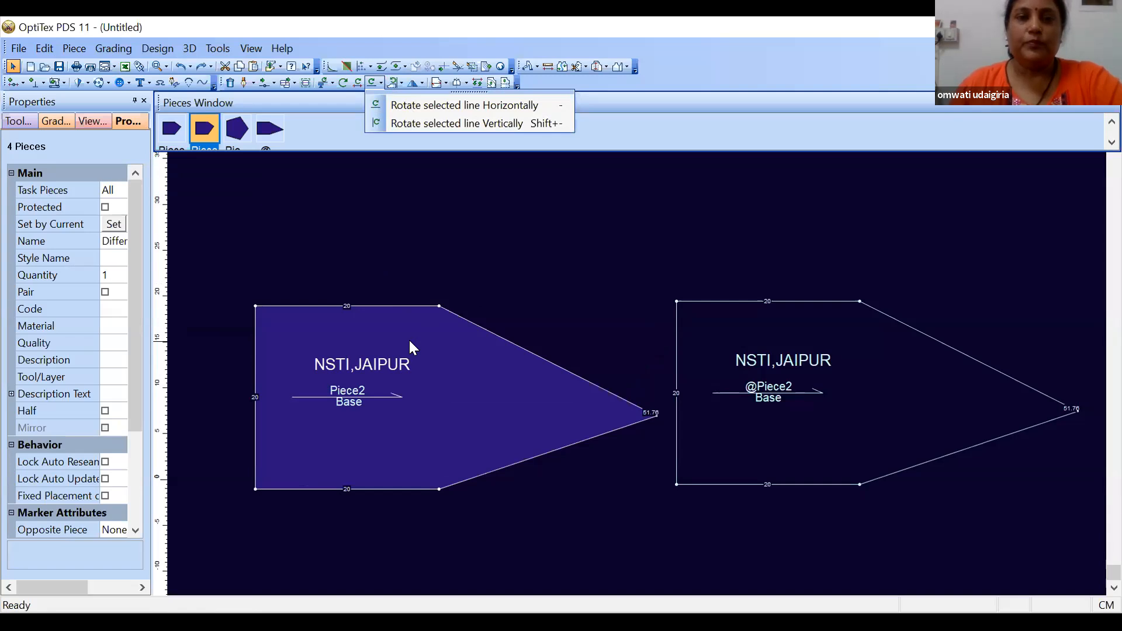
left_click(448, 107)
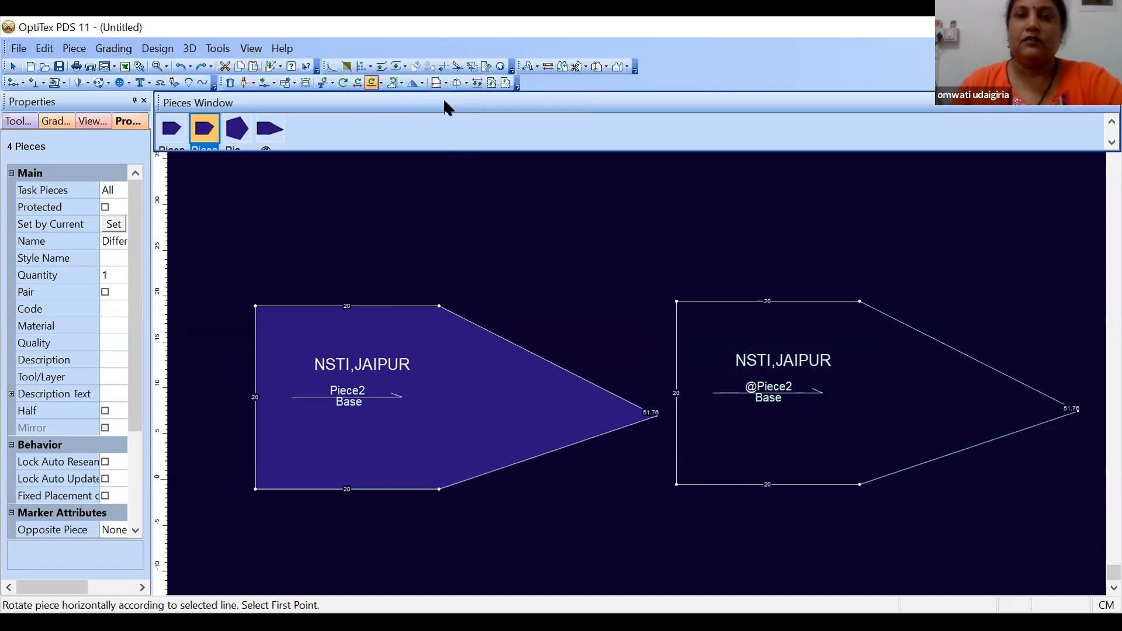
left_click(381, 82)
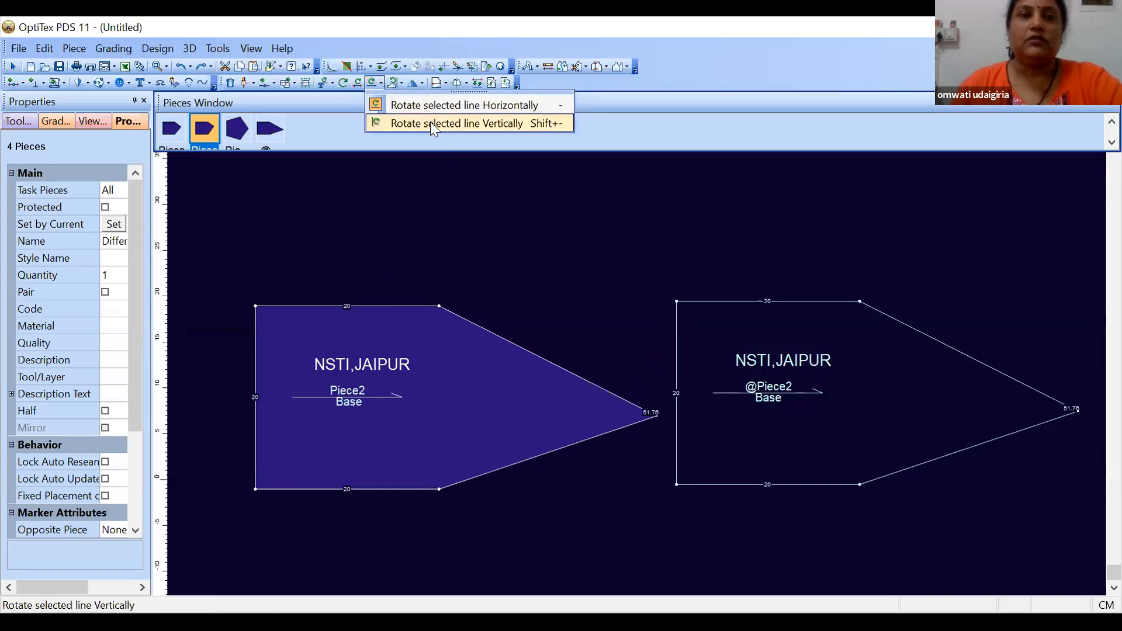
right_click(486, 240)
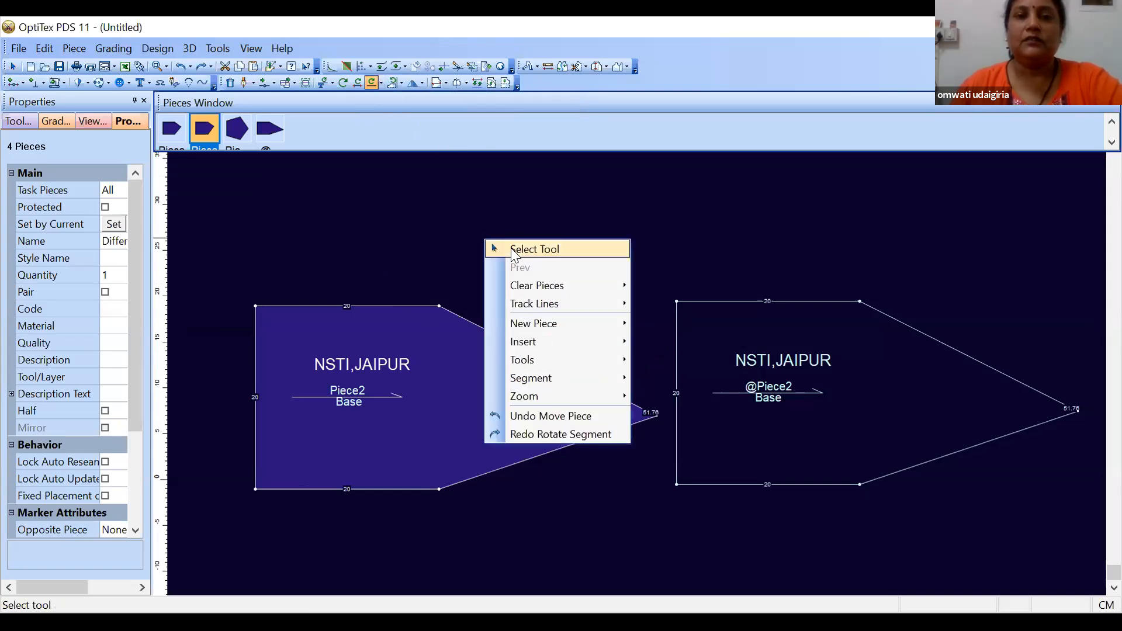
left_click(515, 246)
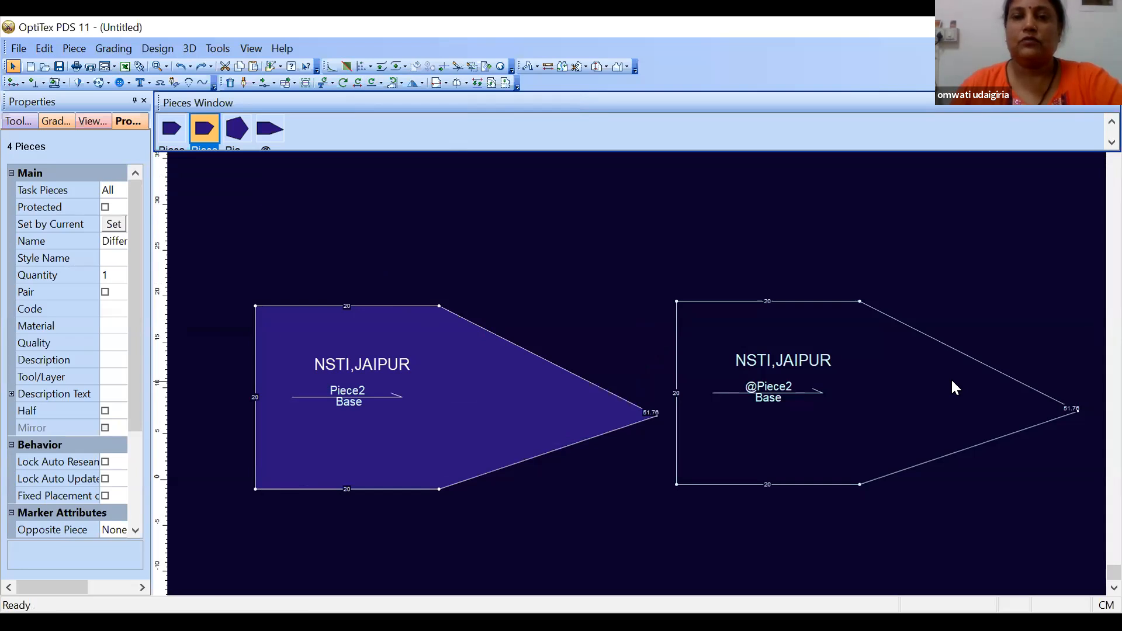
left_click(953, 386)
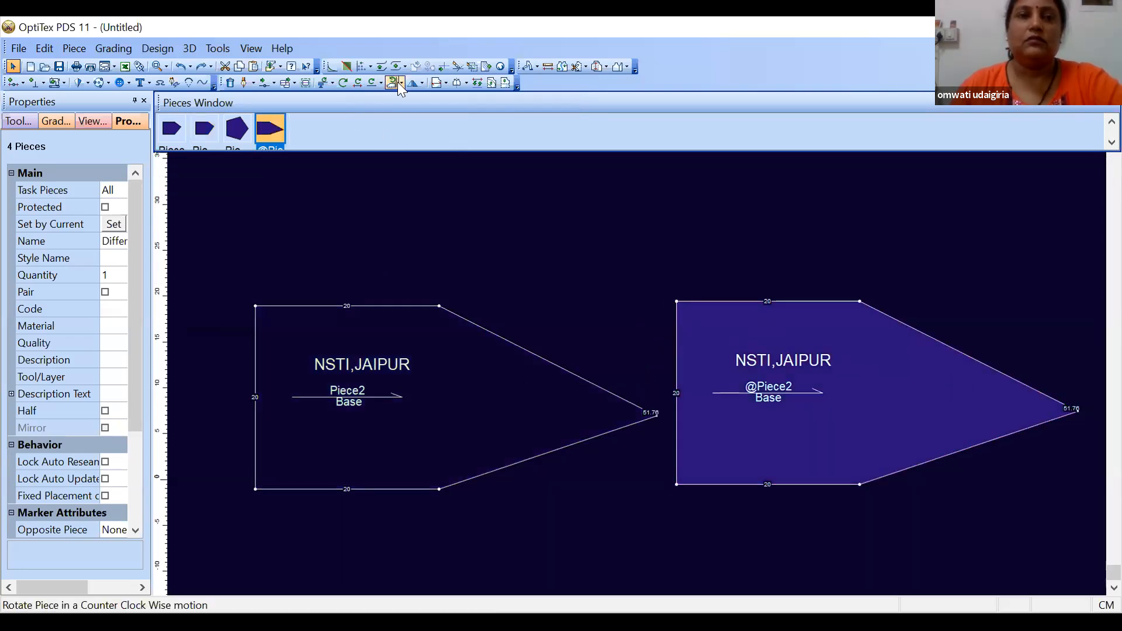
left_click(357, 83)
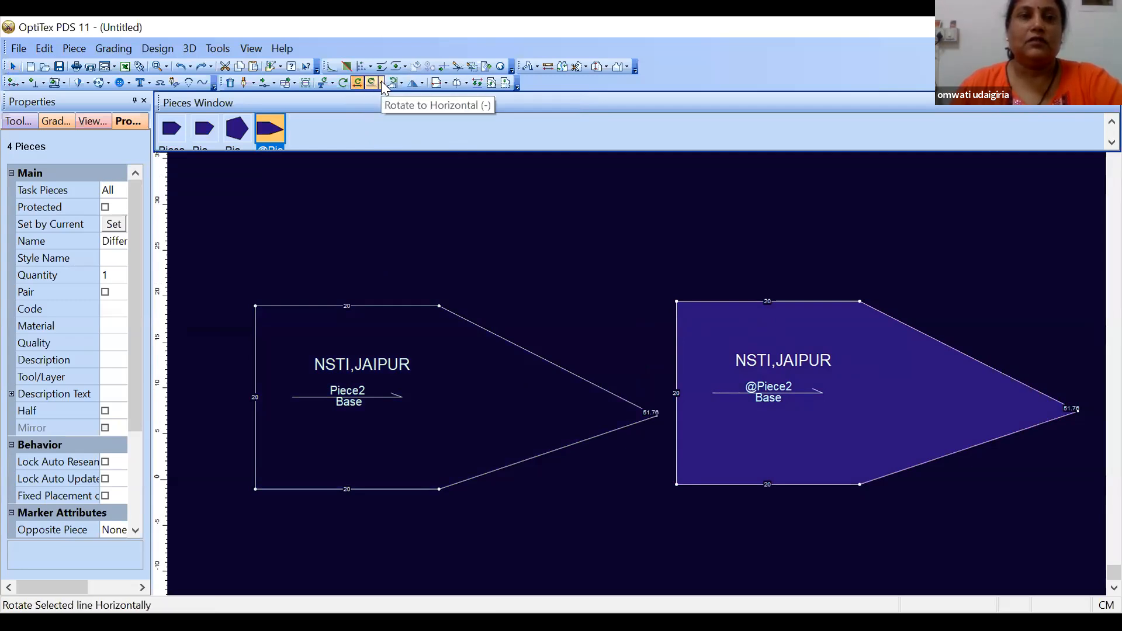
left_click(382, 83)
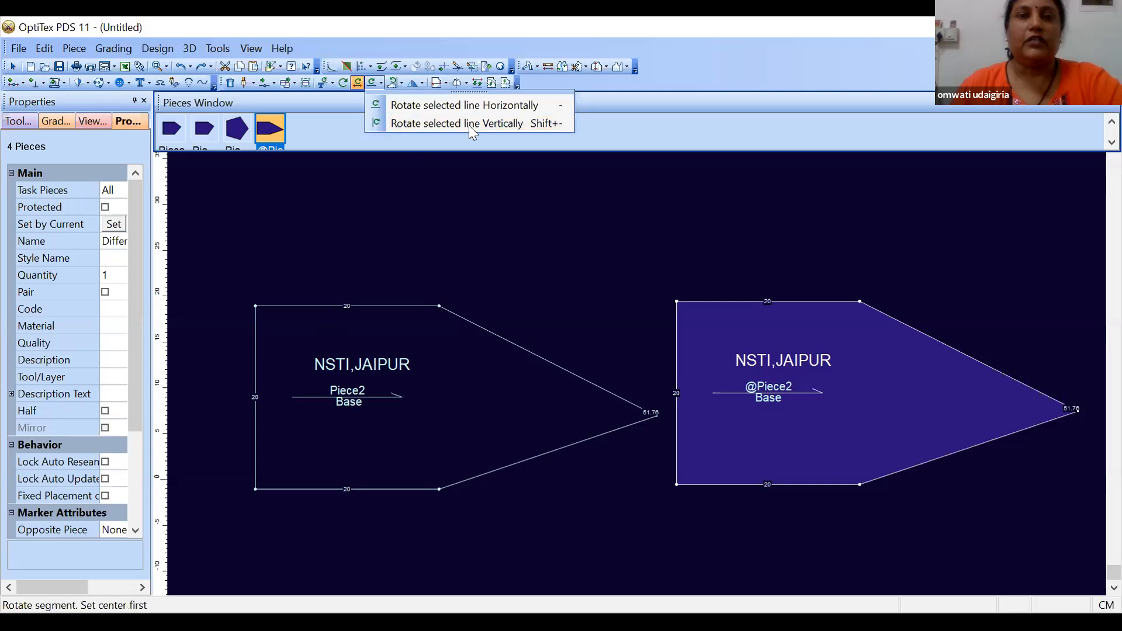
left_click(469, 124)
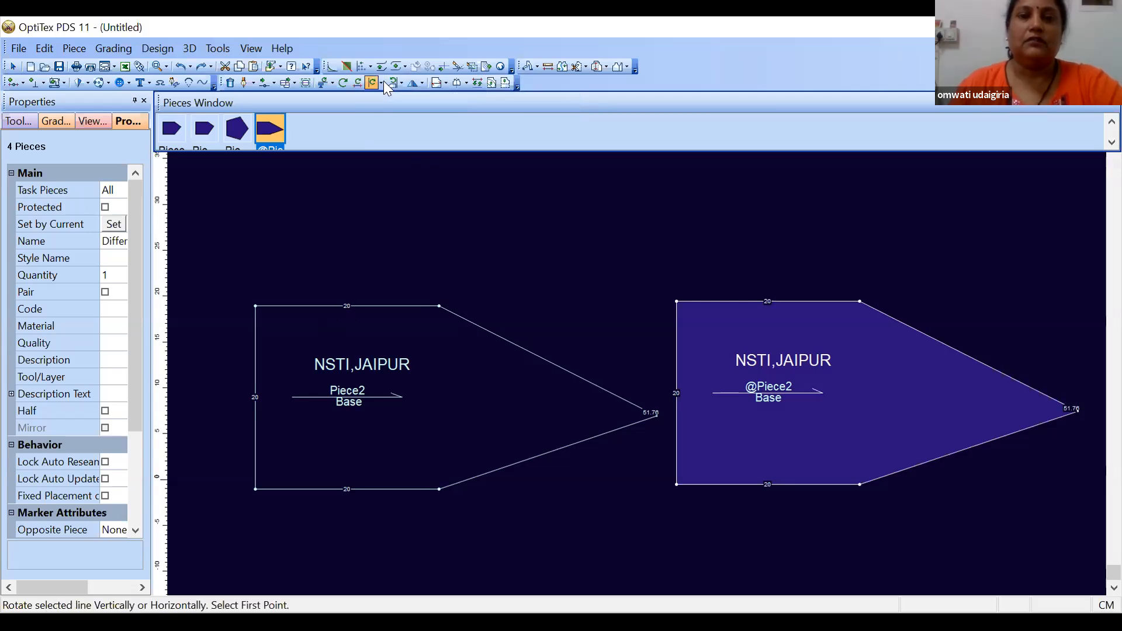
left_click(382, 83)
left_click(433, 108)
left_click(763, 332)
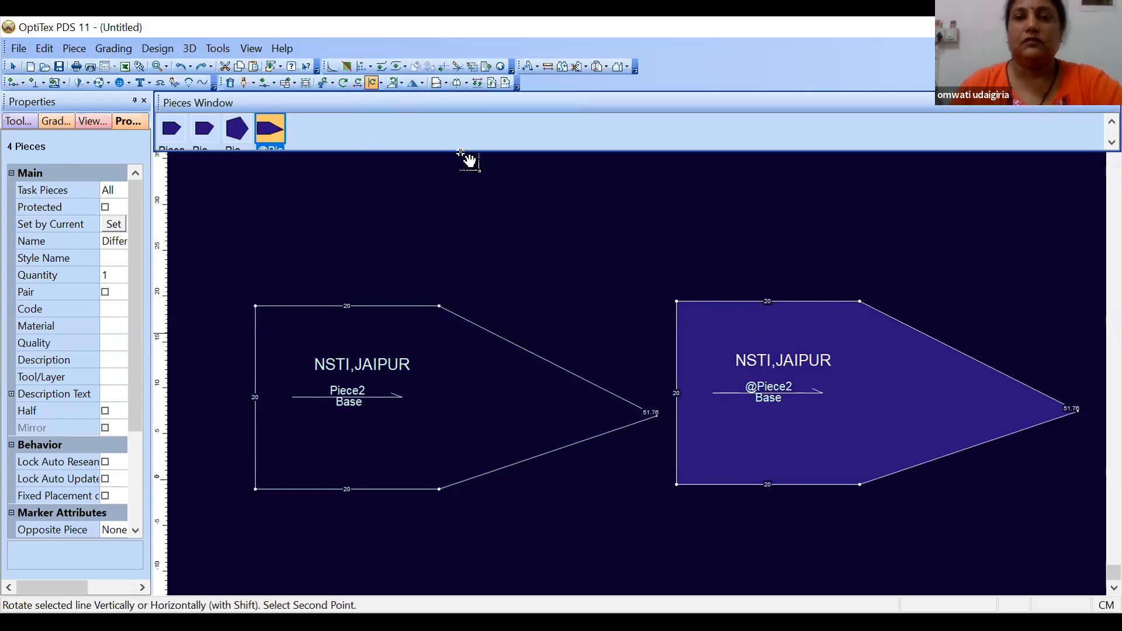
left_click(563, 240)
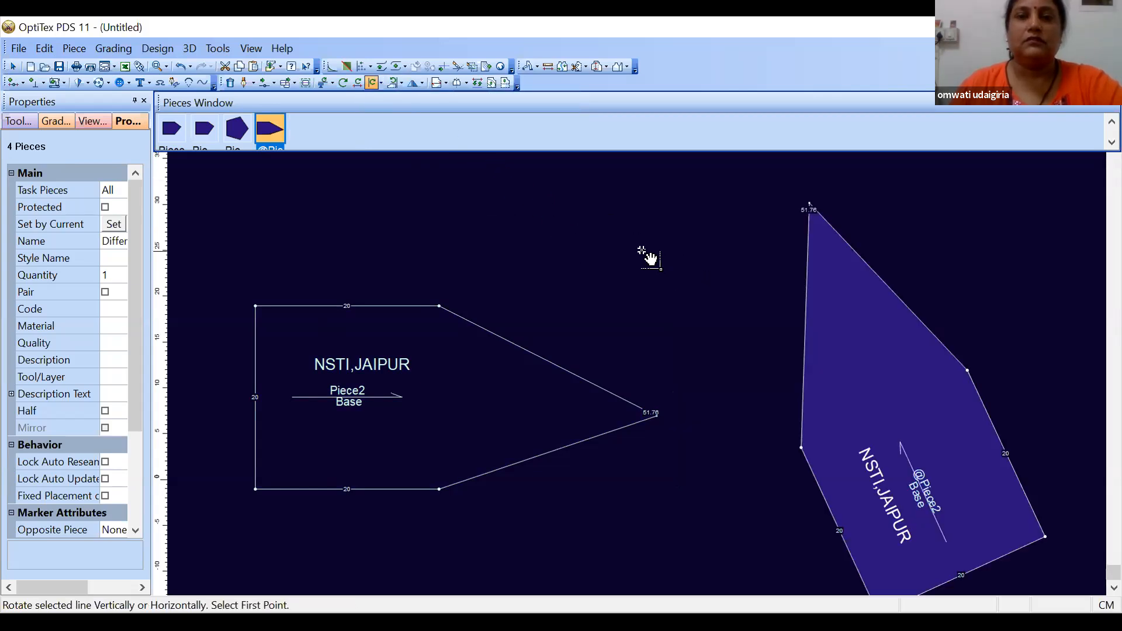
right_click(657, 262)
left_click(672, 259)
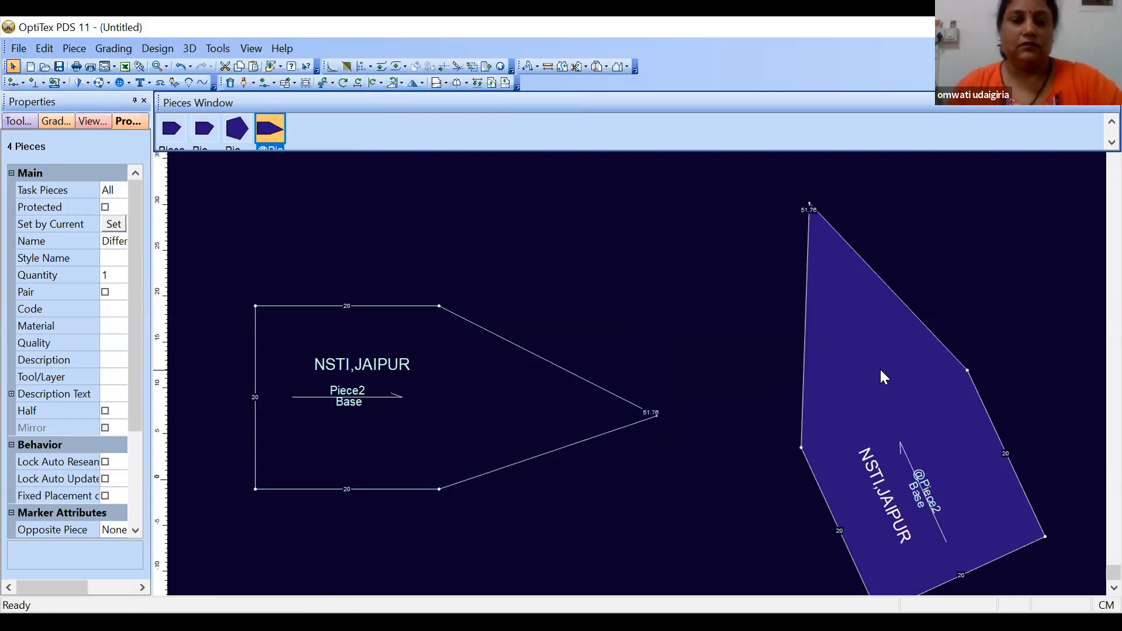
key("ctrl+z")
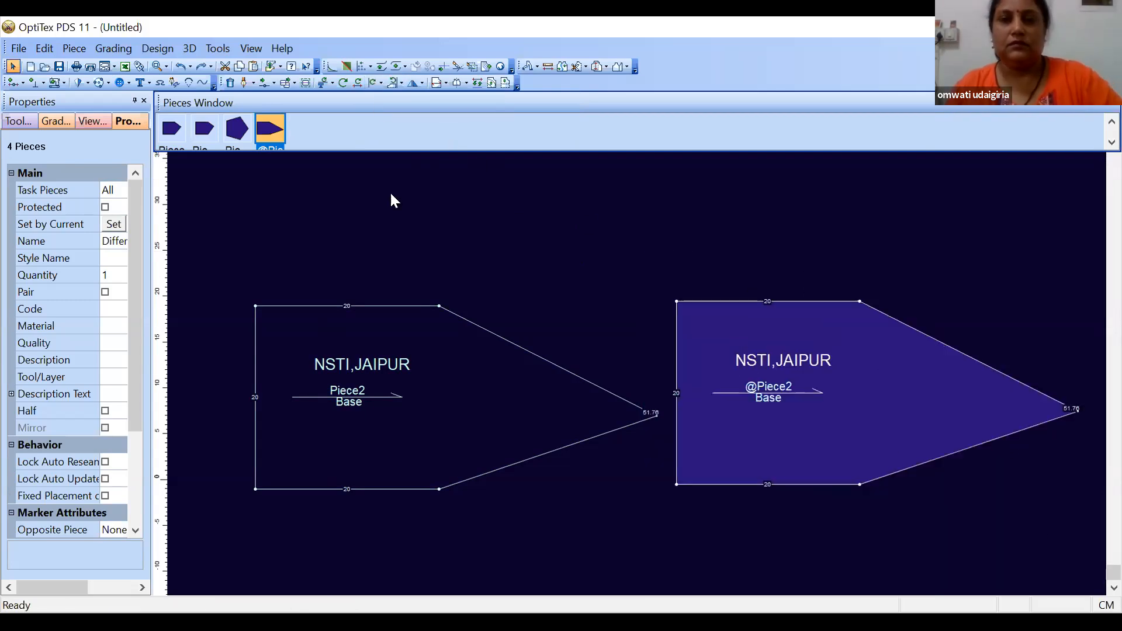
Step: Rotate Piece2 horizontally by two near-vertical selected lines, one from inside the piece to above it, the other beside the turned piece
left_click(381, 83)
left_click(413, 106)
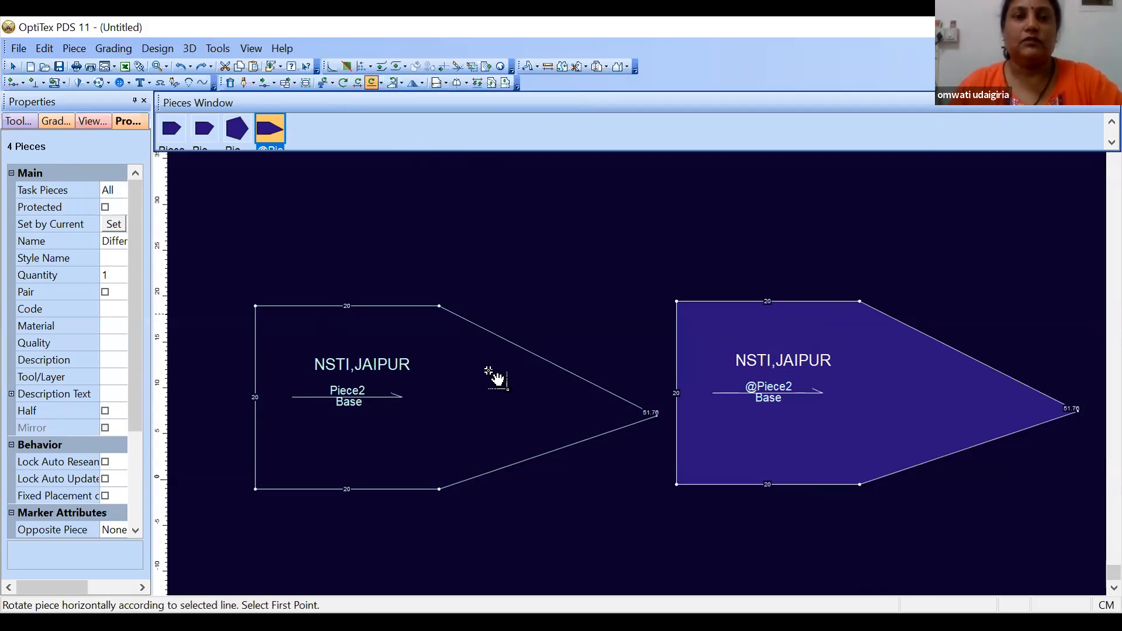
left_click(496, 378)
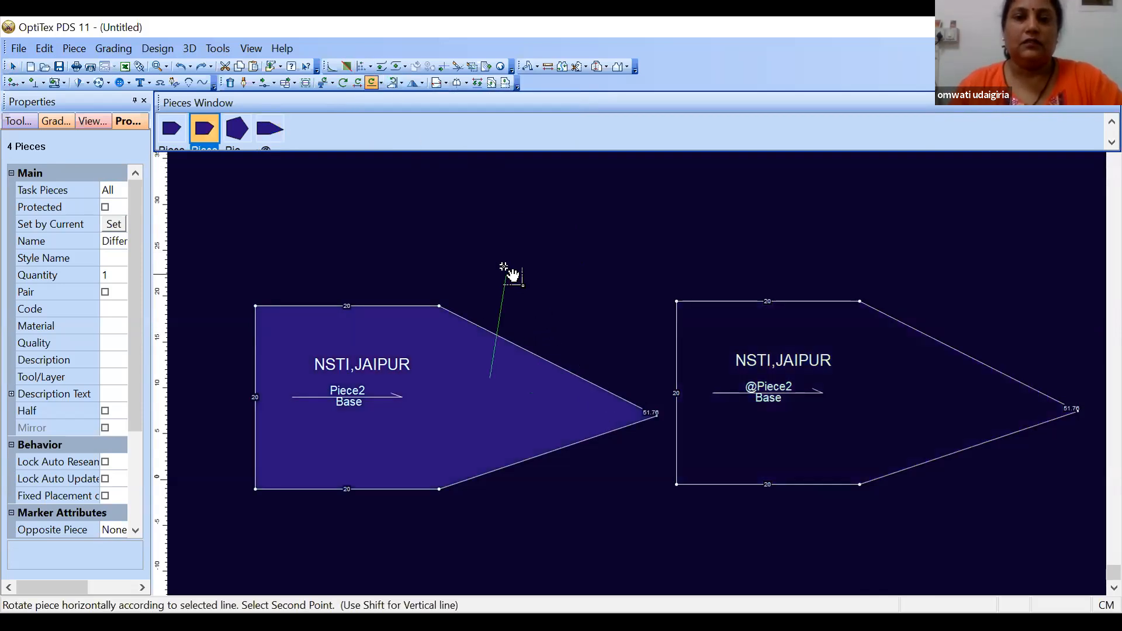
left_click(490, 250)
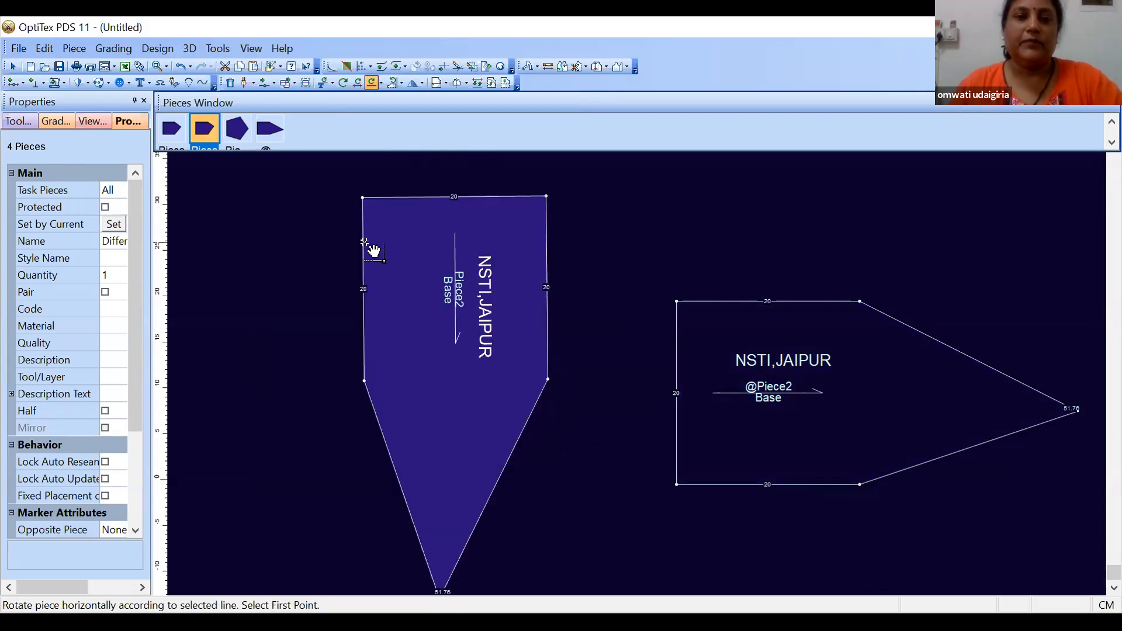
left_click(323, 248)
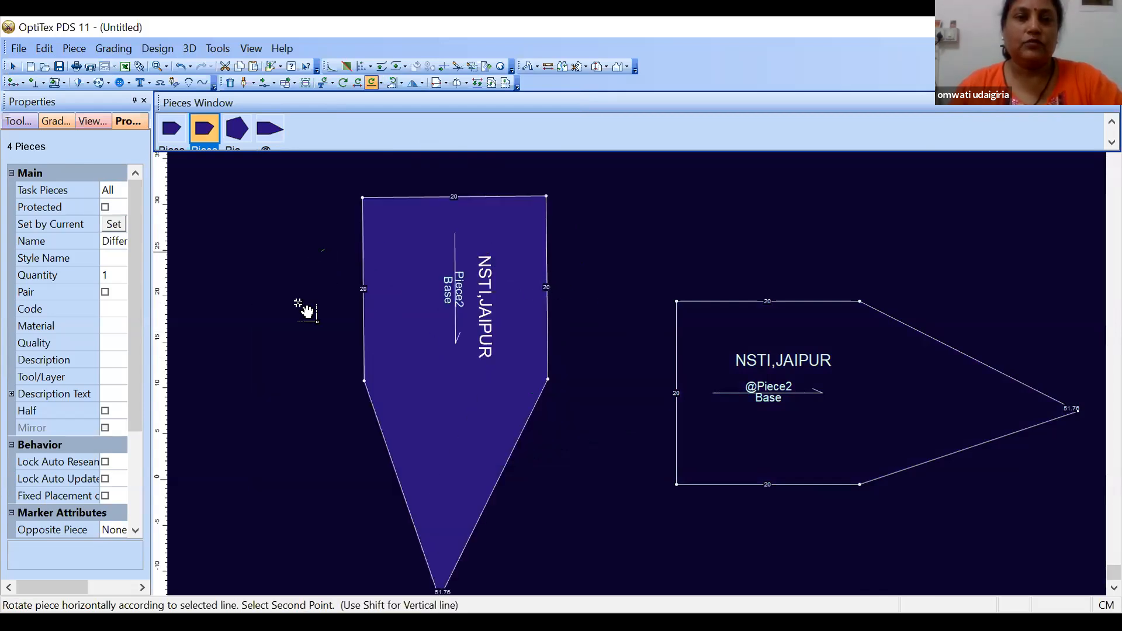
left_click(303, 409)
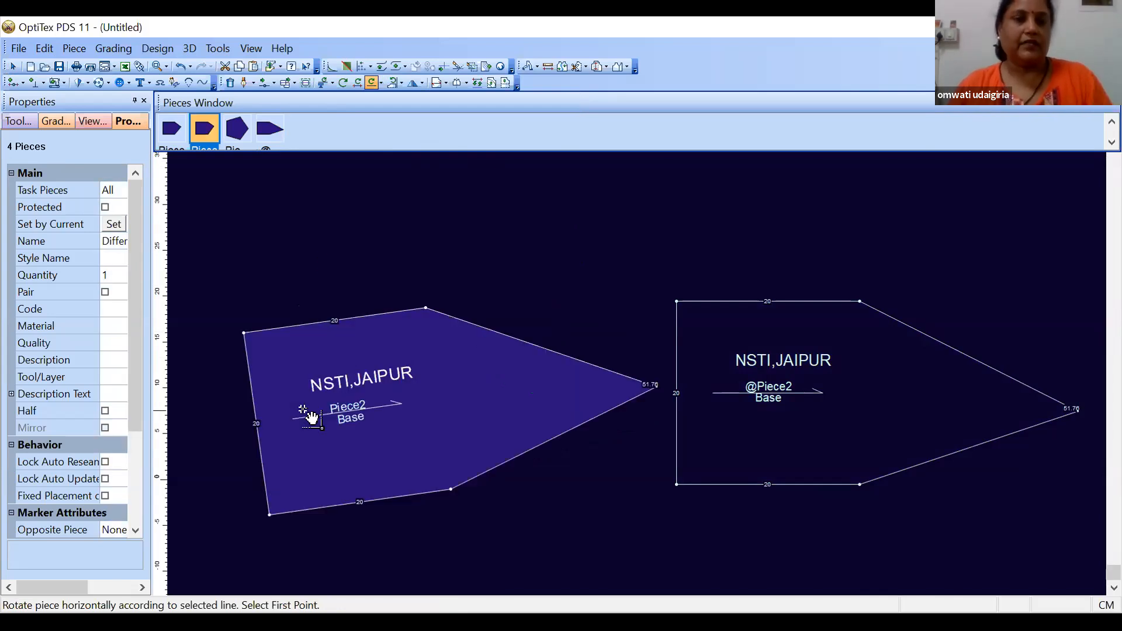
right_click(421, 190)
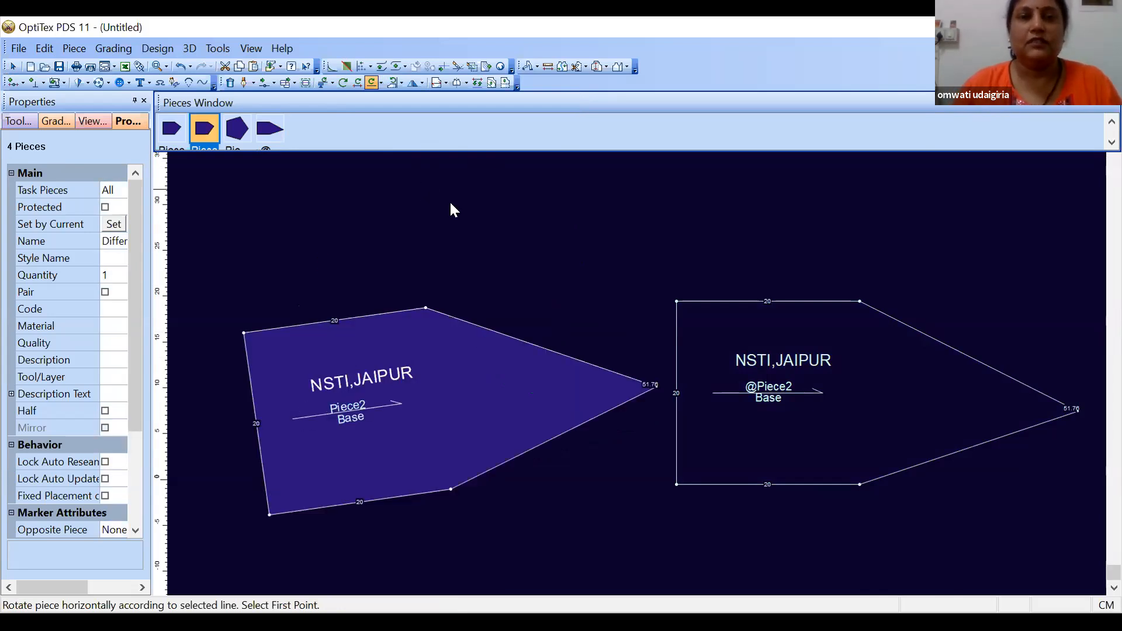
left_click(454, 202)
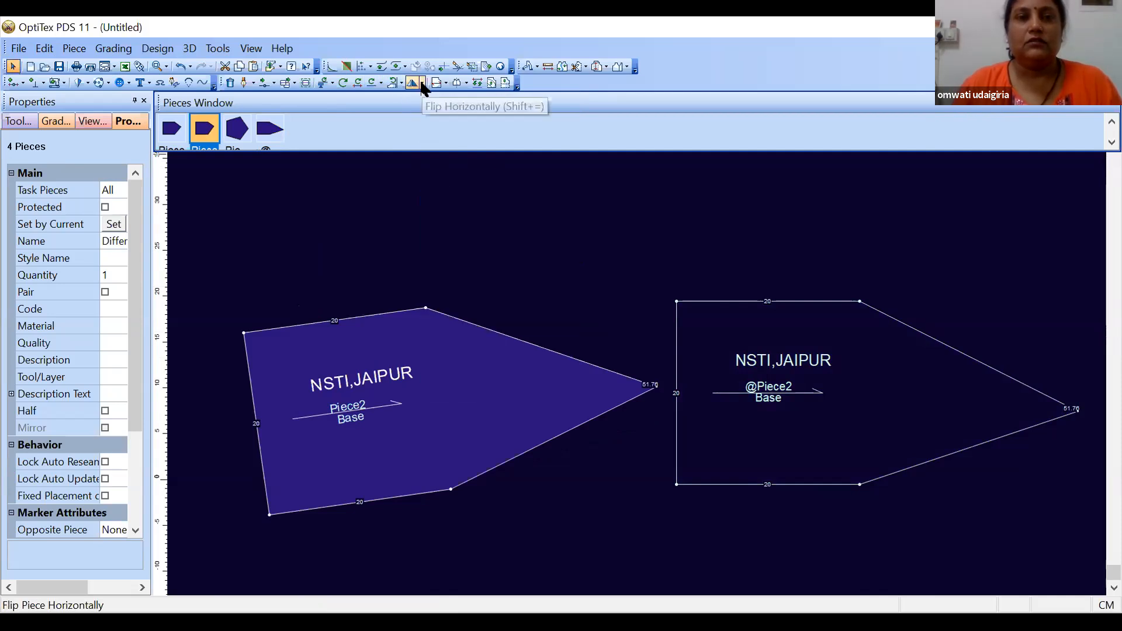
left_click(420, 83)
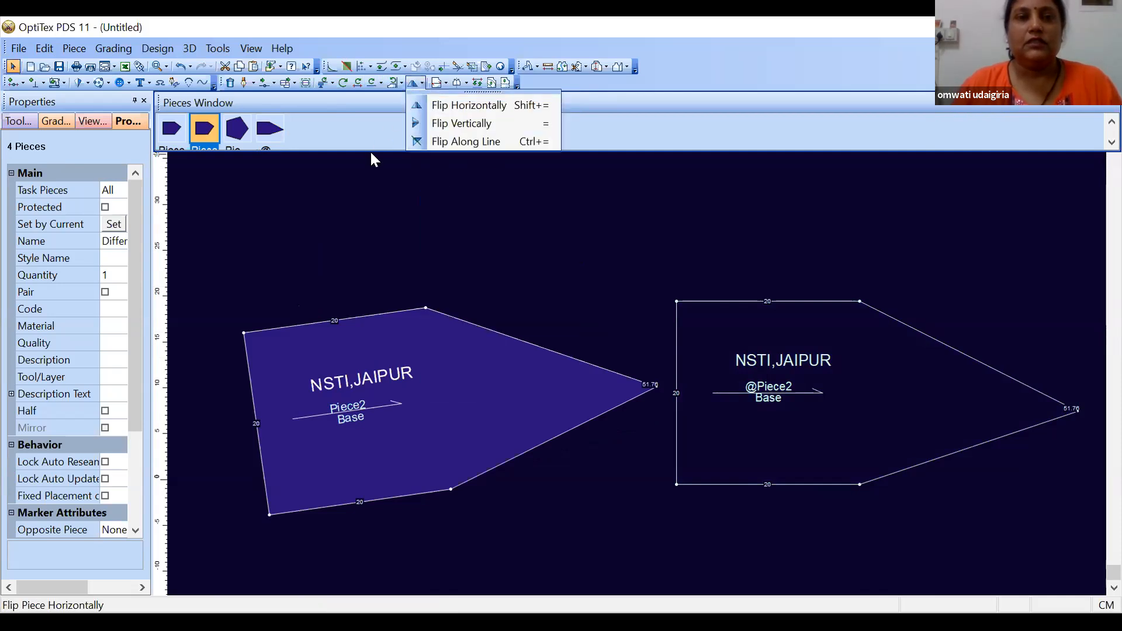
left_click(382, 84)
left_click(405, 124)
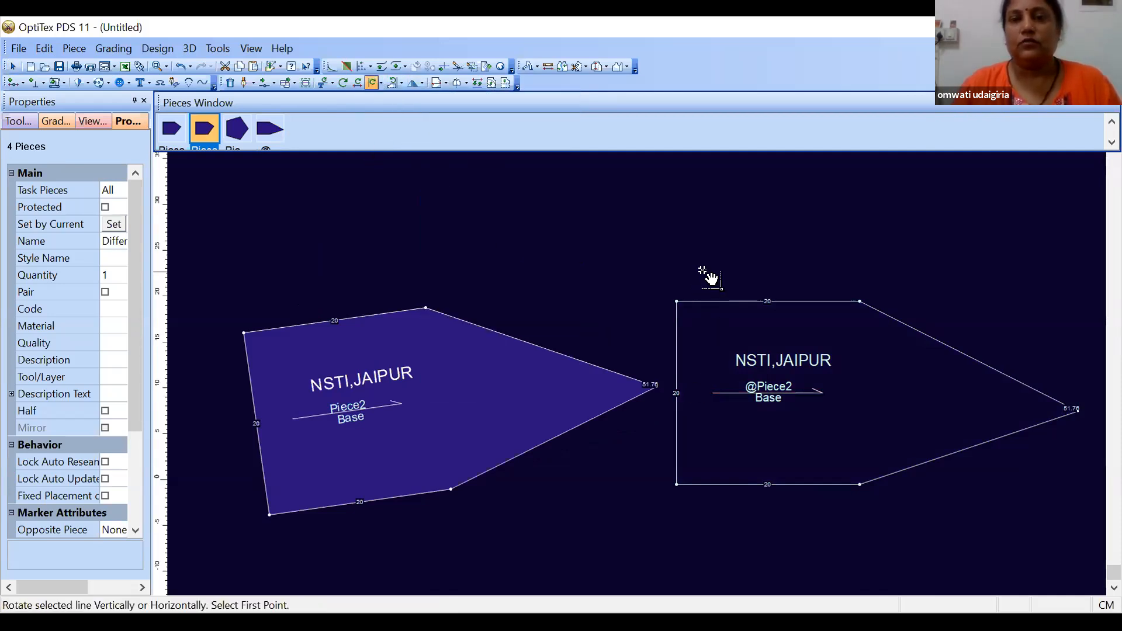
left_click(695, 271)
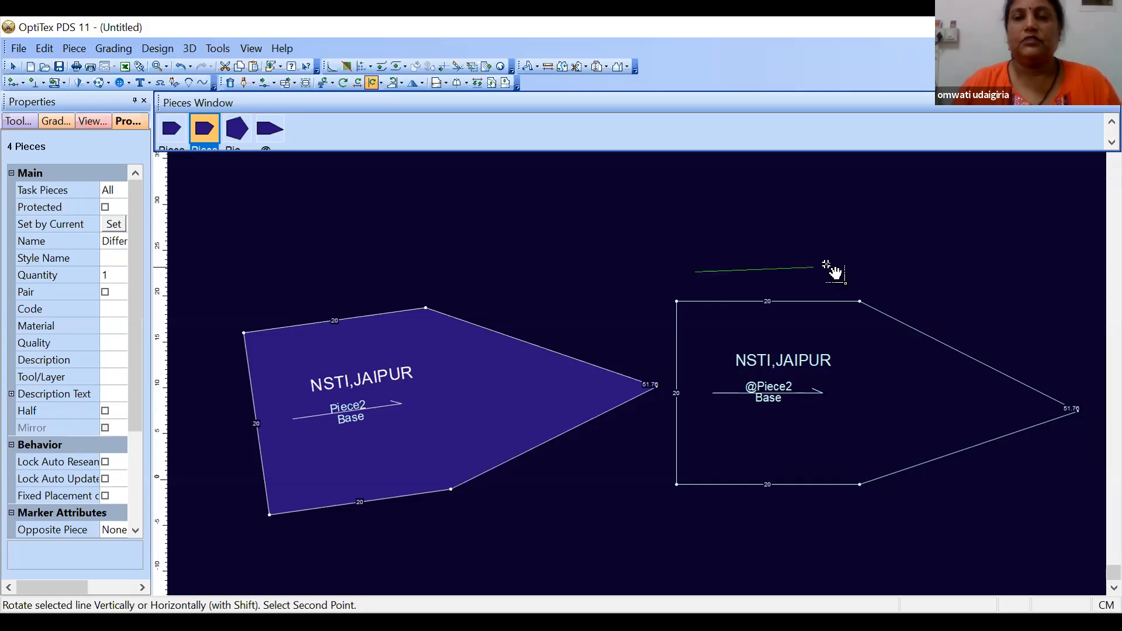
left_click(833, 270)
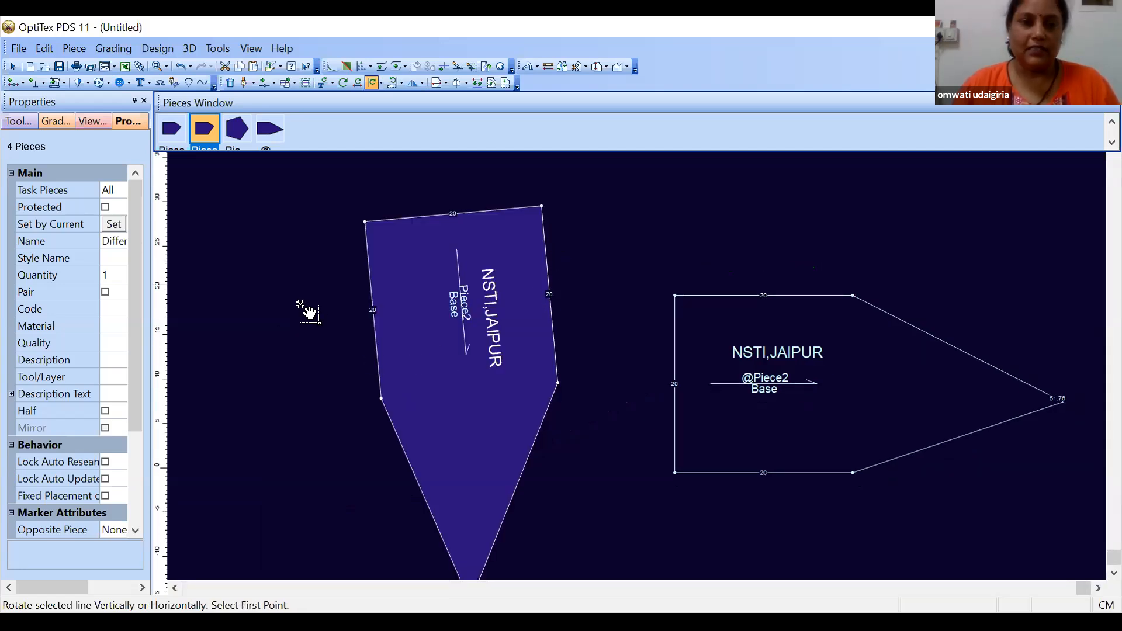
Step: Adjust Piece2 by two near-vertical lines beside it, and turn it sideways by a horizontal line across its lower part
left_click(302, 285)
left_click(307, 425)
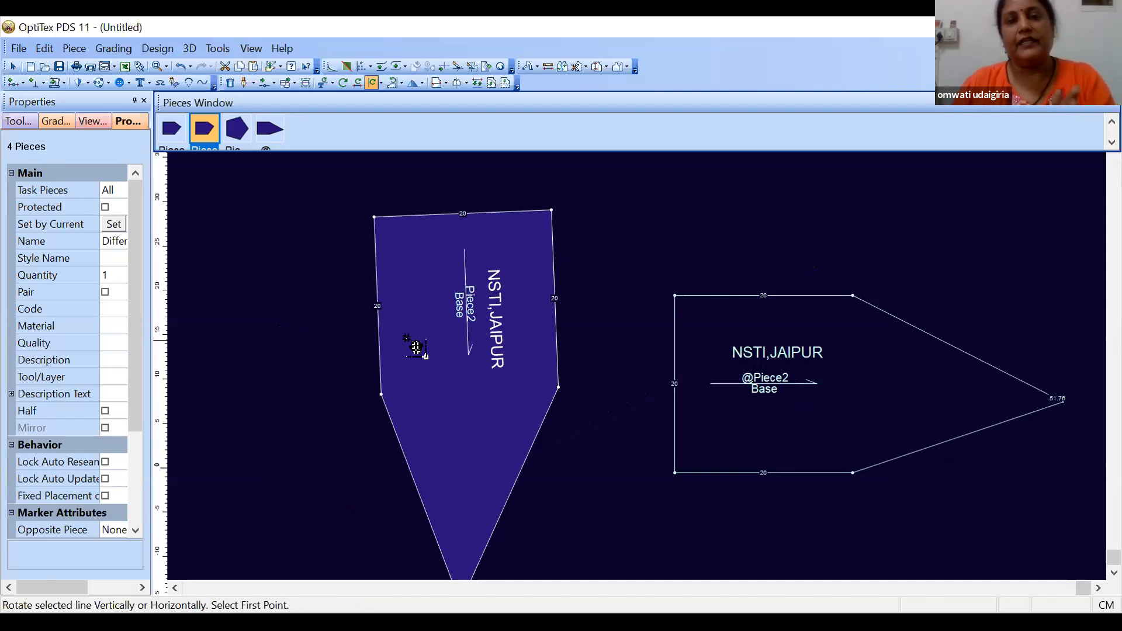
left_click(318, 248)
left_click(318, 383)
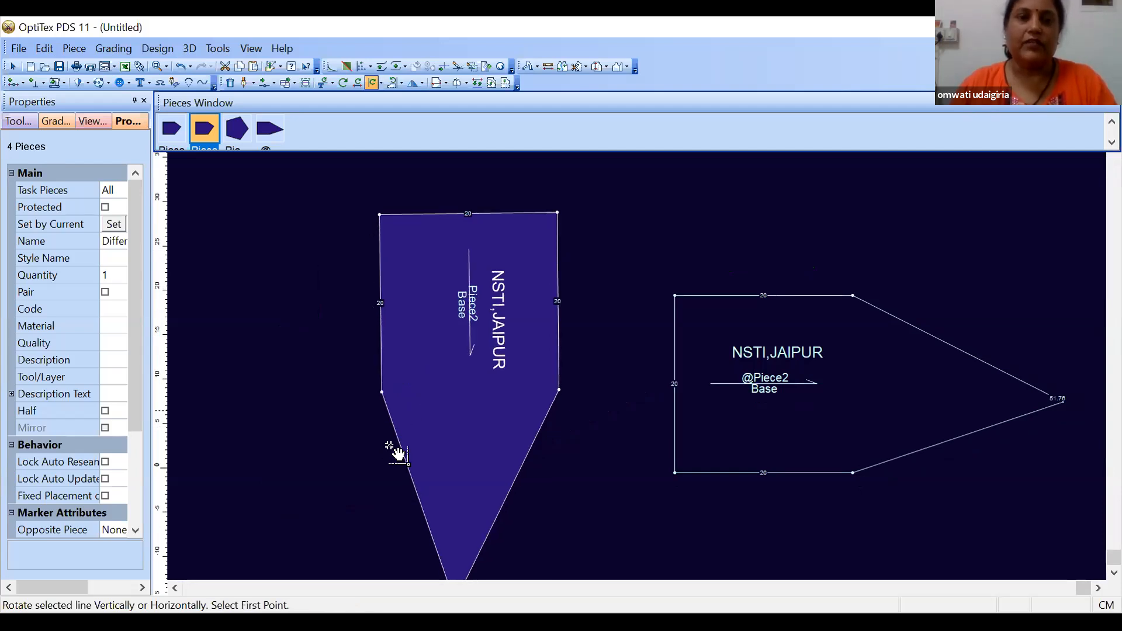
left_click(289, 467)
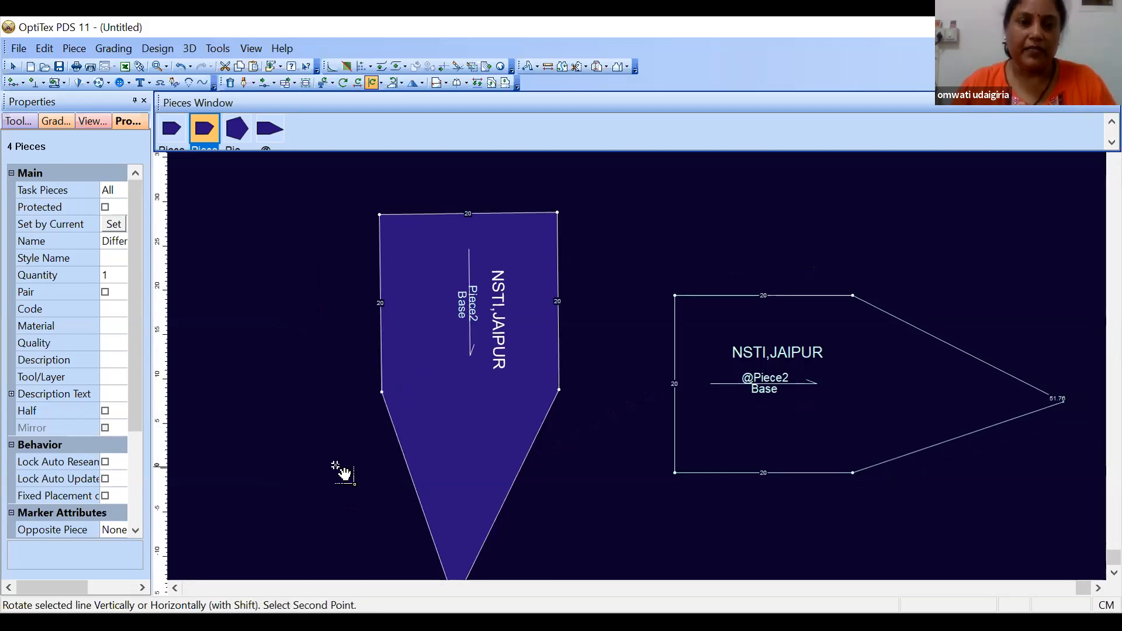
left_click(487, 467)
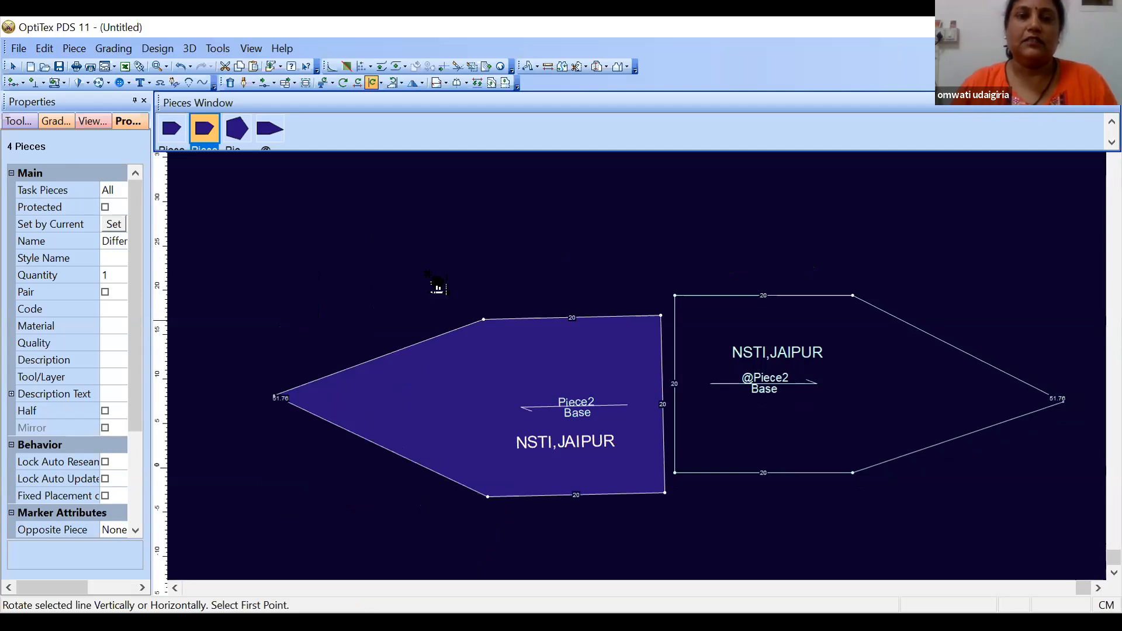
right_click(429, 274)
key("Escape")
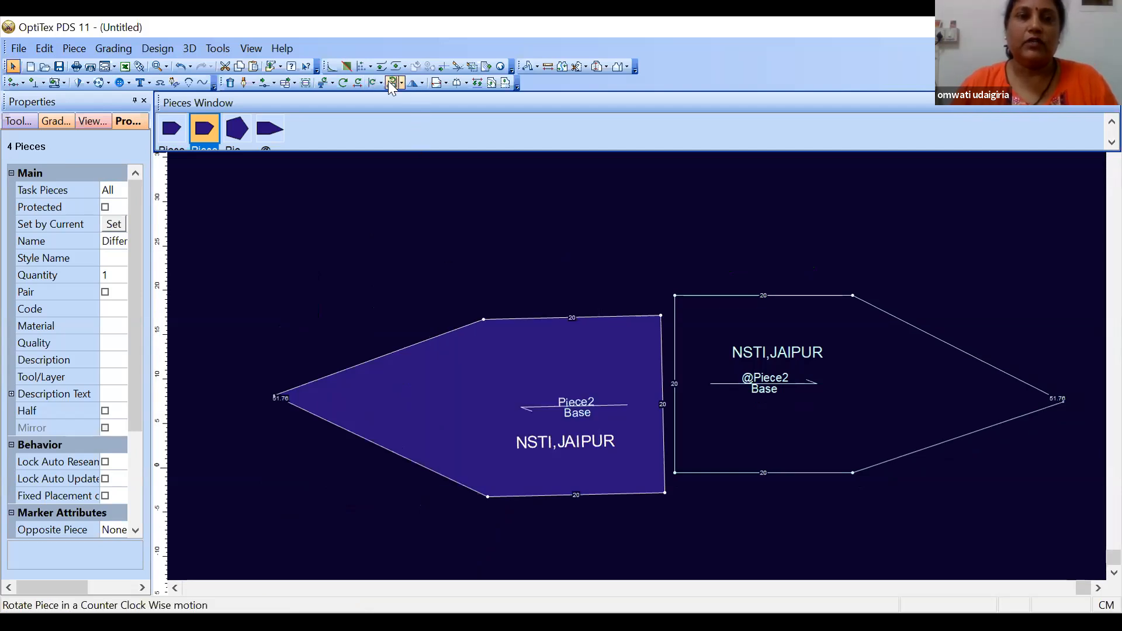
Step: Rotate Piece2 horizontally by a nearly horizontal line above it, and again by a nearly vertical line above its tapered end
left_click(380, 83)
left_click(397, 109)
left_click(327, 284)
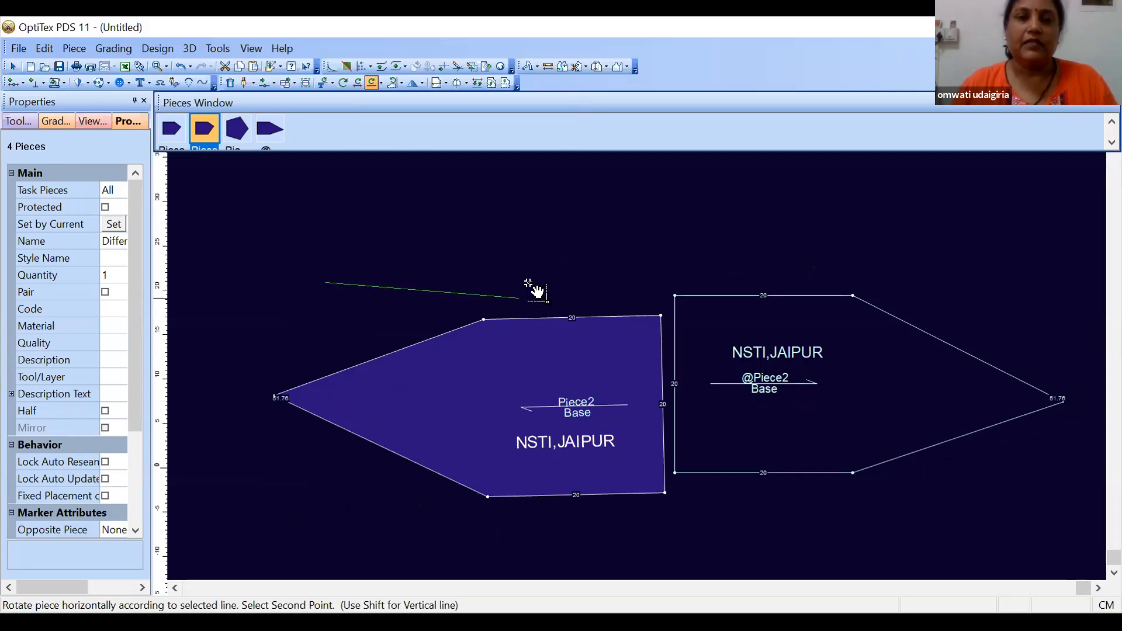
left_click(528, 285)
left_click(391, 230)
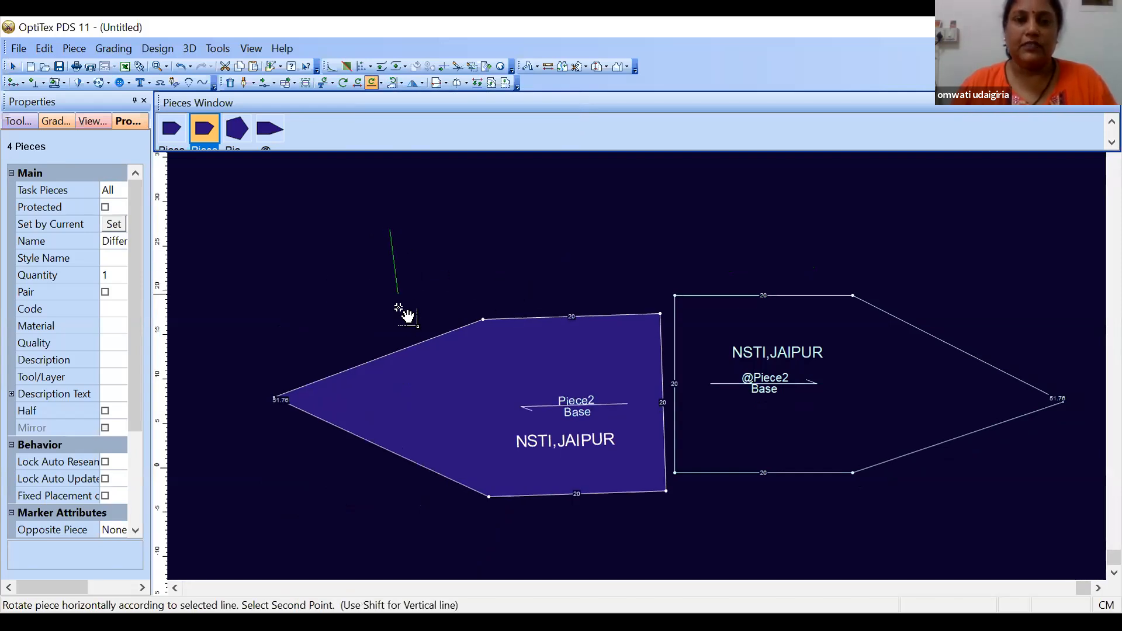
left_click(401, 325)
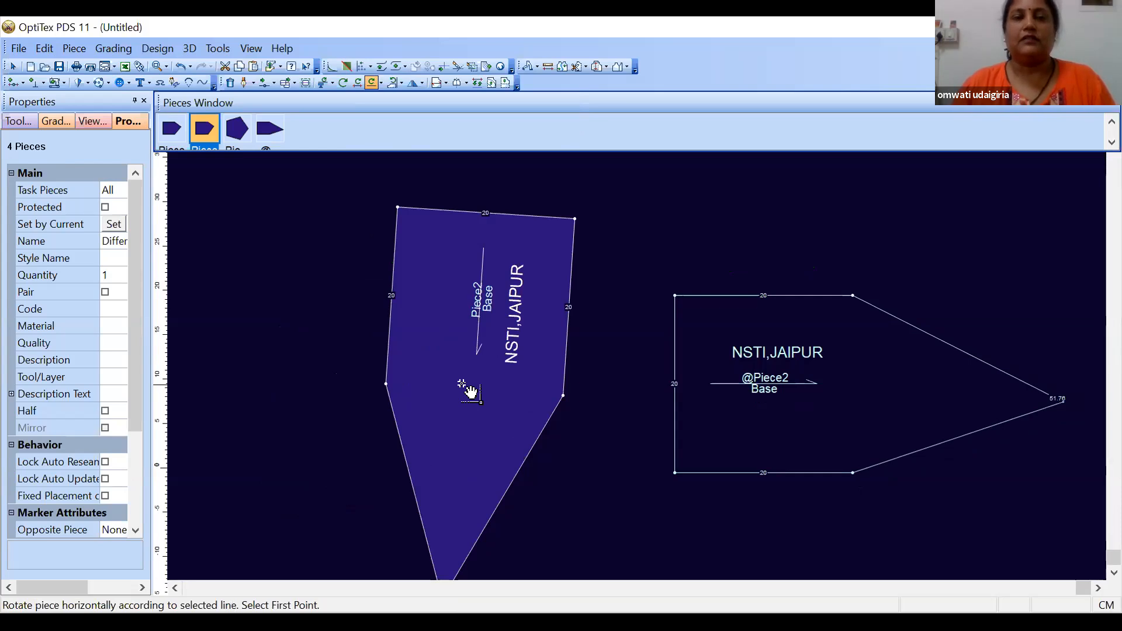
right_click(365, 256)
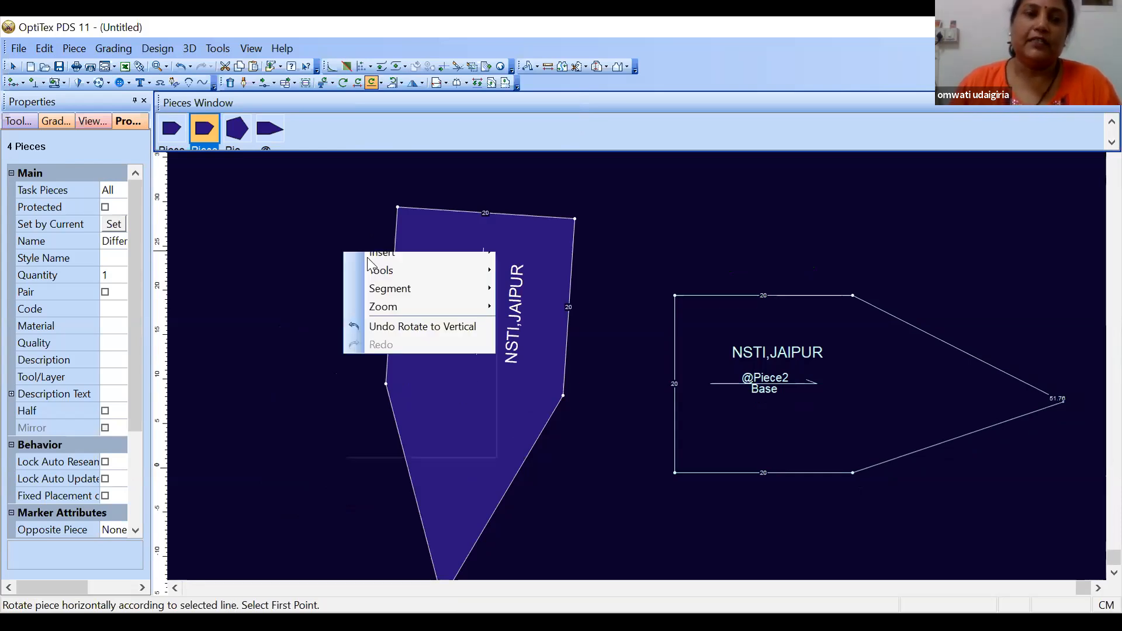
left_click(380, 260)
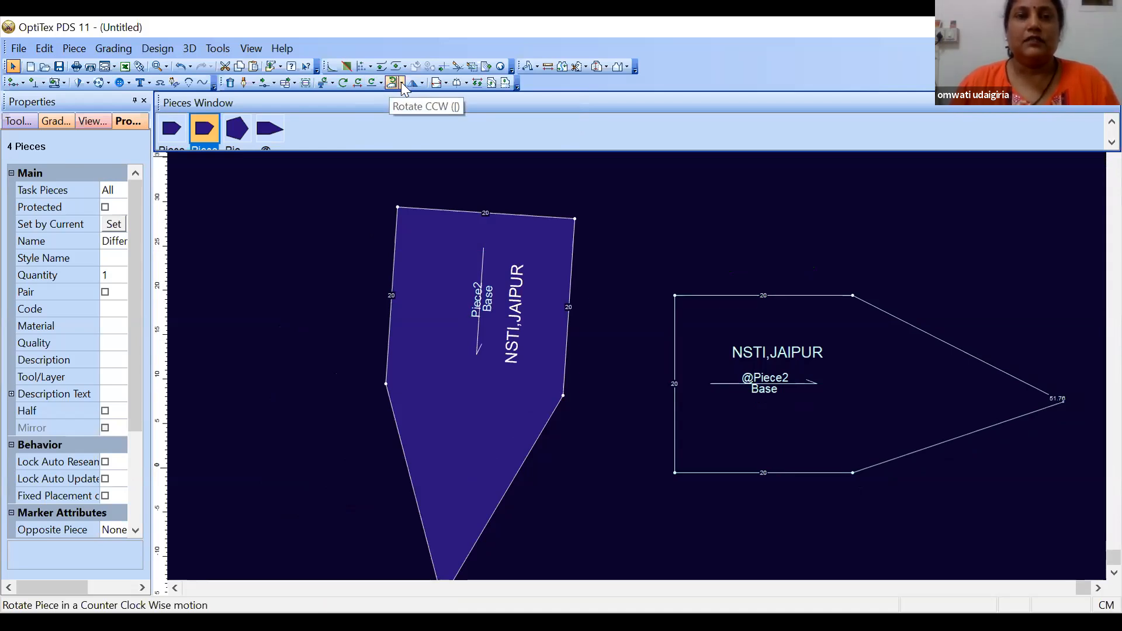
Step: Rotate Piece2 clockwise, try the counterclockwise rotation, and undo the counterclockwise one
left_click(402, 84)
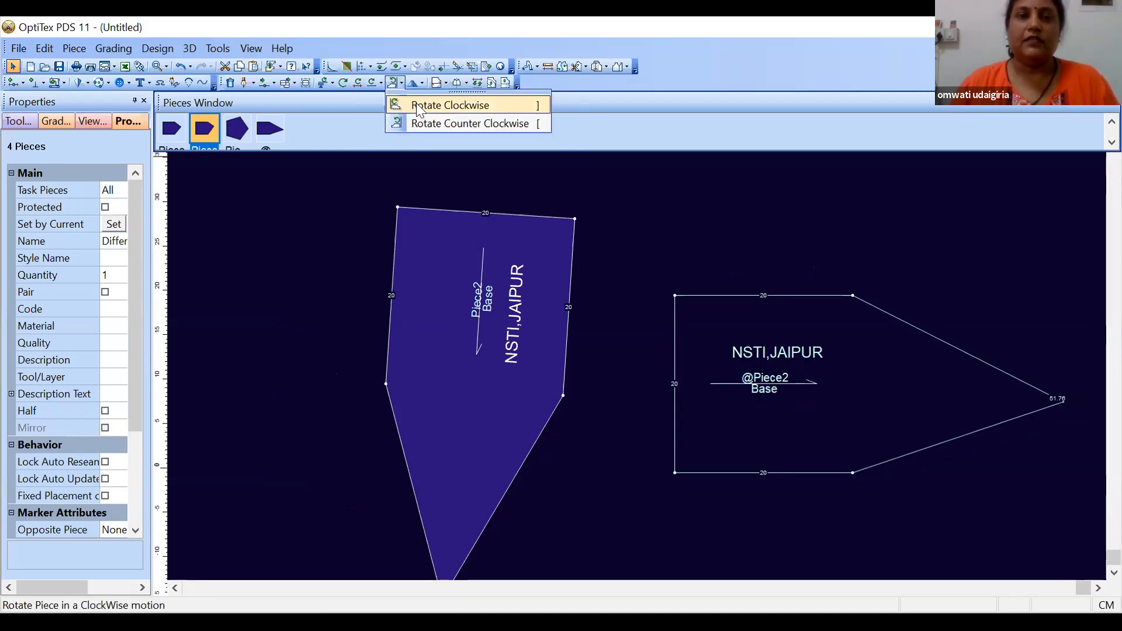
left_click(420, 106)
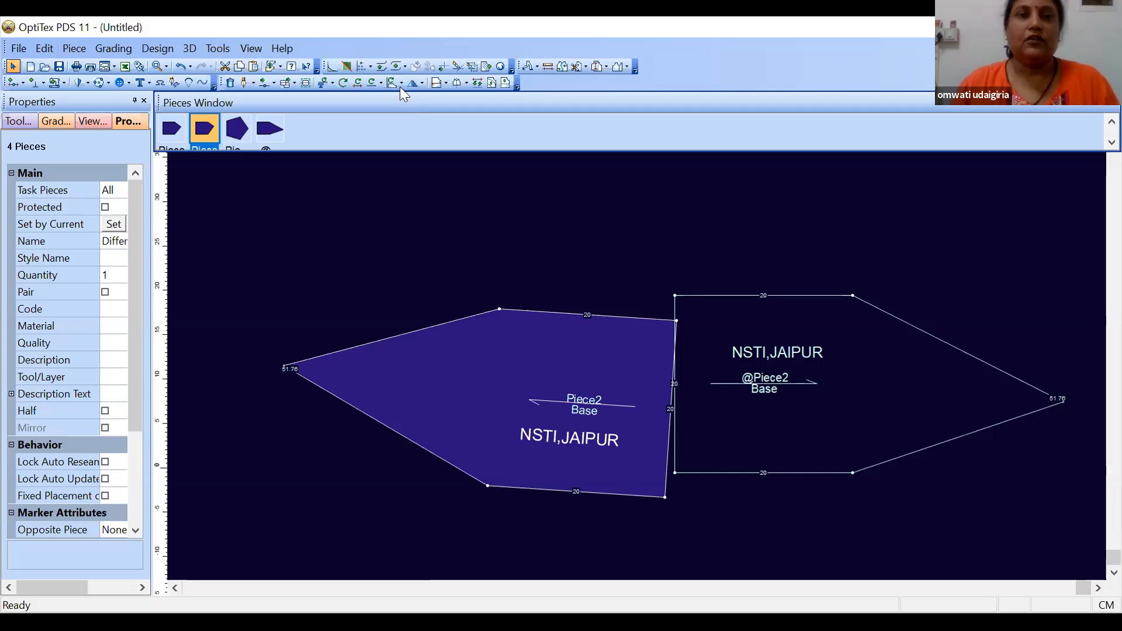
left_click(401, 85)
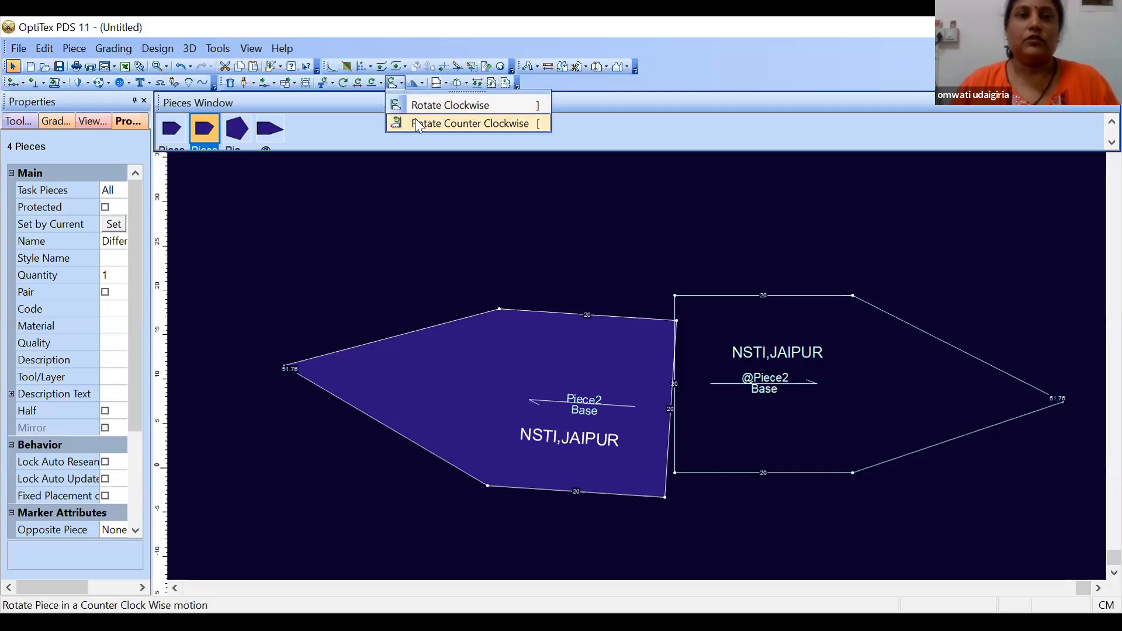
left_click(419, 124)
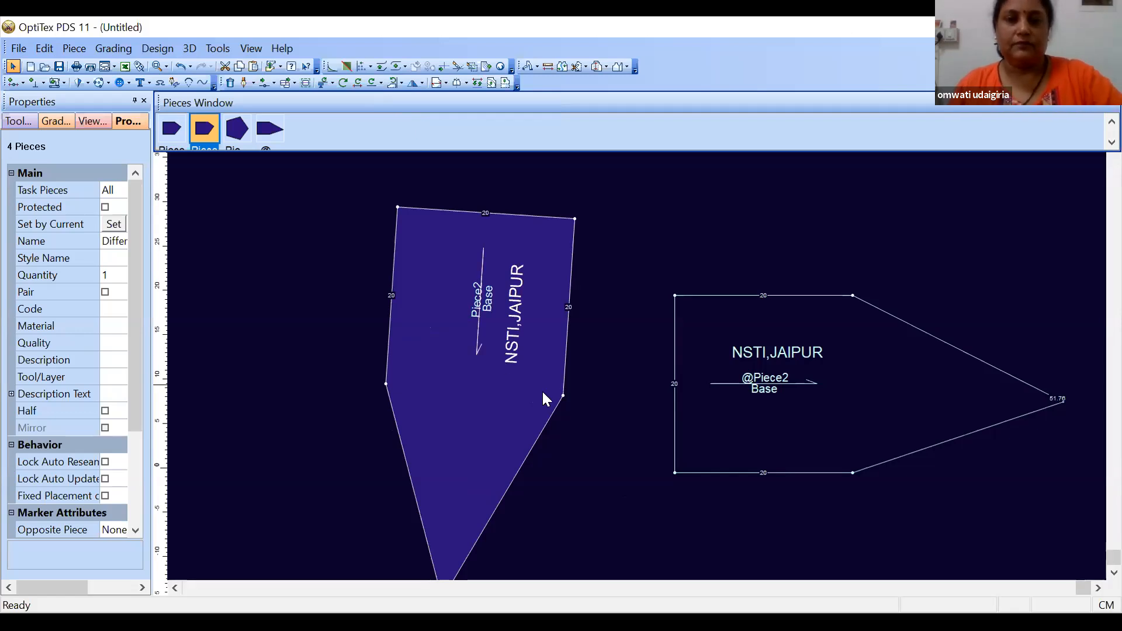
key("ctrl+z")
left_click_drag(535, 360, 413, 316)
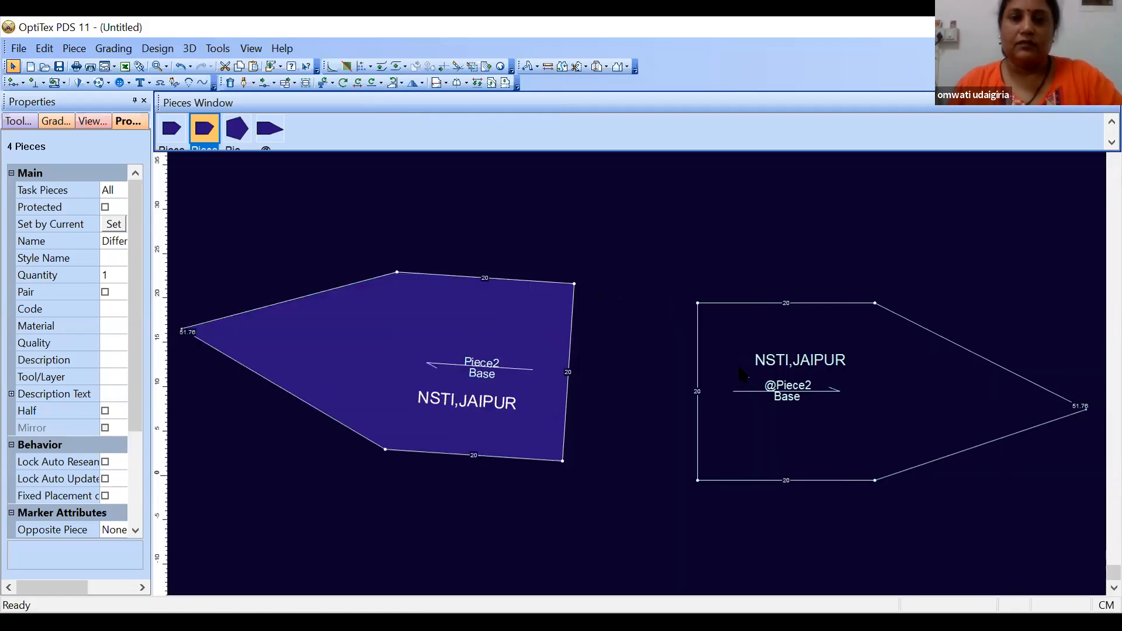
left_click(422, 83)
left_click(453, 104)
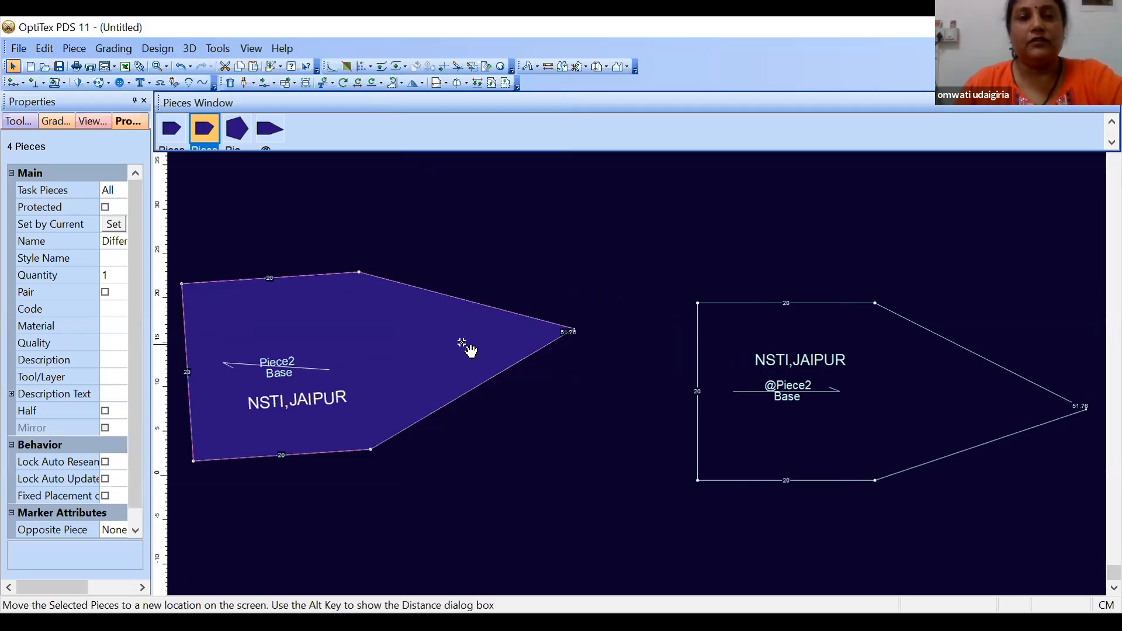
left_click(425, 83)
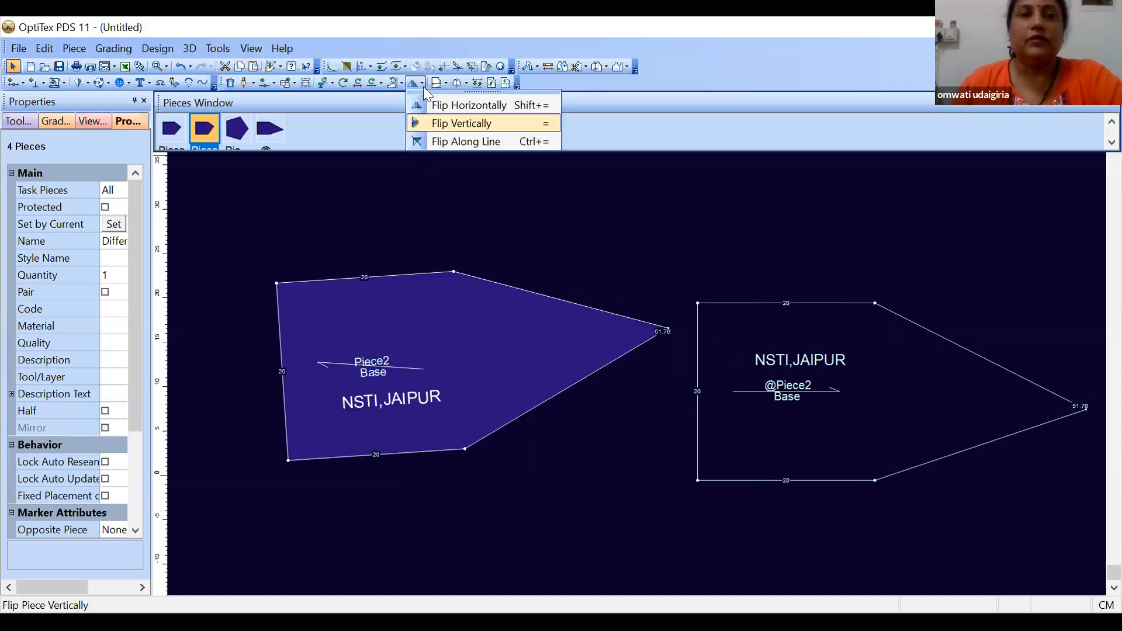
left_click(443, 122)
left_click(425, 83)
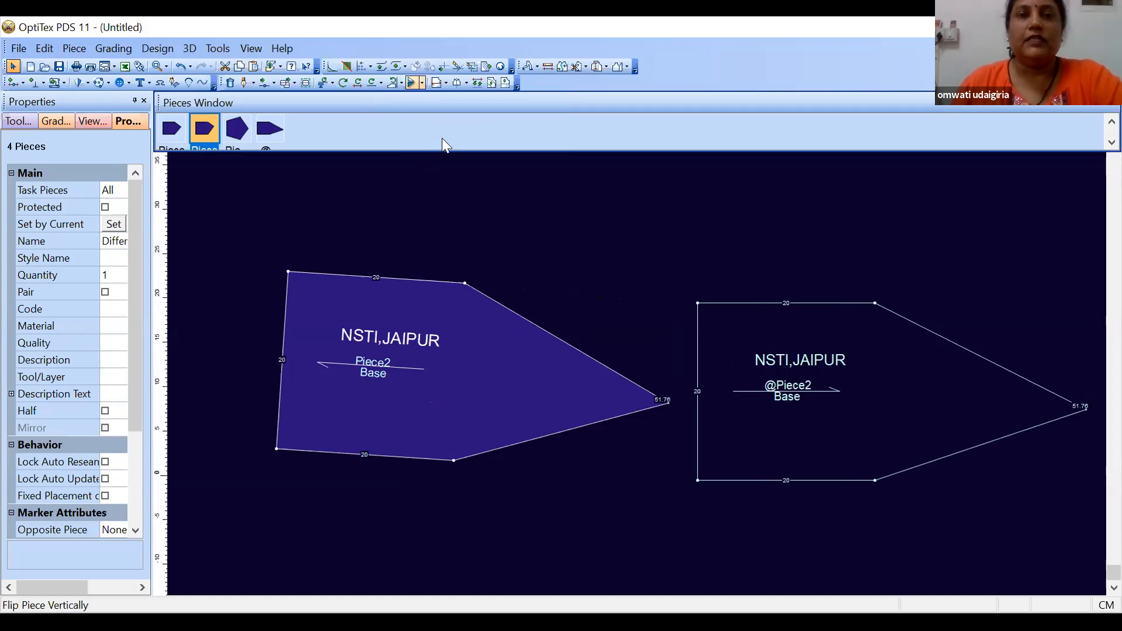
left_click(463, 142)
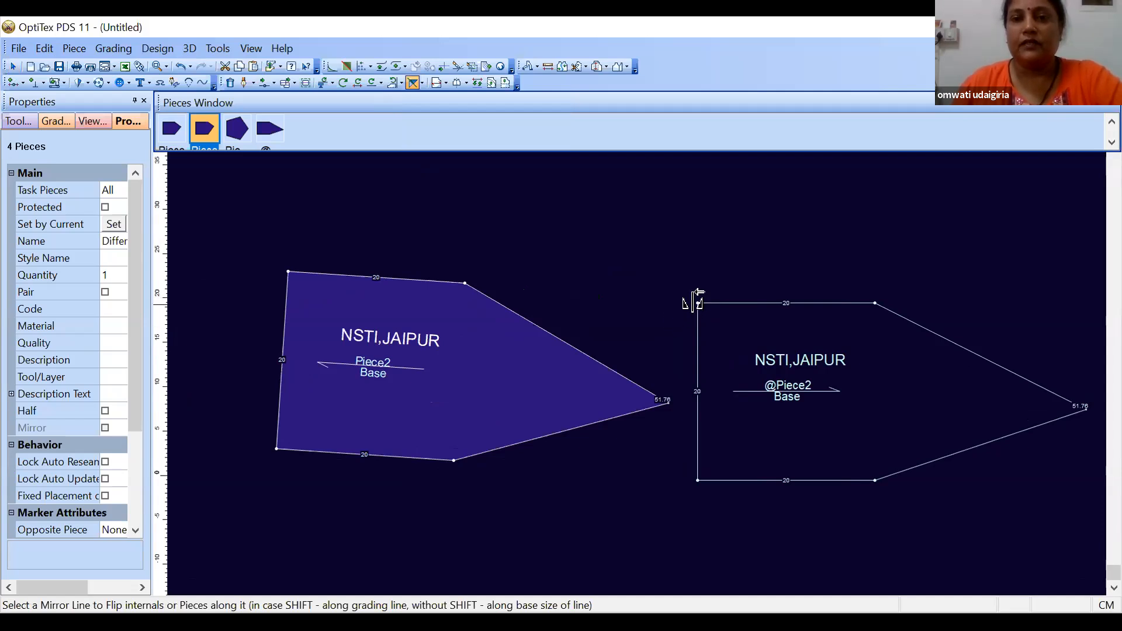
left_click(697, 350)
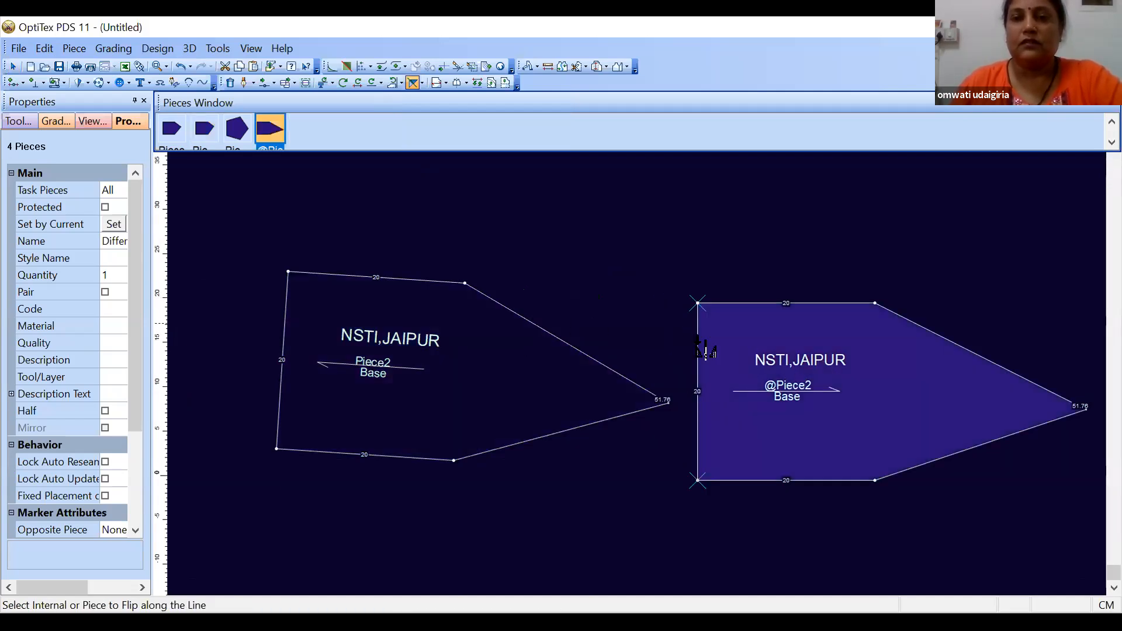
left_click(818, 345)
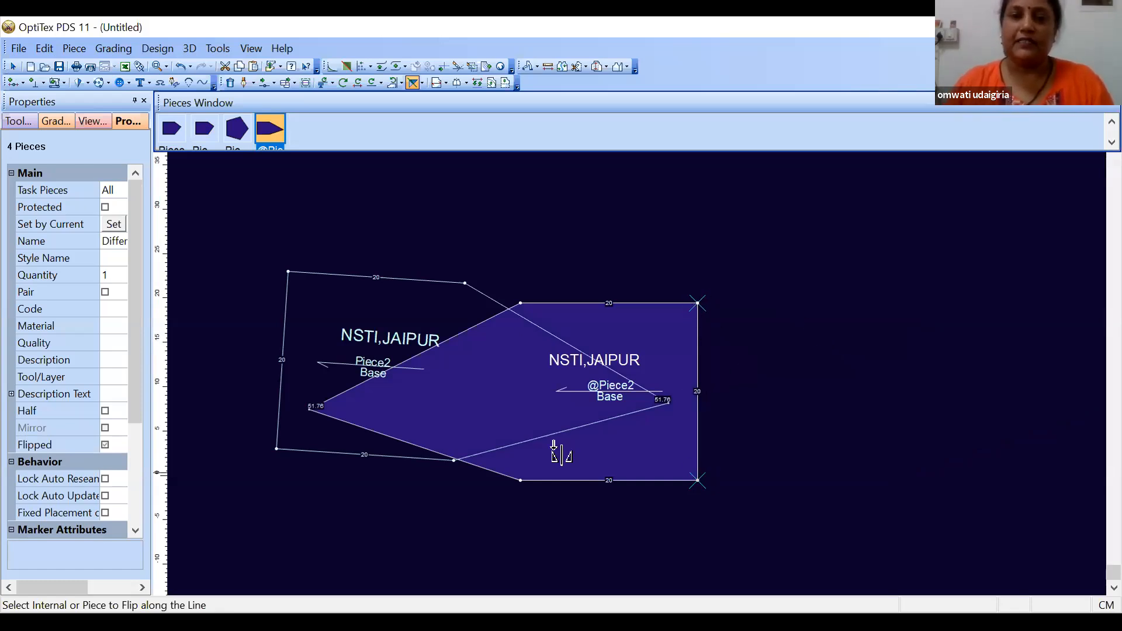
right_click(576, 258)
left_click(621, 267)
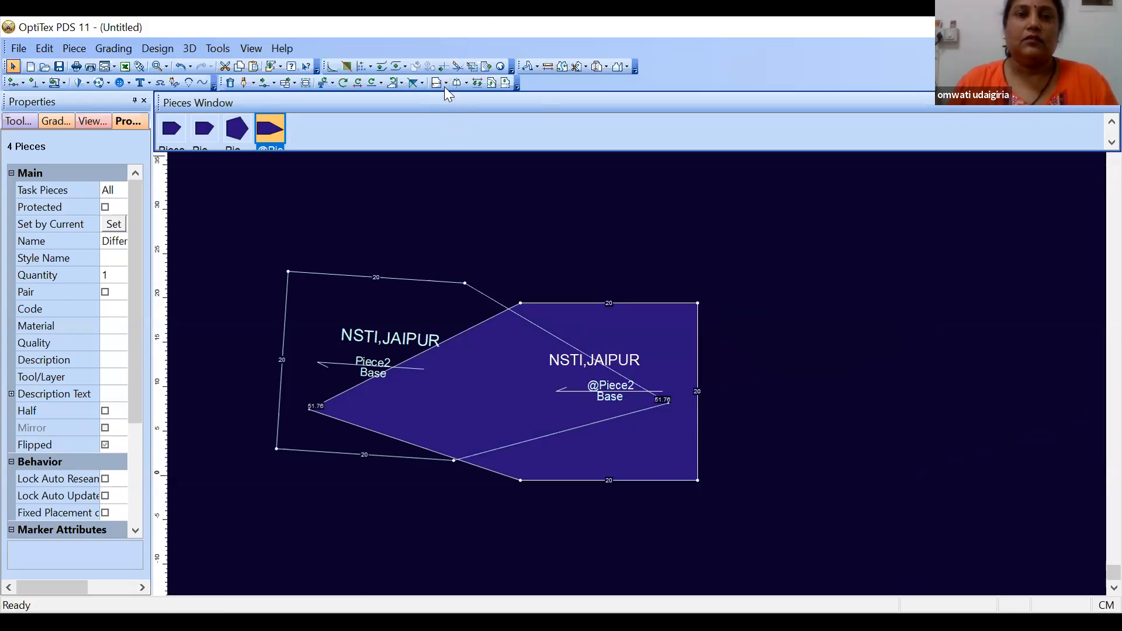
left_click_drag(646, 323, 1025, 334)
left_click_drag(435, 377, 406, 376)
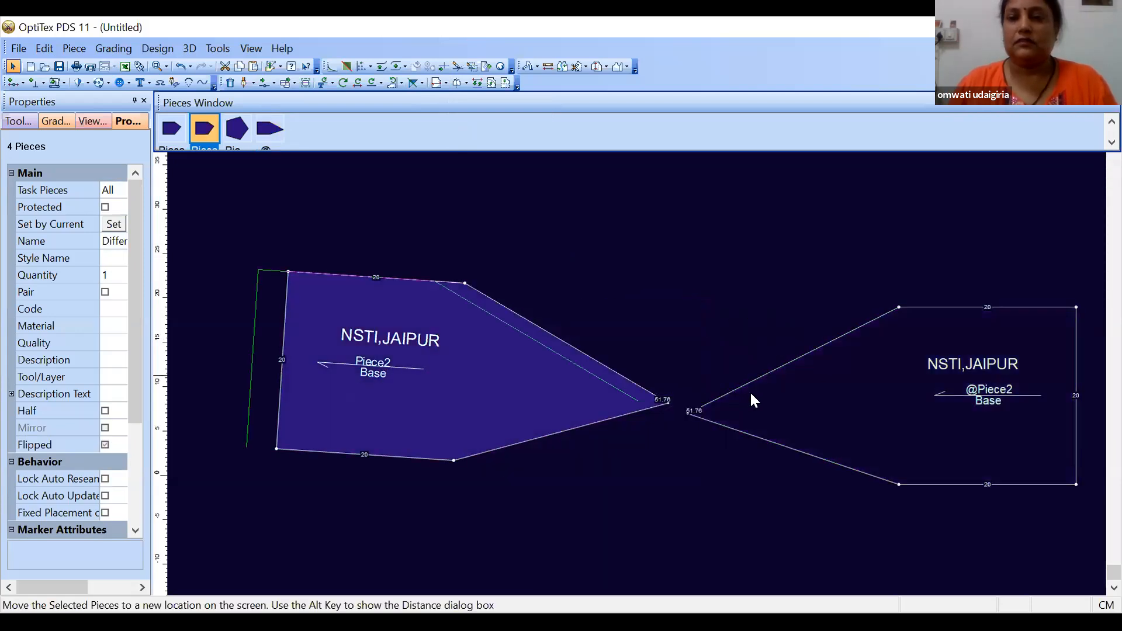
left_click_drag(766, 394, 718, 380)
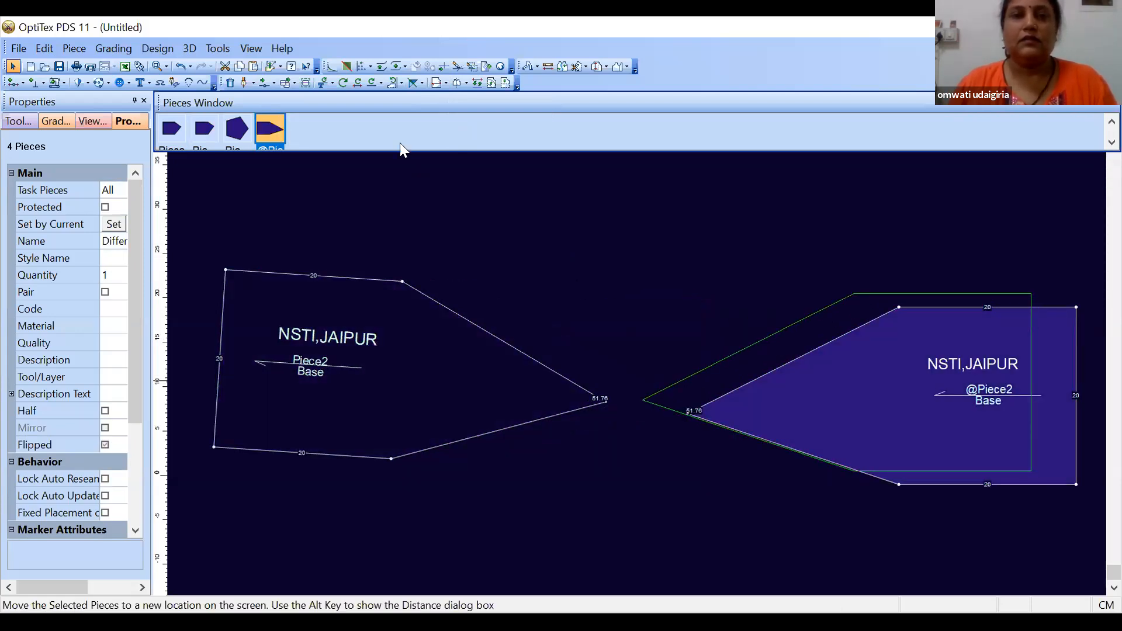
left_click(447, 86)
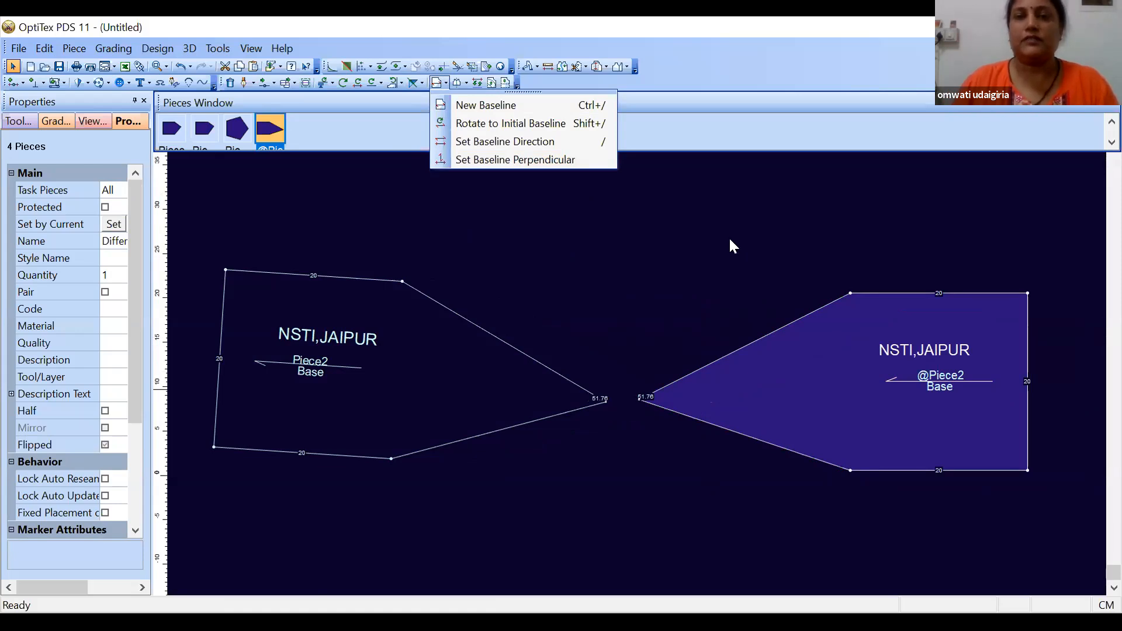
left_click(480, 105)
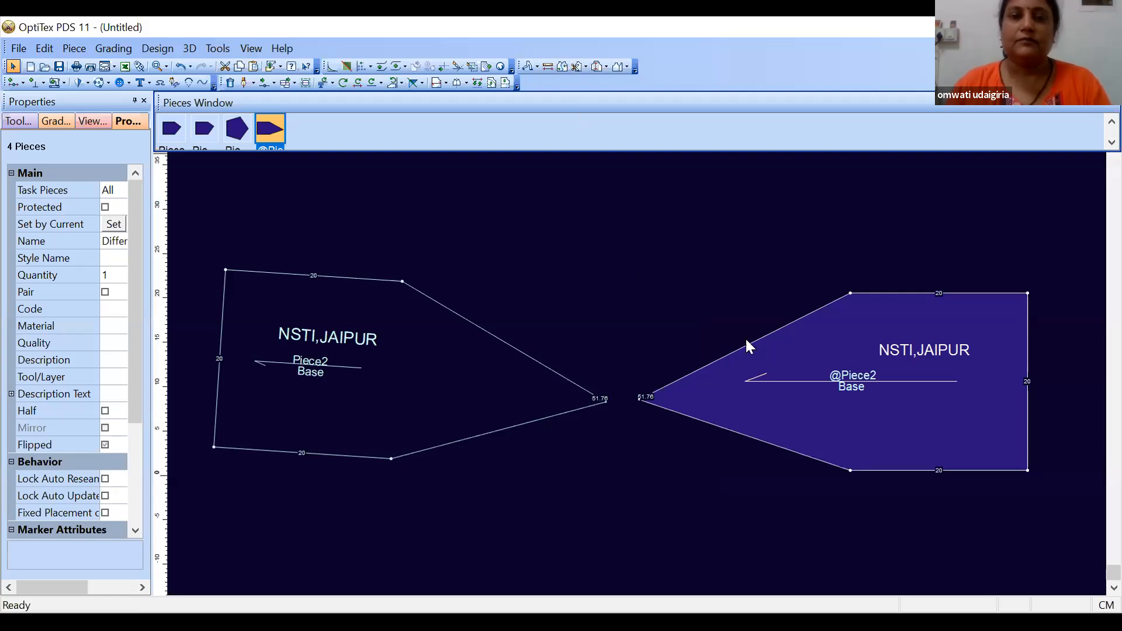
left_click(446, 83)
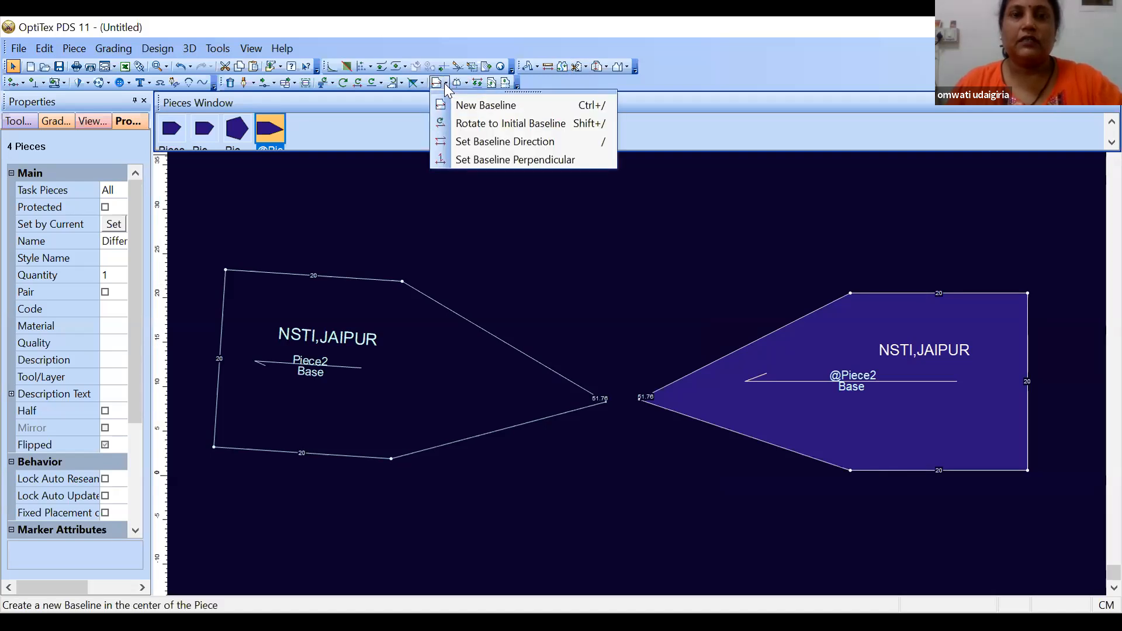
left_click(479, 124)
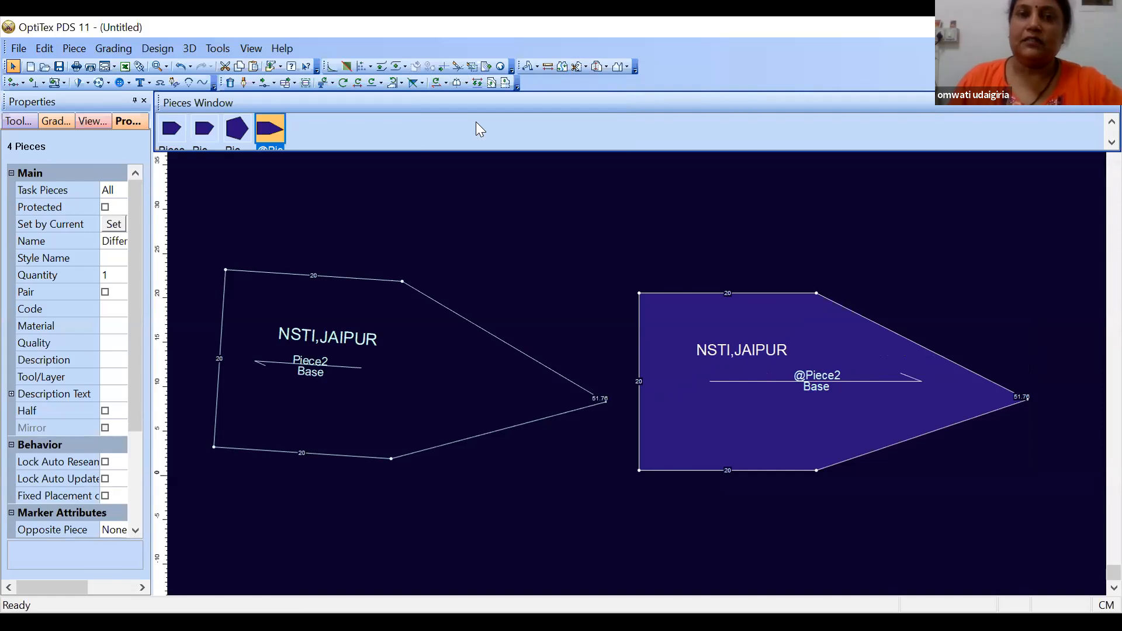
left_click(886, 381)
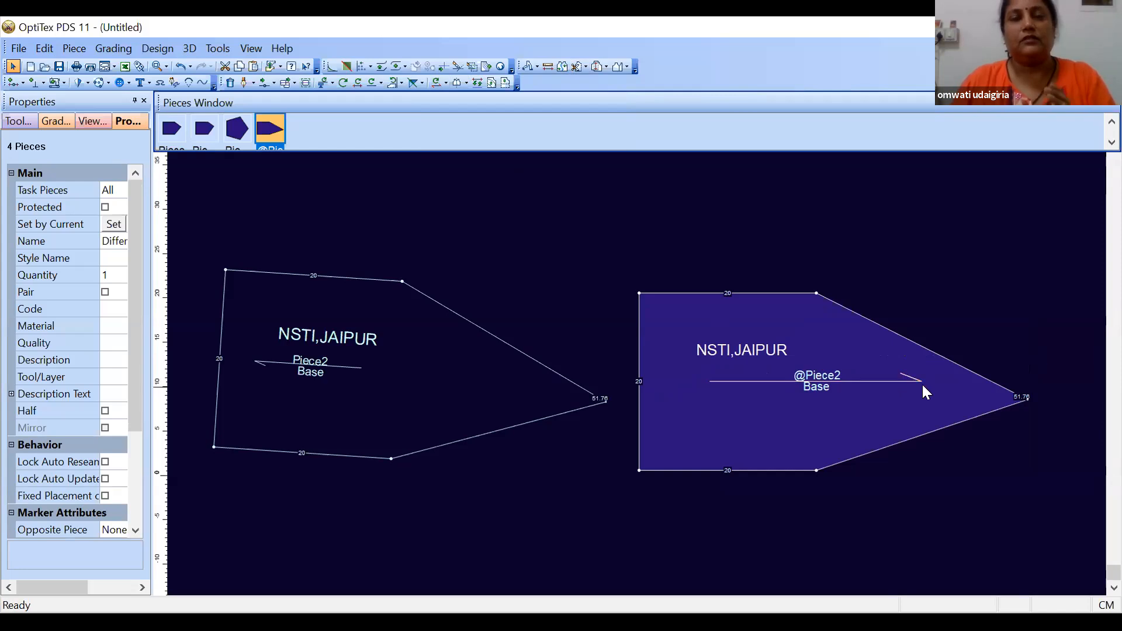
left_click(877, 380)
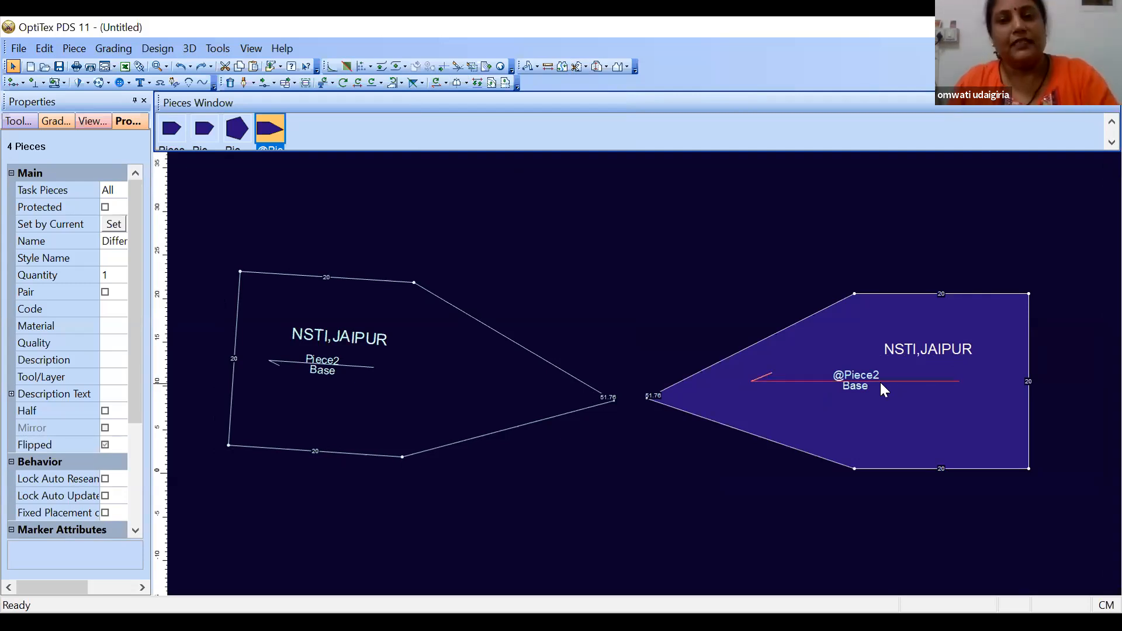
left_click(447, 86)
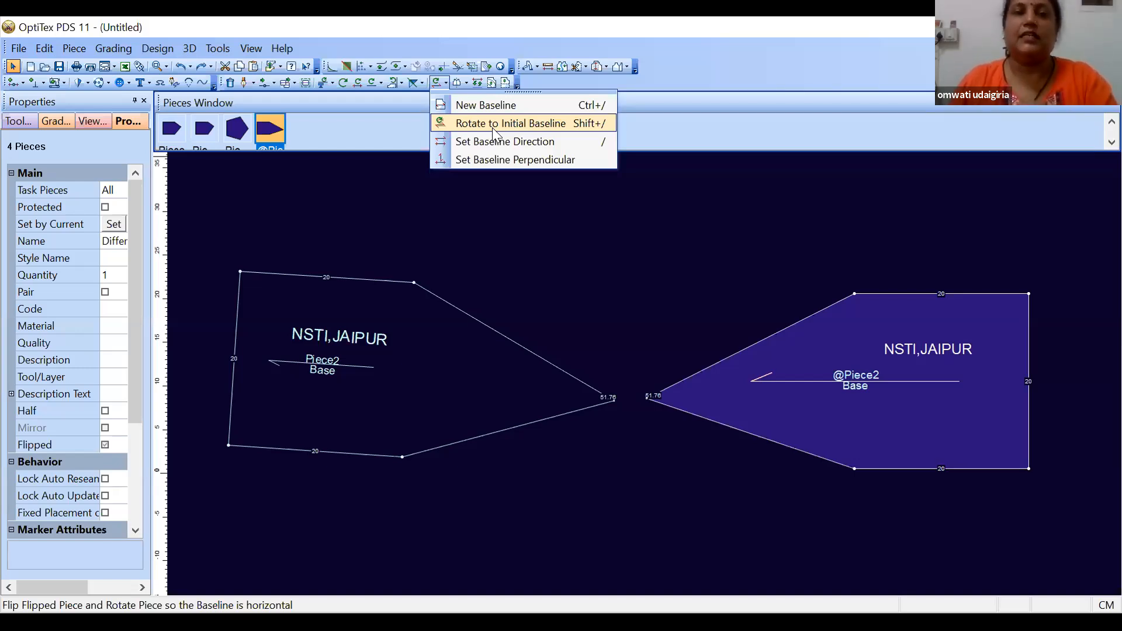
left_click(495, 124)
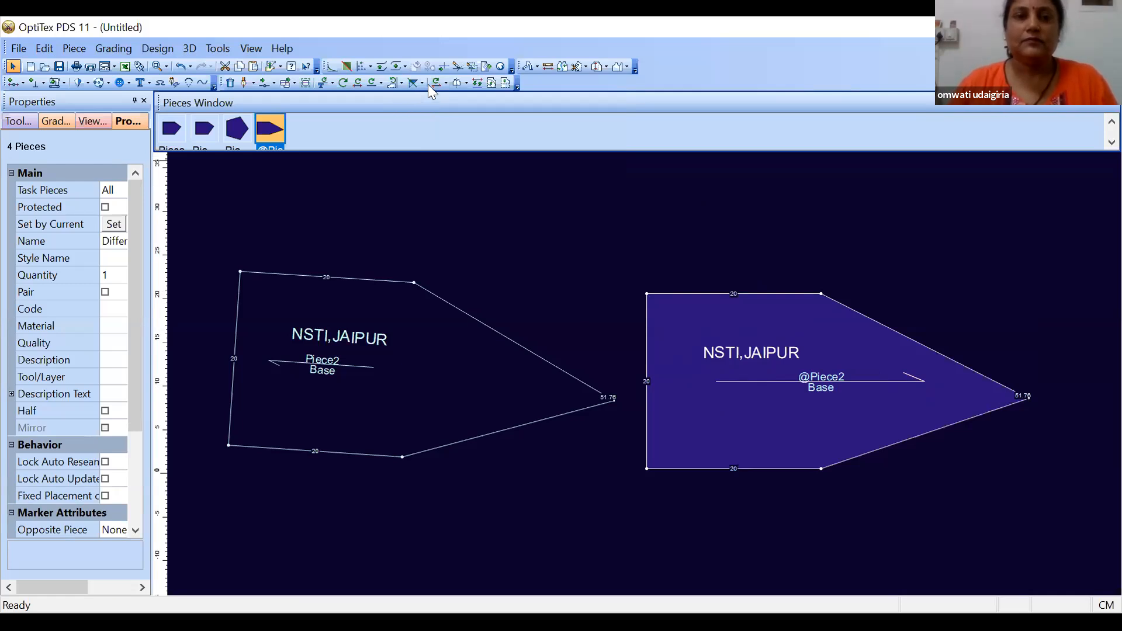
left_click(446, 82)
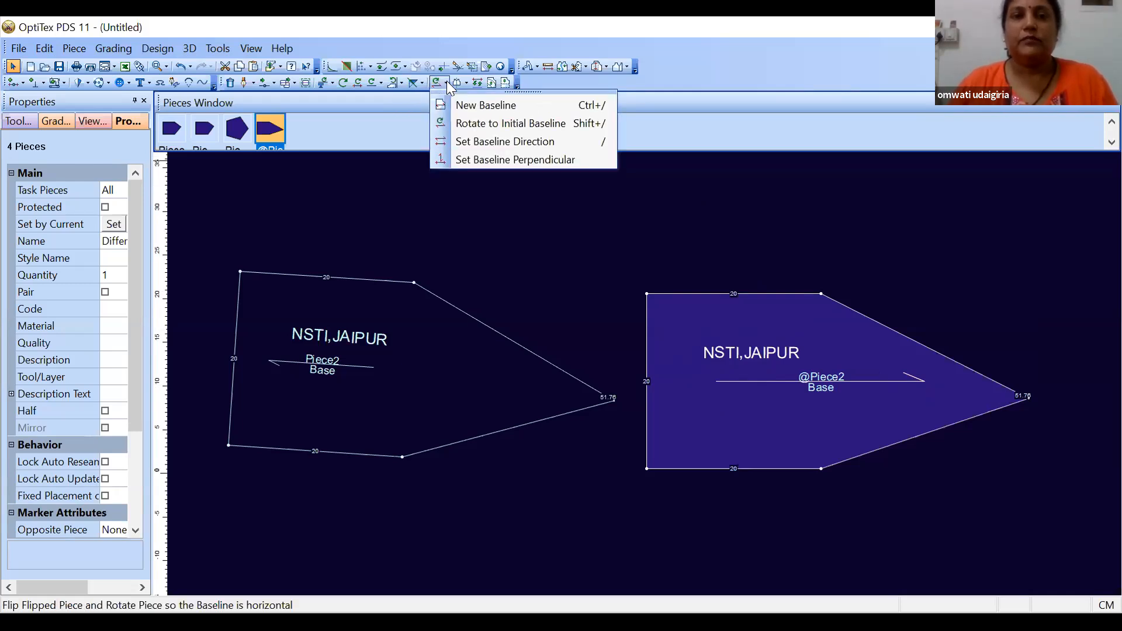
left_click(478, 142)
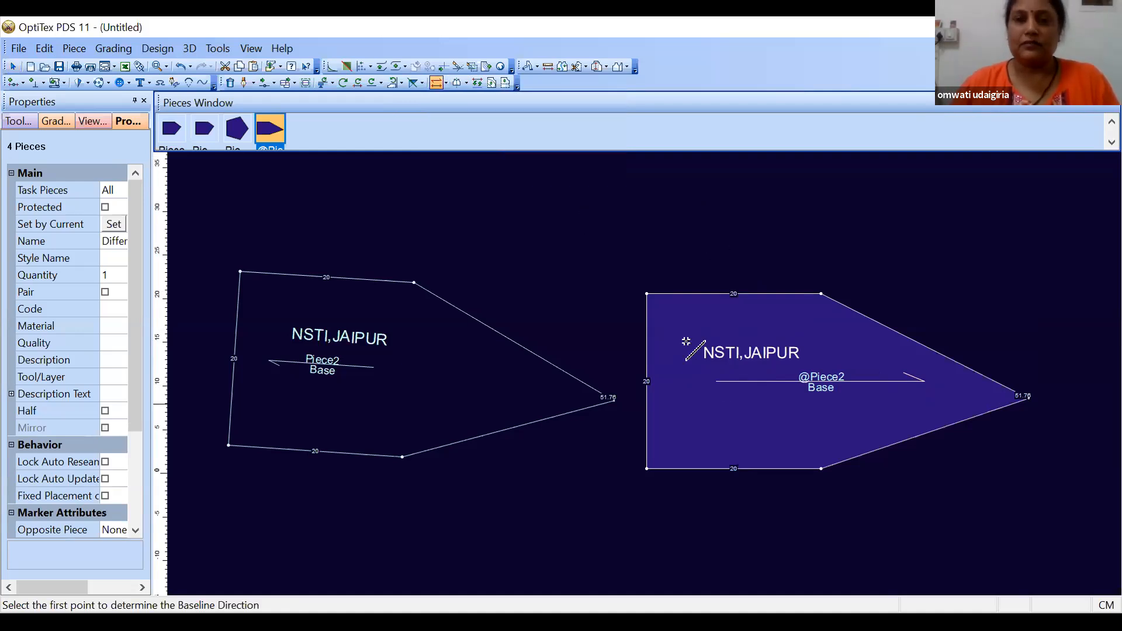
left_click(669, 351)
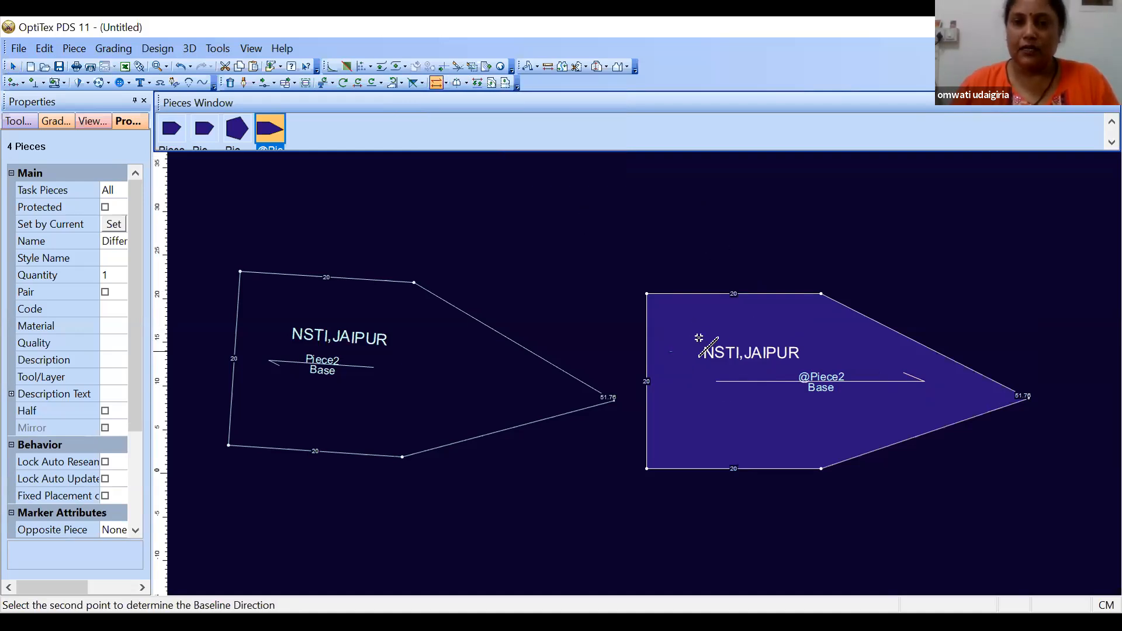
left_click(739, 309)
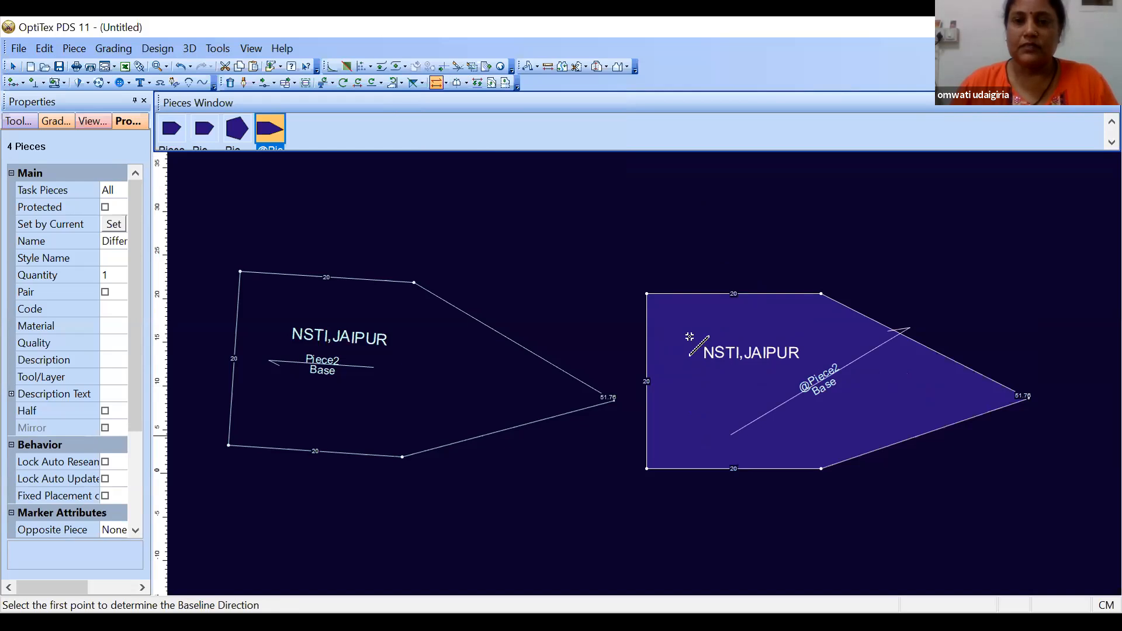
left_click(690, 337)
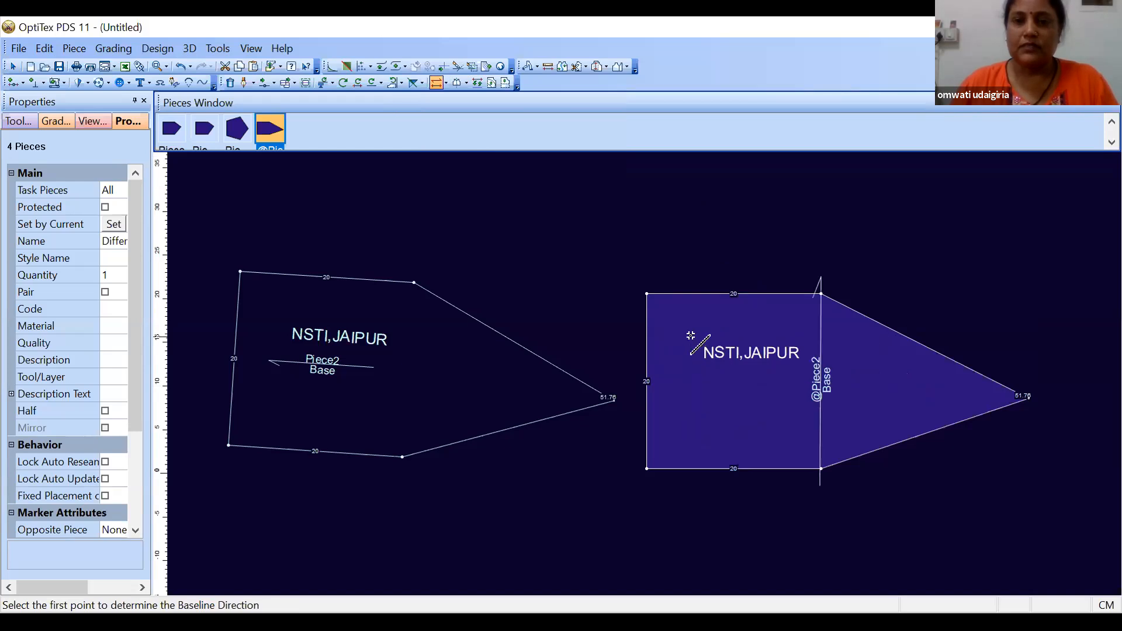
left_click(693, 406)
left_click(780, 405)
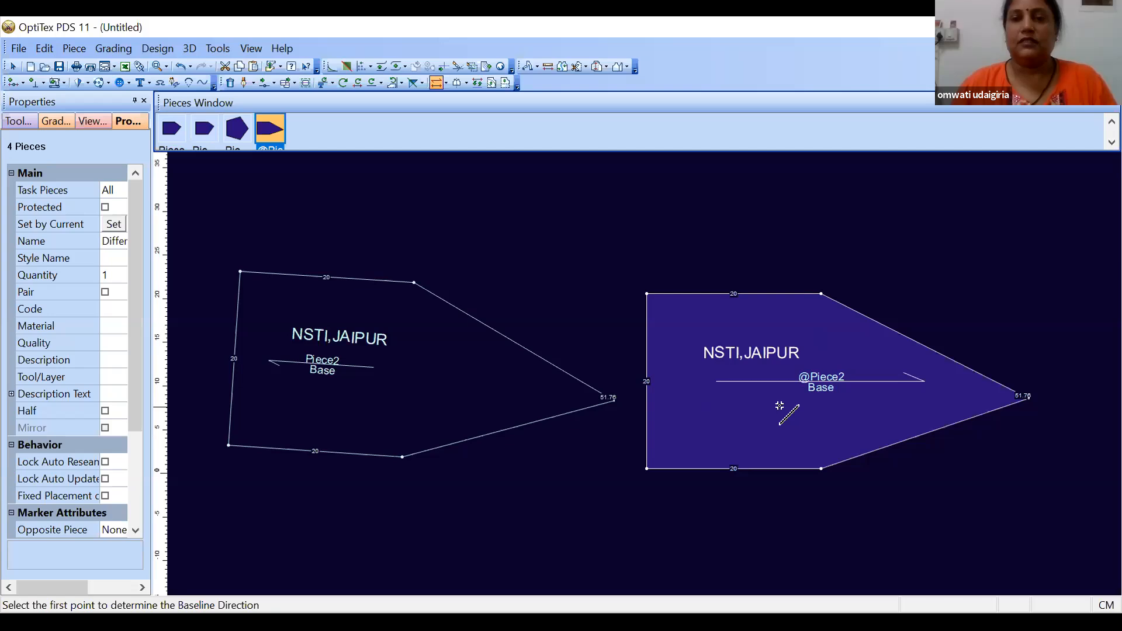
left_click(675, 315)
left_click(670, 406)
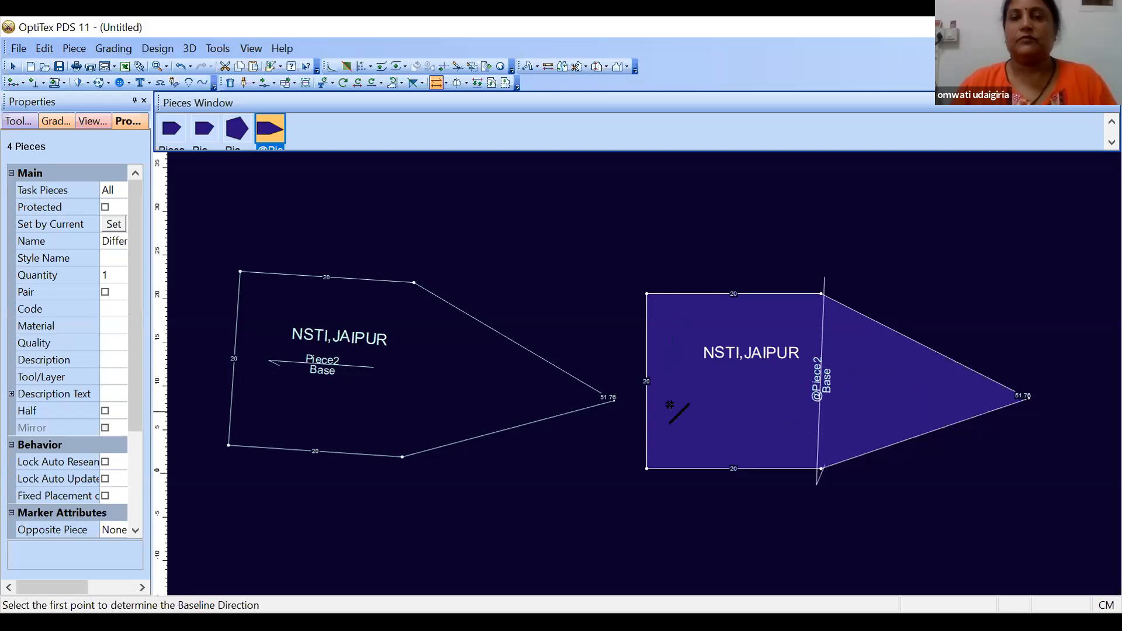
right_click(571, 252)
left_click(595, 261)
left_click(446, 83)
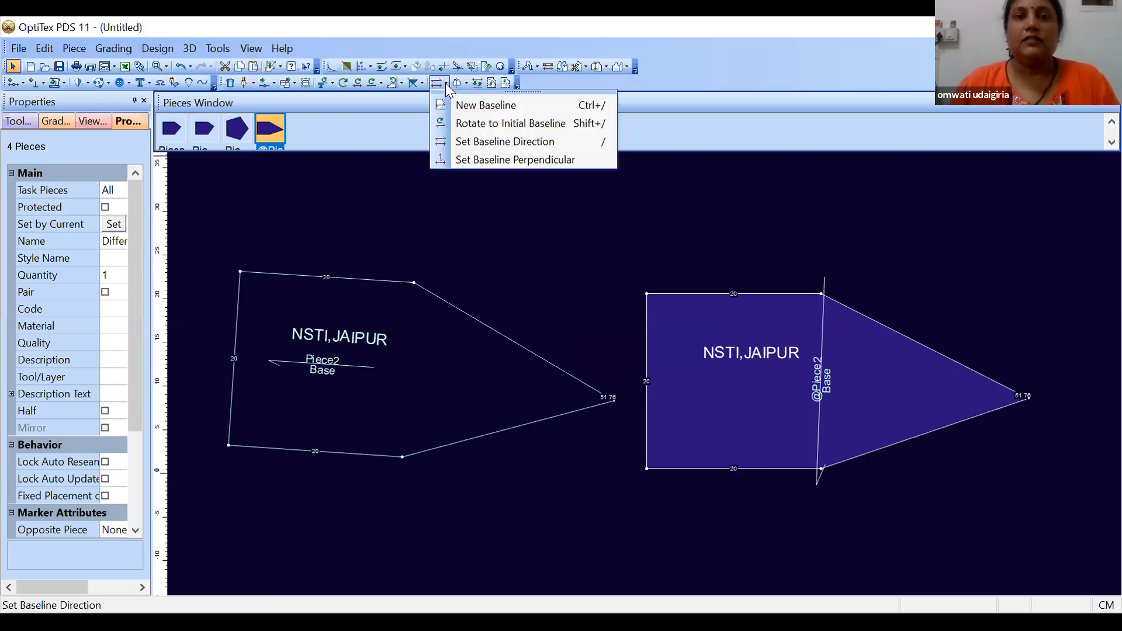
left_click(520, 162)
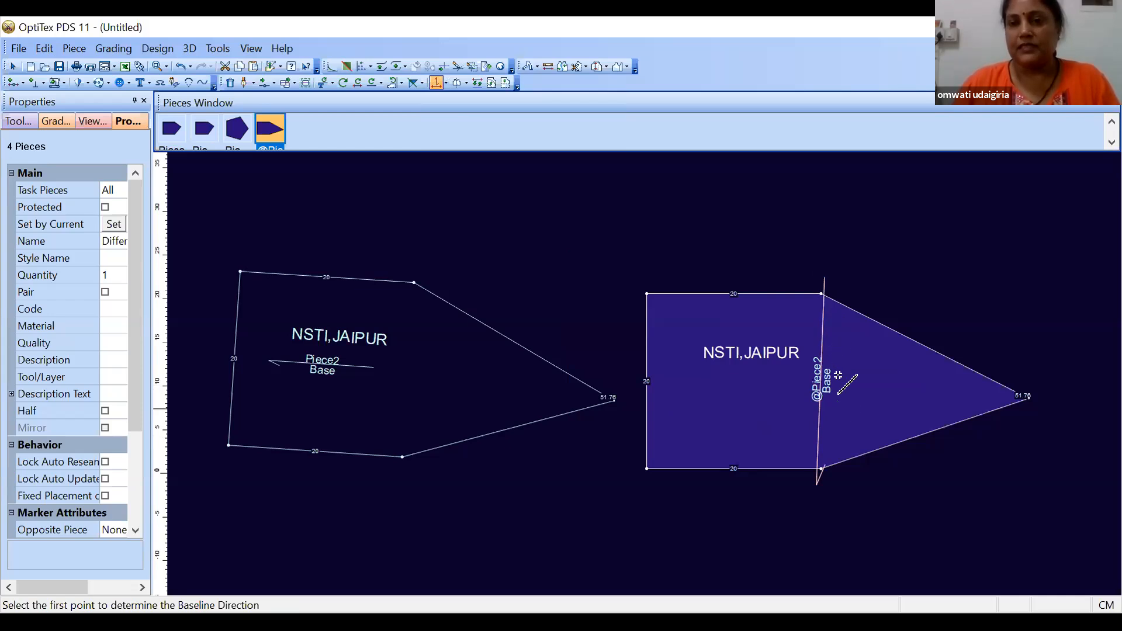
left_click(674, 304)
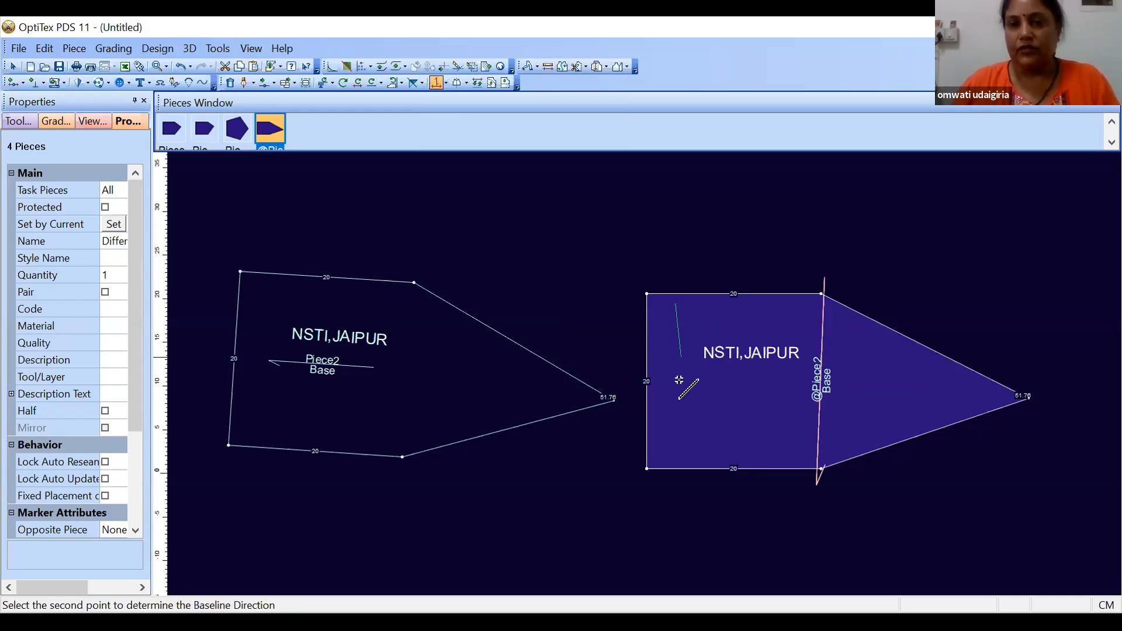
left_click(672, 435)
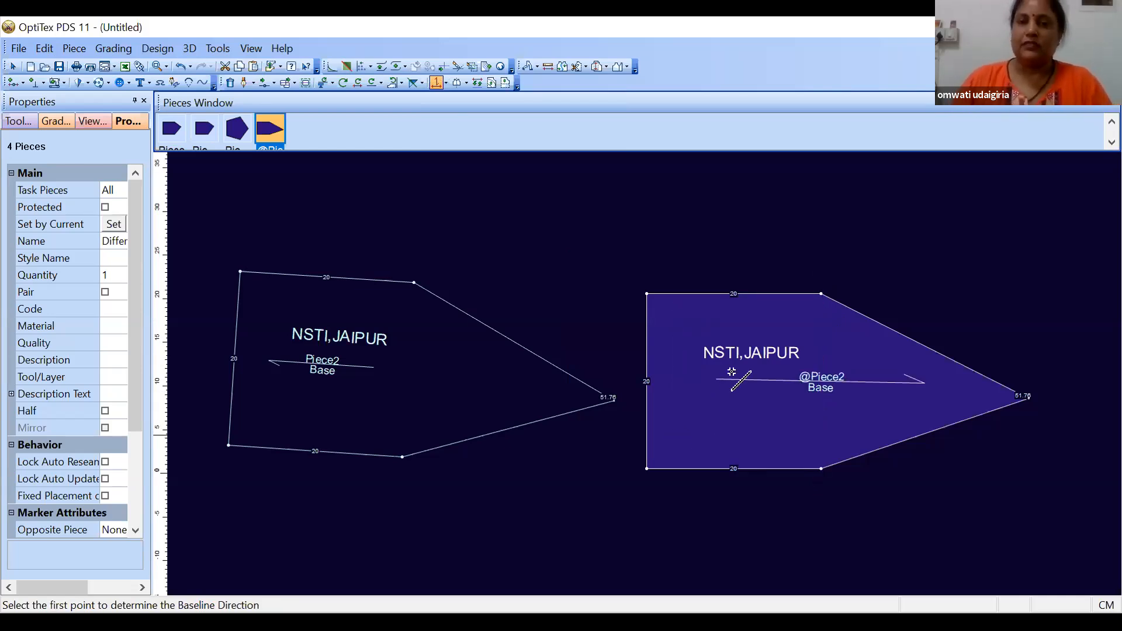
left_click(688, 419)
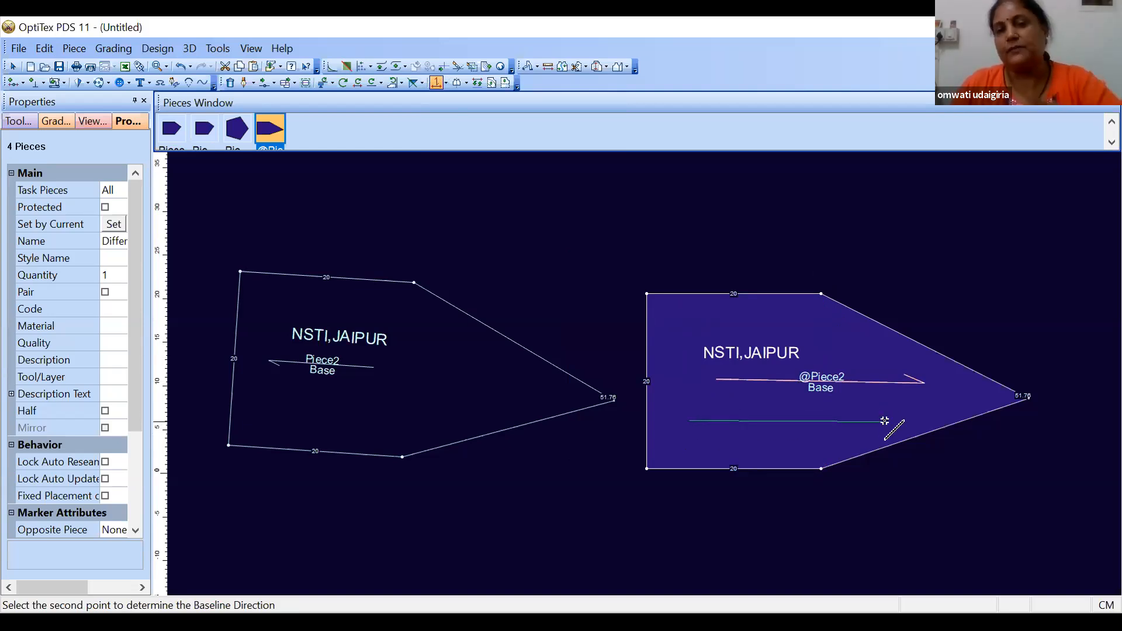
left_click(524, 225)
right_click(524, 225)
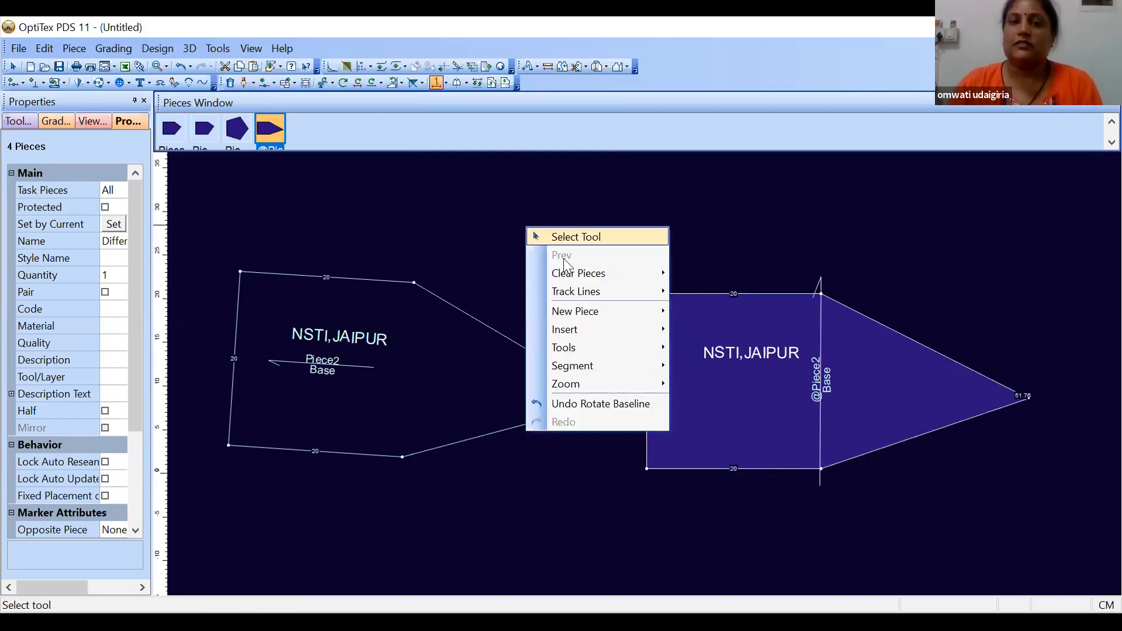
left_click(570, 237)
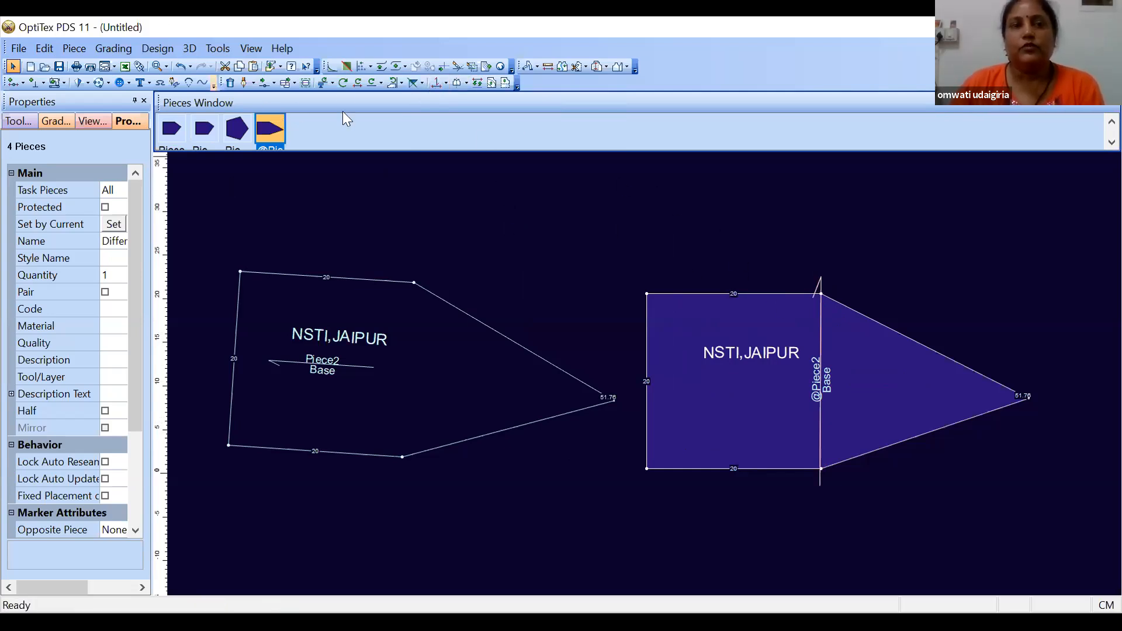
left_click(325, 82)
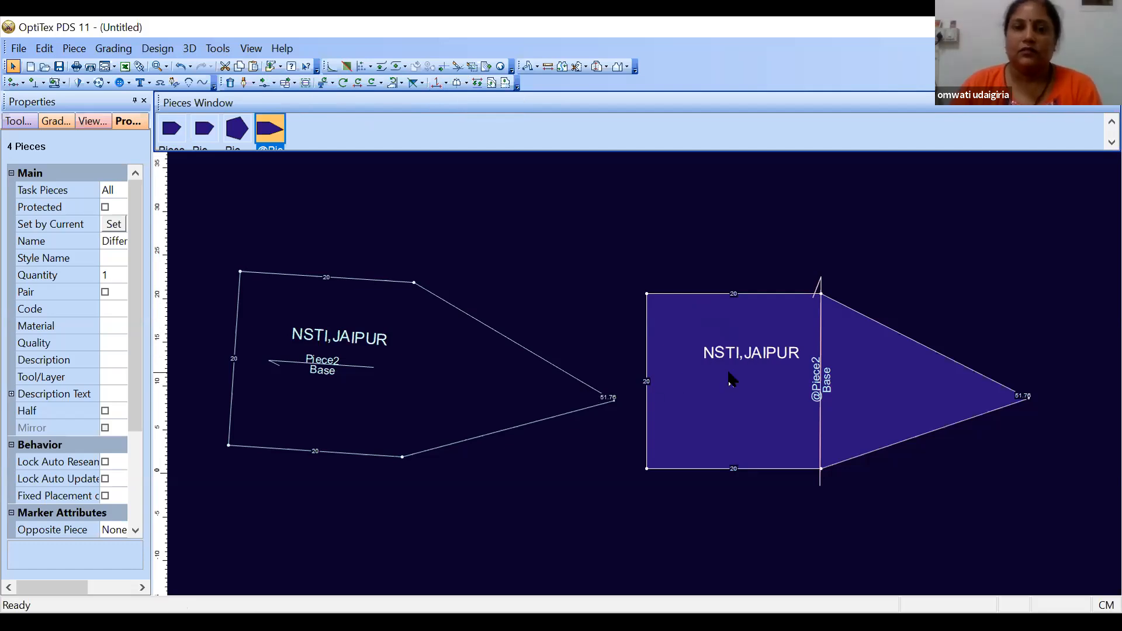
left_click_drag(741, 384, 906, 401)
left_click_drag(401, 395, 601, 353)
left_click_drag(414, 374, 510, 412)
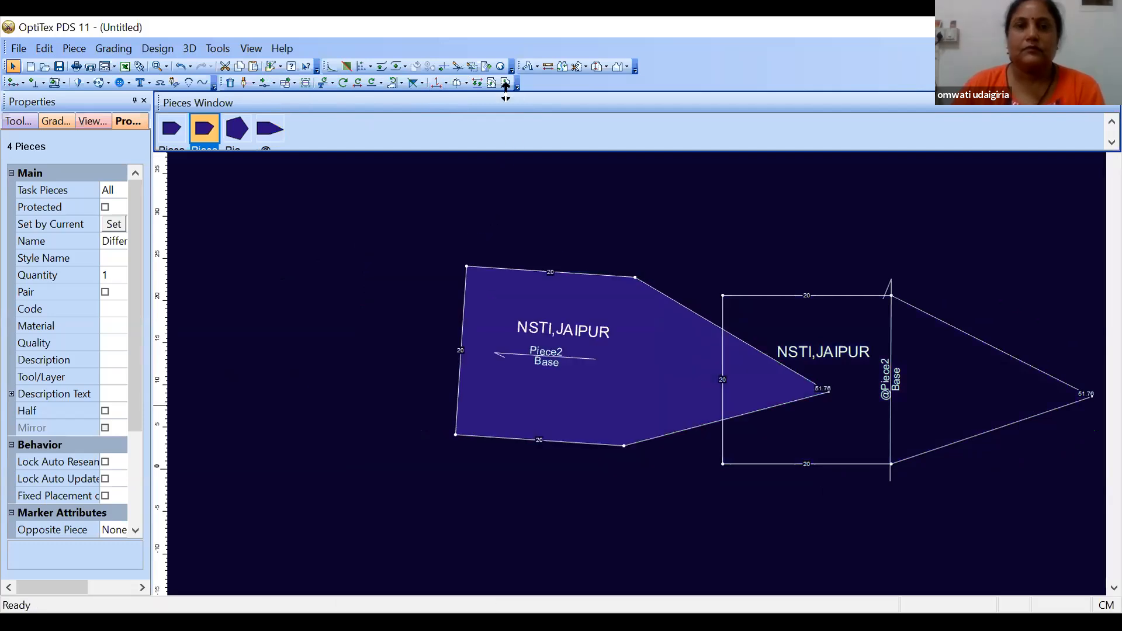
left_click(466, 83)
left_click(484, 104)
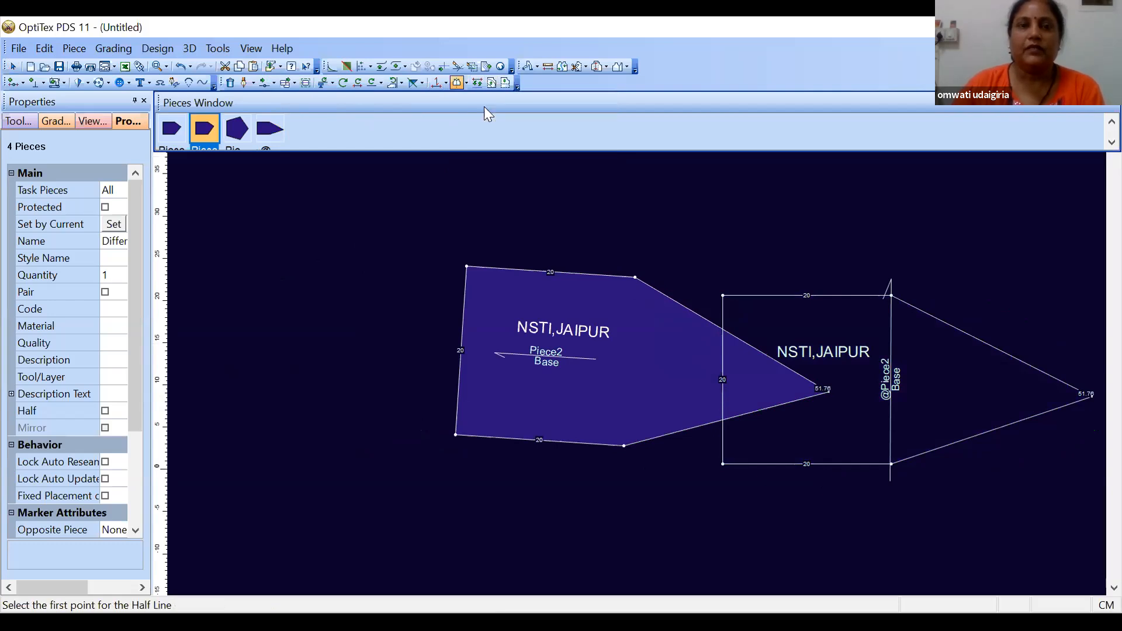
left_click(466, 267)
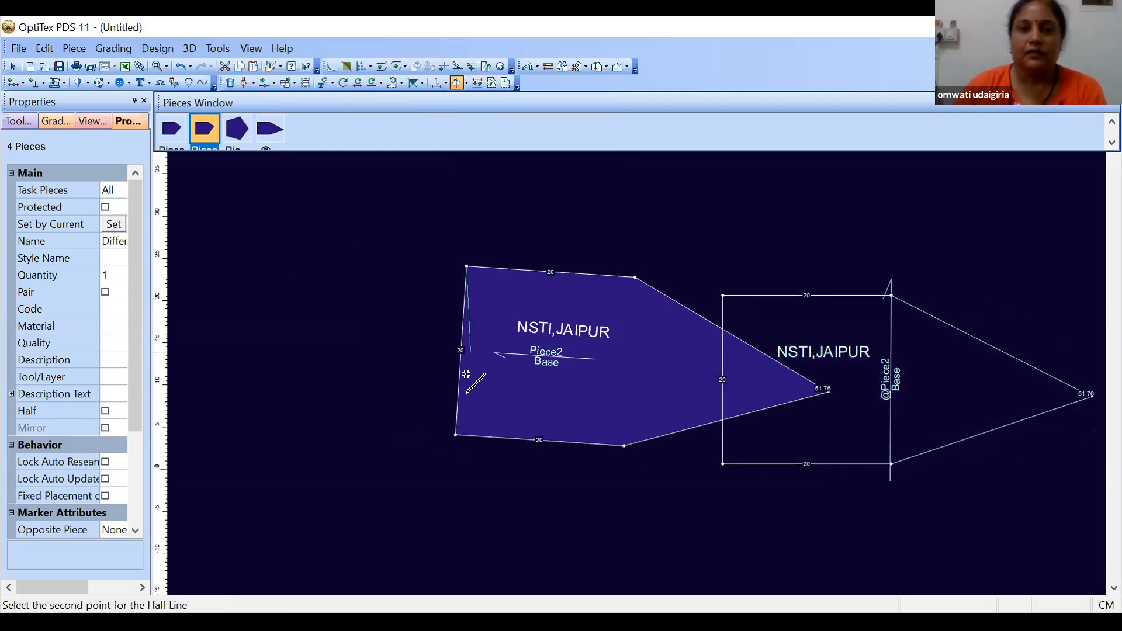
left_click(456, 433)
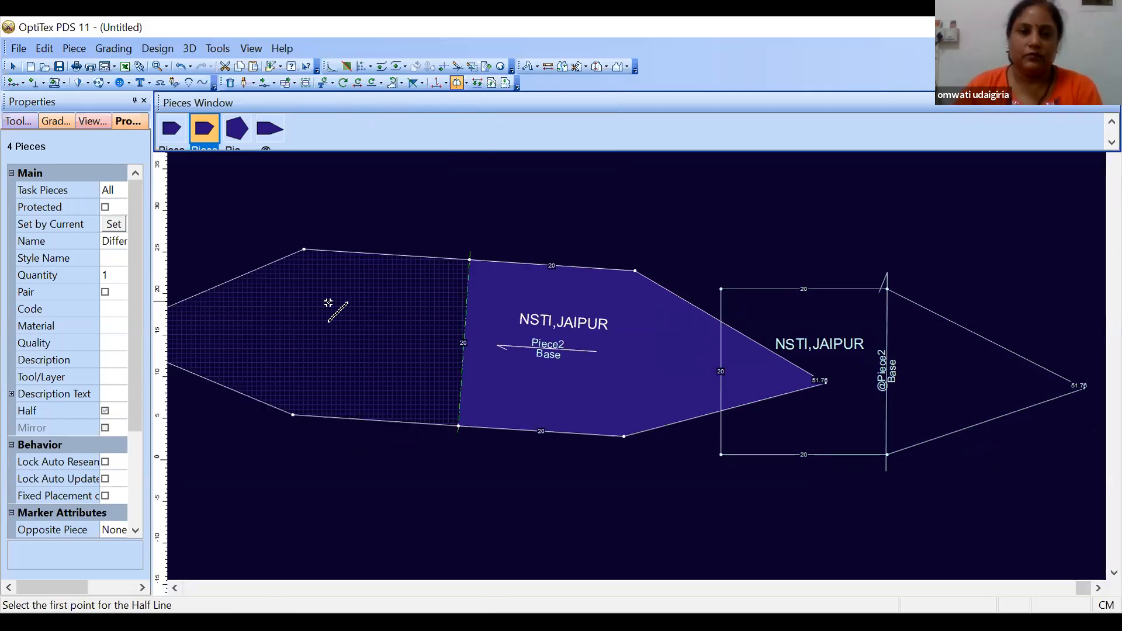
right_click(557, 194)
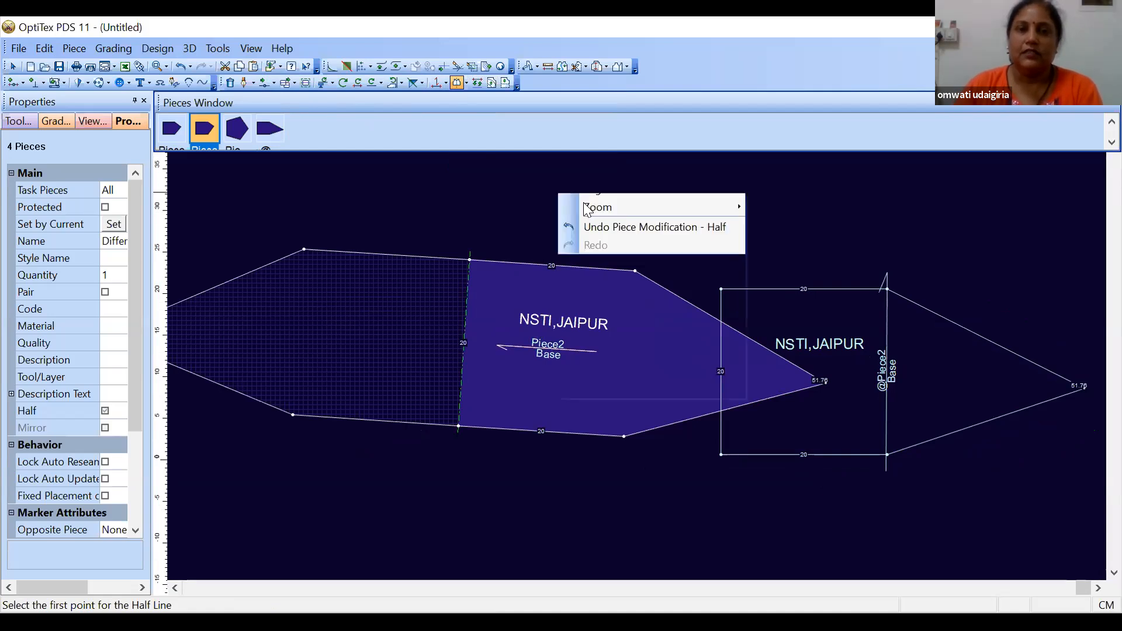
left_click(590, 391)
key("Home")
left_click_drag(875, 377, 1034, 396)
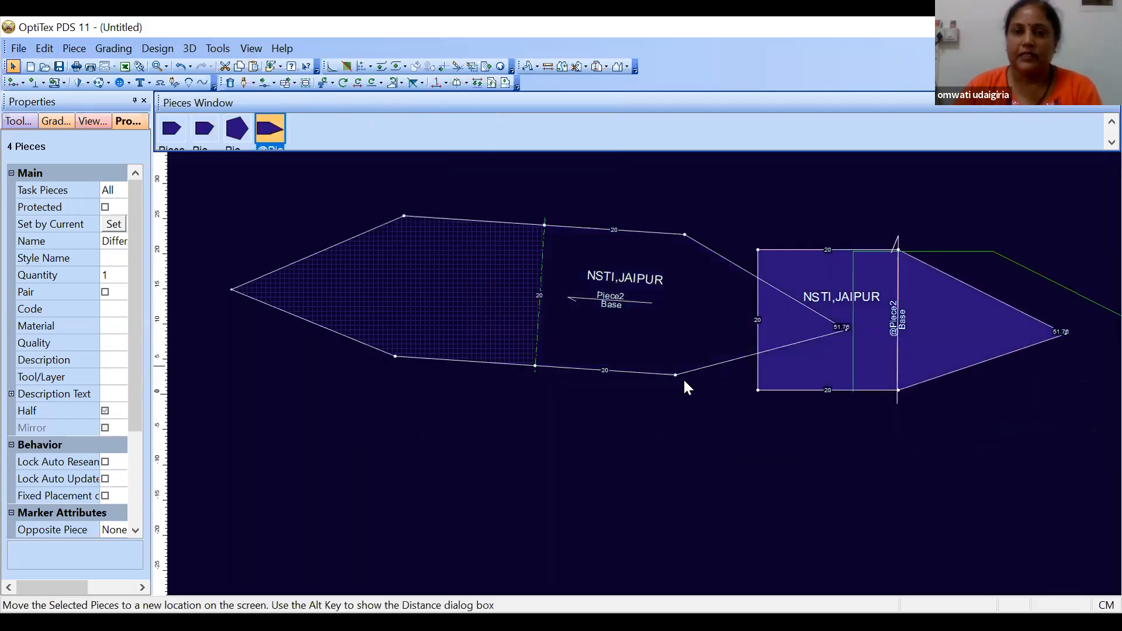
Step: Move the lower outer corner of the half piece Piece2 about 5.6 cm right and 6.68 cm down, and shift the piece sideways
left_click(550, 365)
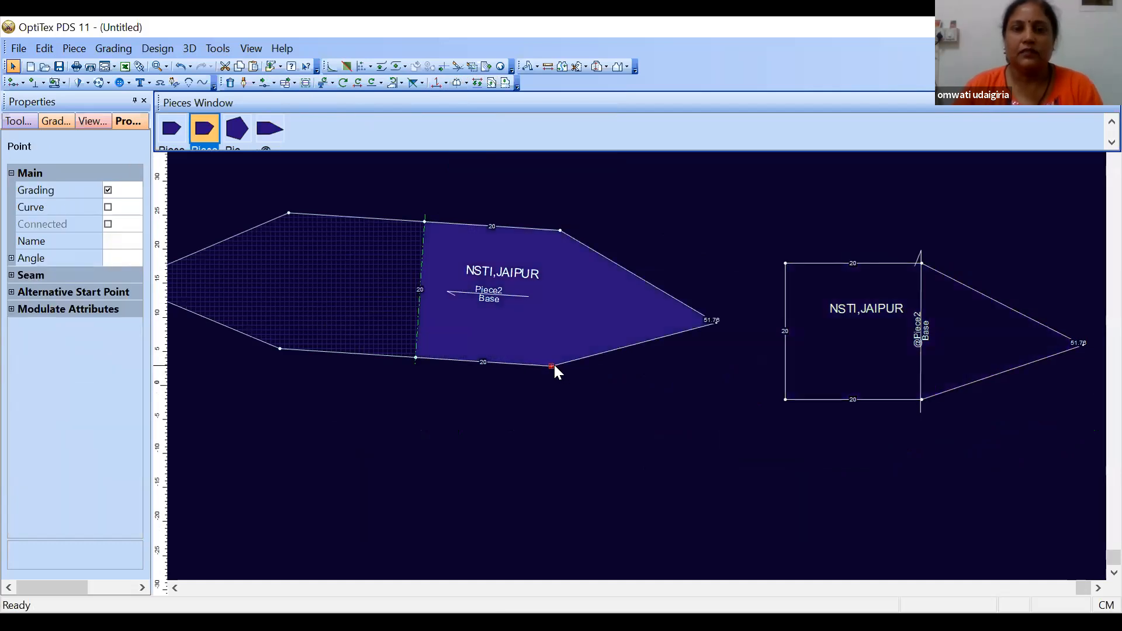
left_click(516, 383)
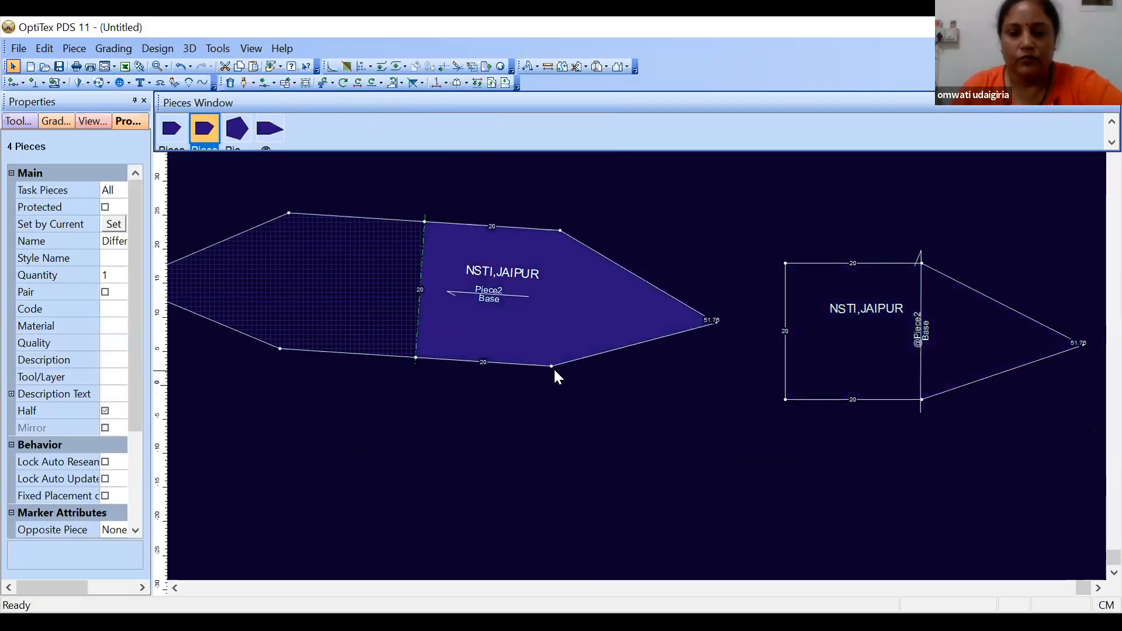
key("m")
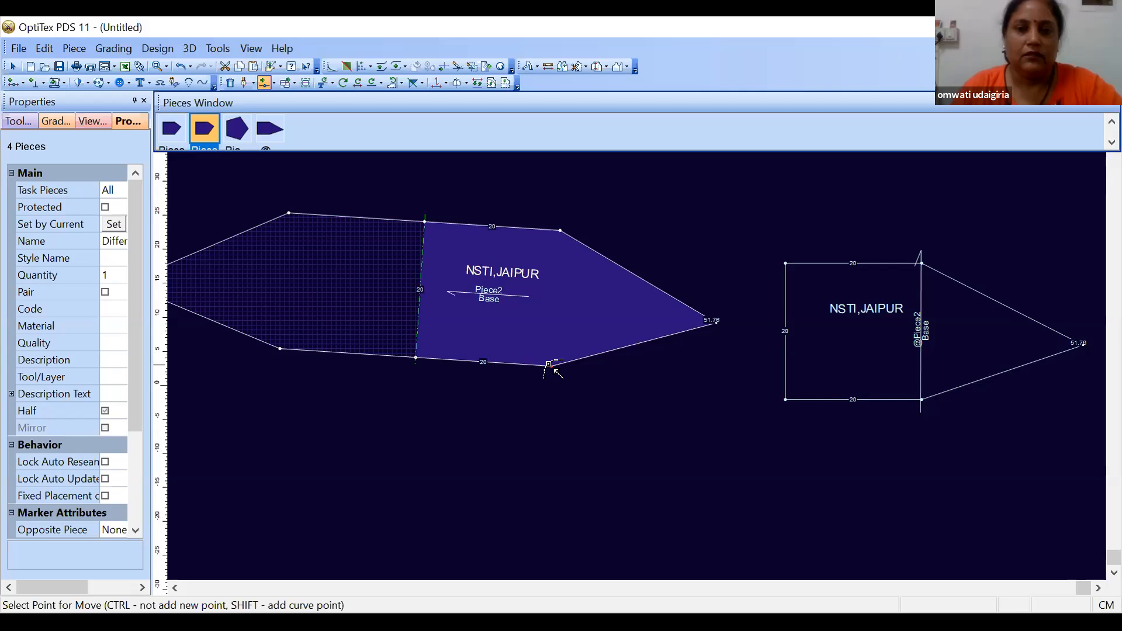
left_click(550, 364)
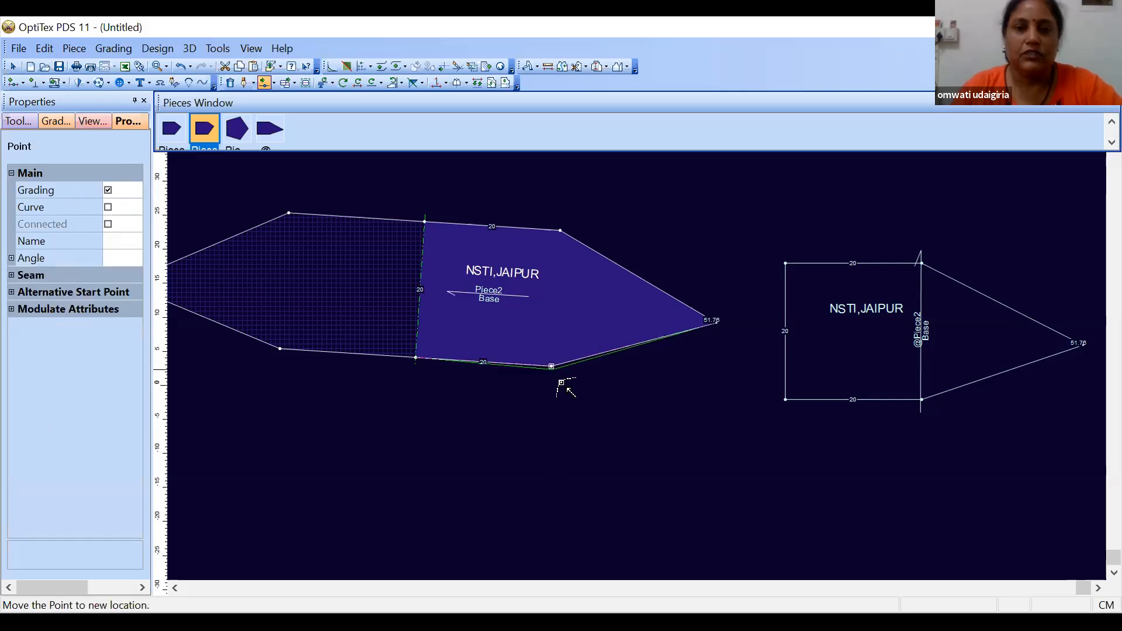
left_click(577, 404)
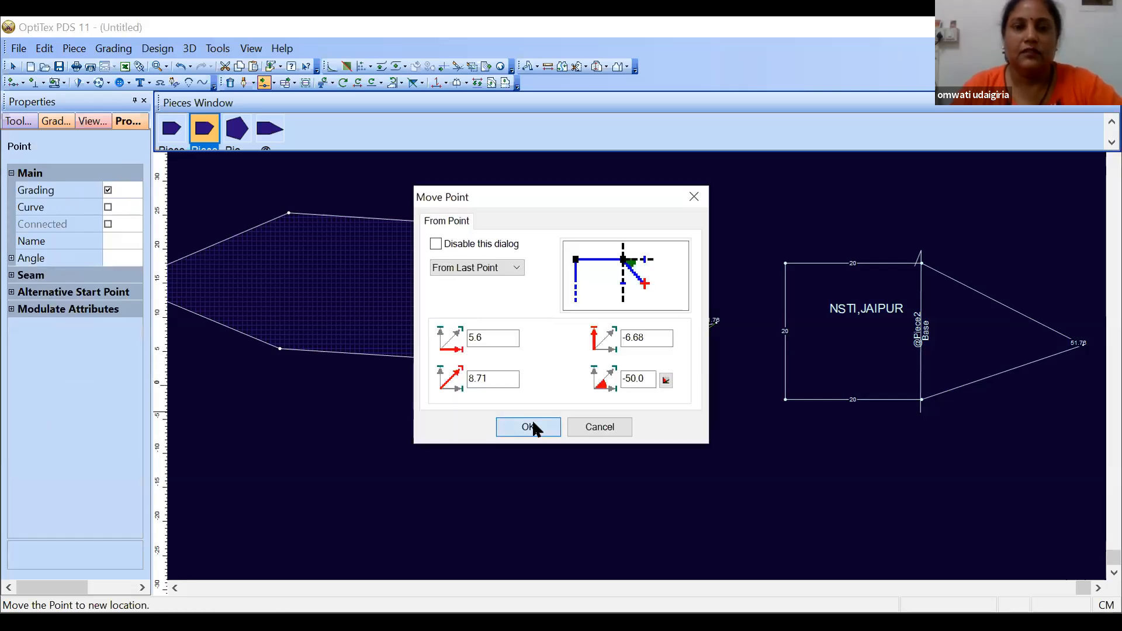
left_click(530, 424)
right_click(666, 261)
left_click(702, 272)
left_click_drag(530, 338, 606, 332)
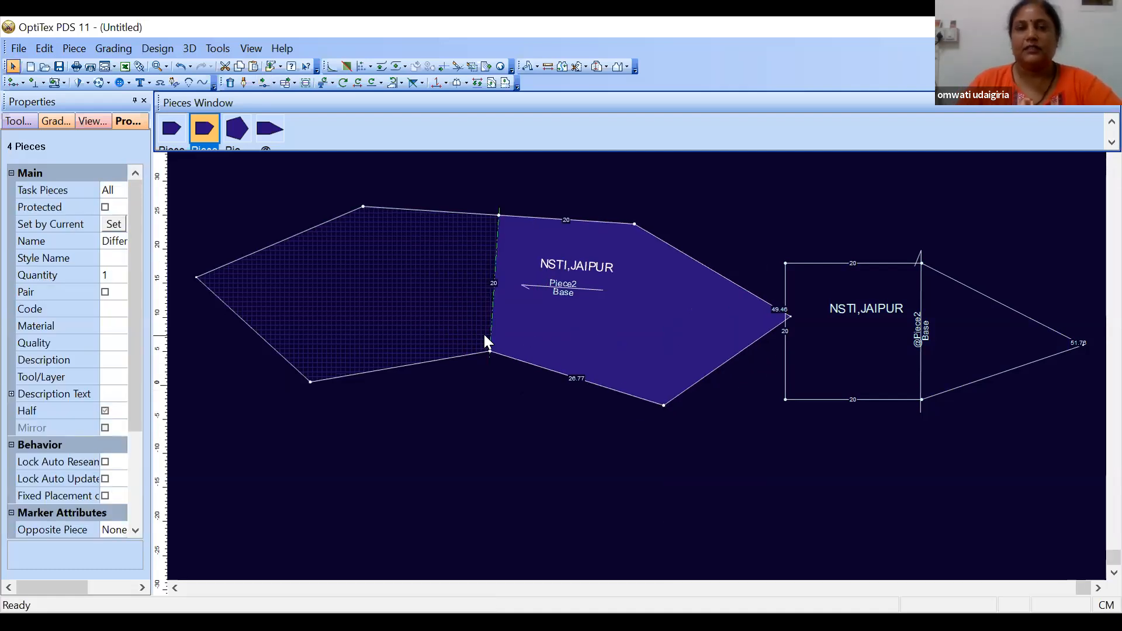
Step: Open the mirrored half of Piece2 into a full piece and remove its protection when moving a corner point
left_click(467, 83)
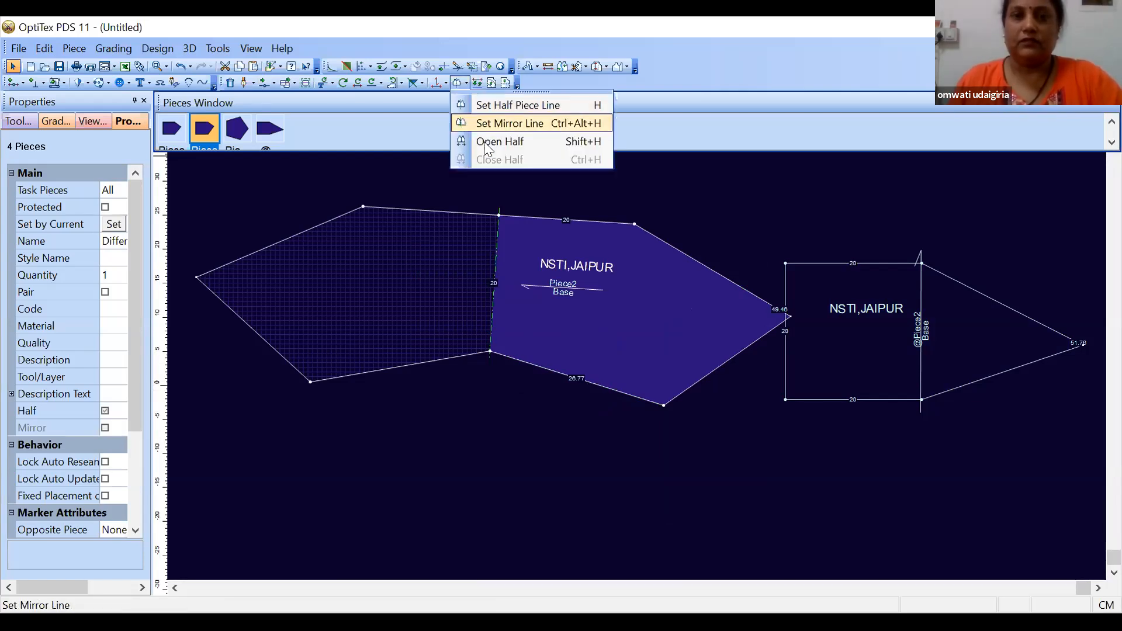
left_click(484, 141)
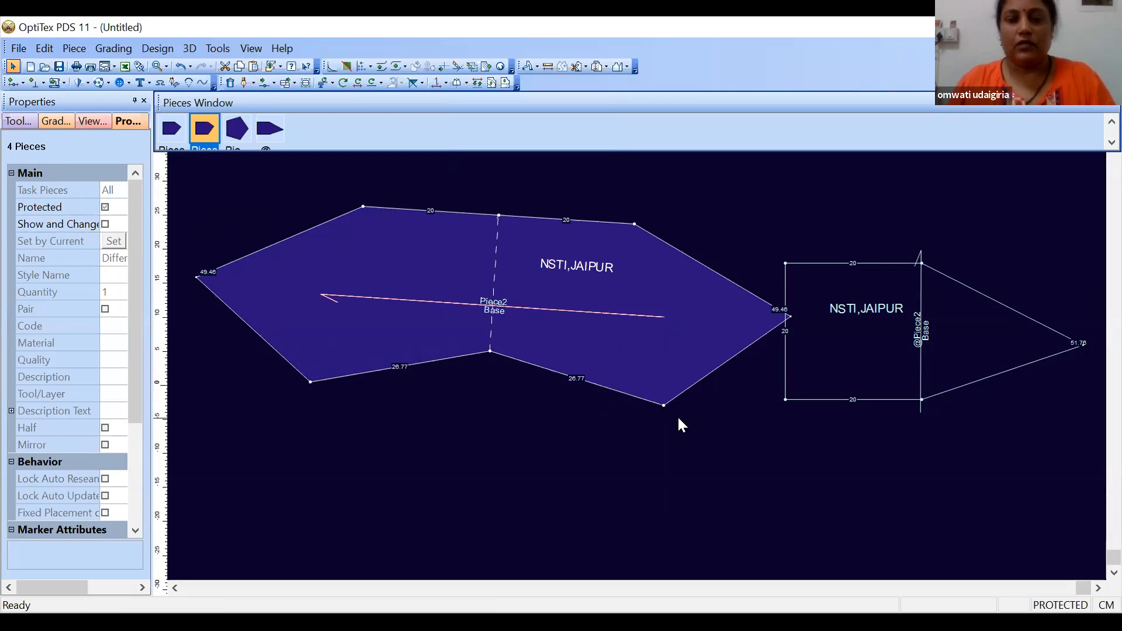
key("m")
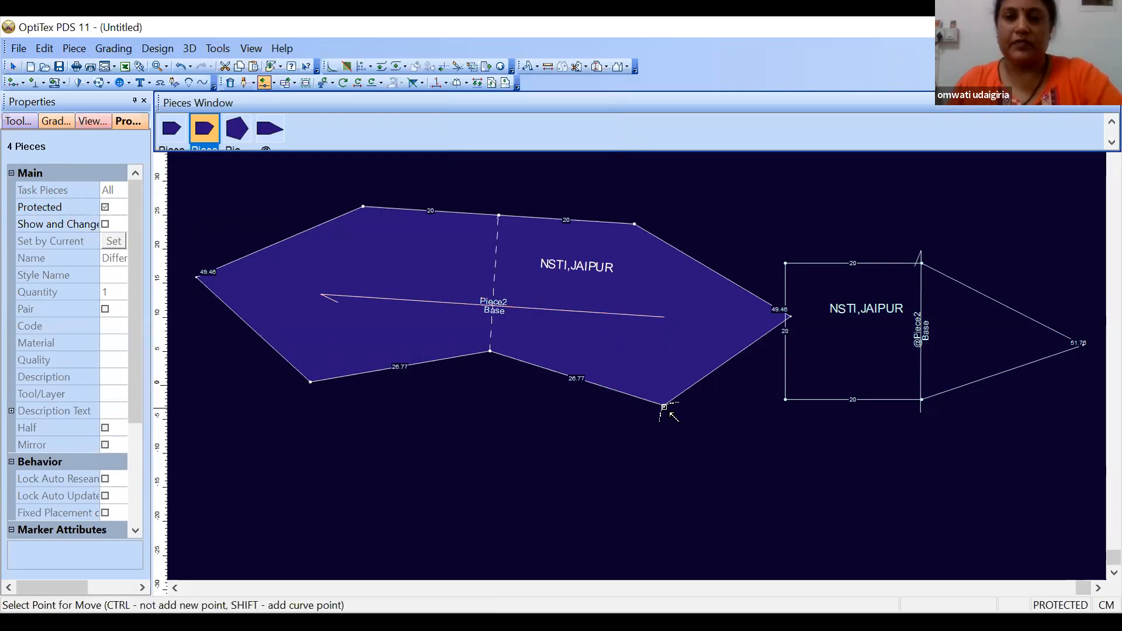
left_click(664, 405)
left_click(664, 406)
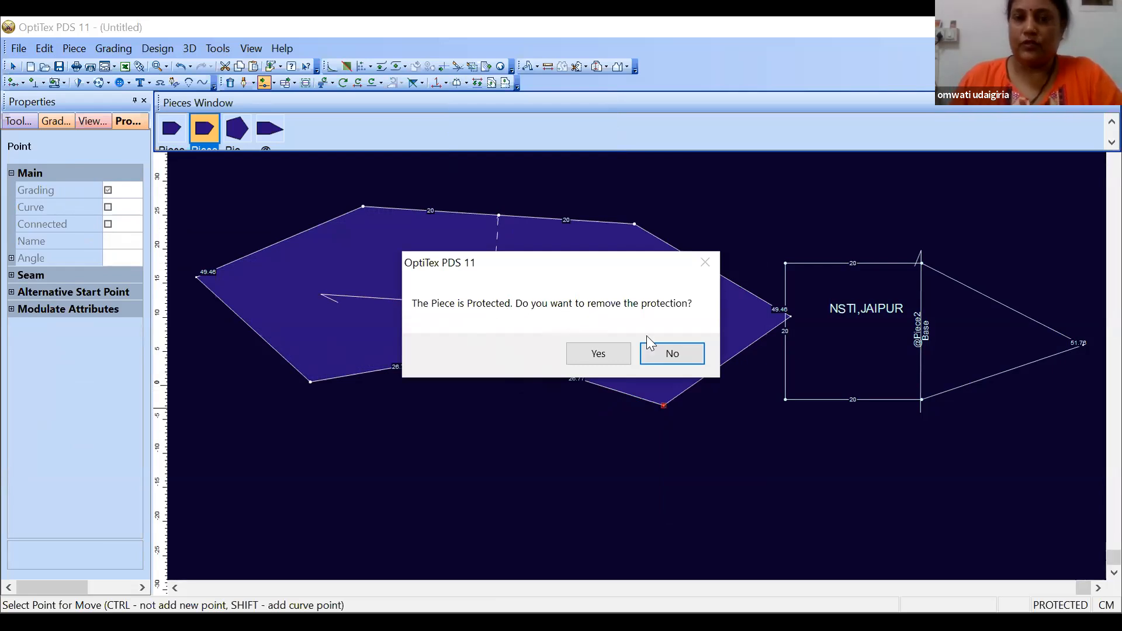
left_click(591, 358)
Step: Move the lower corner of Piece2's right half further down, independently of the left half
left_click(663, 405)
left_click(673, 466)
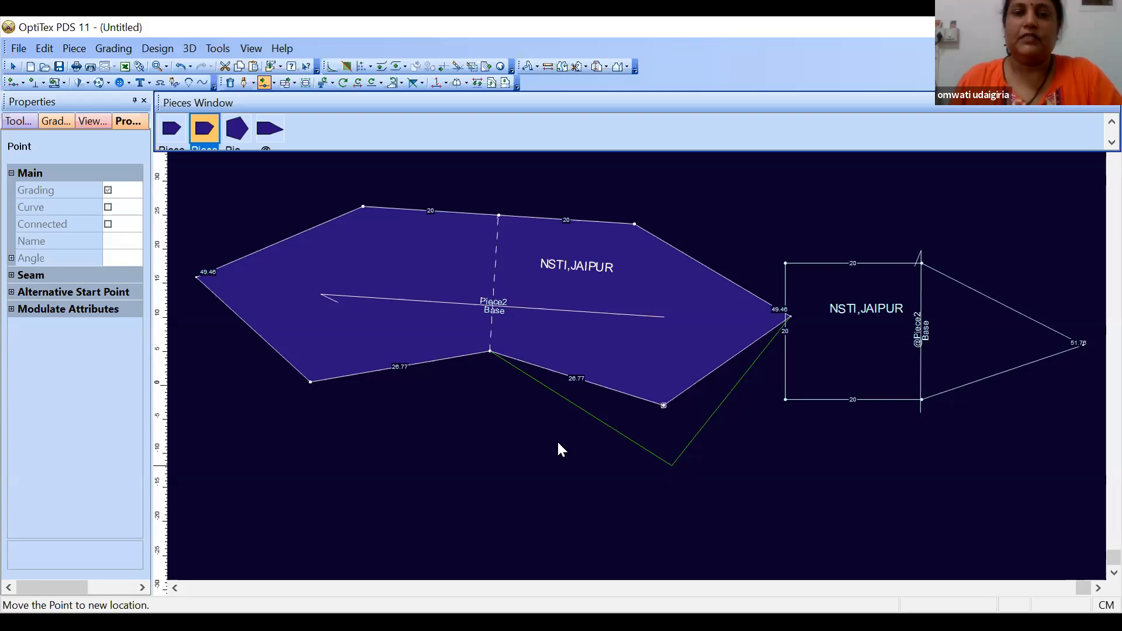
left_click(535, 425)
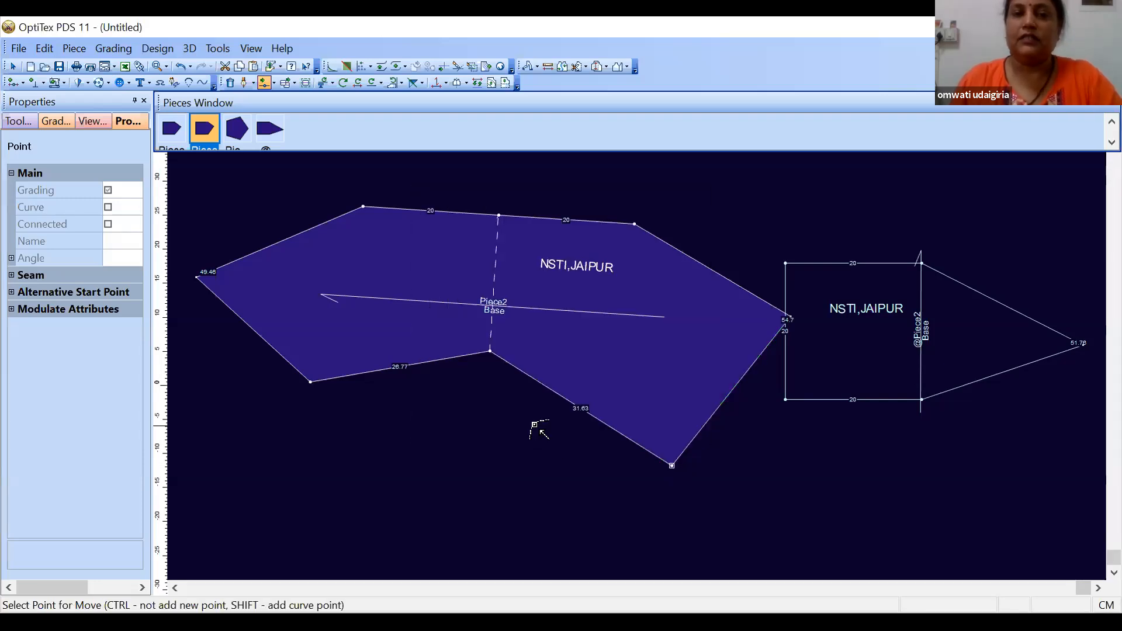
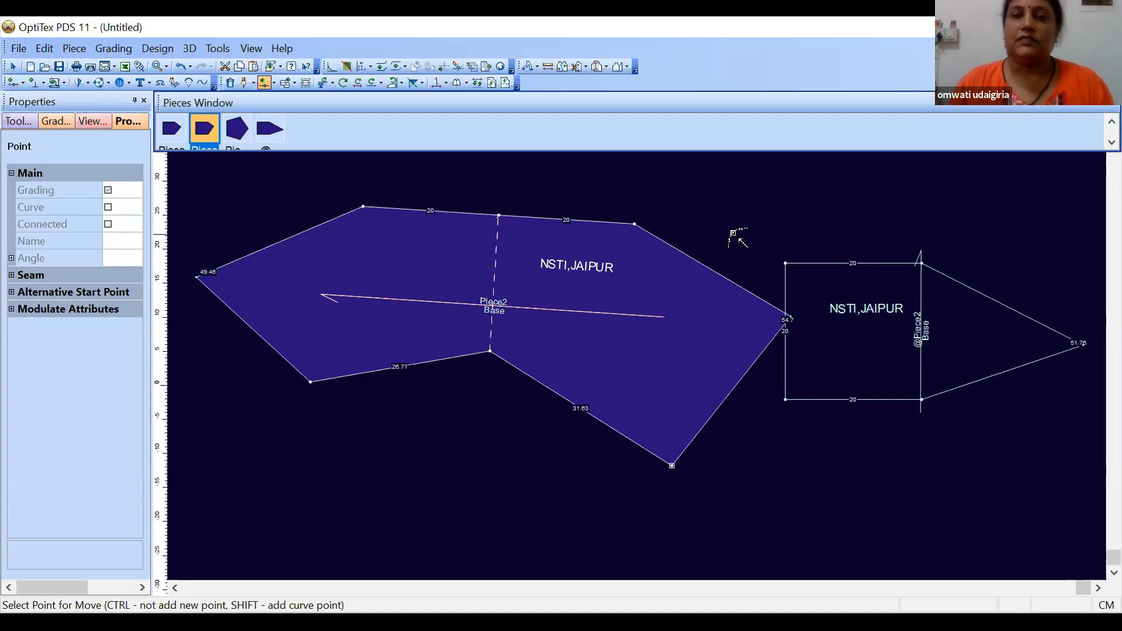
right_click(735, 237)
left_click(775, 246)
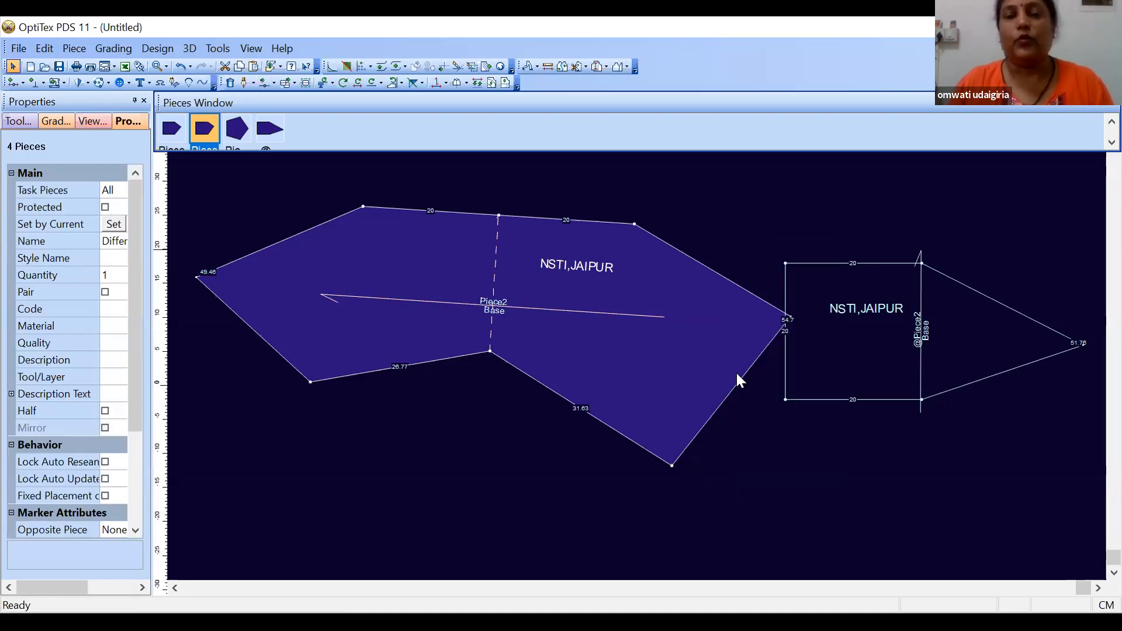
left_click(488, 236)
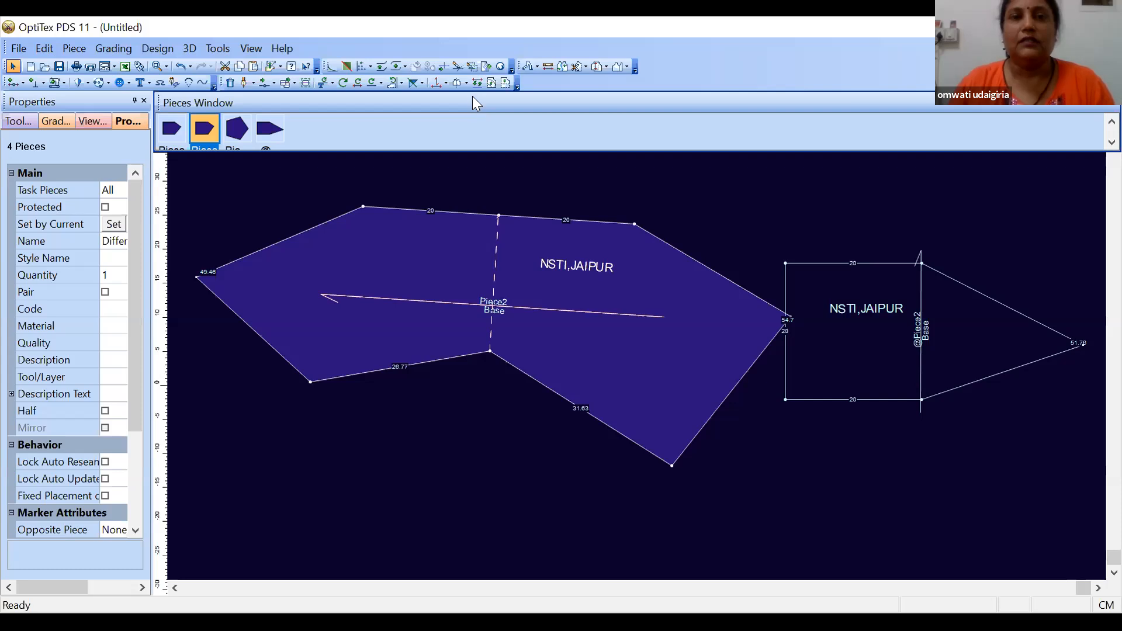
left_click(467, 81)
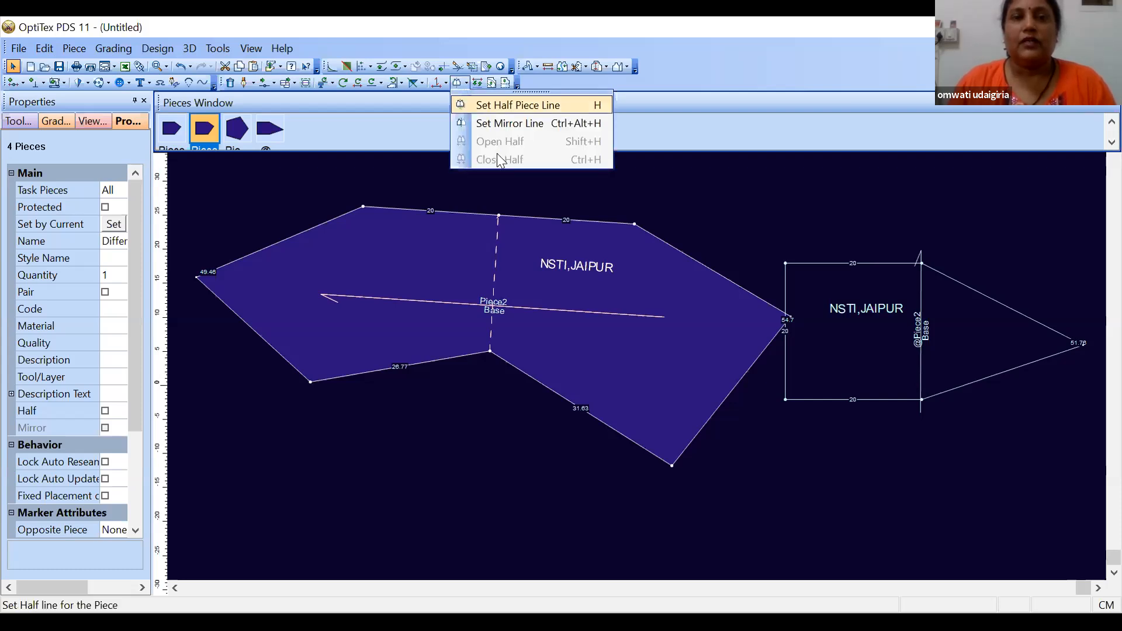
left_click(525, 250)
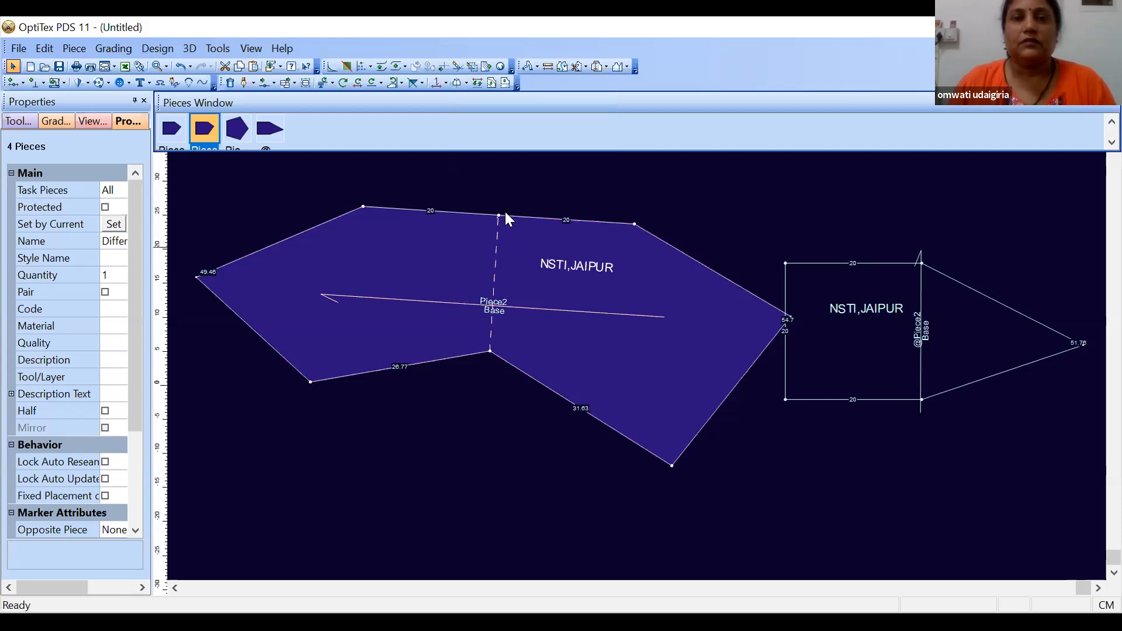
left_click(467, 83)
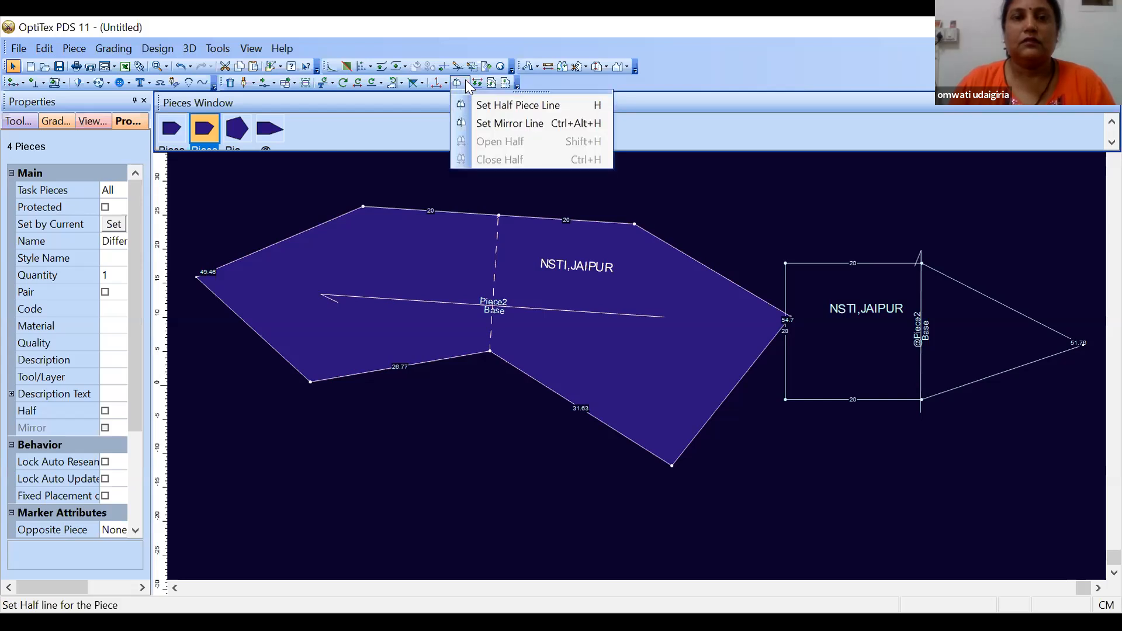
left_click(515, 124)
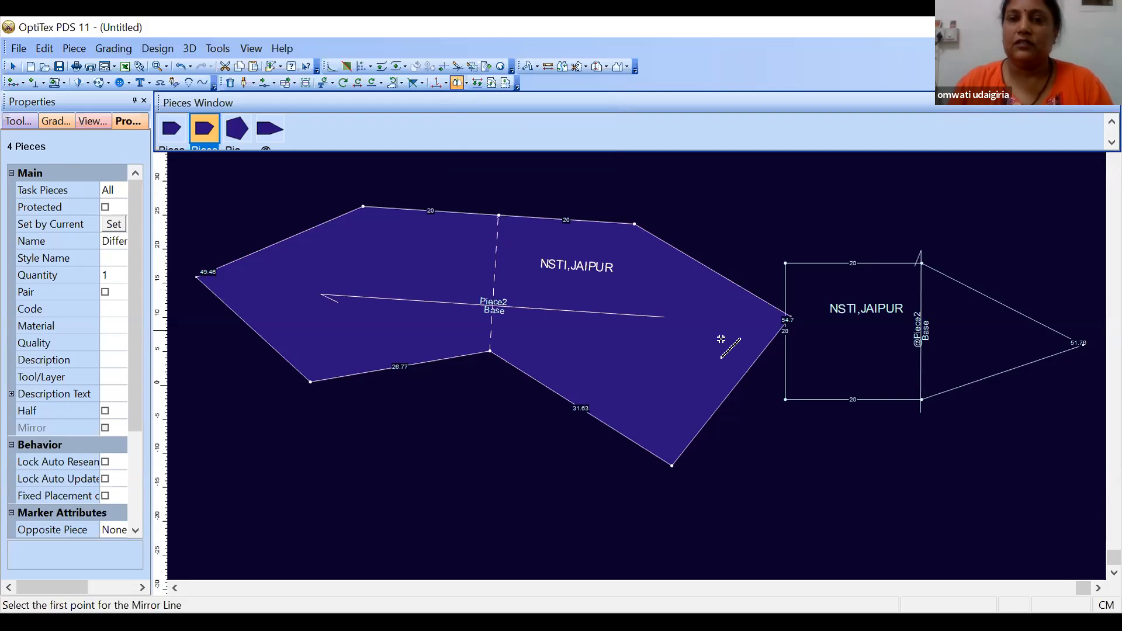
left_click(786, 264)
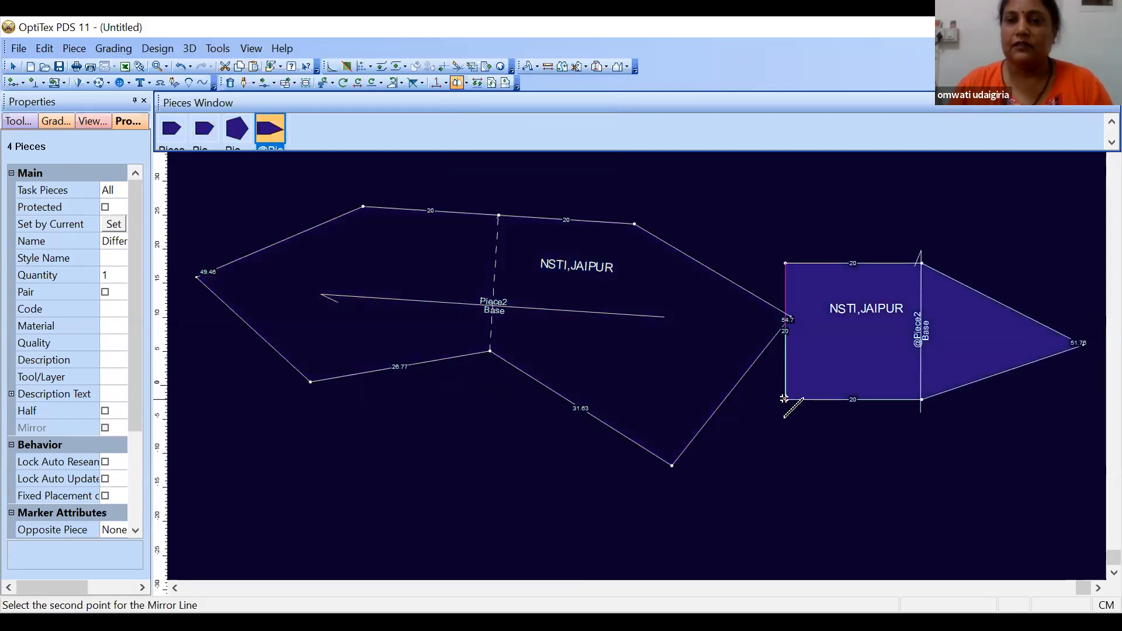
left_click(784, 399)
right_click(976, 317)
left_click(1011, 328)
scroll(647, 356, "down", 1)
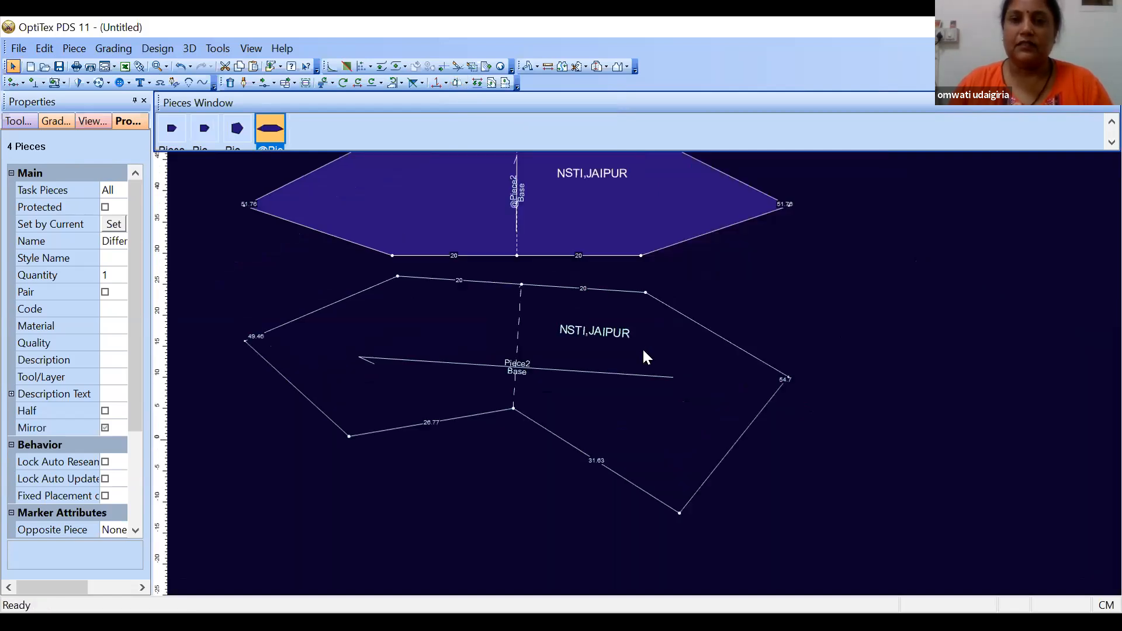
left_click(474, 311)
left_click(694, 443)
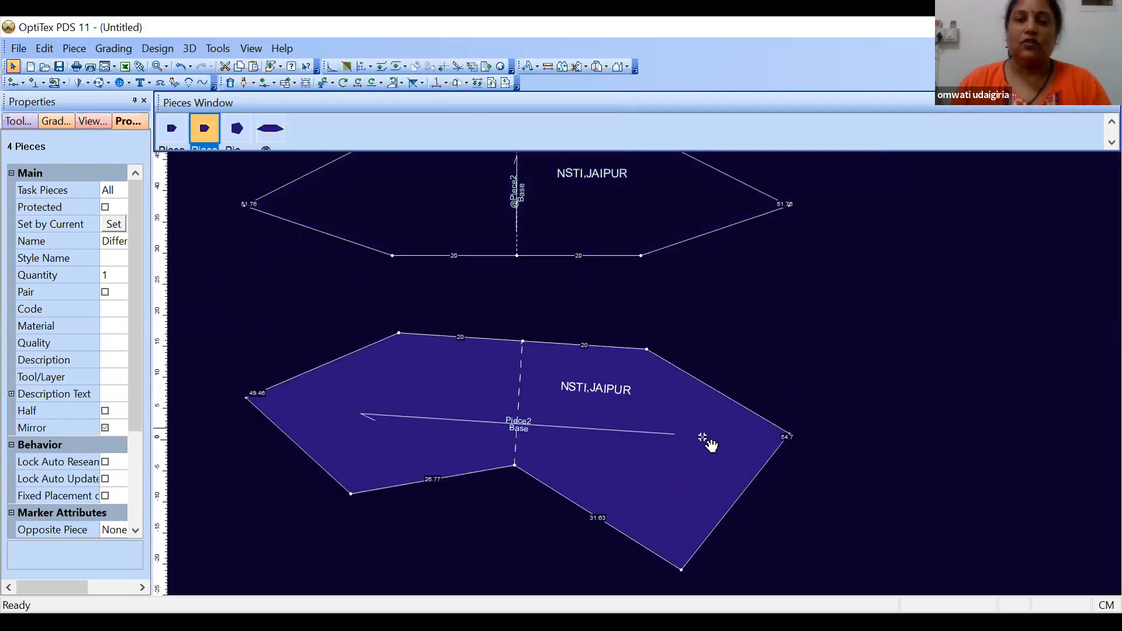
left_click(589, 411)
key("Escape")
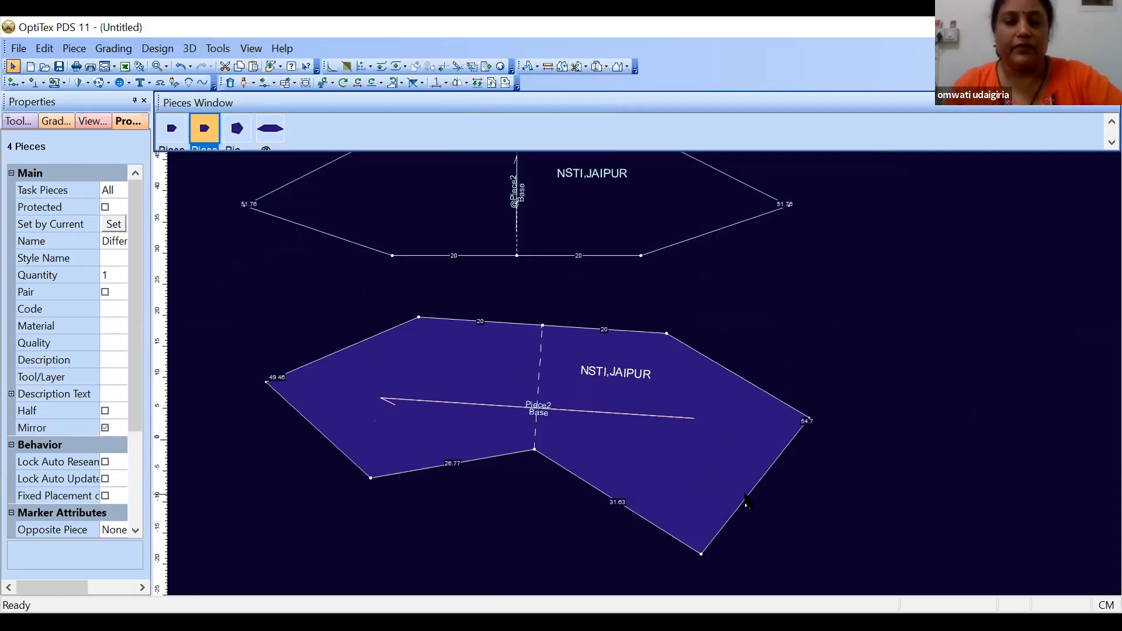
Step: Move the right tip point of Piece2 up by about 10.72 cm and sideways by about 0.65 cm
key("m")
left_click(807, 419)
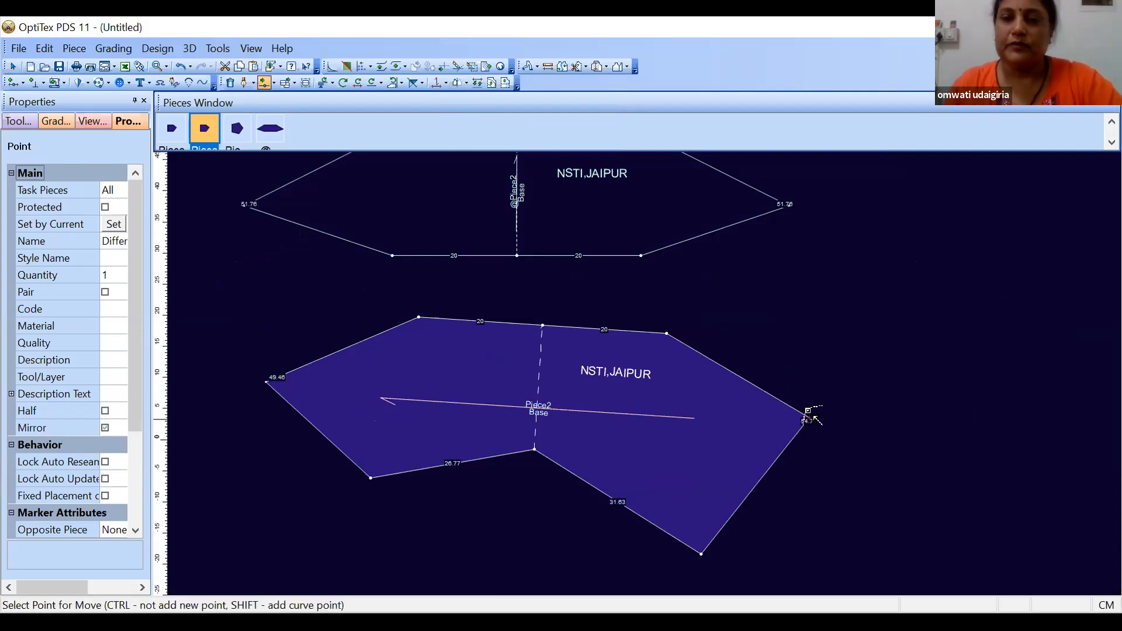
left_click(504, 416)
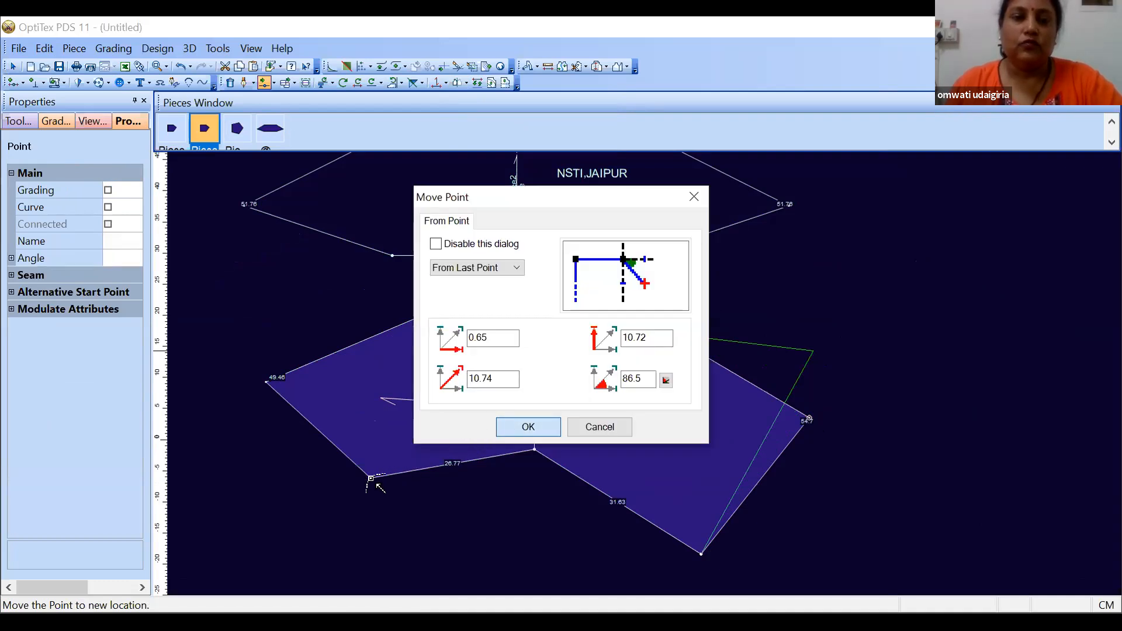
key("Return")
Step: Move the left half's lower corner of Piece2 downward, and its upper corner by about -12.13 cm horizontally and 5.08 cm vertically
left_click(371, 478)
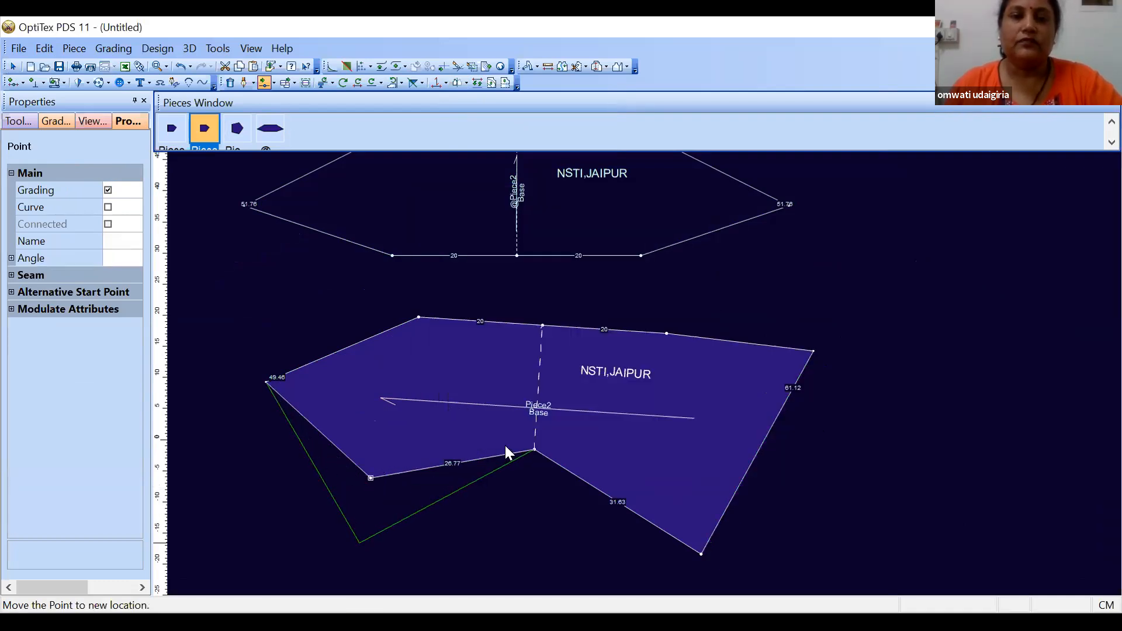
left_click(520, 433)
left_click(523, 429)
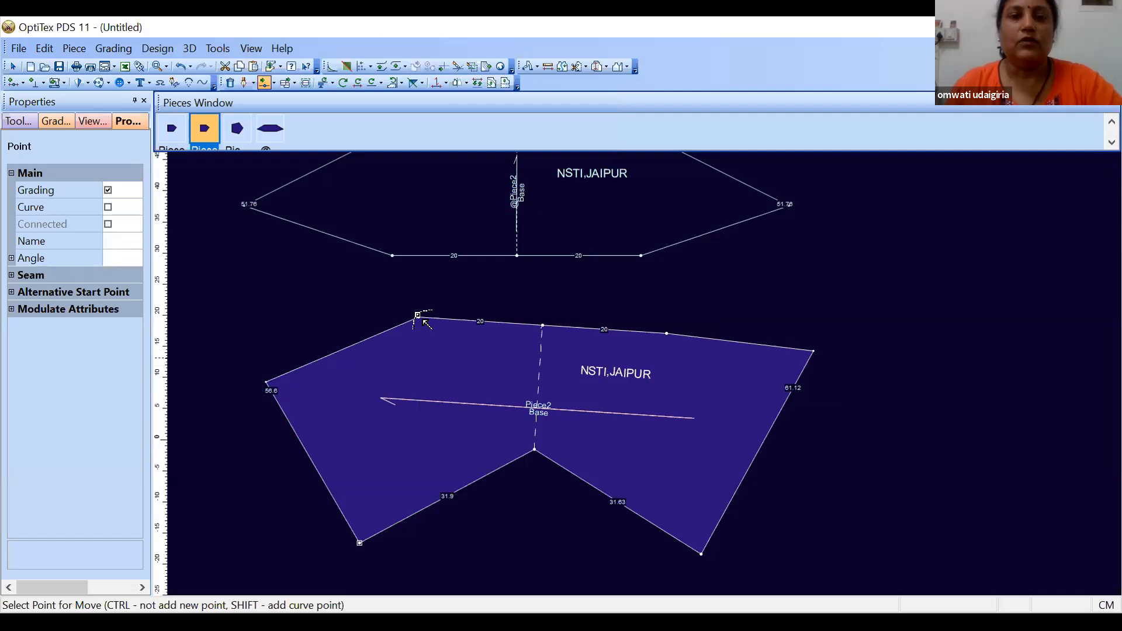
left_click(398, 309)
left_click(343, 285)
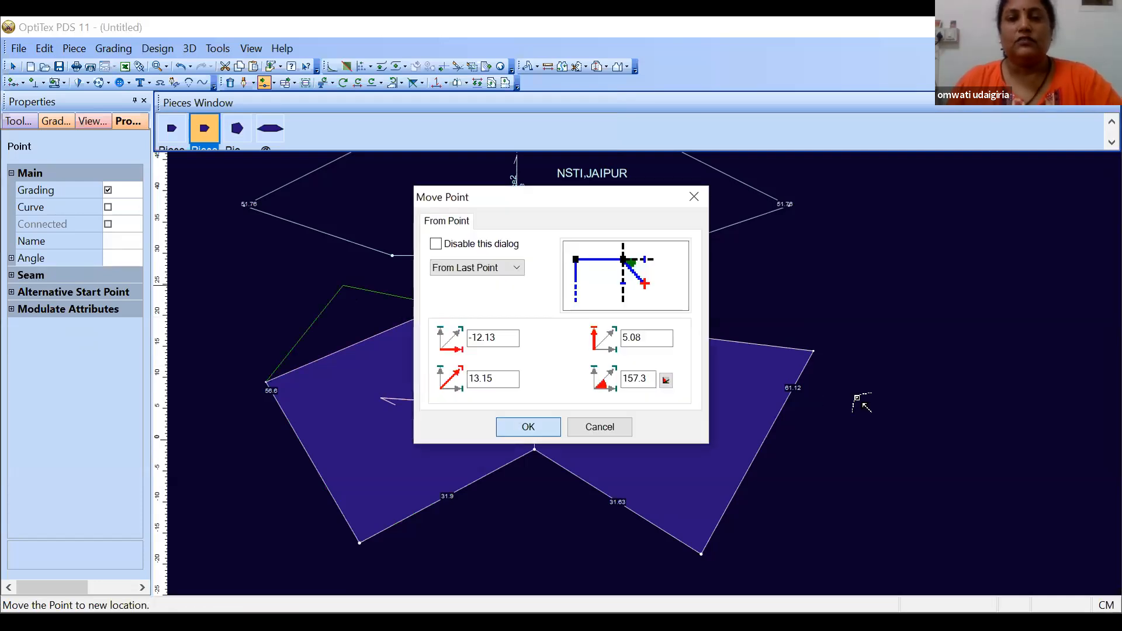
key("Return")
right_click(895, 404)
left_click(901, 409)
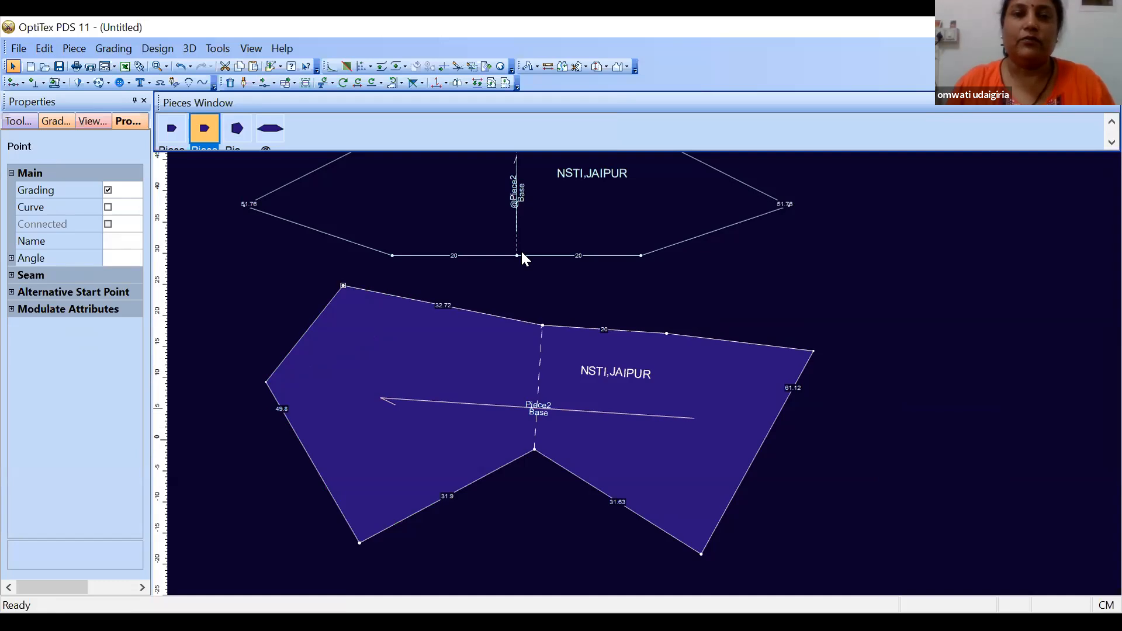
scroll(600, 321, "down", 2)
left_click(707, 340)
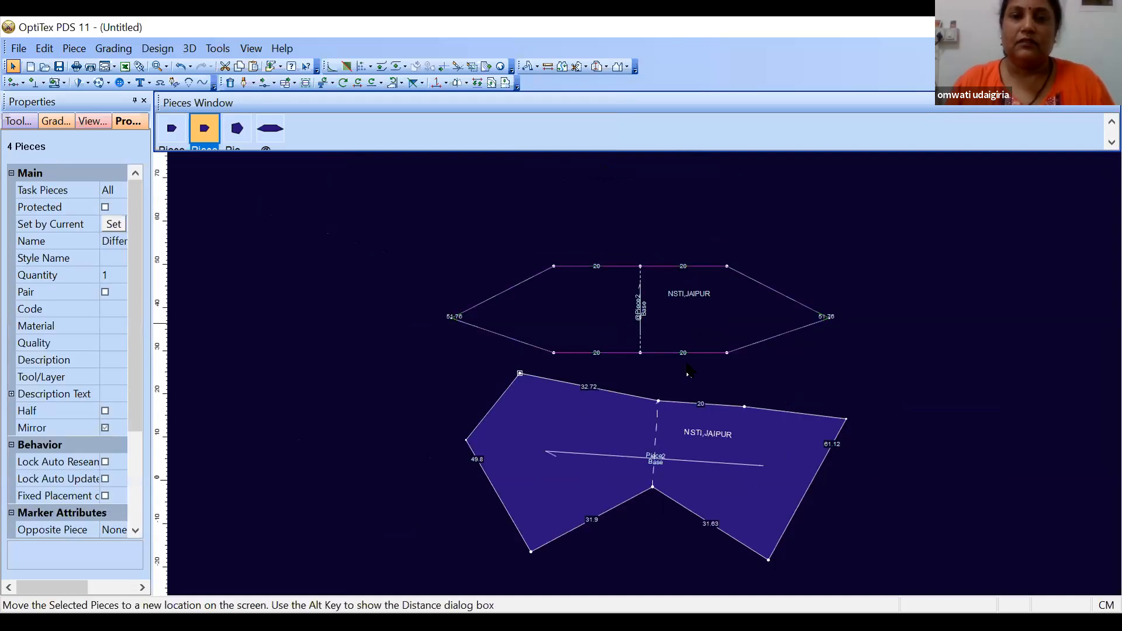
left_click(467, 82)
left_click(654, 294)
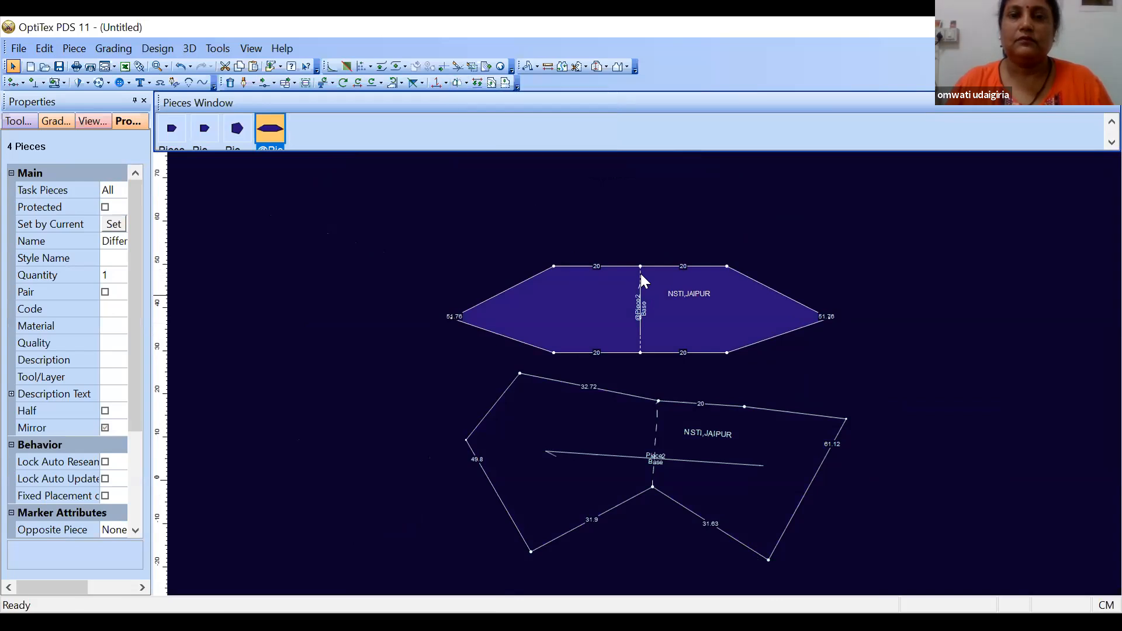
left_click(640, 267)
left_click(641, 353, "shift")
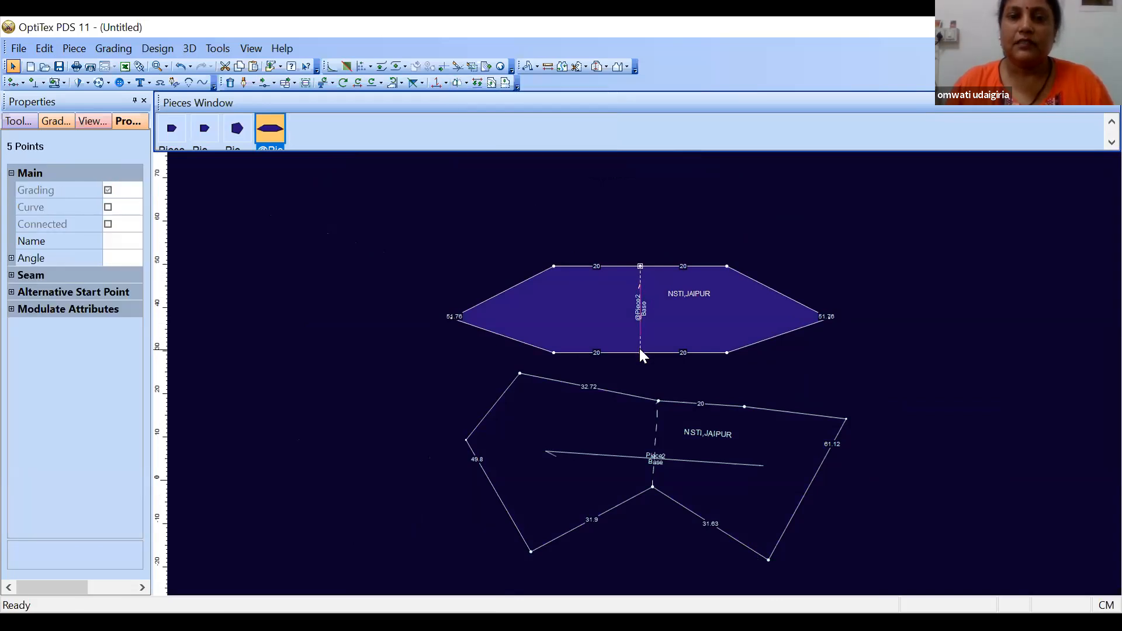
left_click(466, 82)
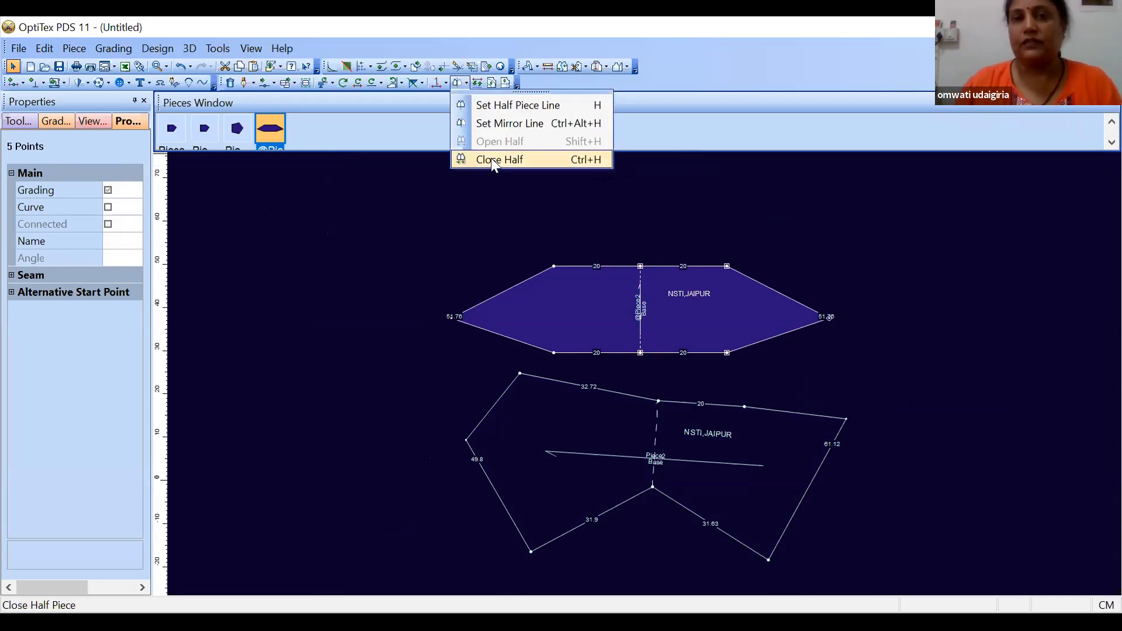
left_click(492, 160)
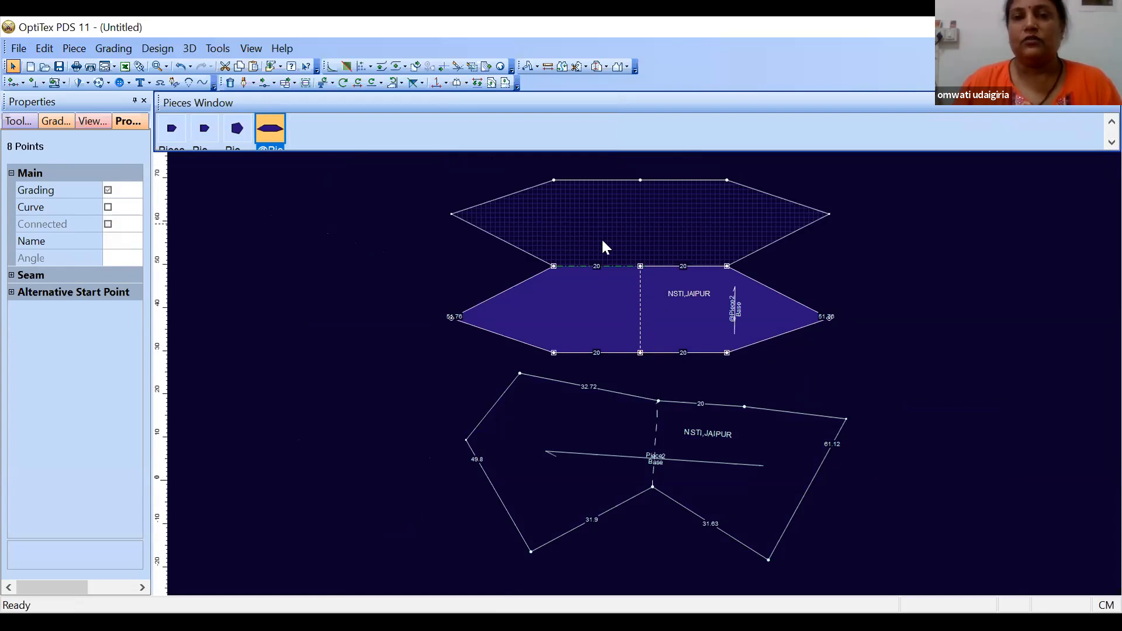
right_click(776, 279)
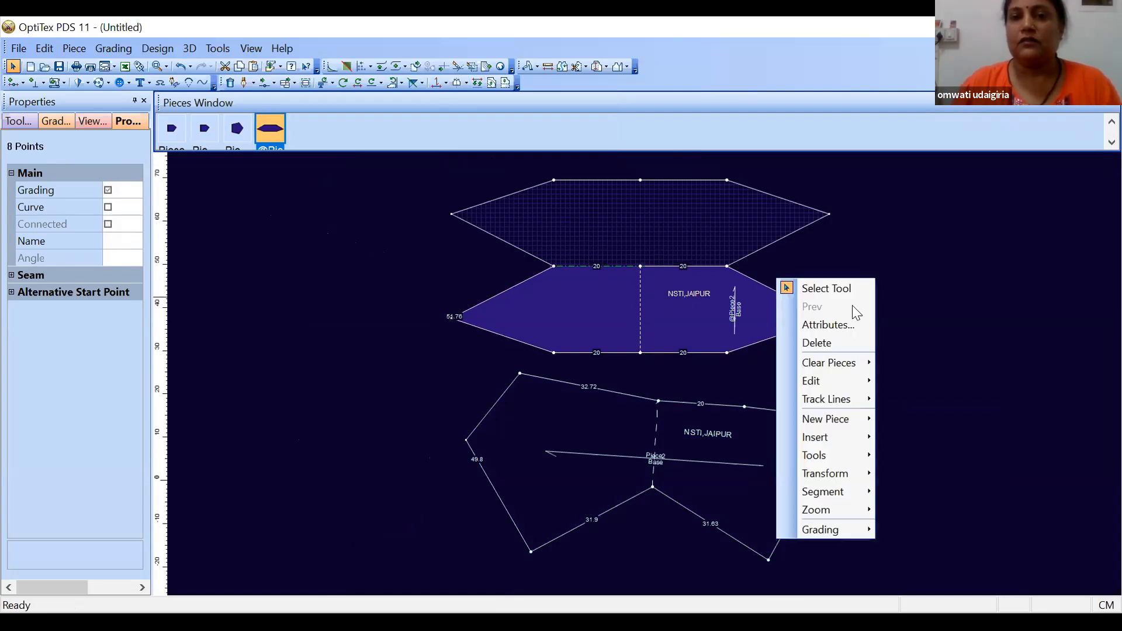
left_click(810, 238)
key("space")
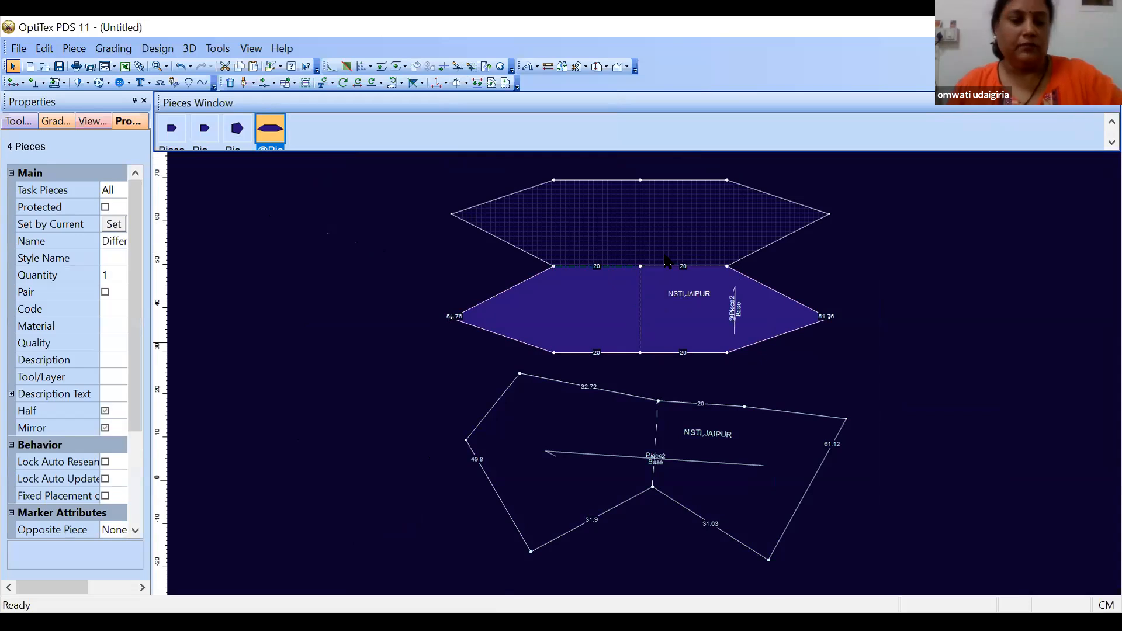
key("ctrl+z")
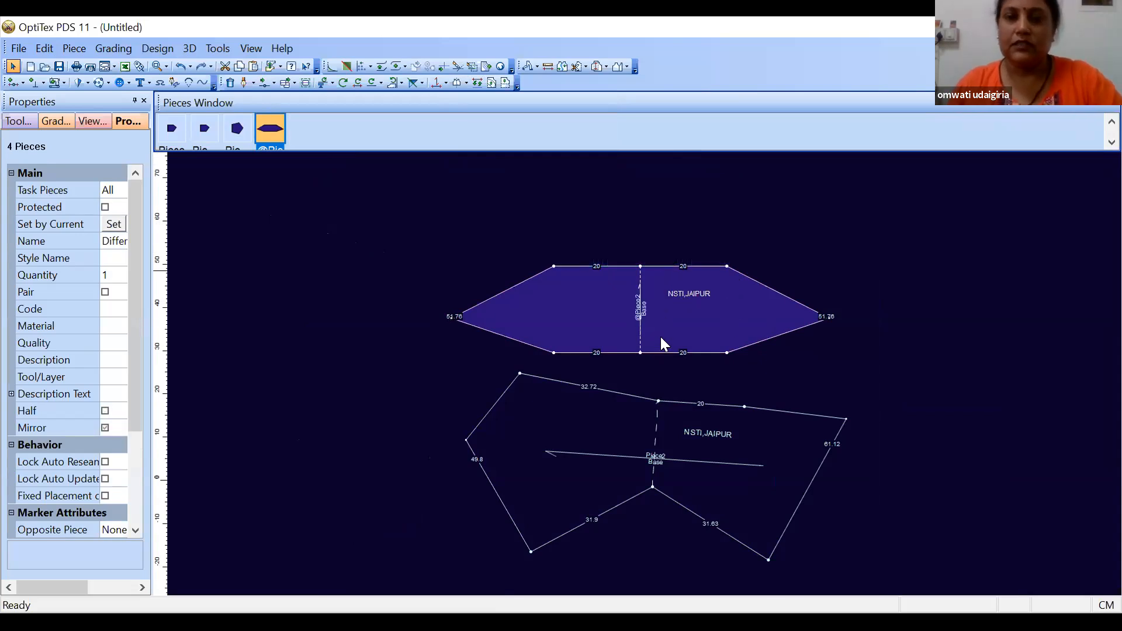
scroll(640, 354, "up", 2)
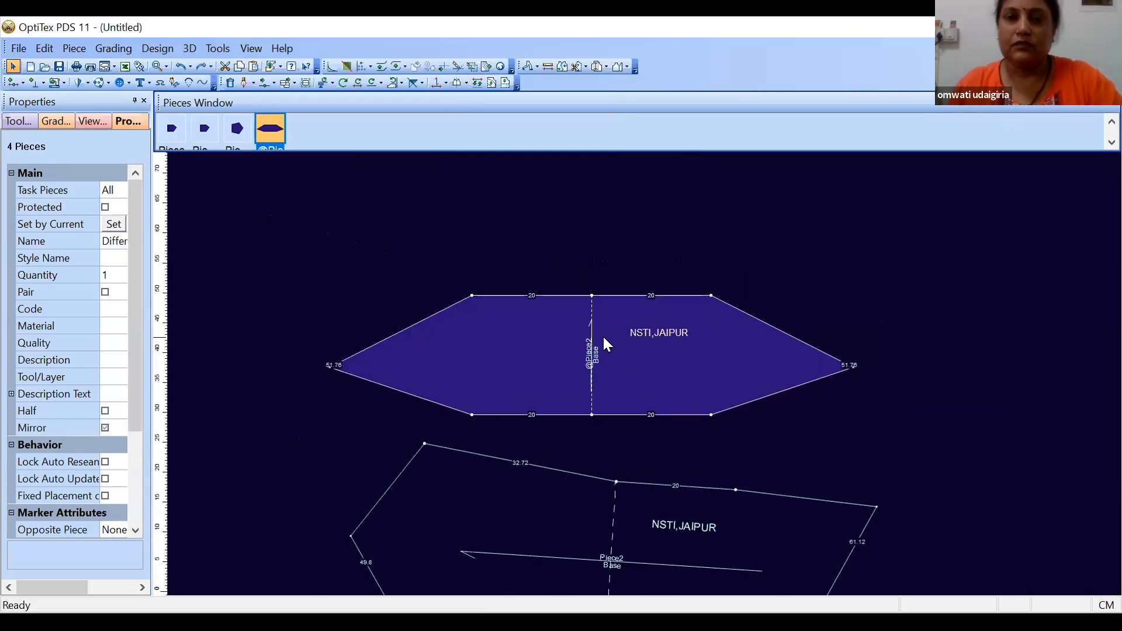
left_click(592, 416)
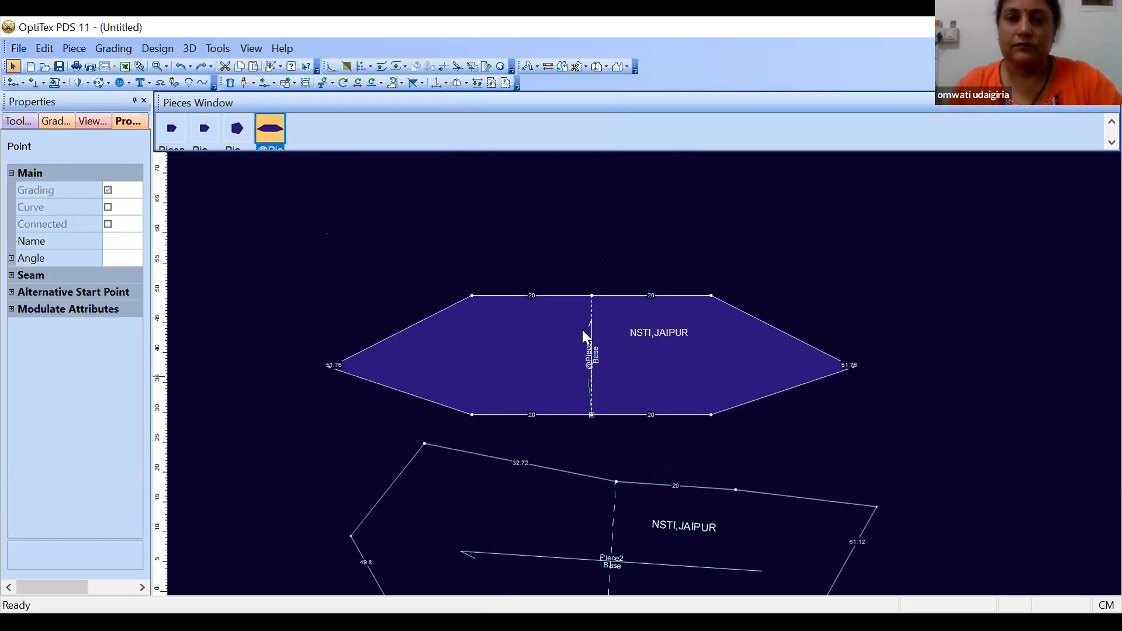
left_click(592, 295, "shift")
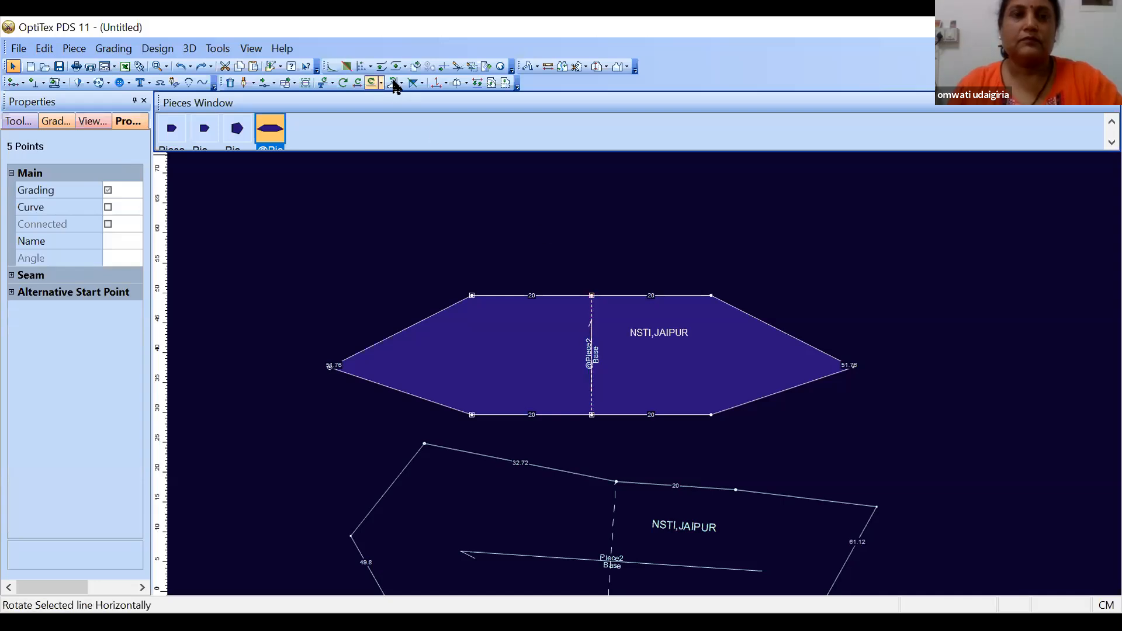
left_click(466, 82)
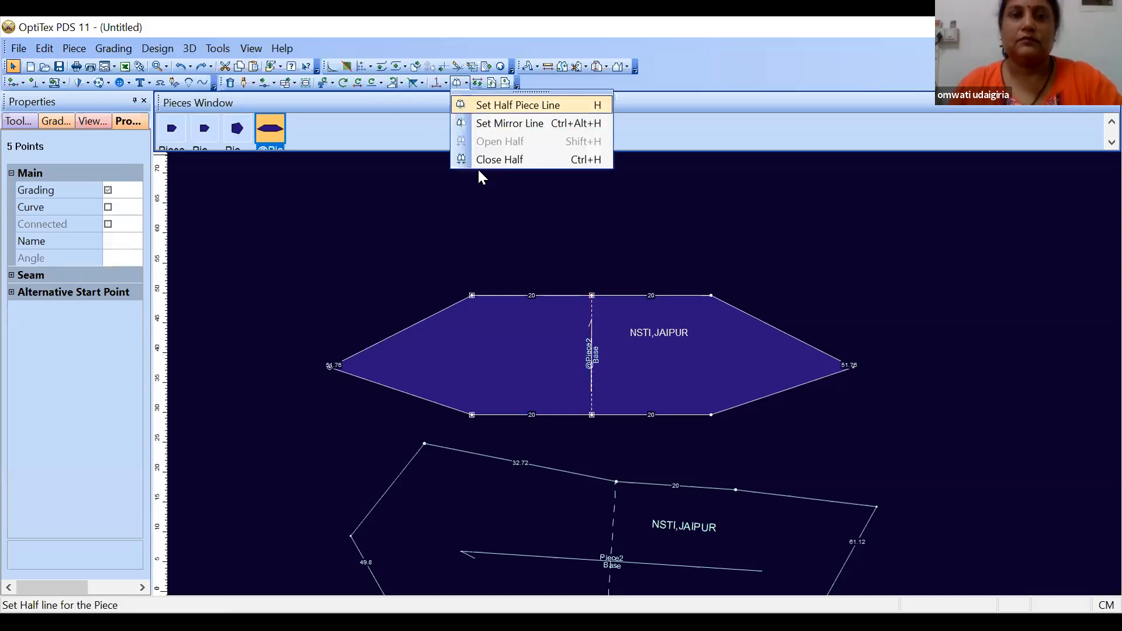
left_click(489, 166)
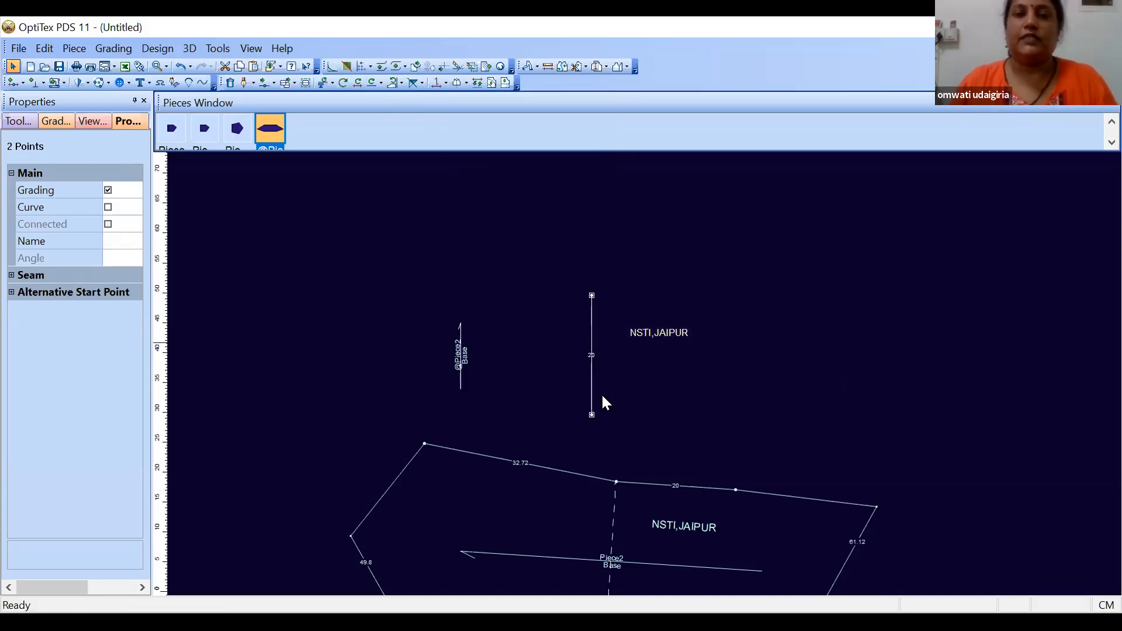
scroll(601, 394, "up", 1)
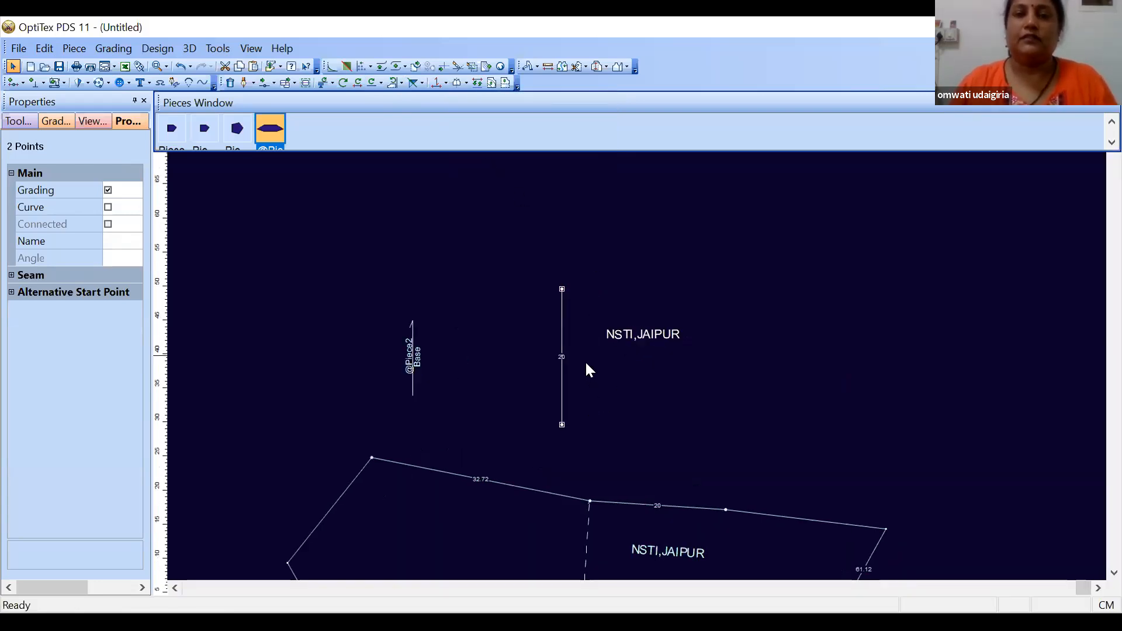
left_click(467, 83)
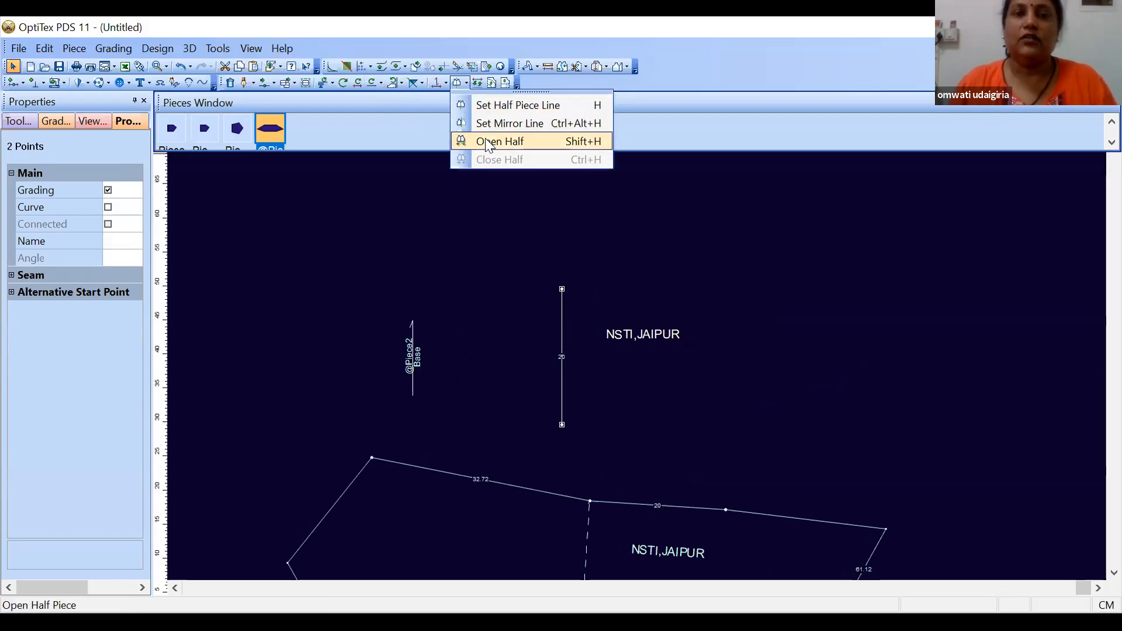
left_click(488, 137)
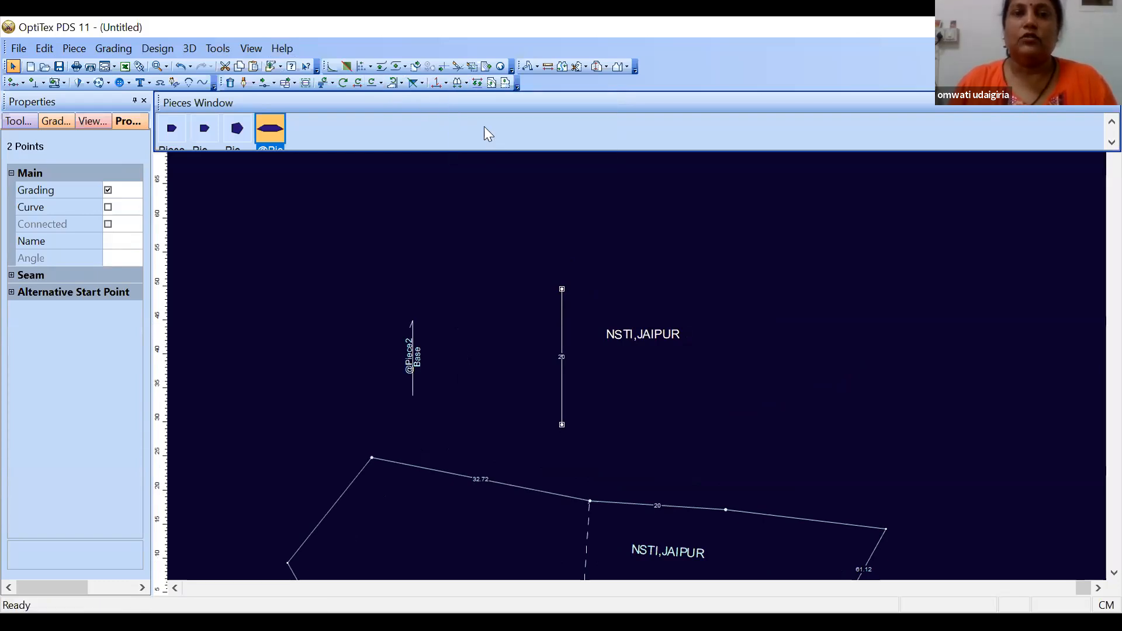
left_click(561, 425)
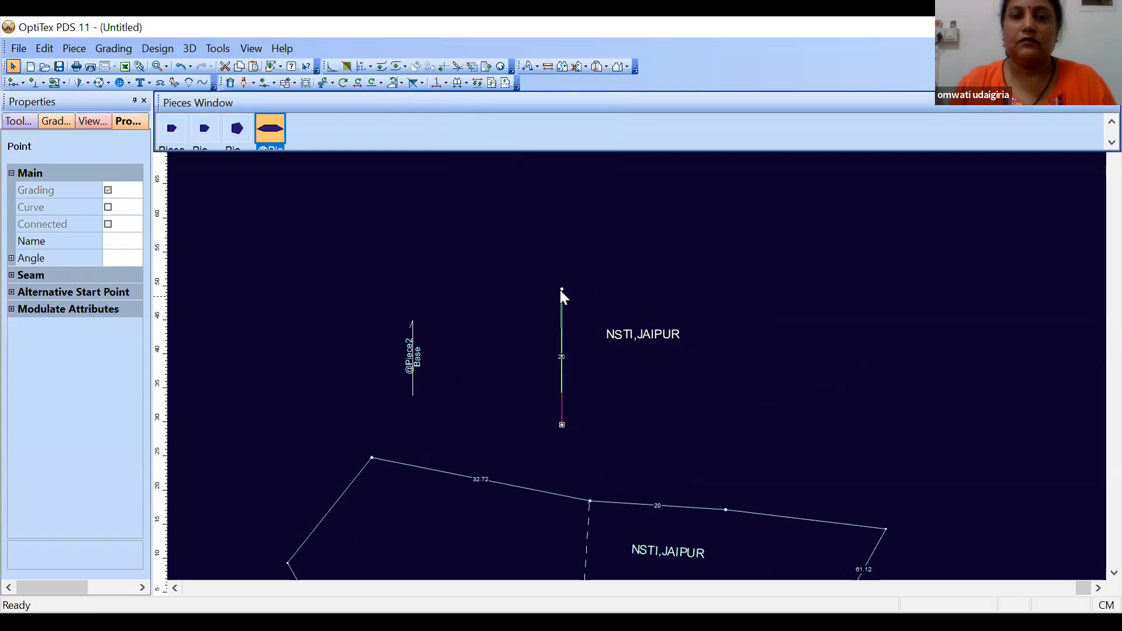
left_click(562, 327)
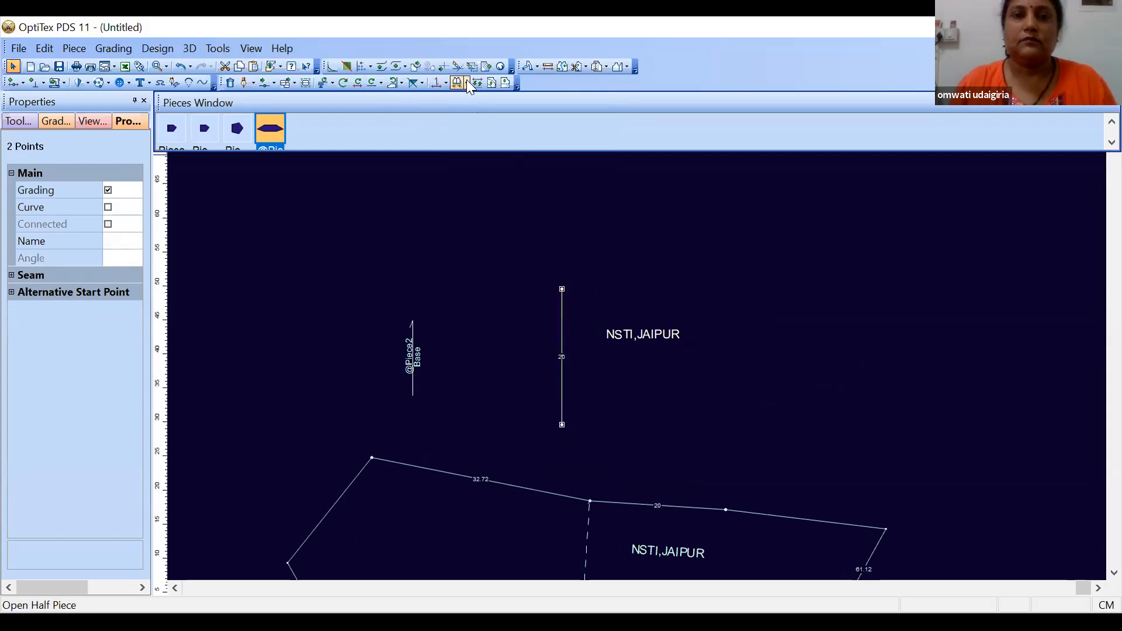
left_click(468, 82)
left_click(501, 143)
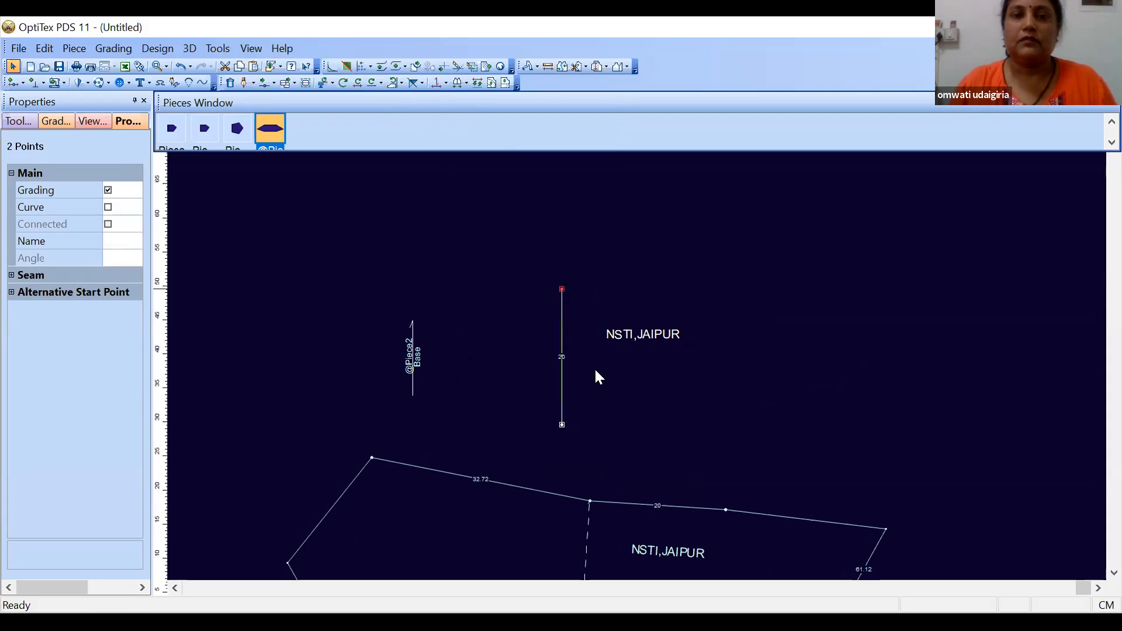
left_click(604, 408)
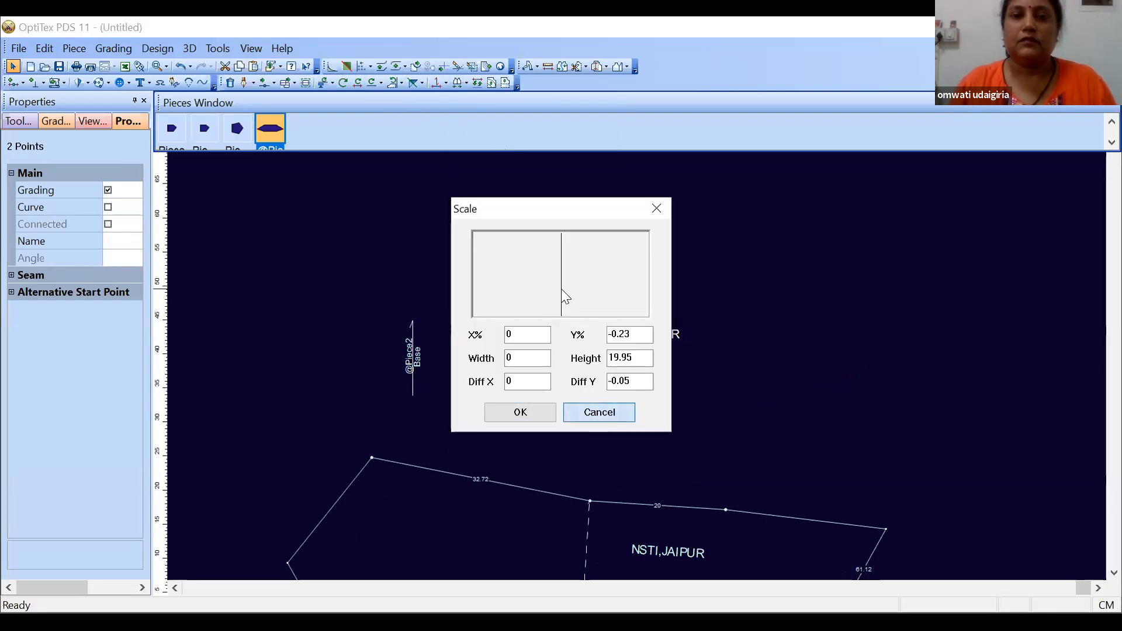
left_click(559, 425, "shift")
left_click(465, 82)
left_click(500, 142)
left_click(563, 425)
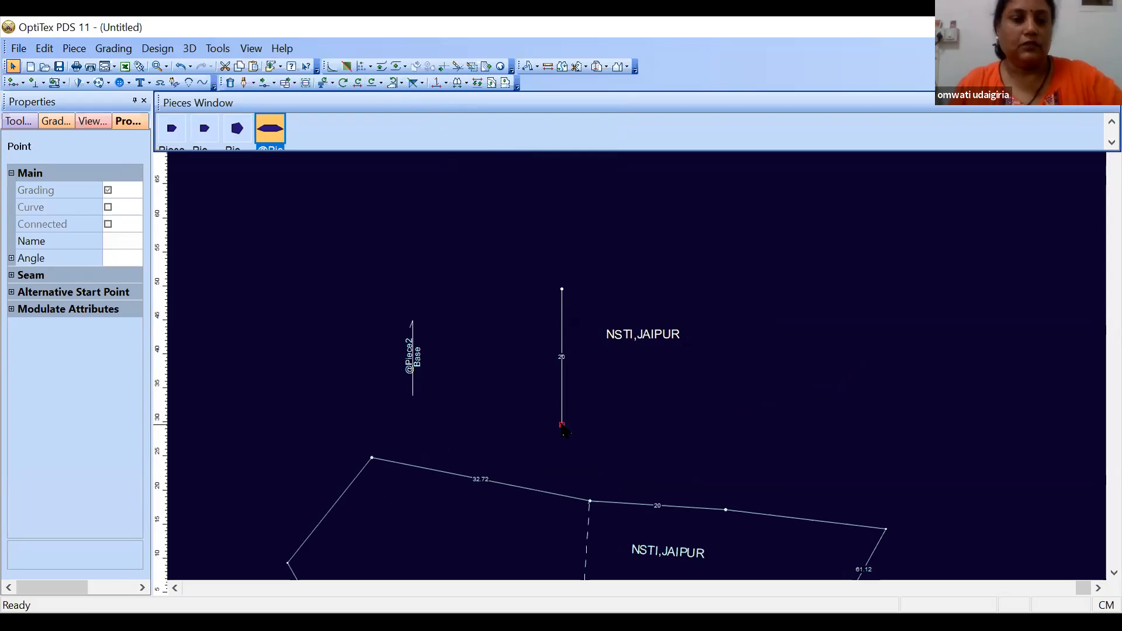
left_click(573, 528)
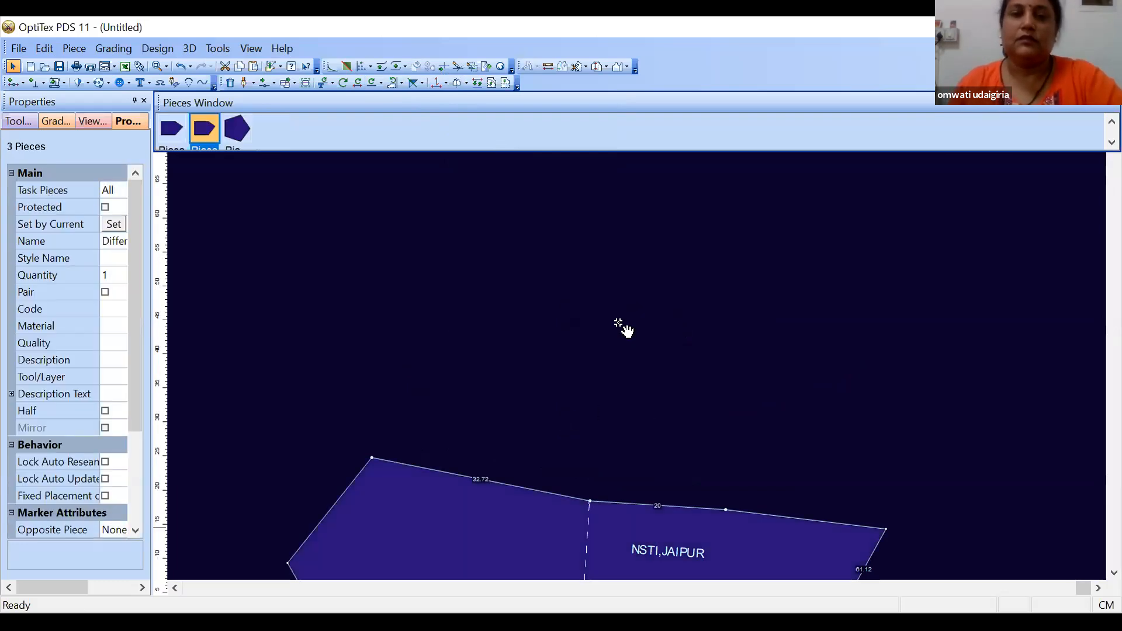
Step: Mirror Piece2 across a mirror line from the upper end of its central dashed line to its upper-right tip point
left_click(459, 83)
left_click(466, 83)
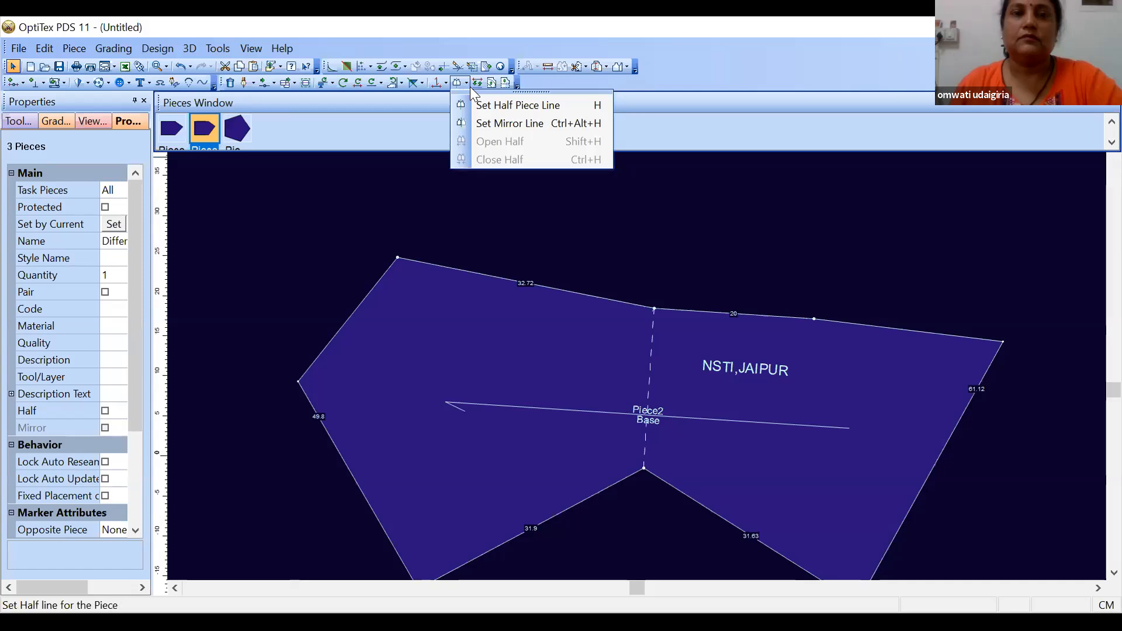
left_click(465, 82)
left_click(465, 84)
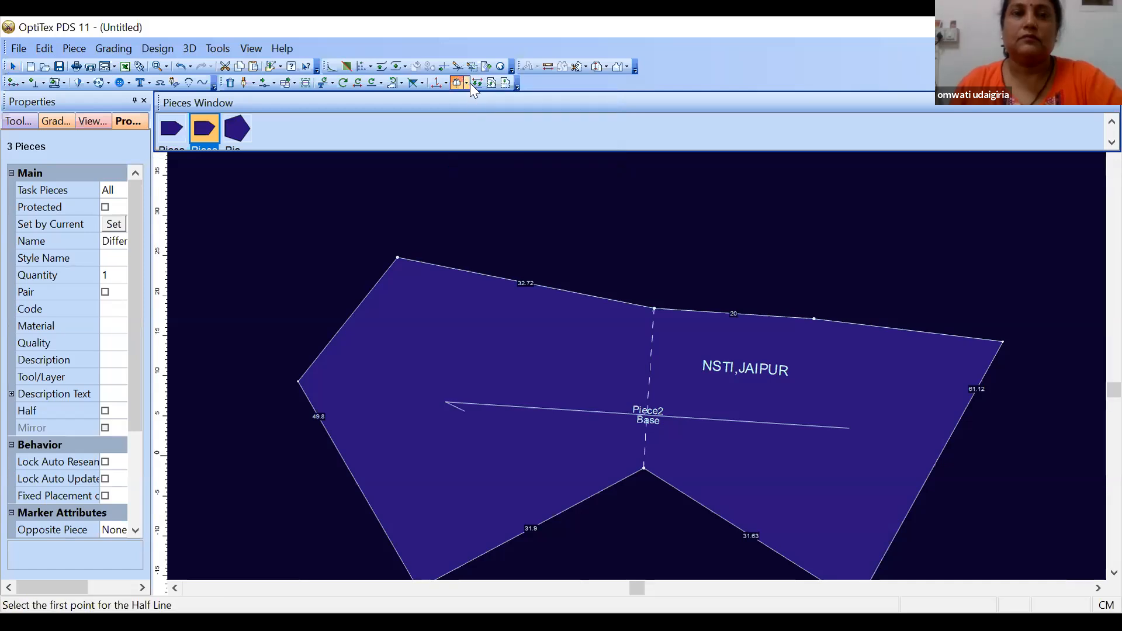
left_click(467, 83)
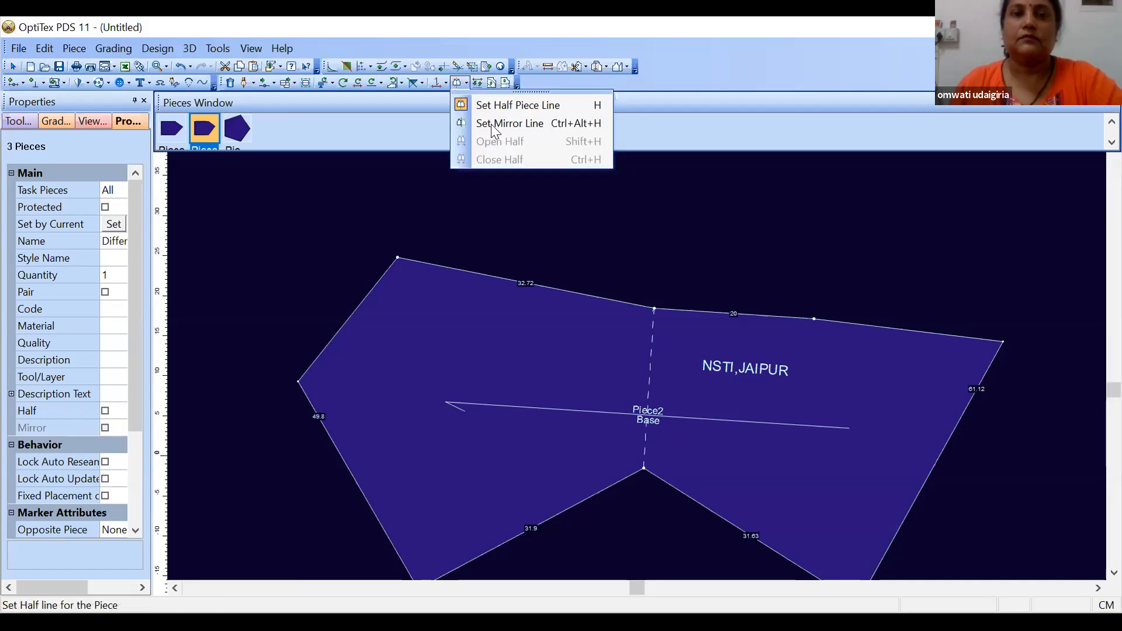
left_click(491, 122)
left_click(655, 309)
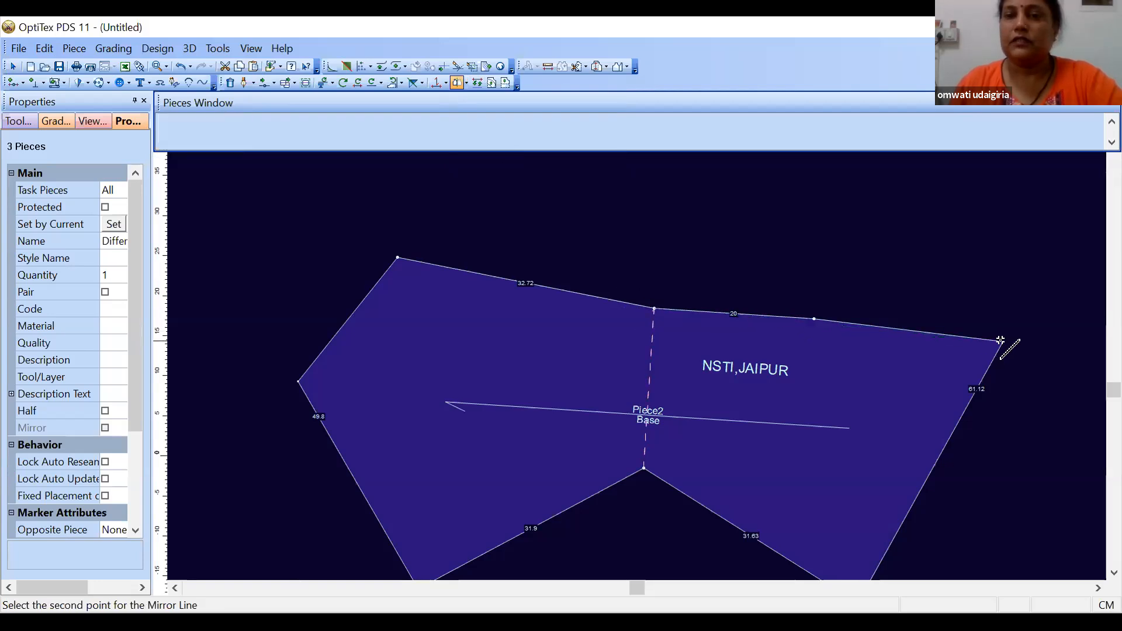
left_click(1001, 340)
right_click(919, 342)
left_click(937, 353)
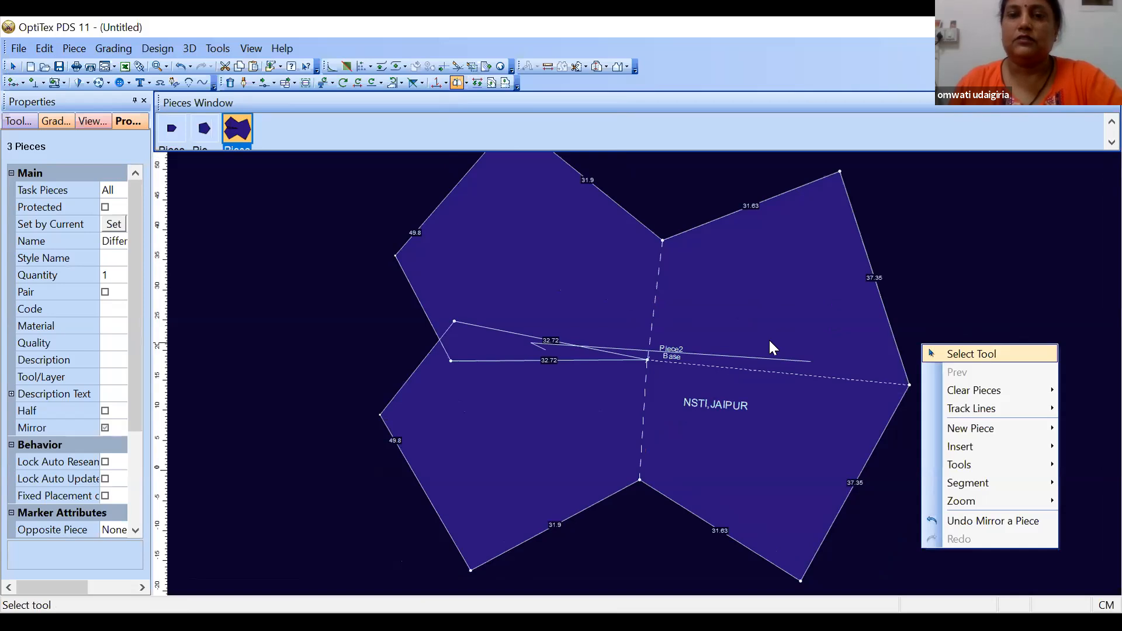
Step: Cancel moving the mirrored Piece2 and undo its mirroring
left_click(501, 362)
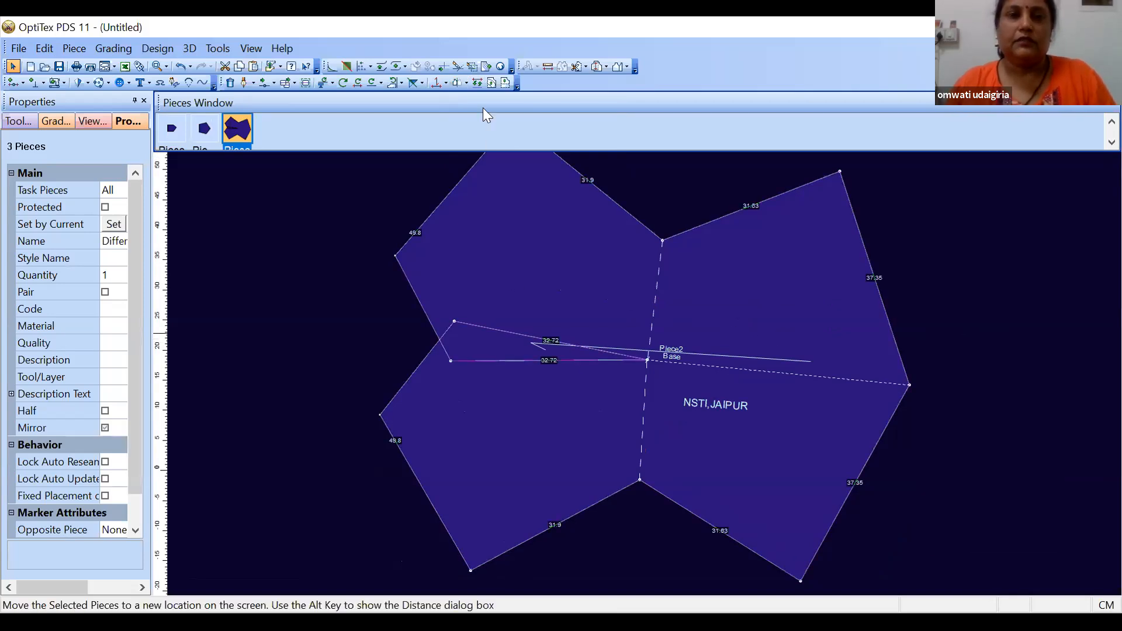
left_click(467, 81)
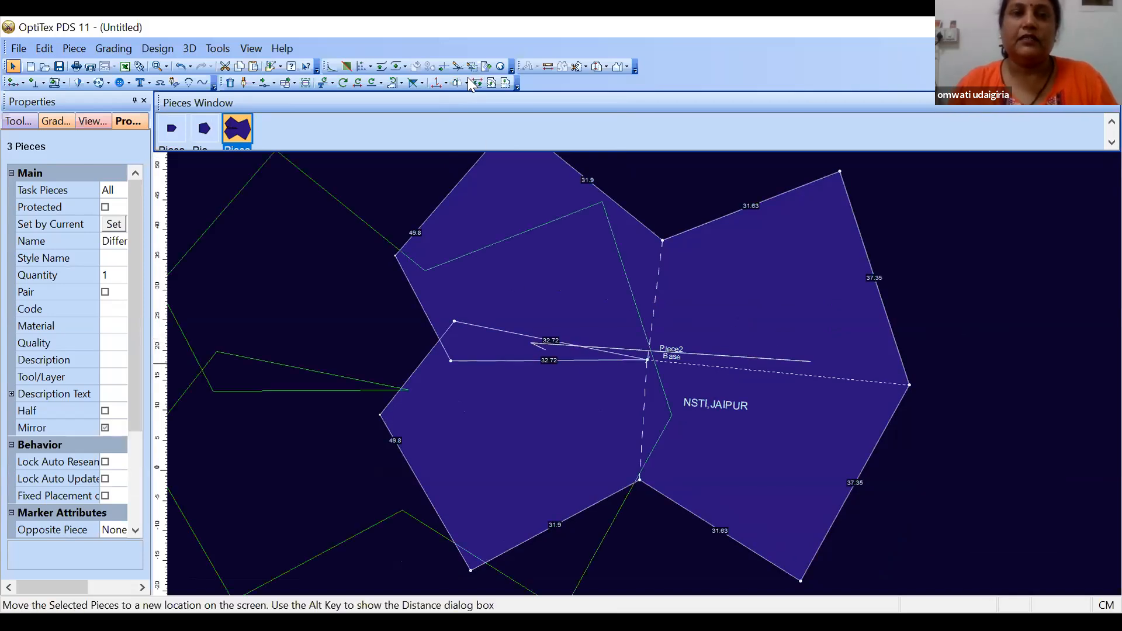
left_click(517, 300)
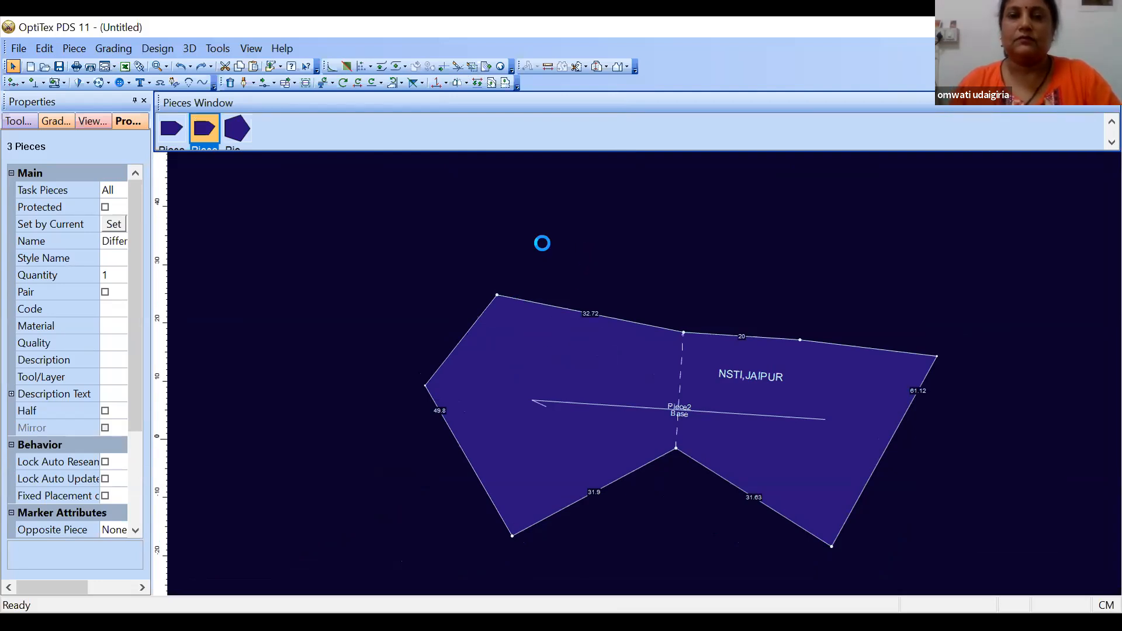
Step: Switch to the presentation slide on the Extend in Parallel tool
key("alt+Tab")
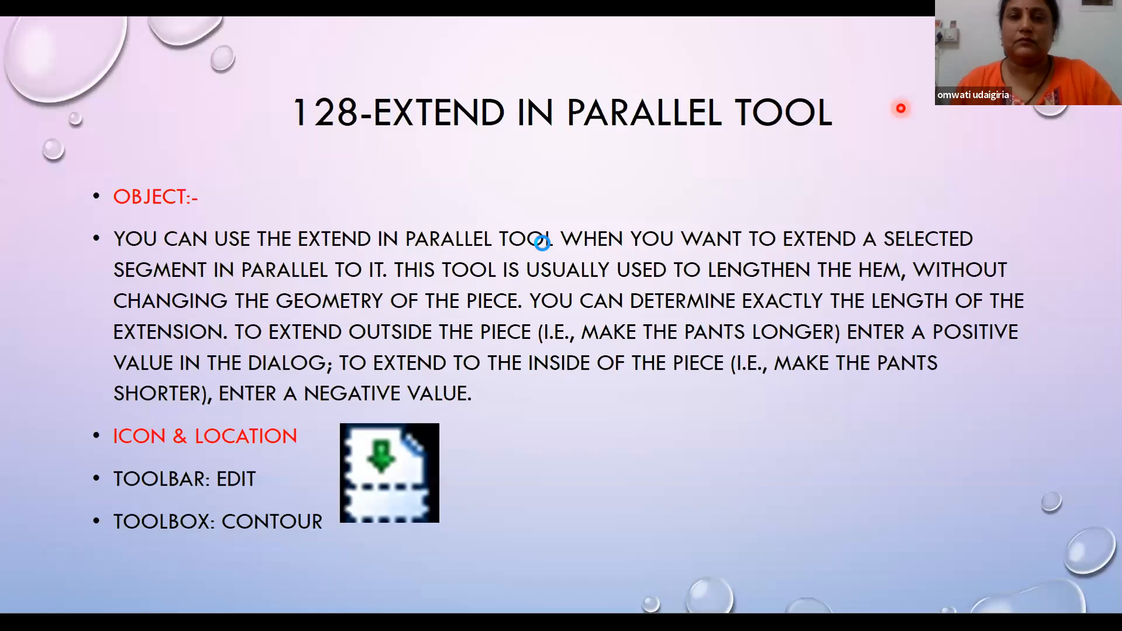
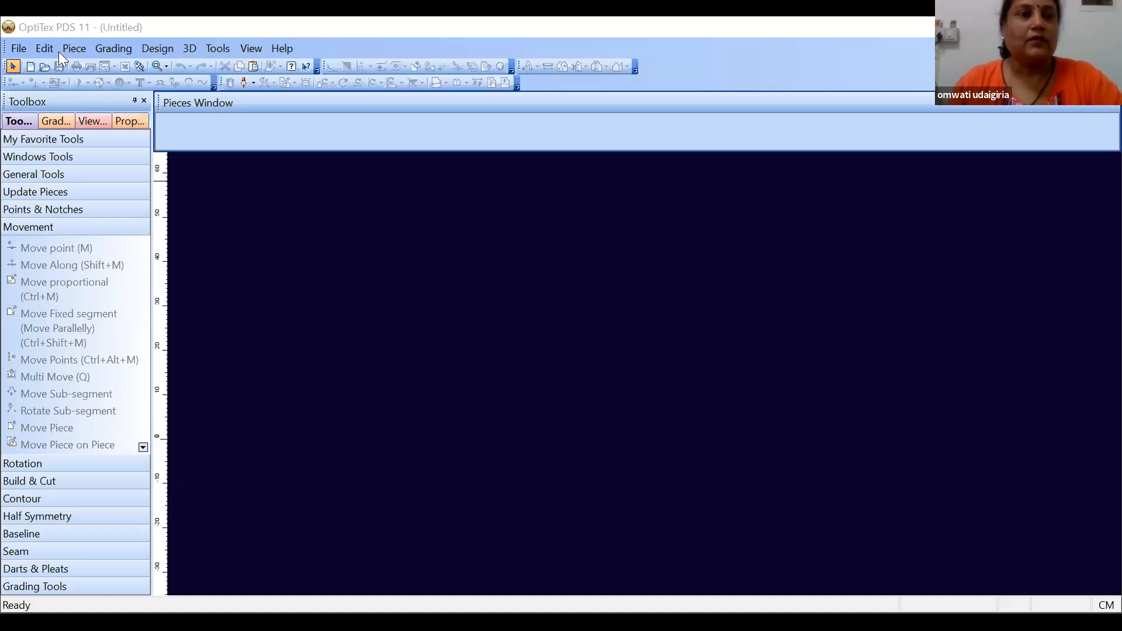
Step: Create a new rectangular piece named Piece with length 20 and width 20 cm
key("alt+p")
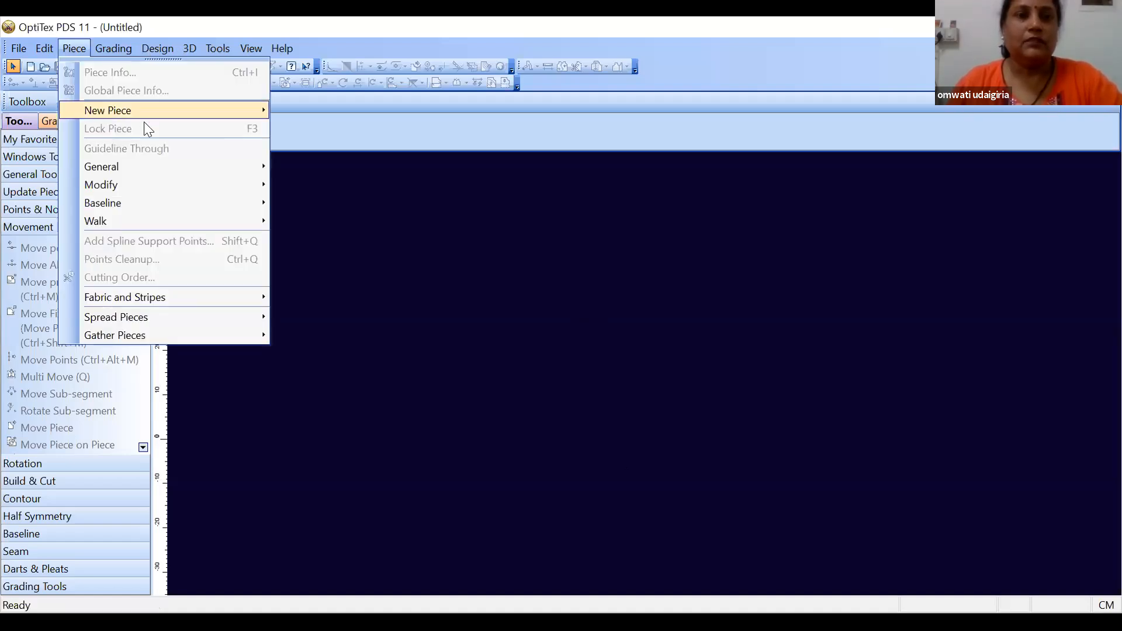
mouse_move(140, 112)
left_click(322, 118)
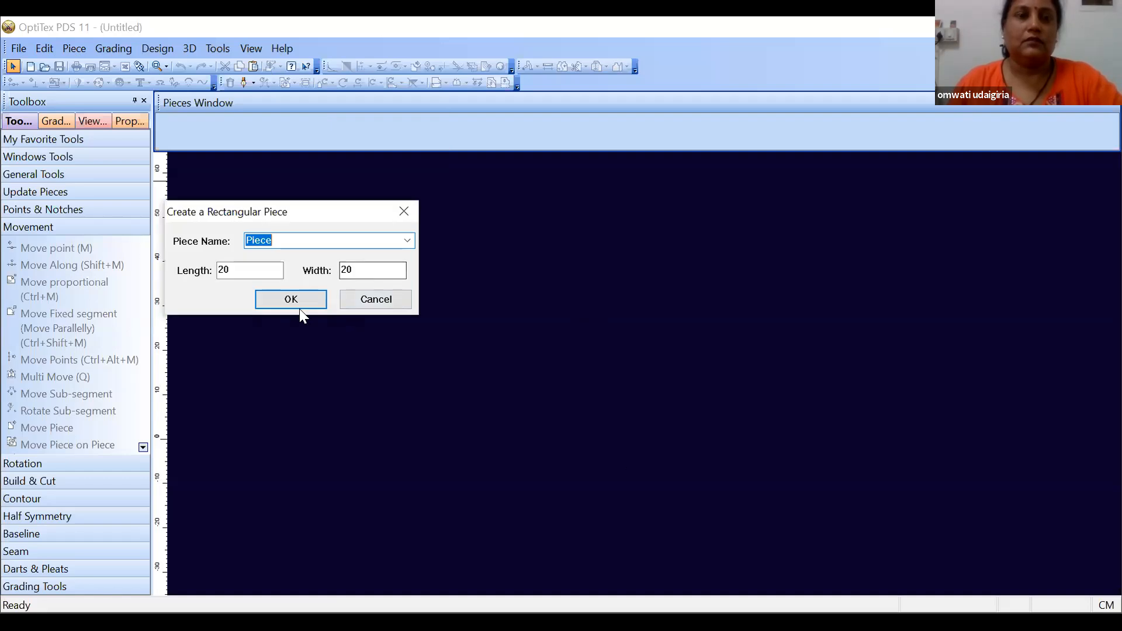
key("Return")
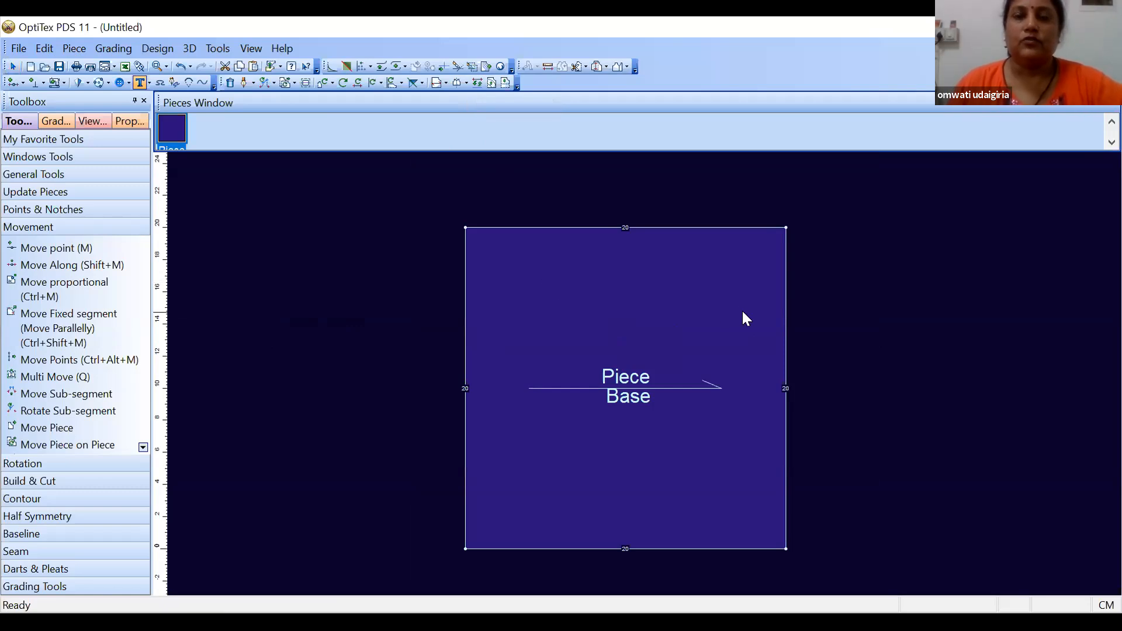
Step: Draft a vertical internal line across the square piece, from about 14.73 cm along its upper edge to about 14.62 cm along its lower edge
scroll(647, 357, "down", 1)
scroll(644, 348, "down", 1)
scroll(638, 344, "up", 1)
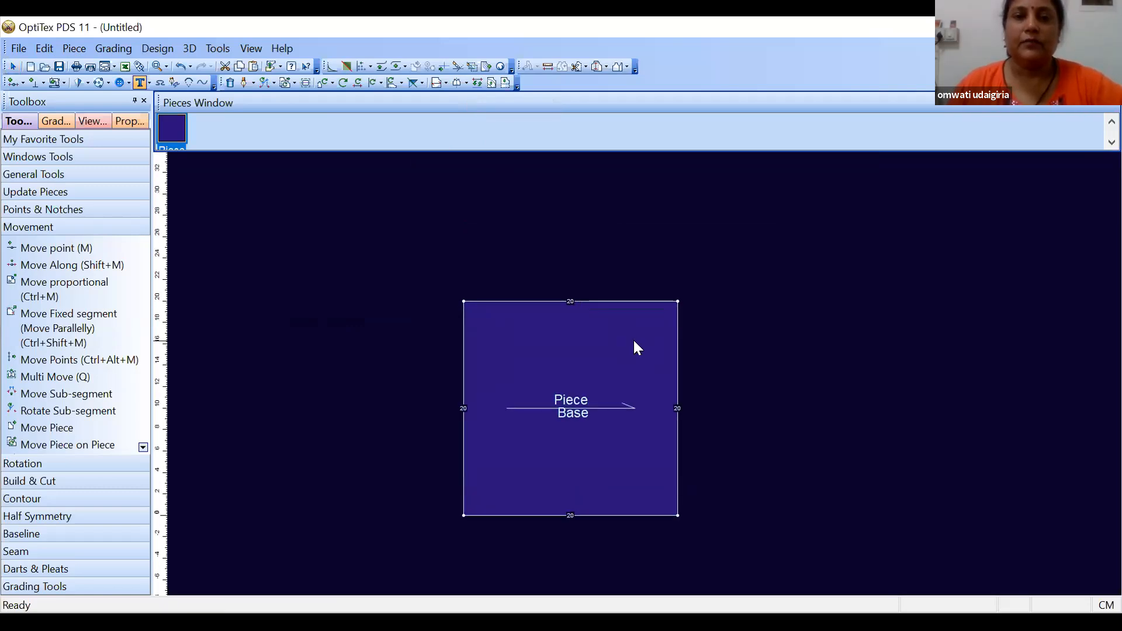
left_click(203, 83)
left_click(253, 83)
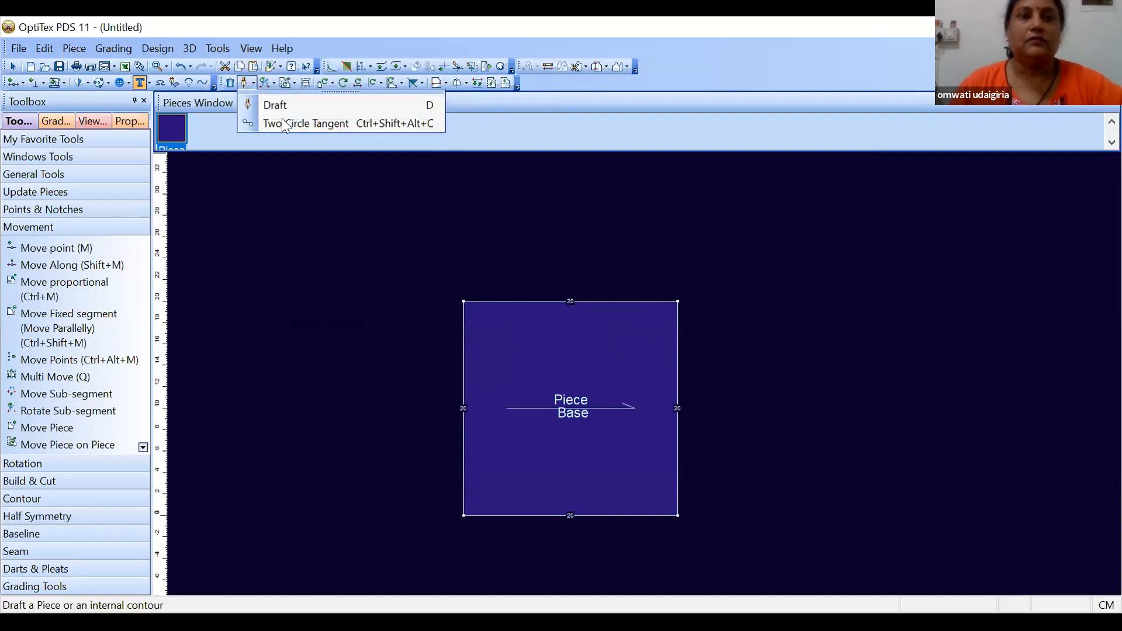
left_click(285, 111)
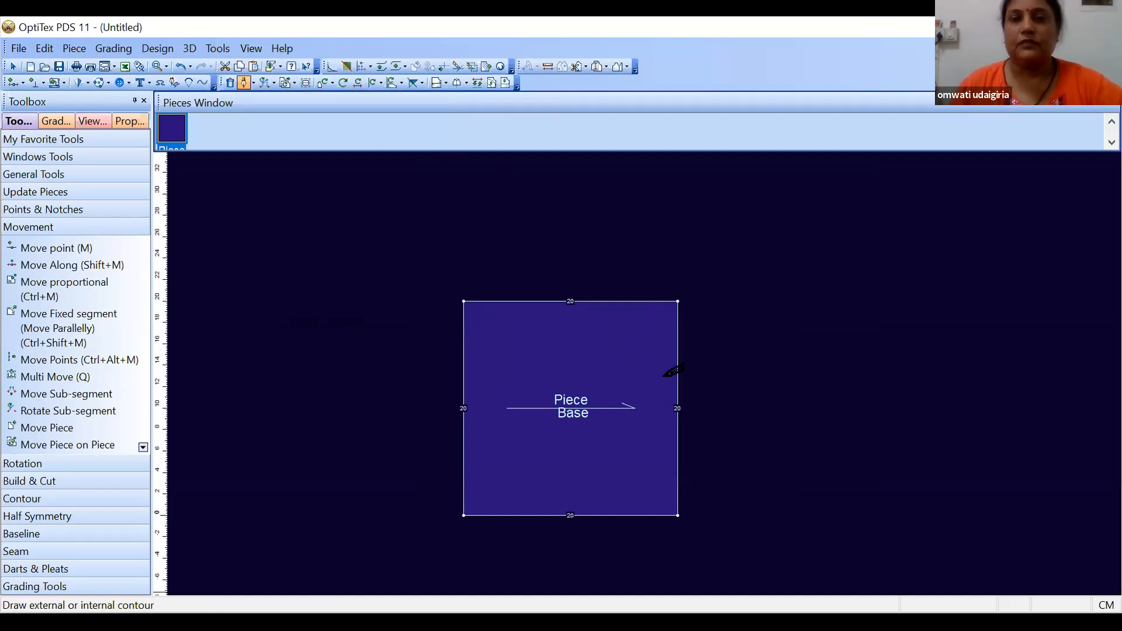
left_click(621, 300)
left_click(524, 423)
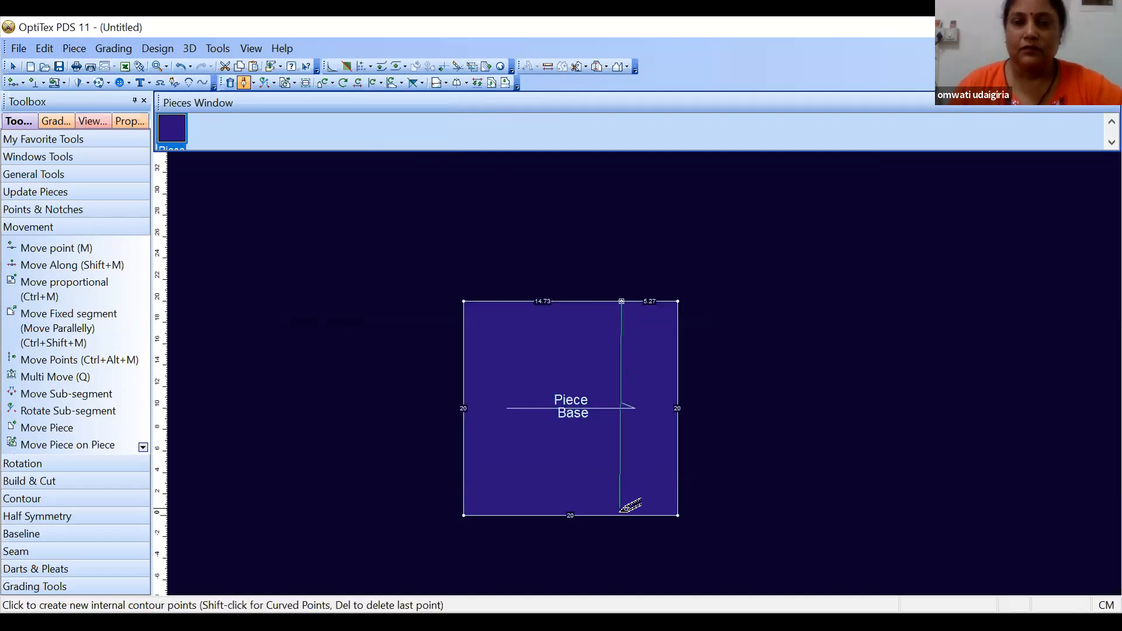
left_click(620, 514)
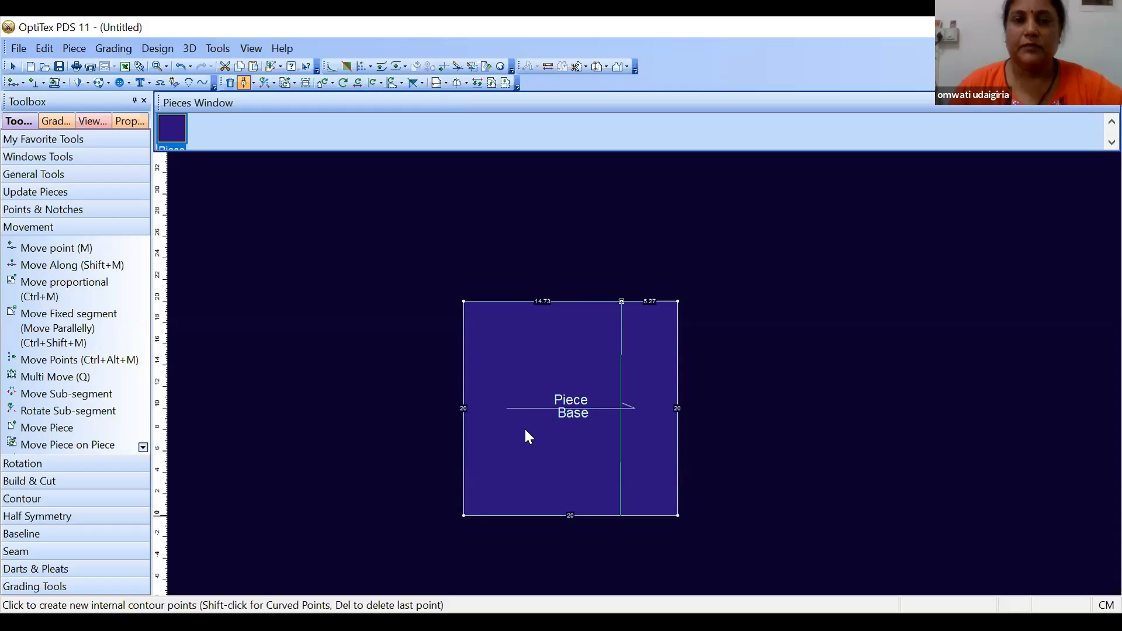
left_click(621, 515)
key("Return")
right_click(731, 404)
left_click(770, 409)
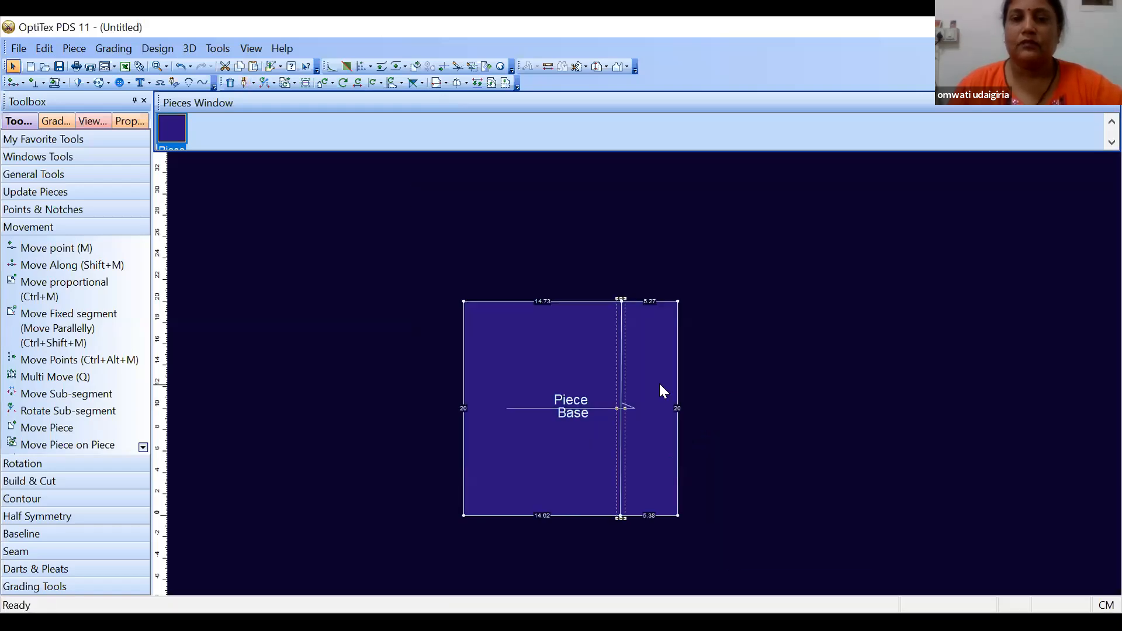
Step: Swap the square piece's right edge with the vertical internal line, using Substitute for the first and last points
left_click(723, 329)
scroll(646, 350, "up", 4)
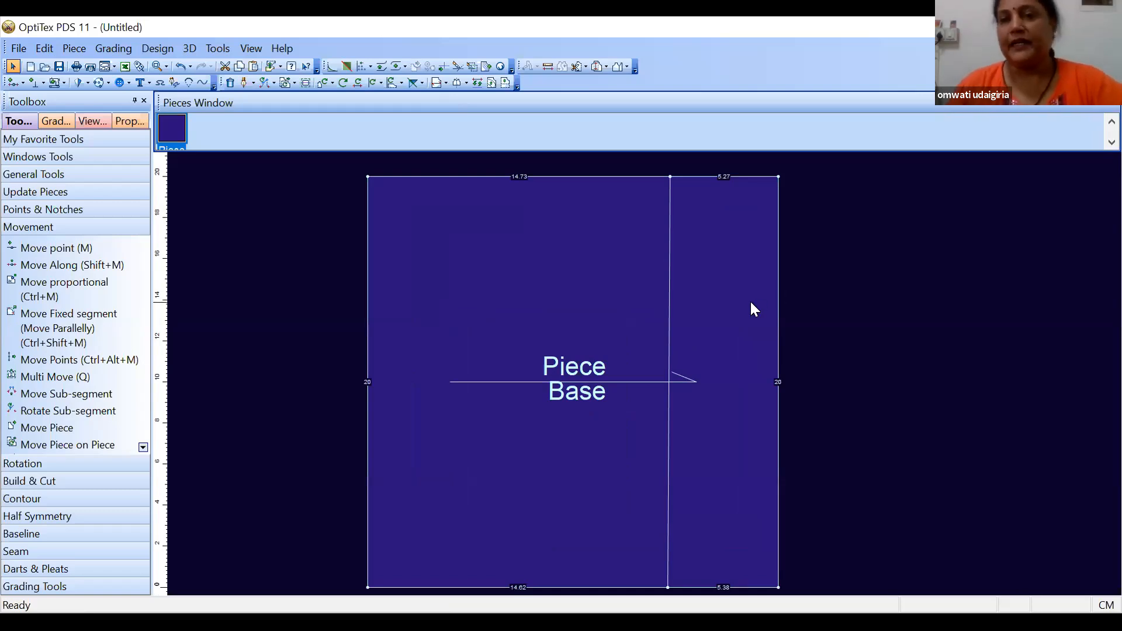
left_click(477, 83)
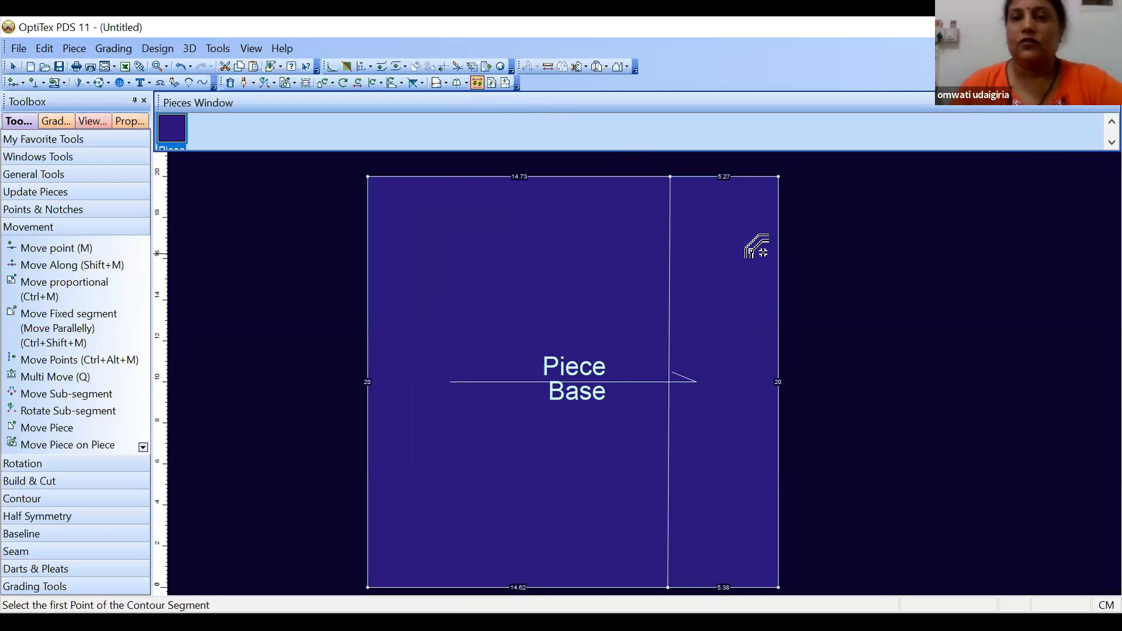
scroll(751, 251, "down", 1)
scroll(613, 506, "down", 1)
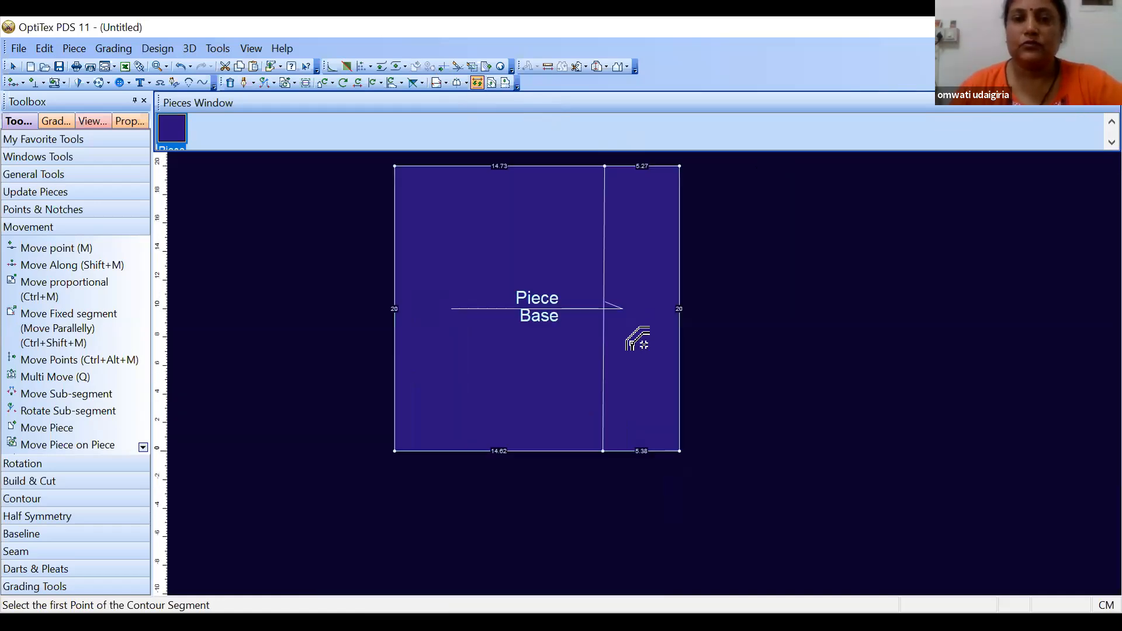
left_click(680, 166)
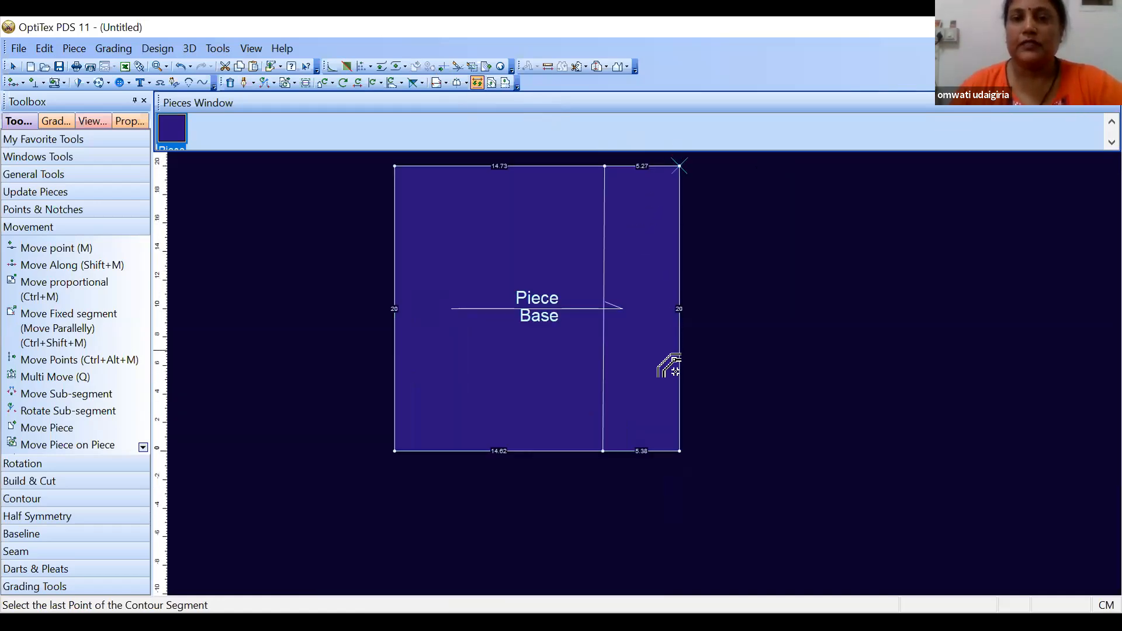
left_click(679, 452)
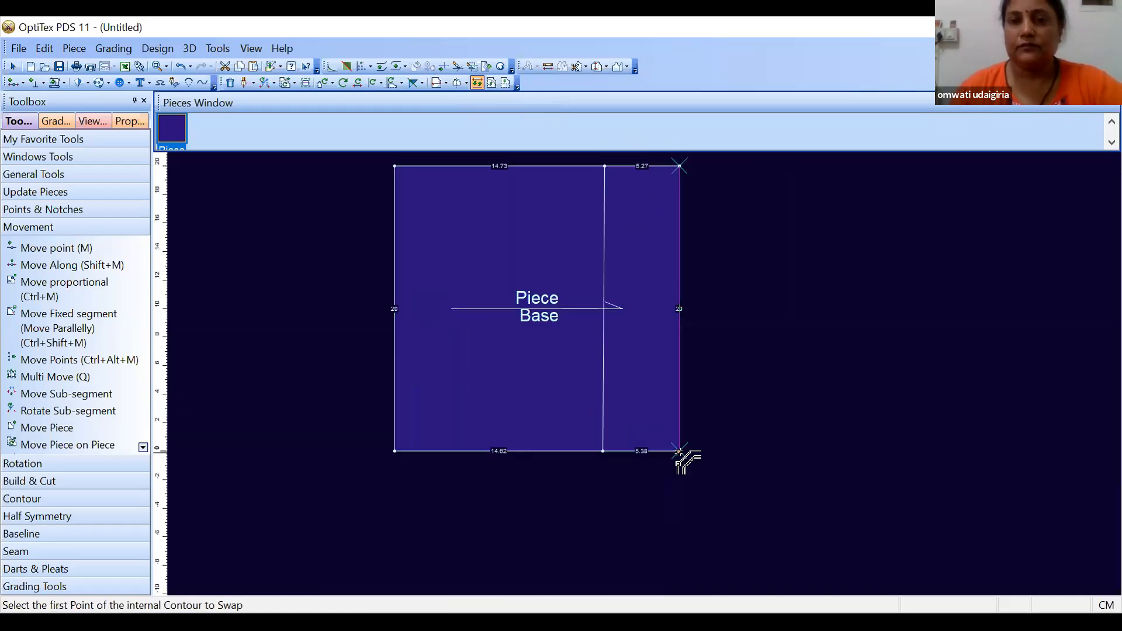
left_click(605, 167)
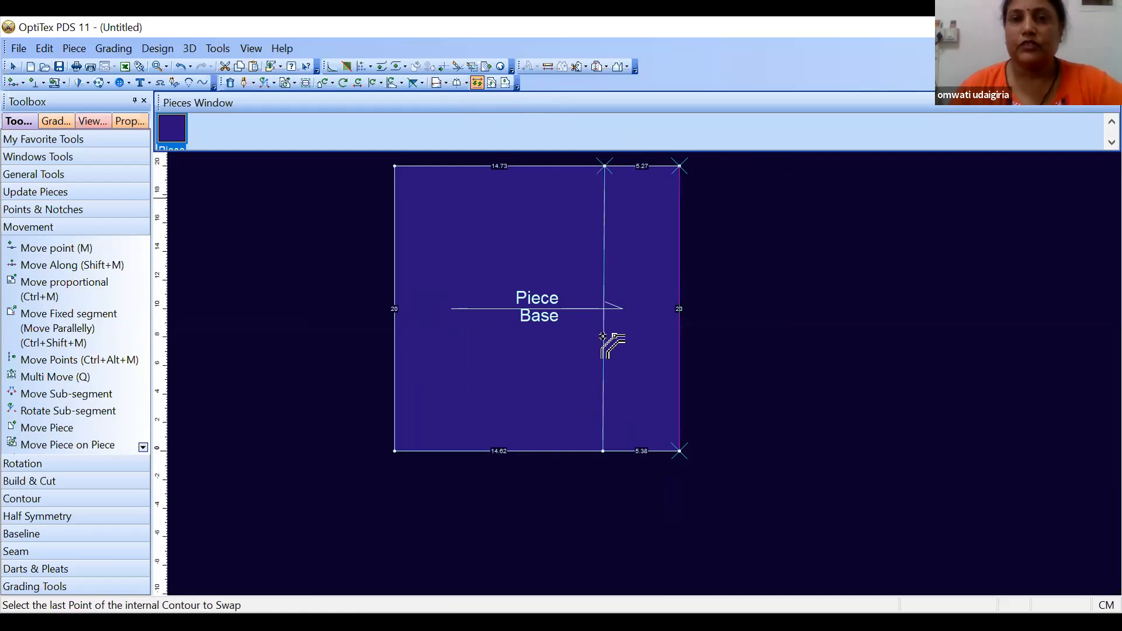
left_click(601, 449)
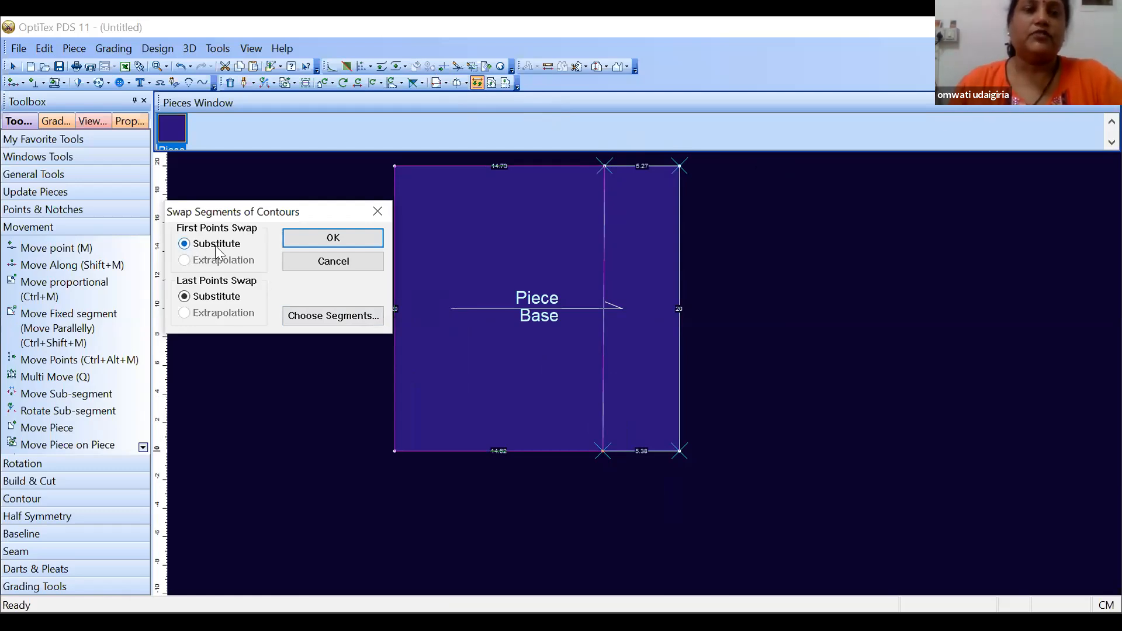
left_click(333, 240)
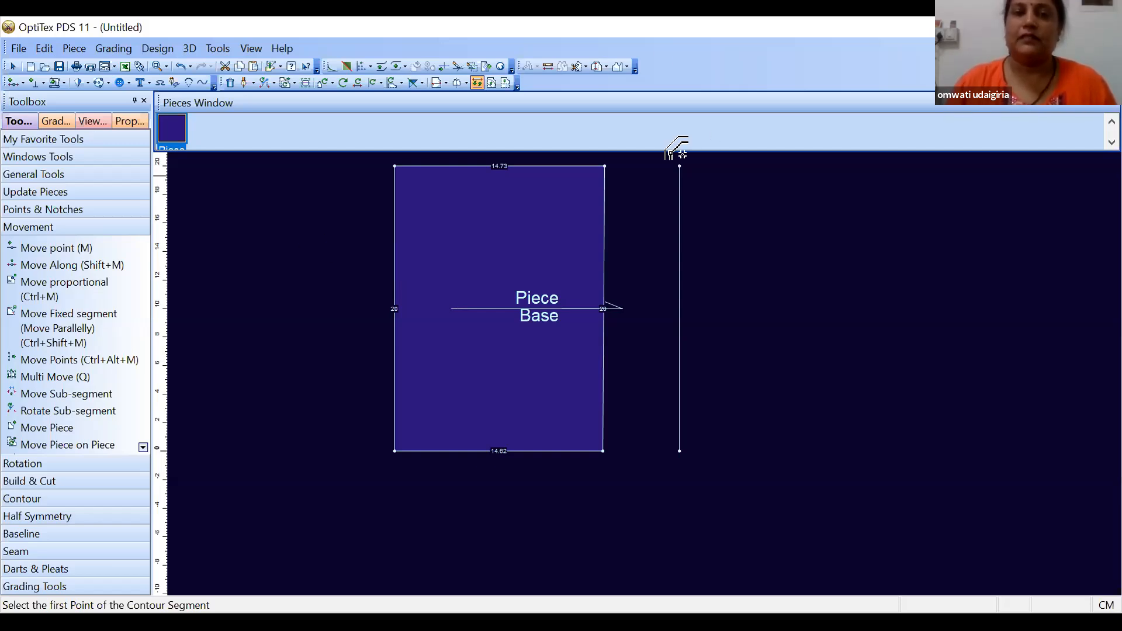
Step: Swap the piece's right edge with the outer vertical line, using Extrapolation for both the first and last points
left_click(605, 167)
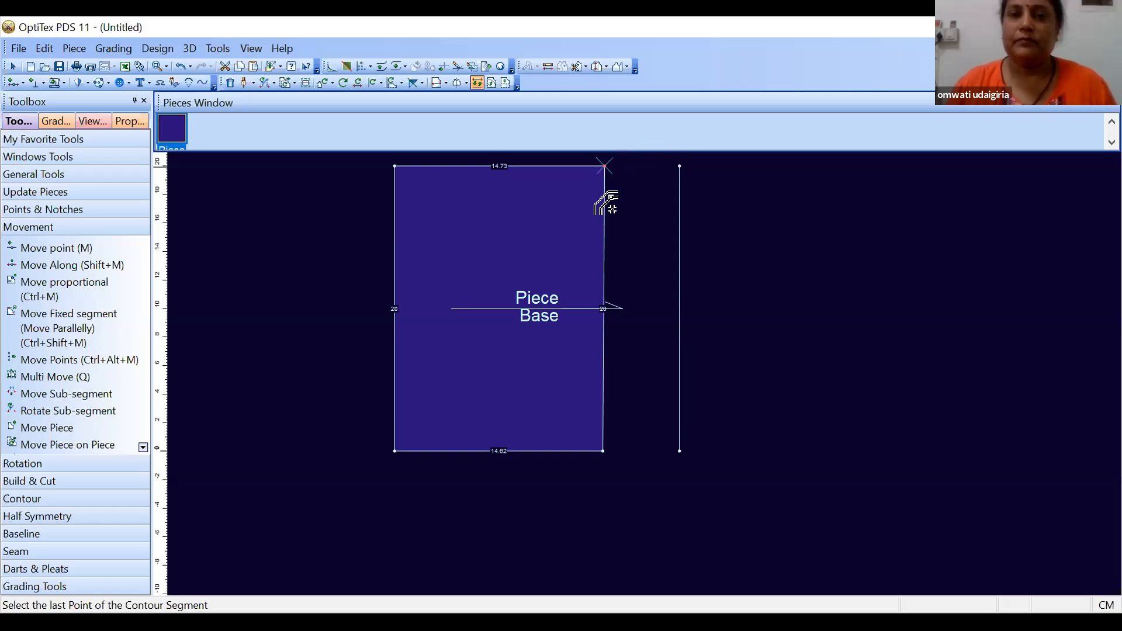
left_click(603, 450)
left_click(679, 167)
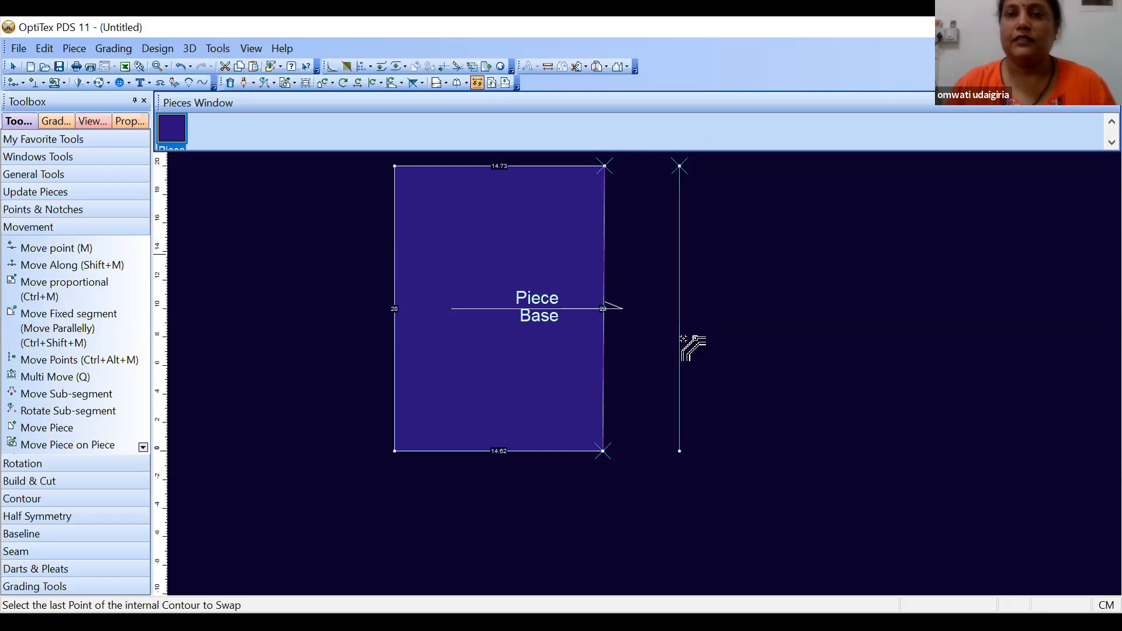
left_click(678, 450)
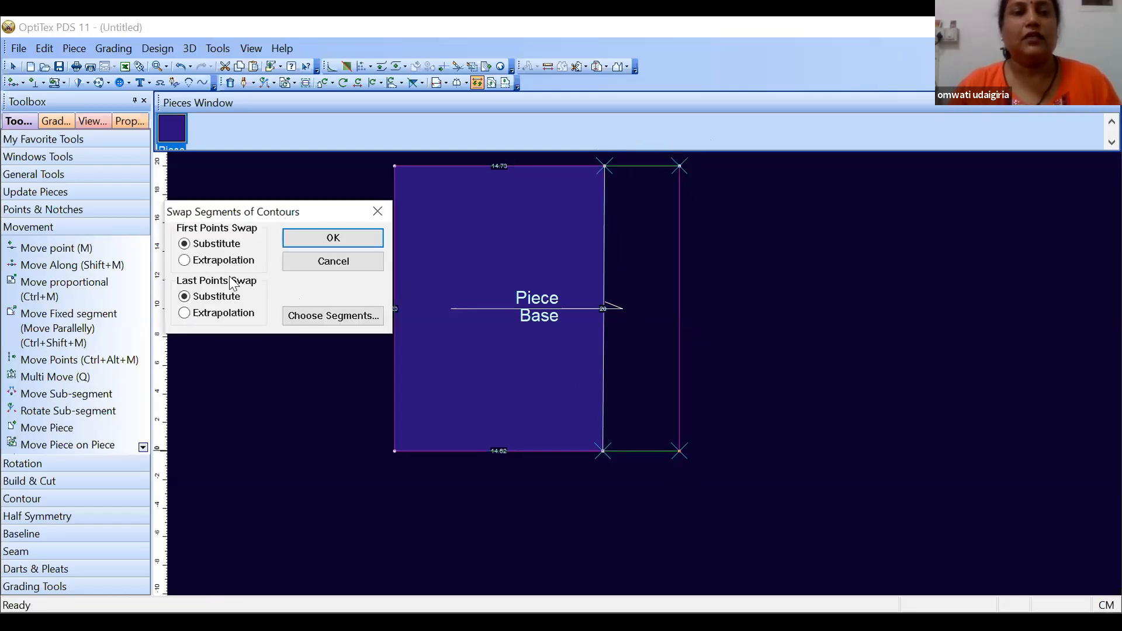
left_click(185, 261)
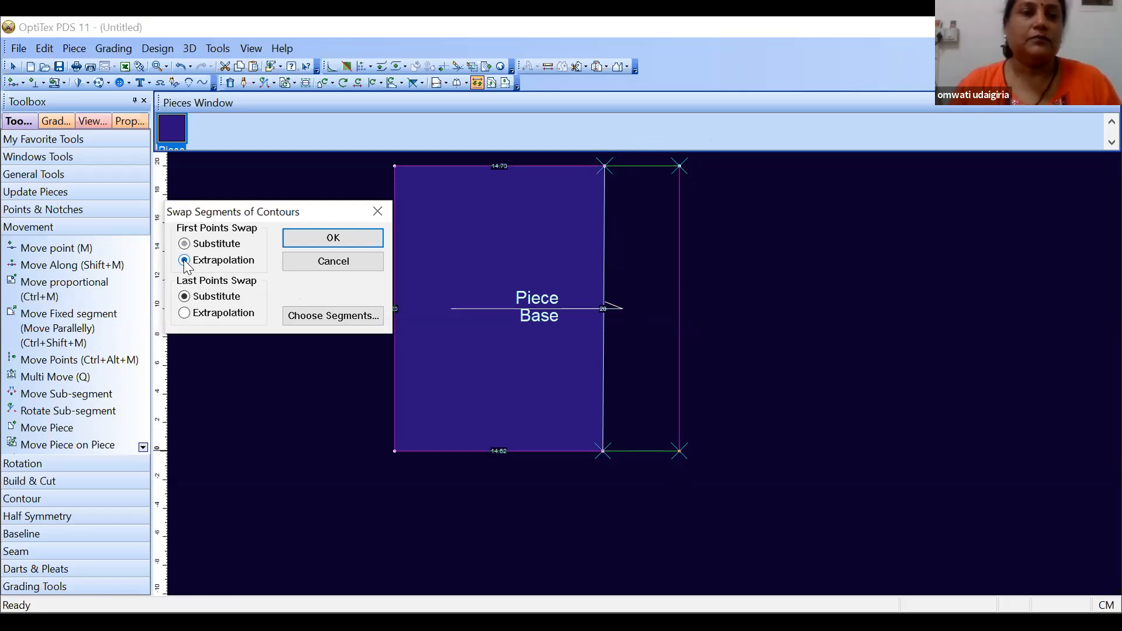
left_click(185, 314)
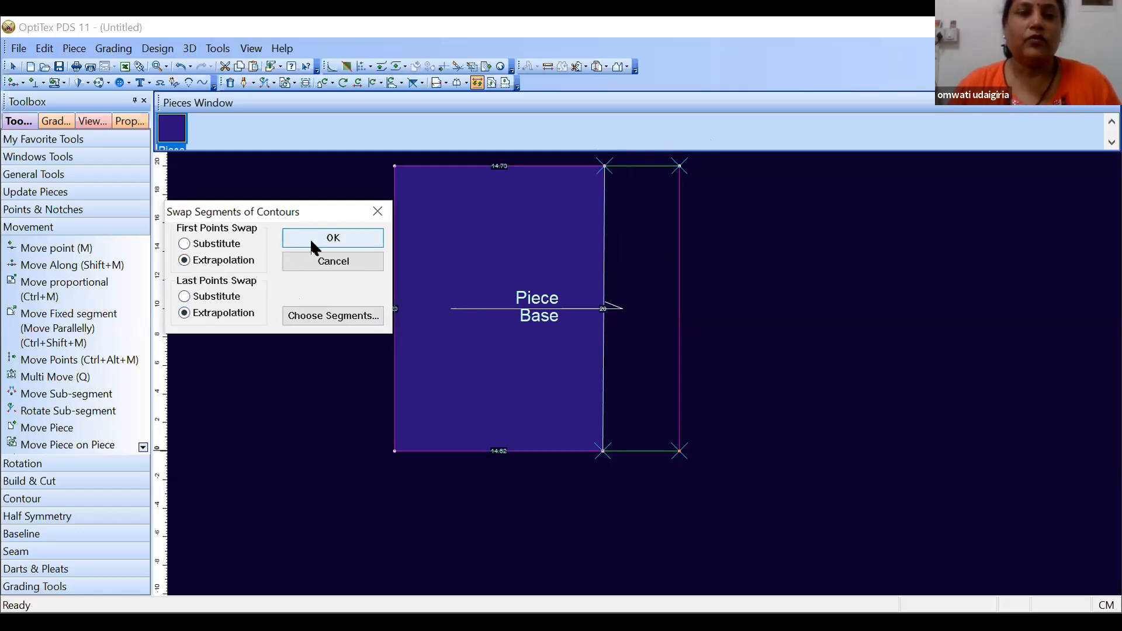
left_click(312, 238)
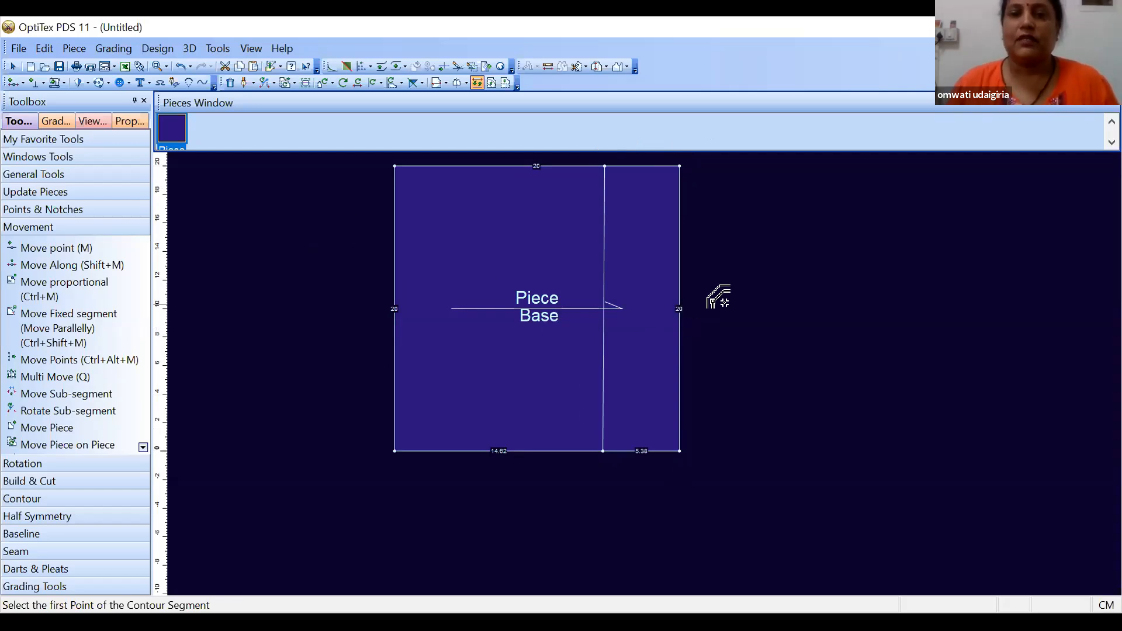
Step: Delete the vertical internal line from the square piece
right_click(727, 306)
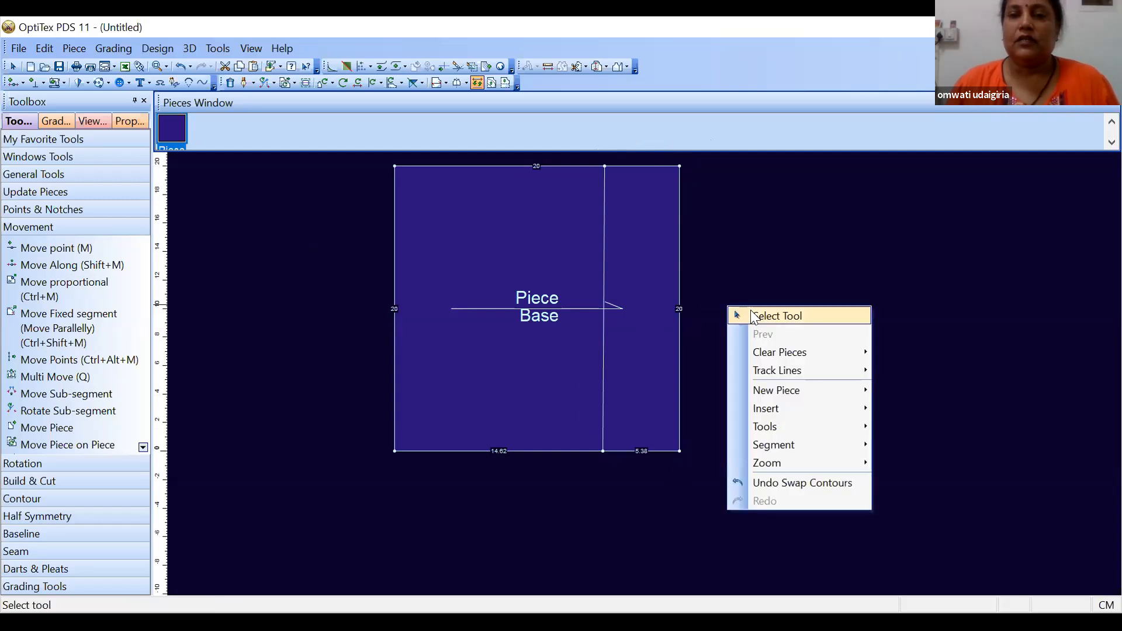
left_click(754, 317)
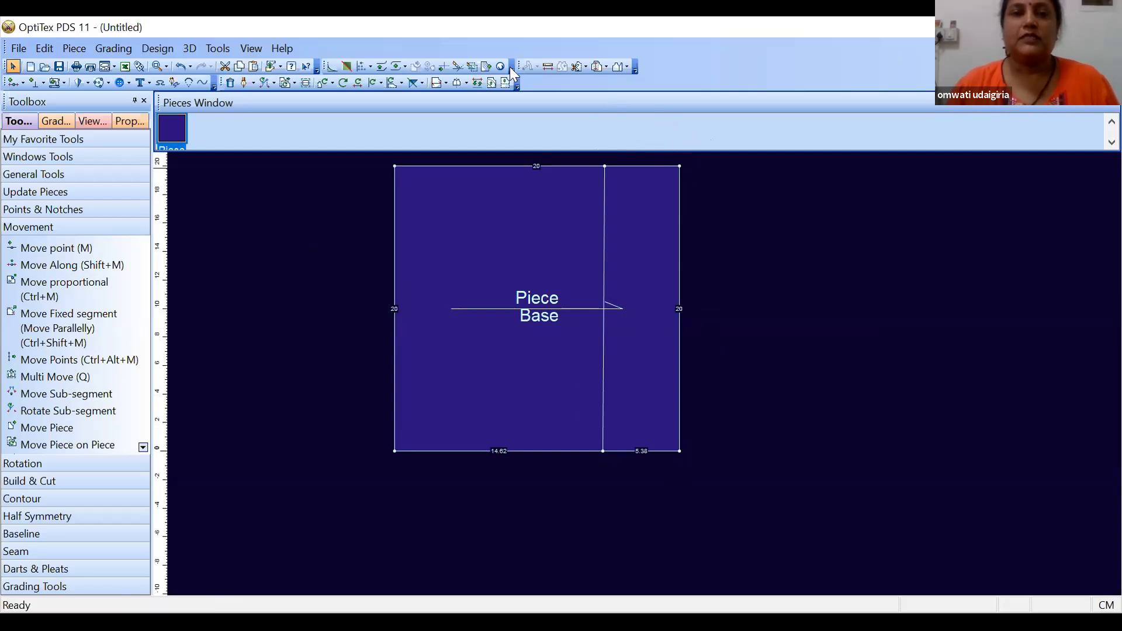
left_click(605, 209)
key("Delete")
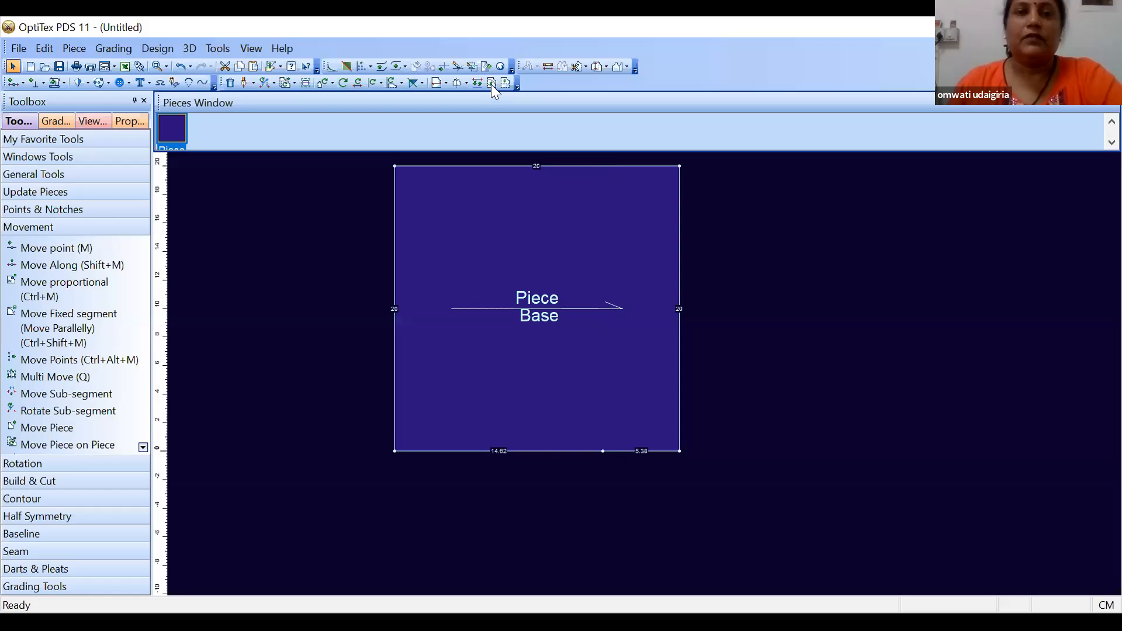
Step: Create an internal line parallel to the piece's right edge at a distance of 2 cm, extending its first and last points
left_click(493, 85)
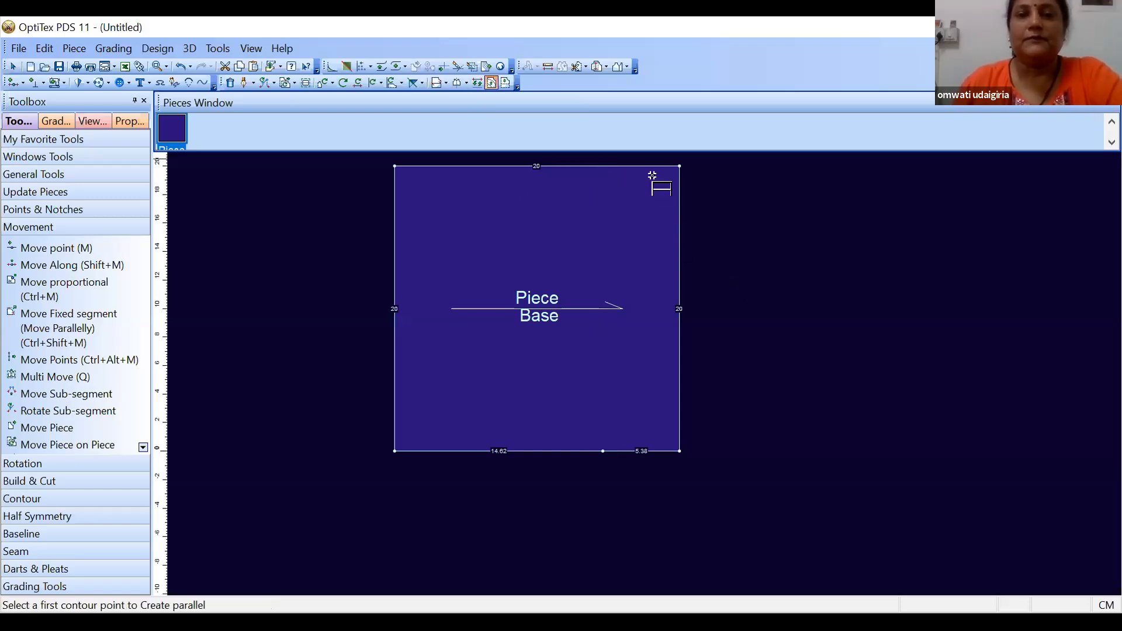
left_click(679, 166)
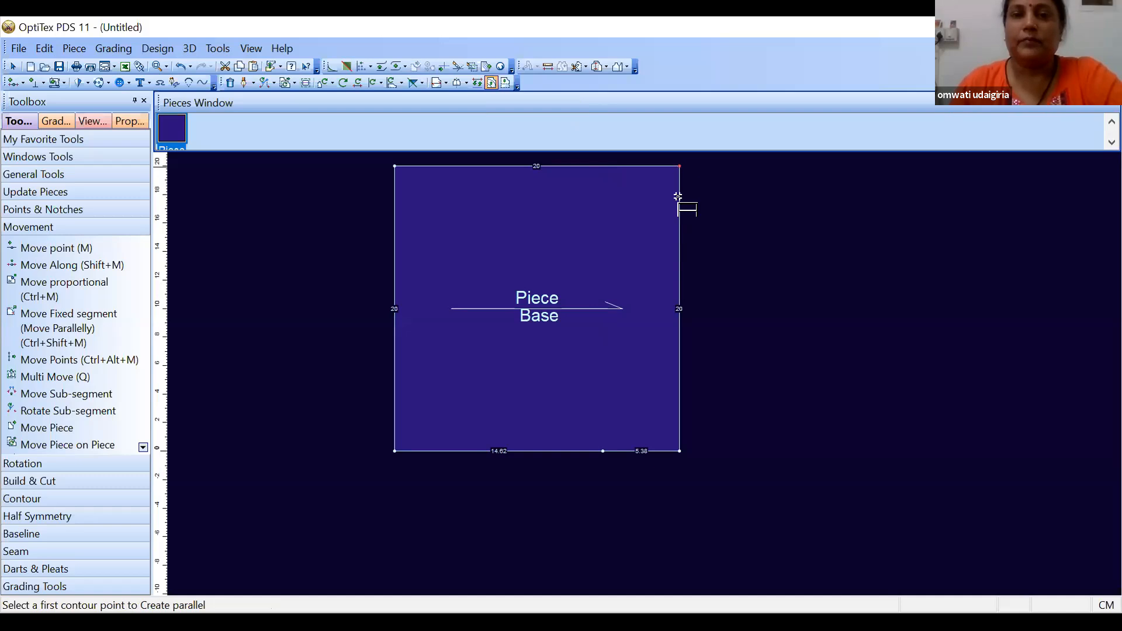
left_click(678, 448)
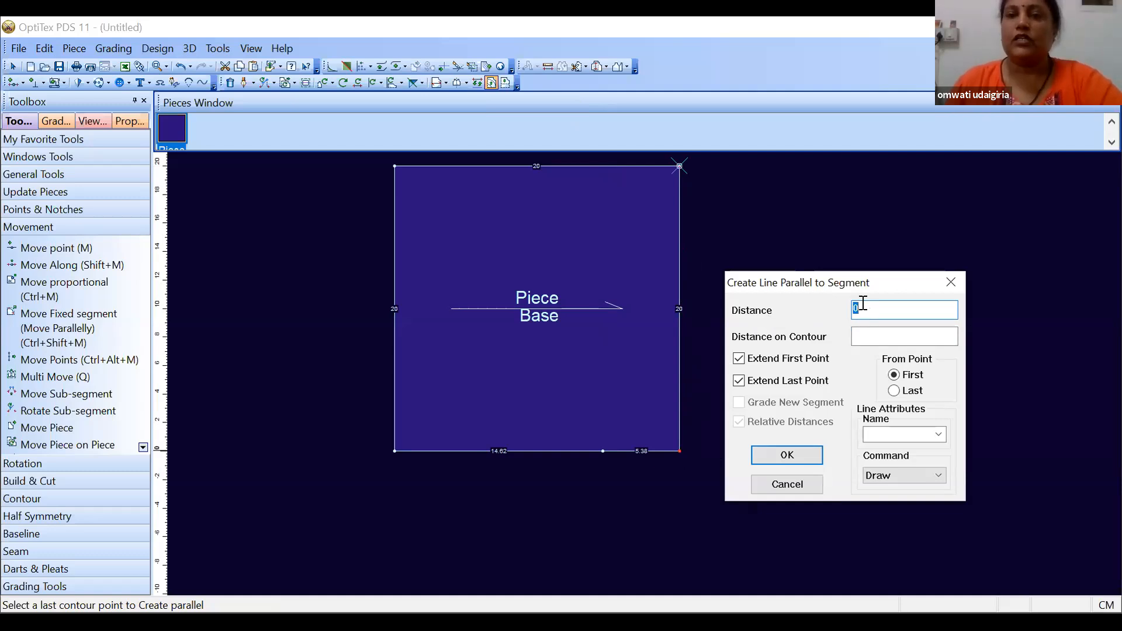
key("BackSpace")
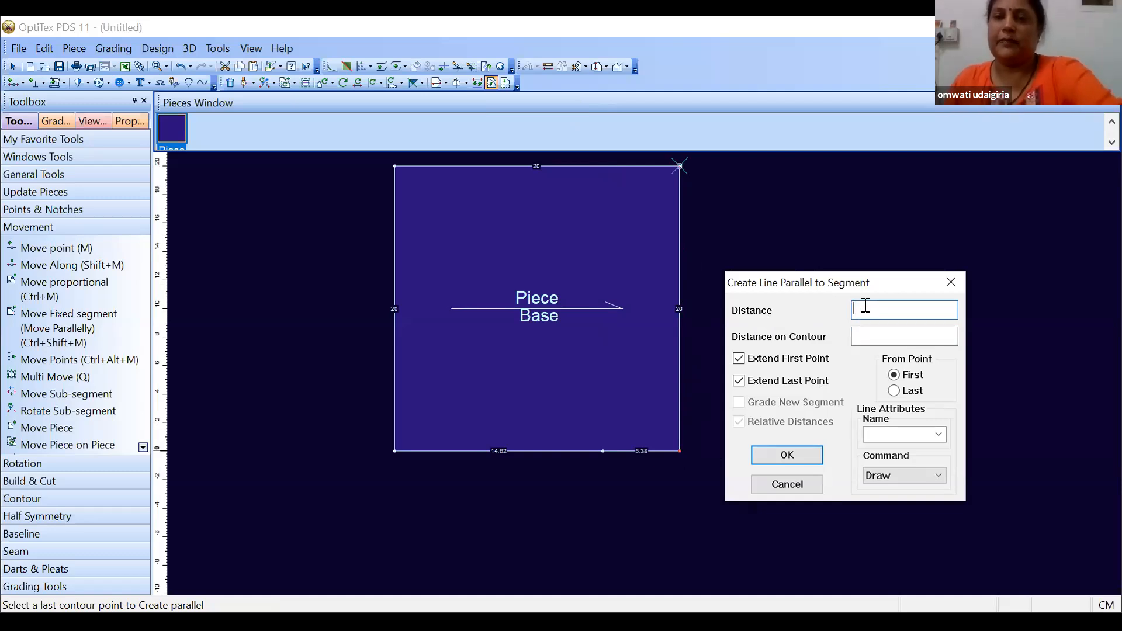
type("2")
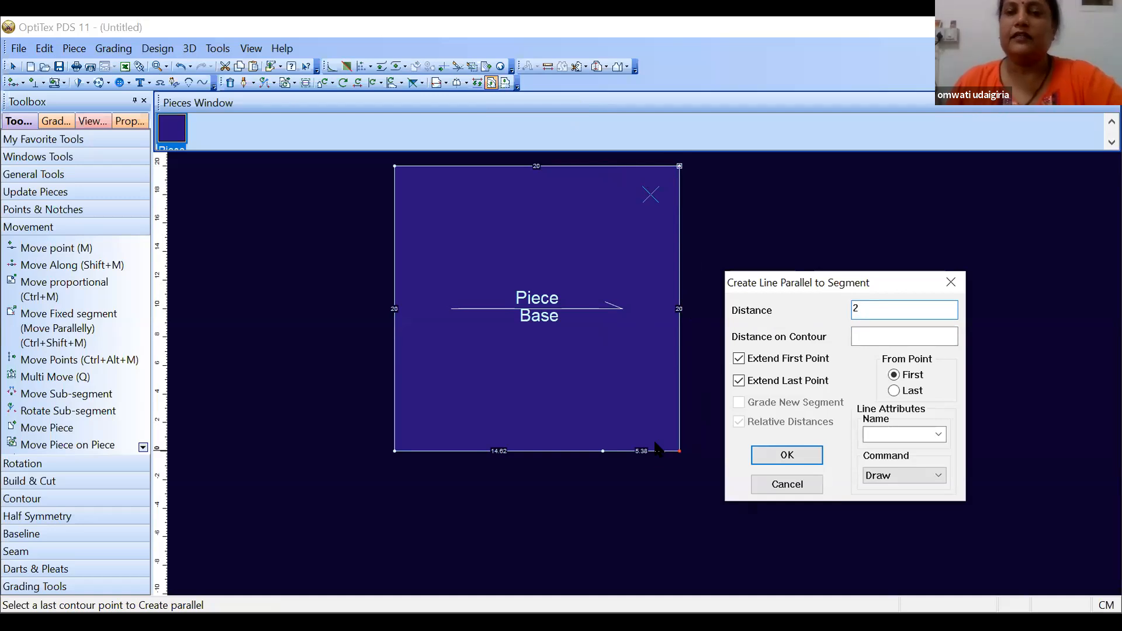
left_click(778, 450)
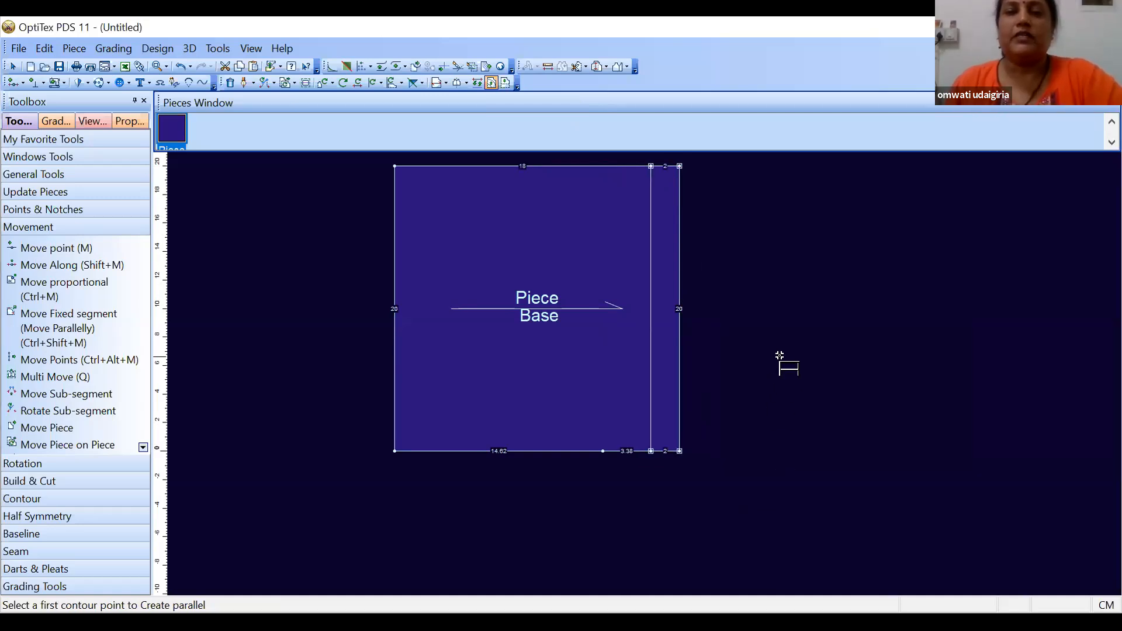
right_click(784, 359)
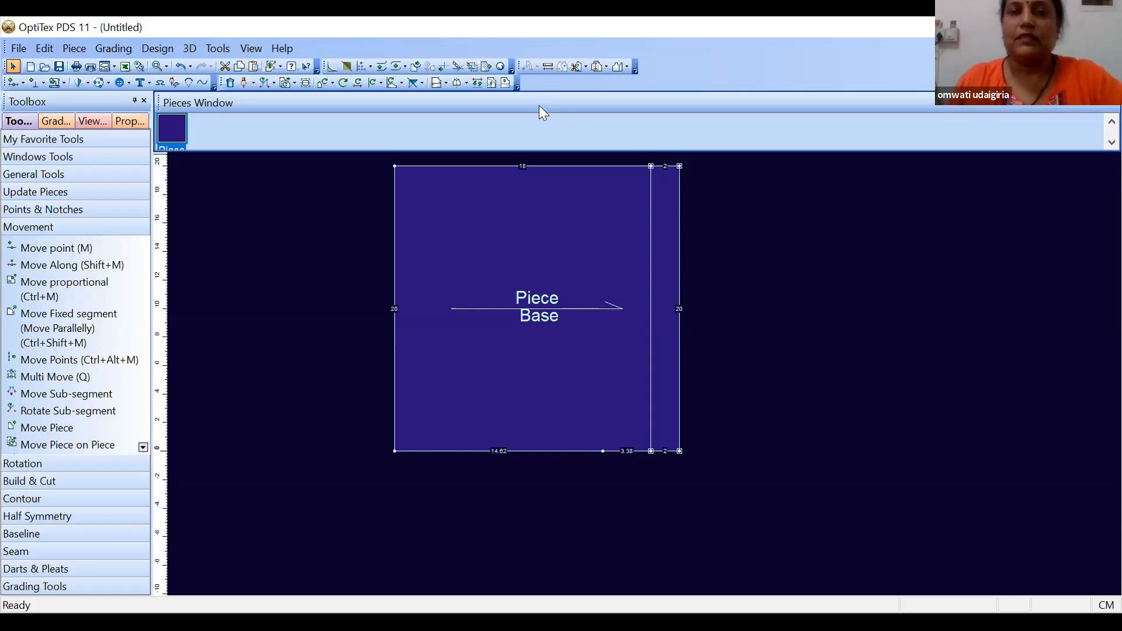
Step: Try extending the piece's lower edge in parallel by 4 cm without saving the old contour as a seam, and undo it
left_click(505, 84)
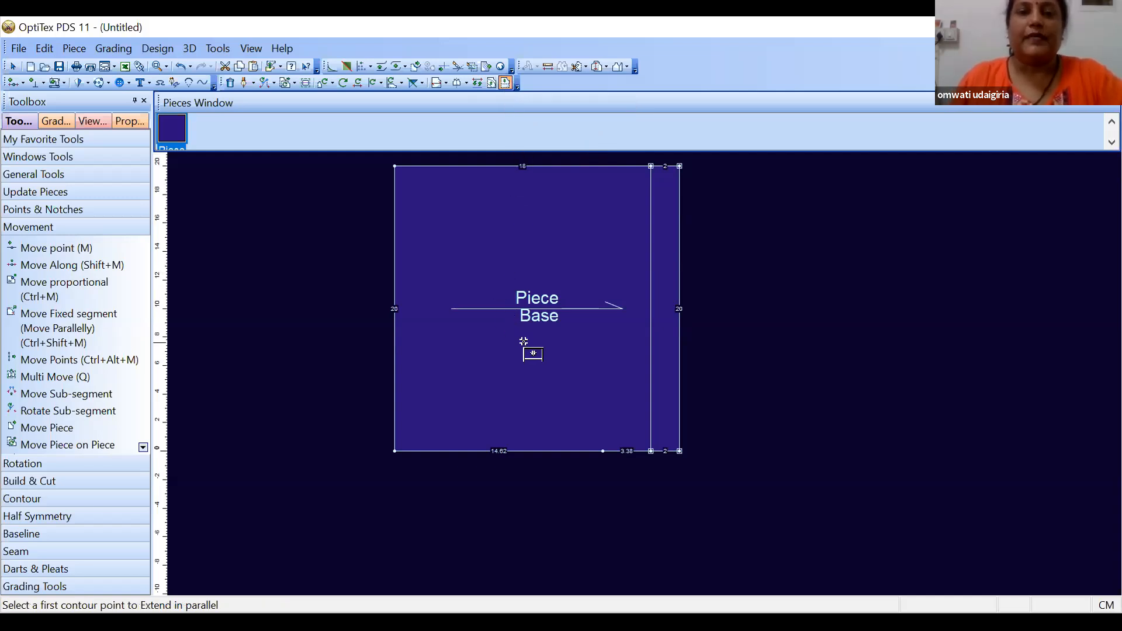
left_click(681, 451)
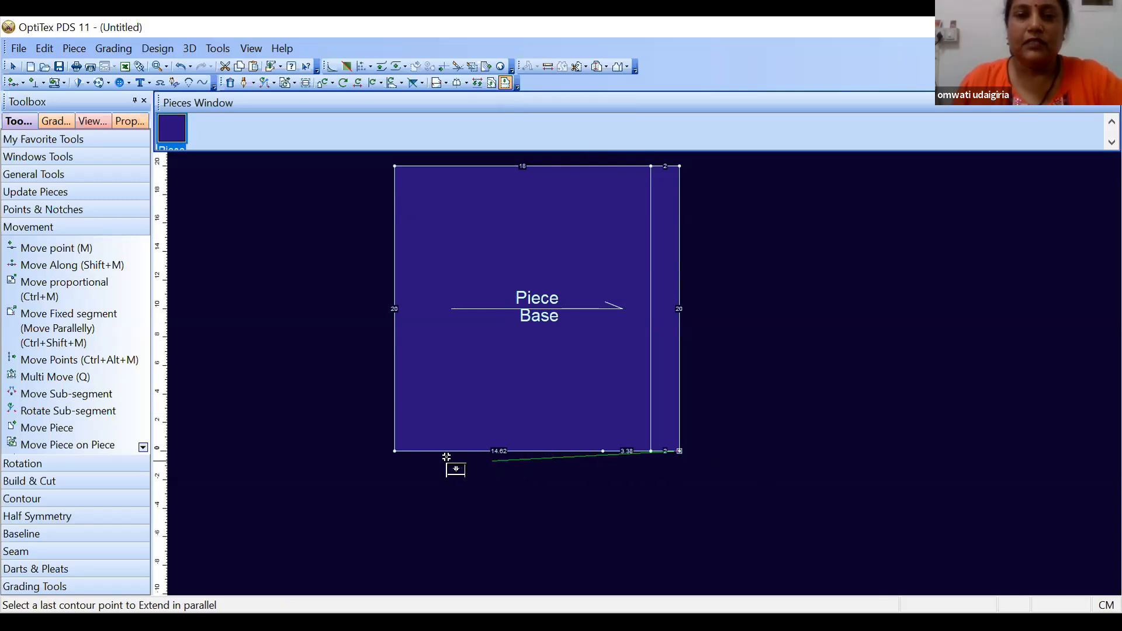
left_click(394, 450)
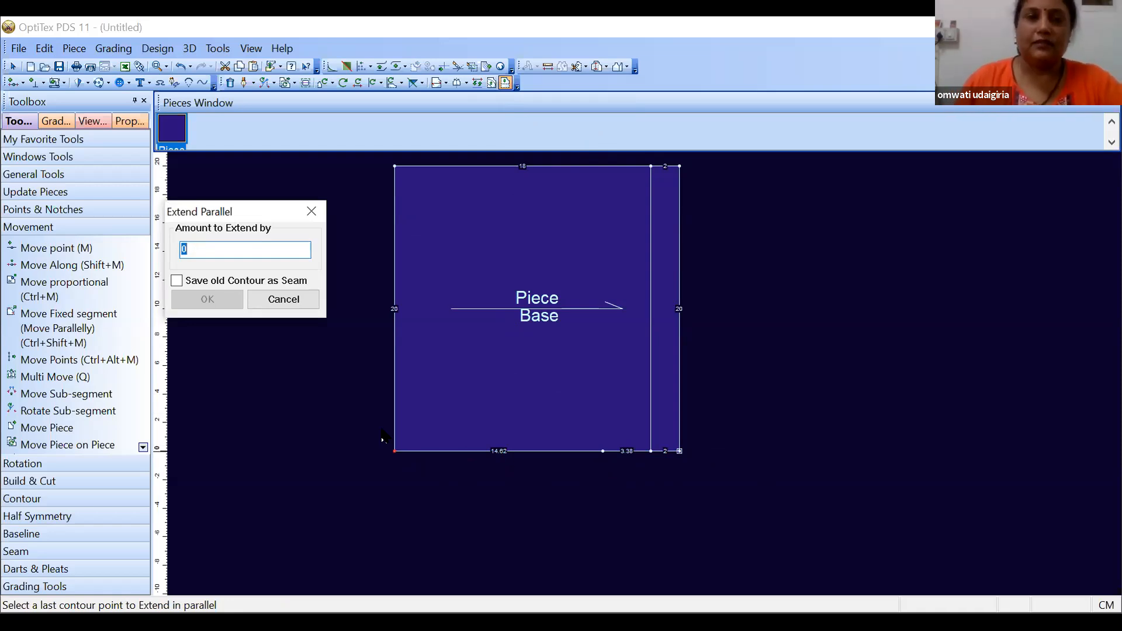
left_click(198, 250)
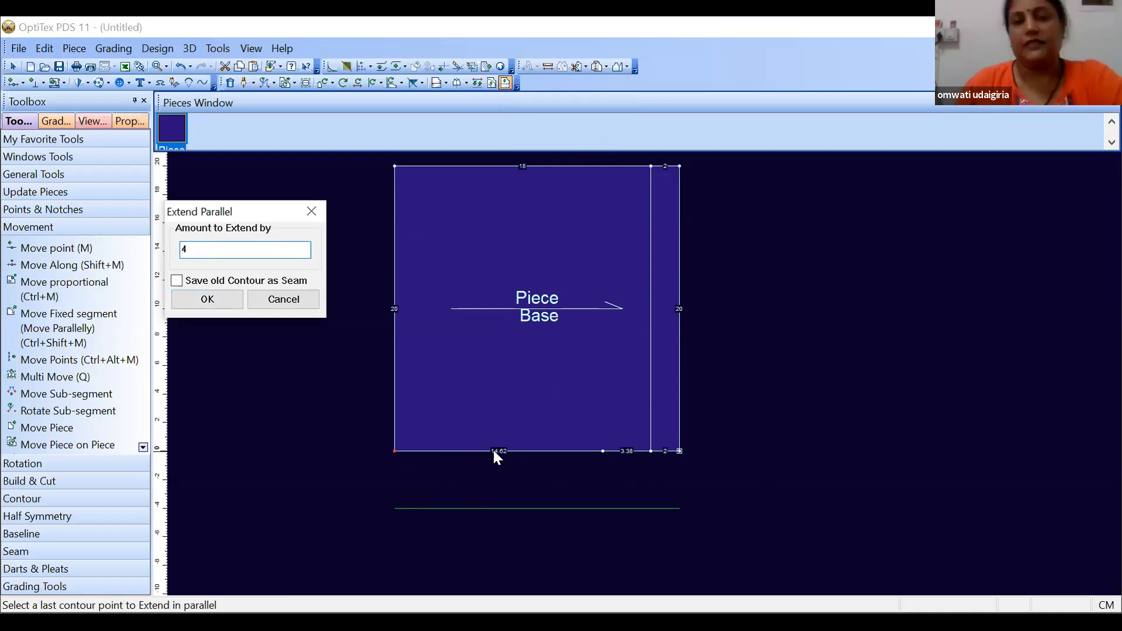
left_click(208, 299)
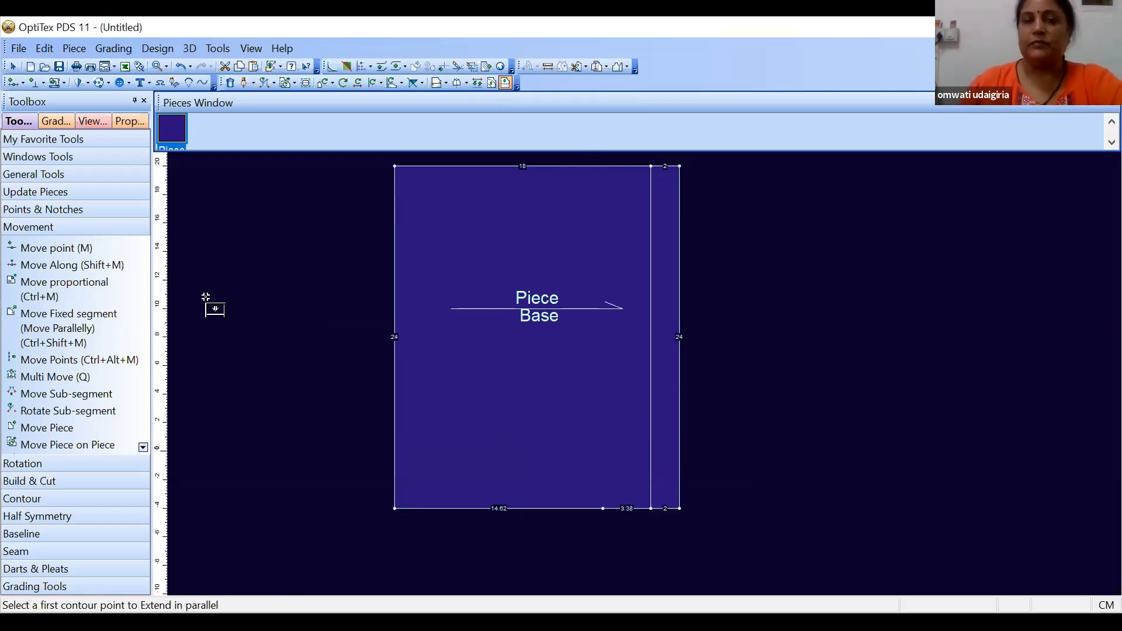
right_click(269, 301)
key("Escape")
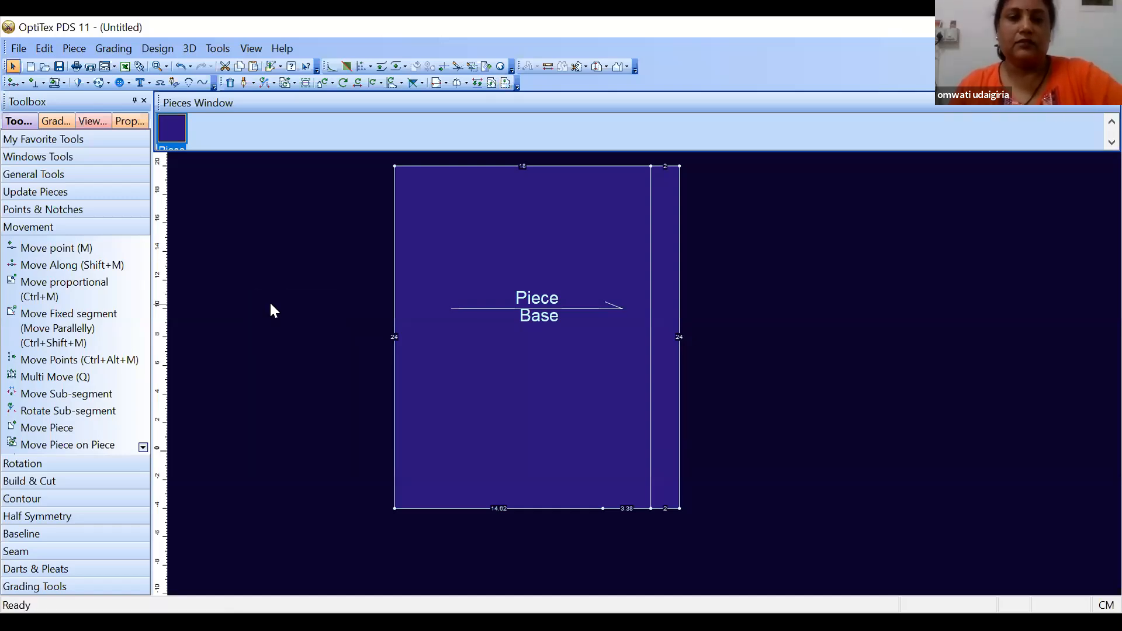
key("ctrl+z")
Step: Extend the piece's whole lower edge in parallel by 4 cm, saving the old contour as a seam
left_click(506, 81)
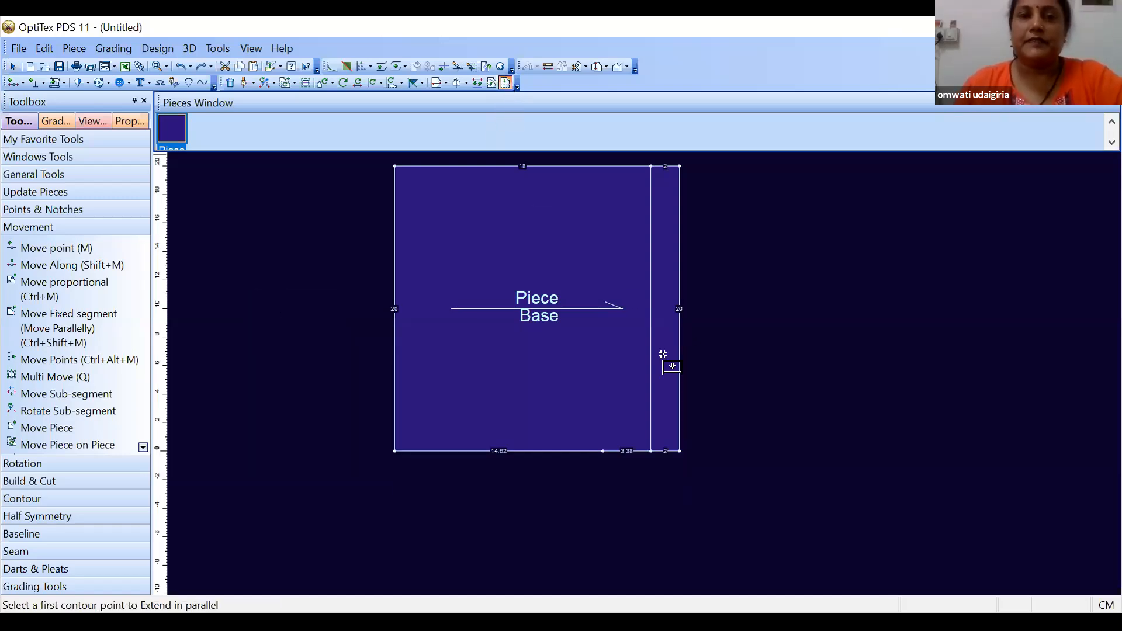
left_click(679, 451)
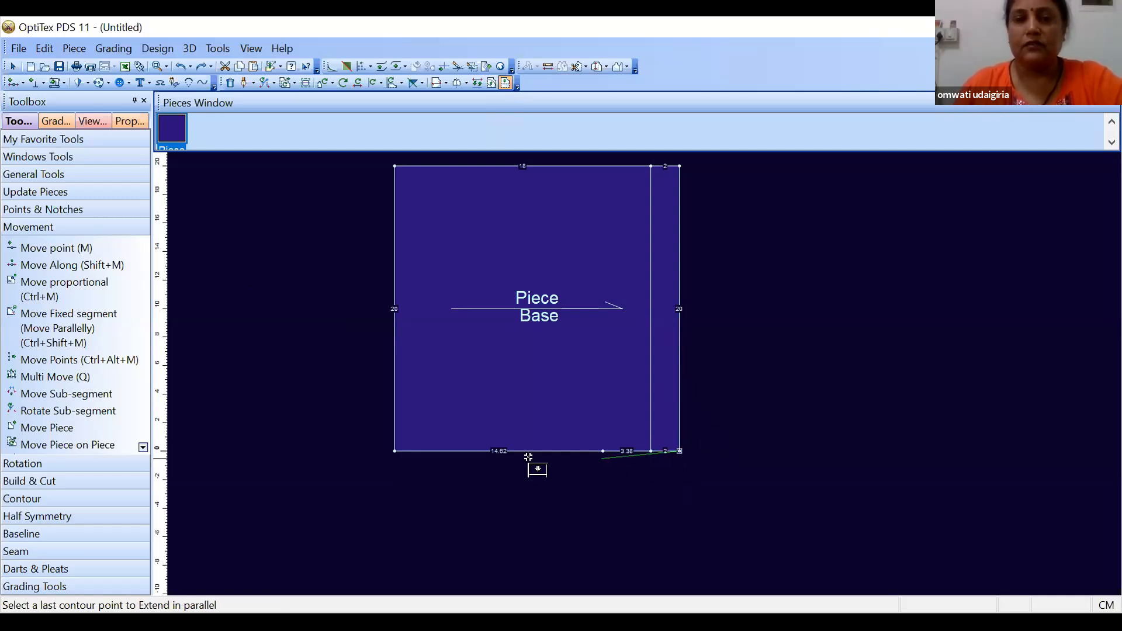
left_click(395, 451)
left_click(199, 251)
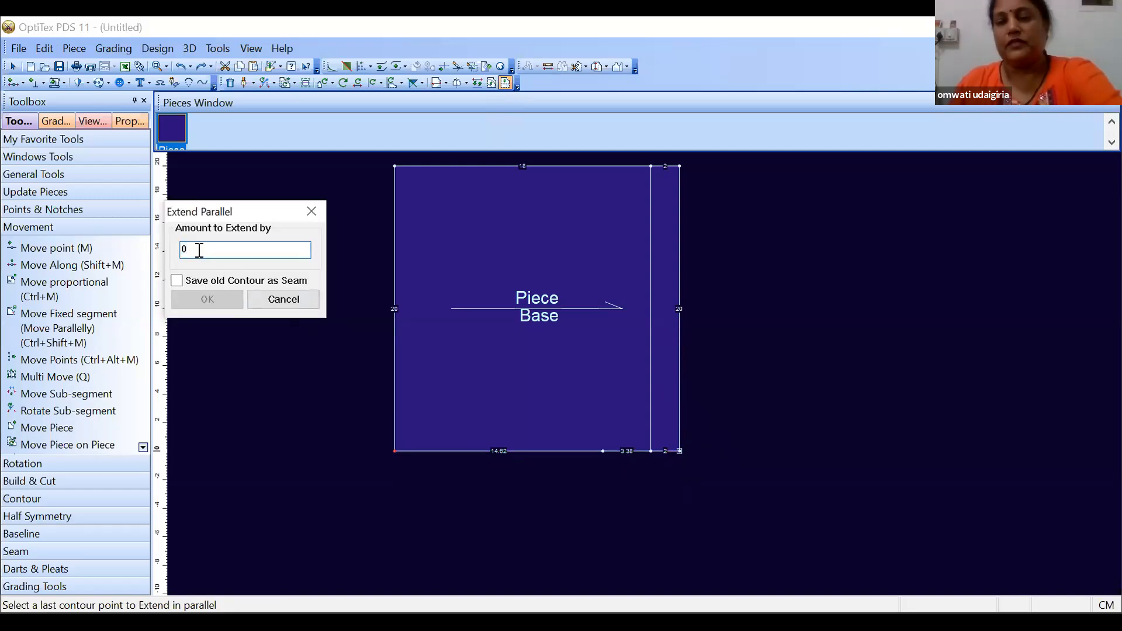
type("4")
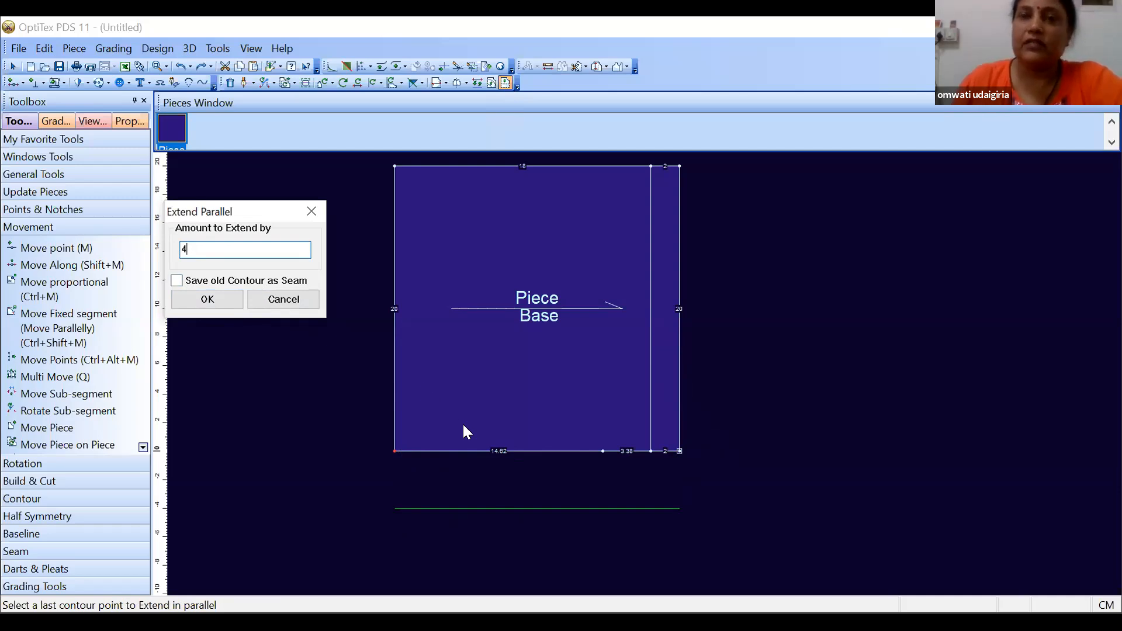
left_click(175, 281)
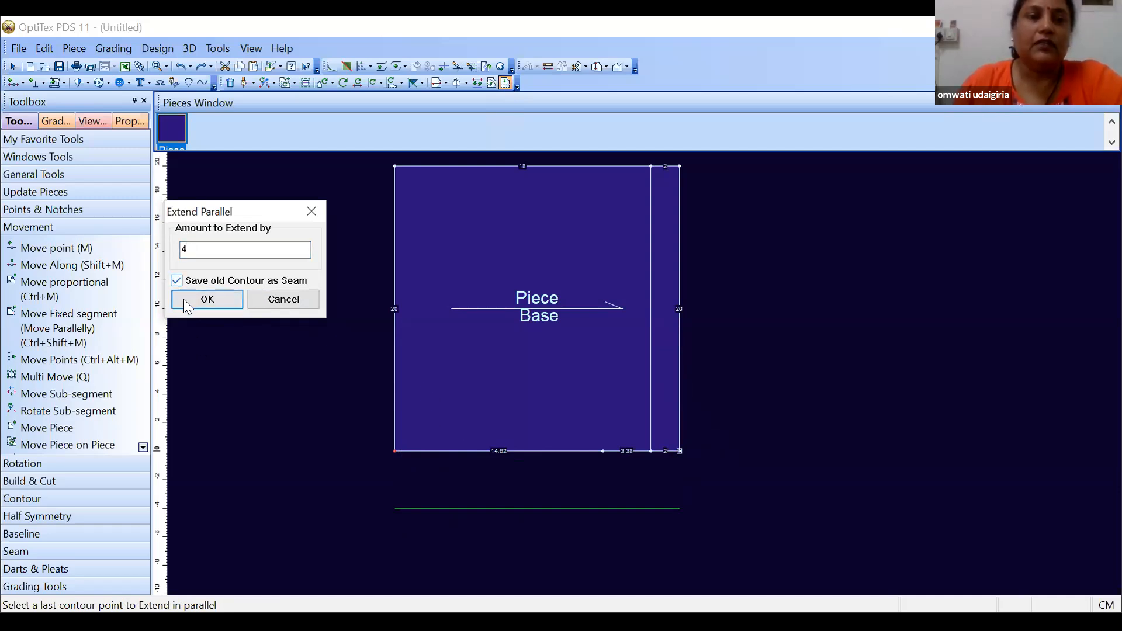
left_click(195, 301)
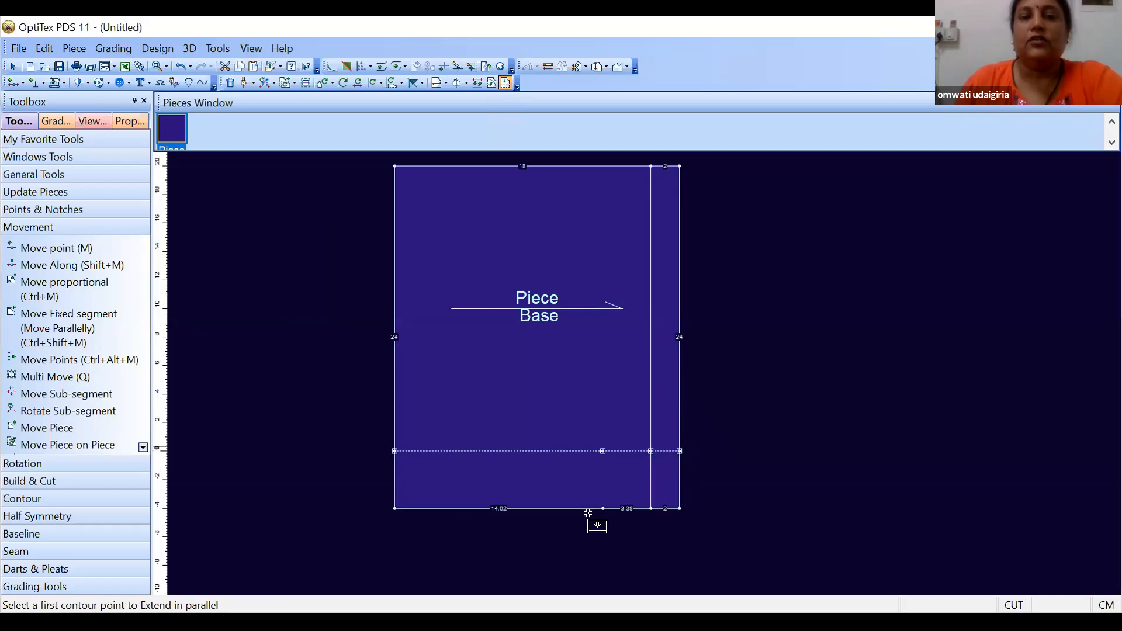
right_click(757, 456)
left_click(809, 262)
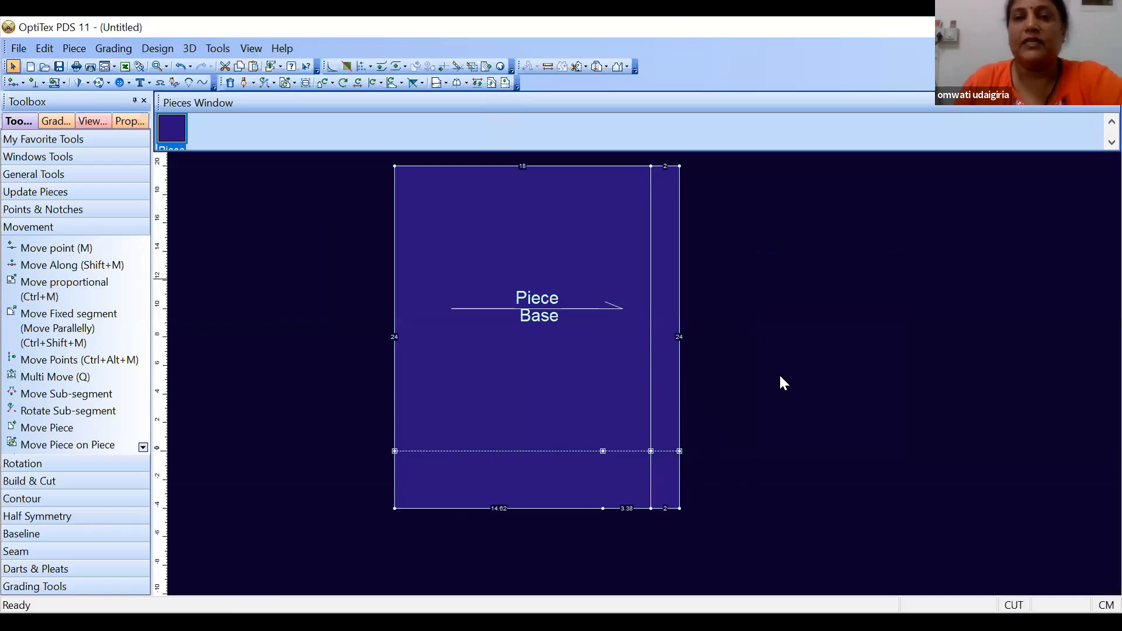